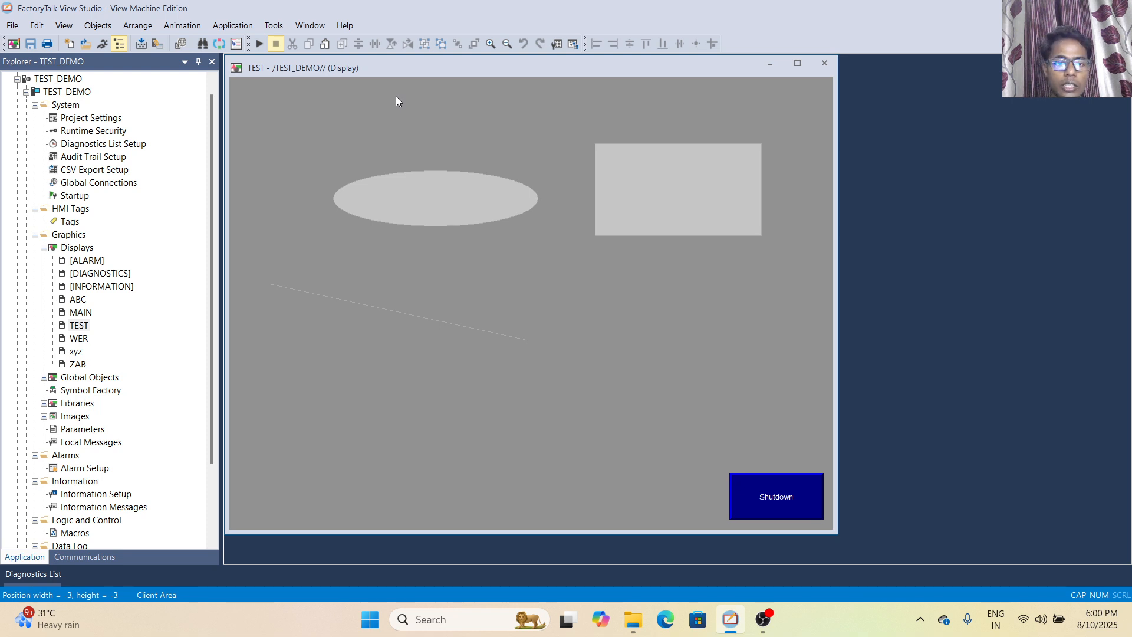
pyautogui.click(91, 28)
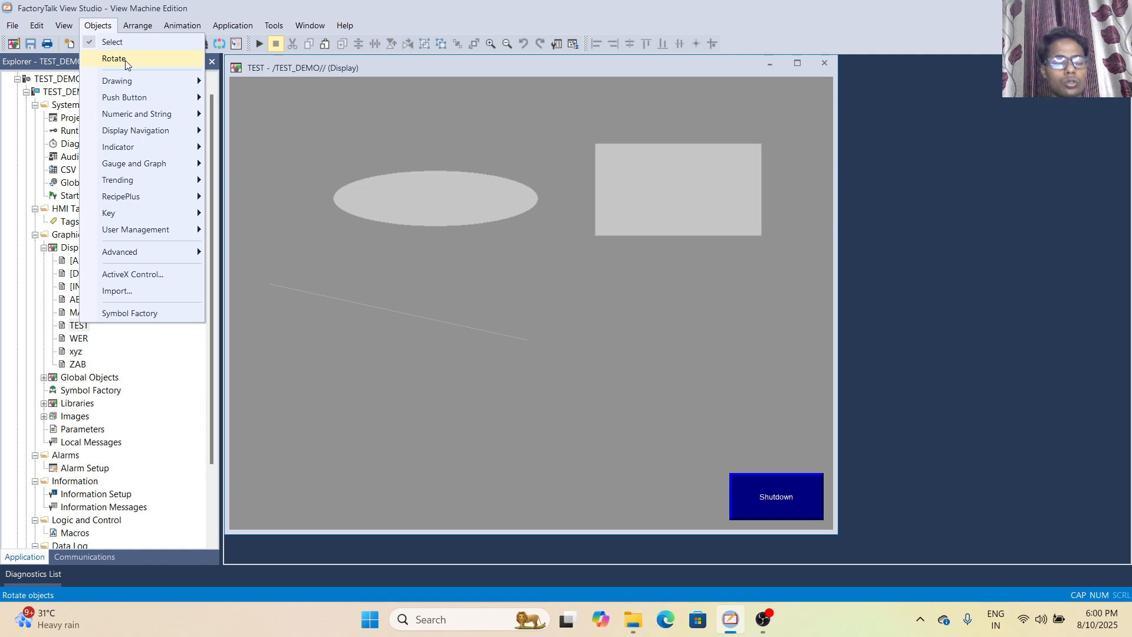
pyautogui.moveTo(196, 82)
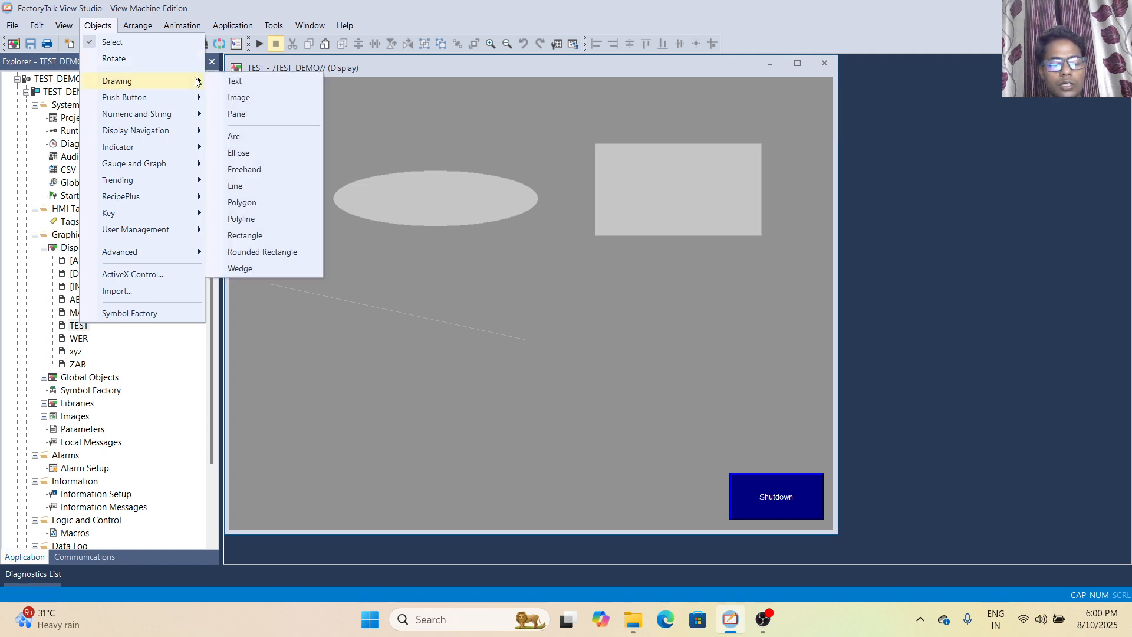
pyautogui.click(386, 124)
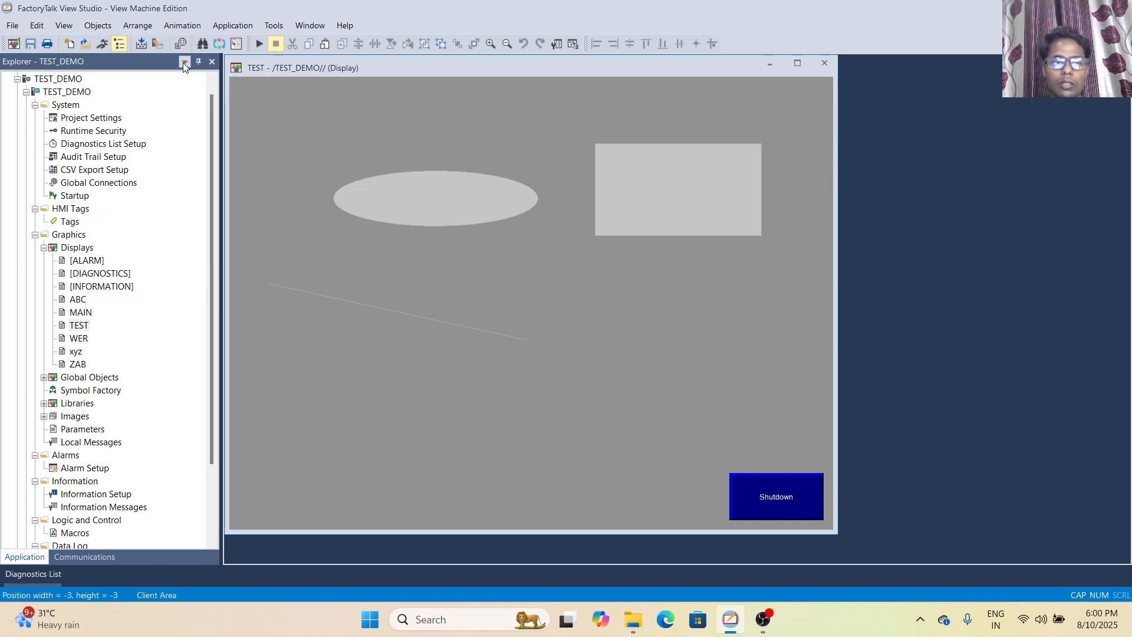
pyautogui.click(99, 30)
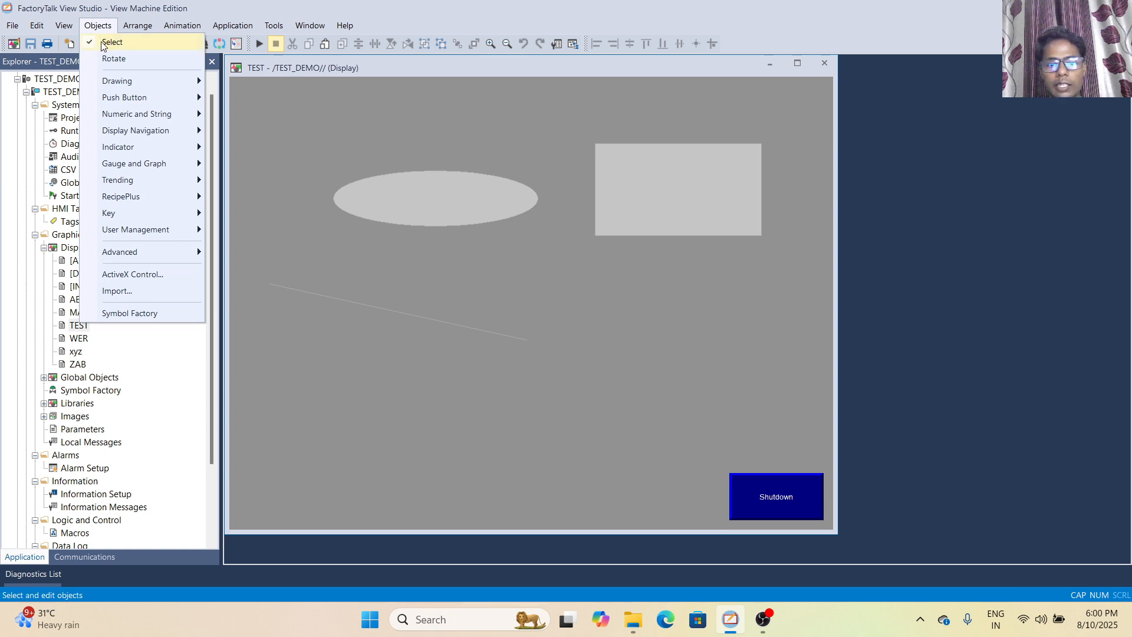
pyautogui.click(366, 170)
# Select the ellipse, the rectangle and the Shutdown button in turn, finishing with the ellipse selected
pyautogui.click(422, 197)
pyautogui.click(731, 190)
pyautogui.click(794, 497)
pyautogui.click(629, 169)
pyautogui.click(397, 177)
# Activate the Rotate tool on the selected ellipse and return to the Select tool
pyautogui.click(98, 25)
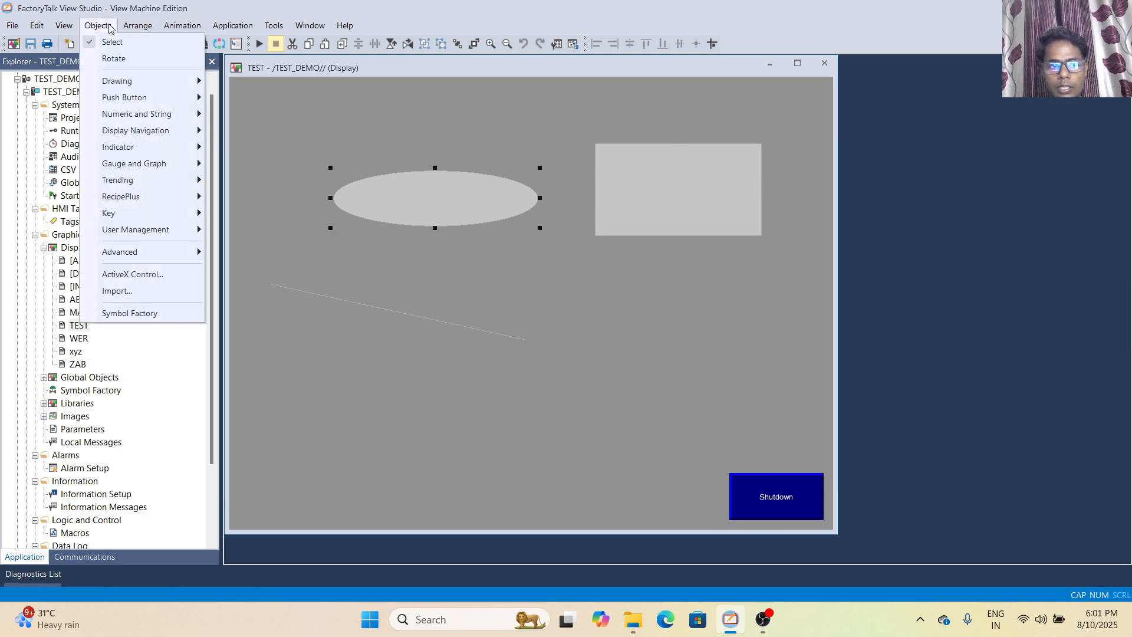
pyautogui.click(101, 54)
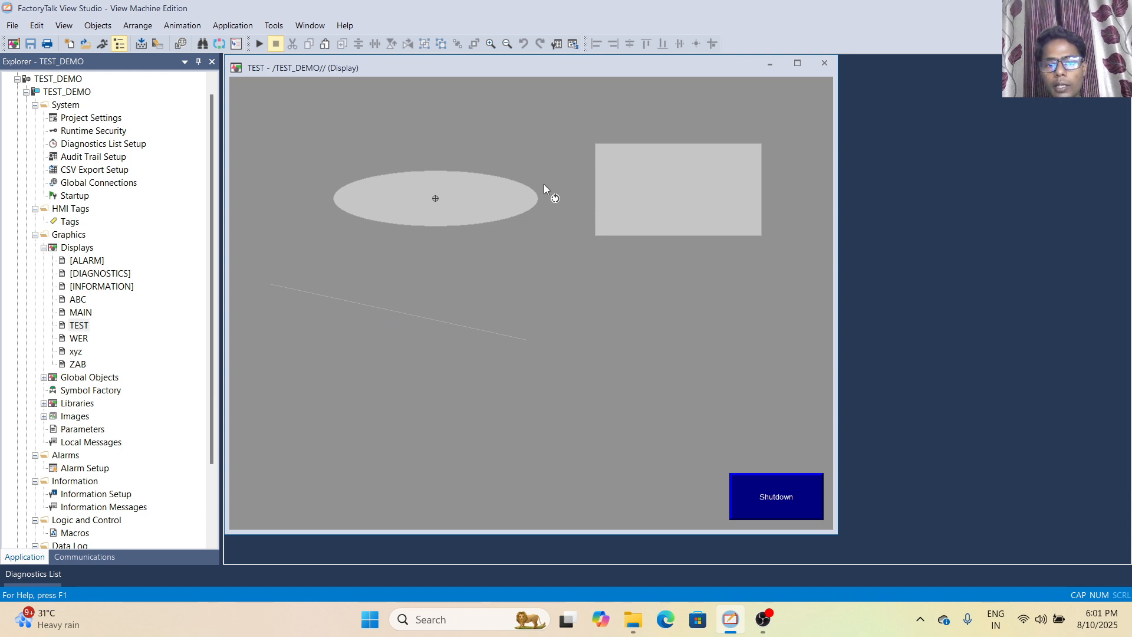
pyautogui.click(98, 25)
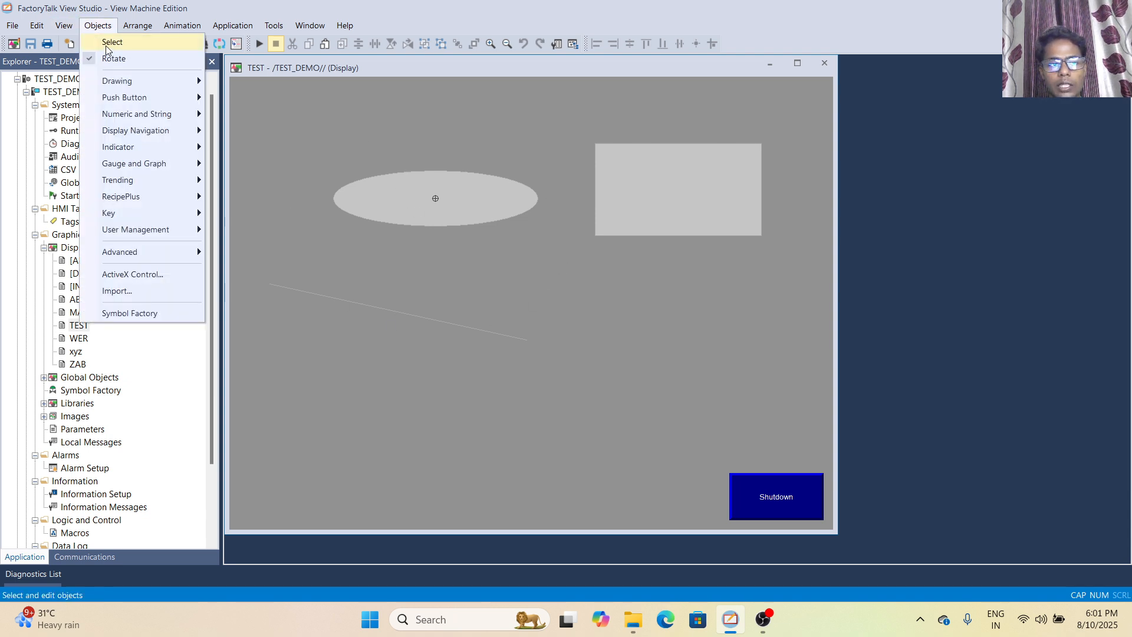
pyautogui.click(106, 42)
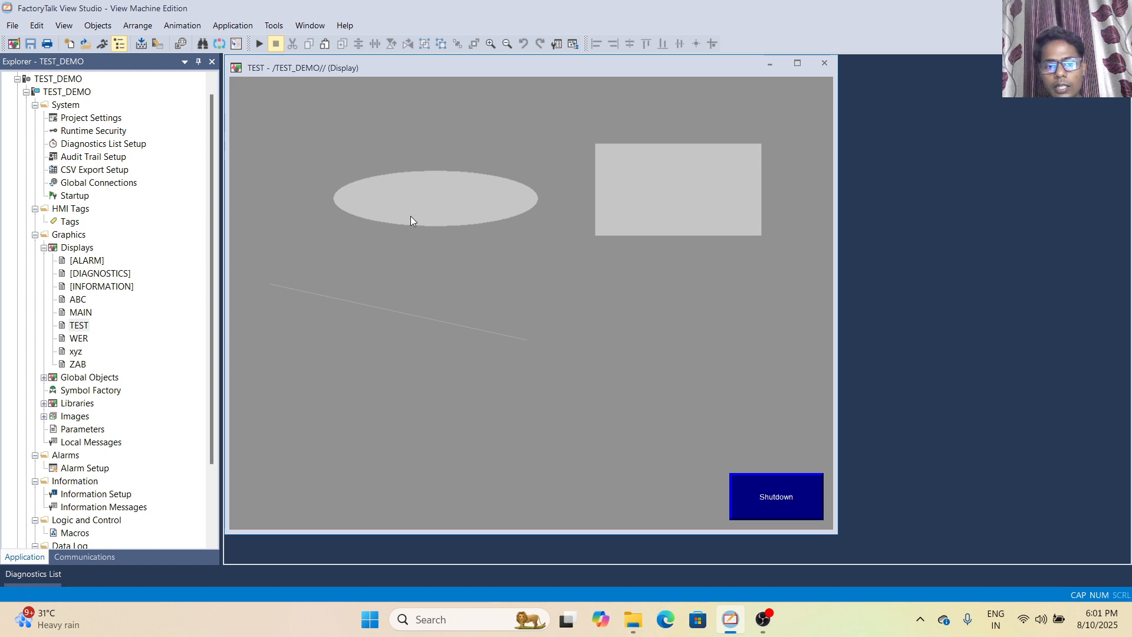
# Select the ellipse, the rectangle and the diagonal line individually on the TEST display
pyautogui.click(427, 188)
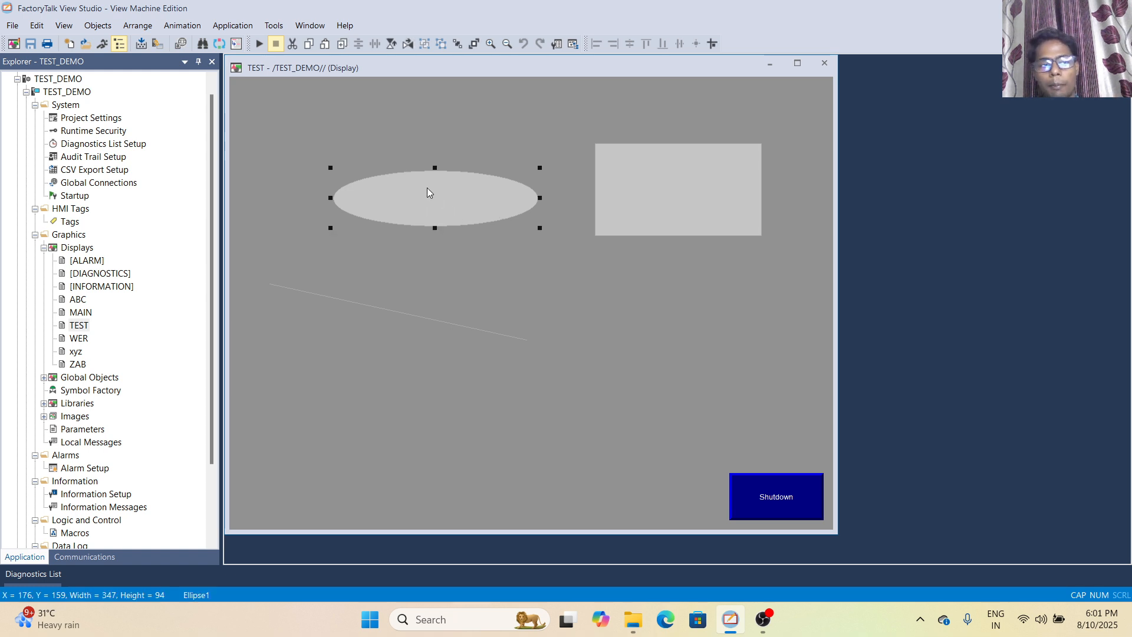
pyautogui.click(649, 182)
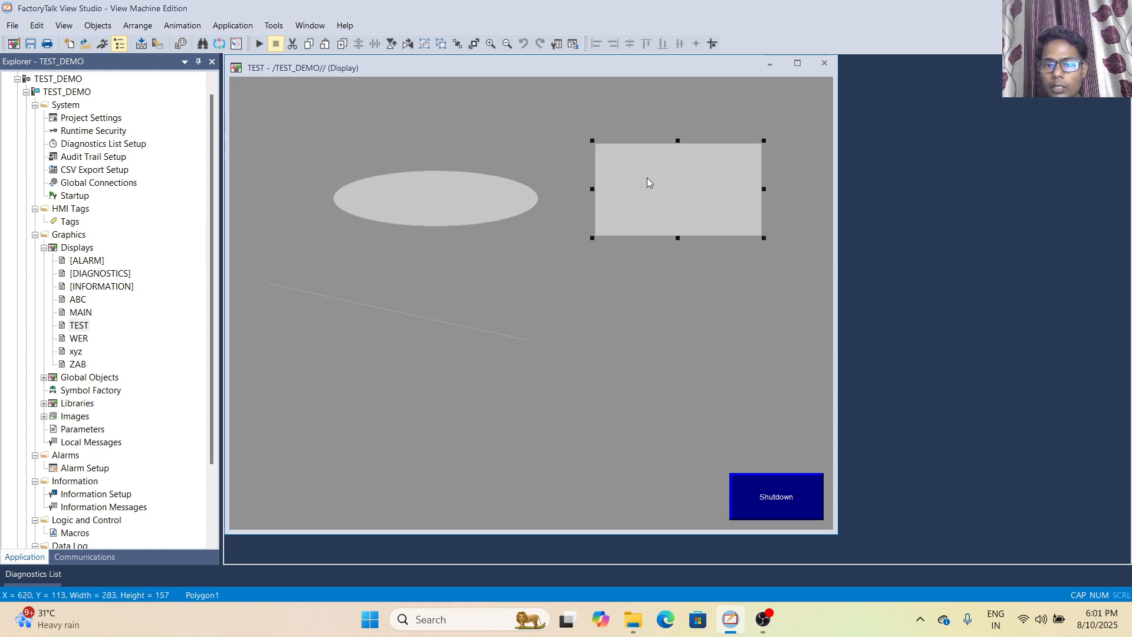
pyautogui.click(422, 187)
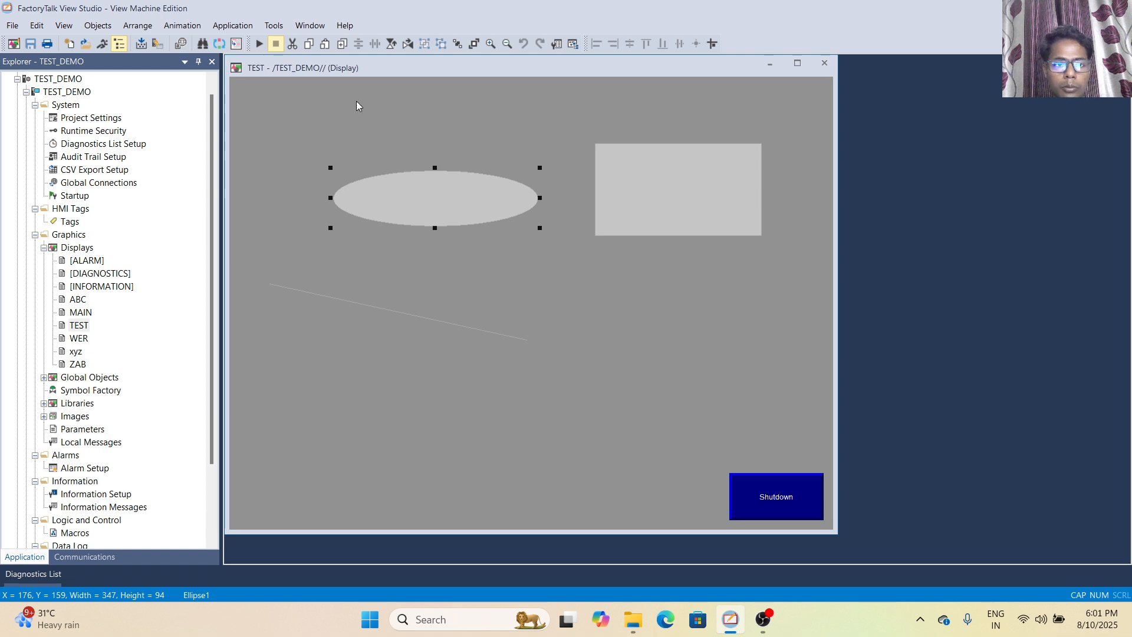
pyautogui.click(448, 323)
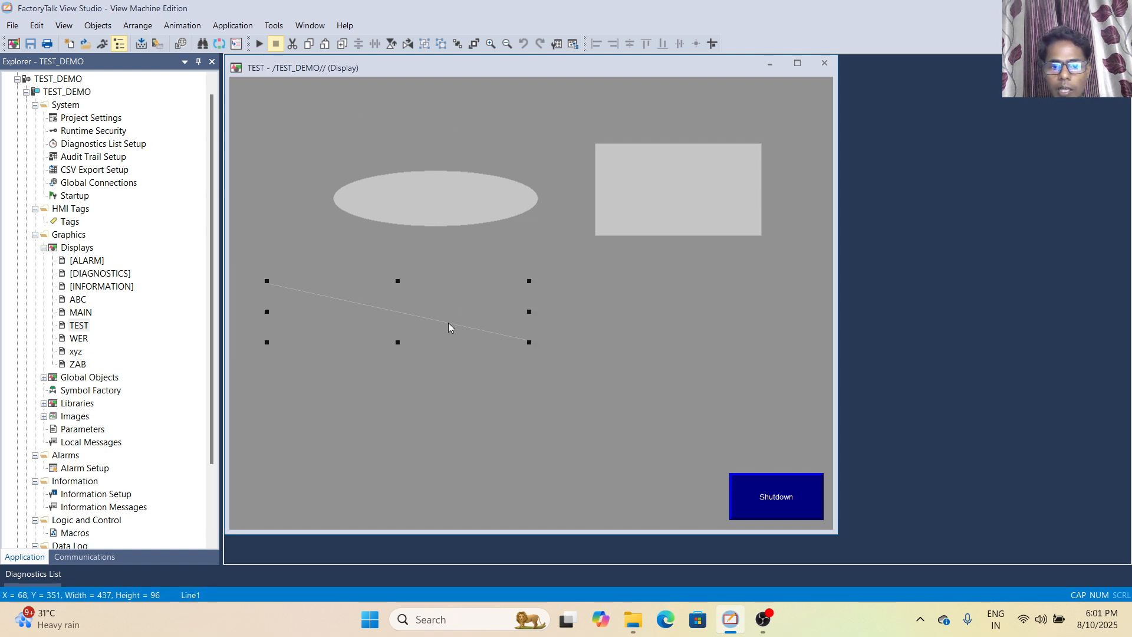
pyautogui.click(710, 187)
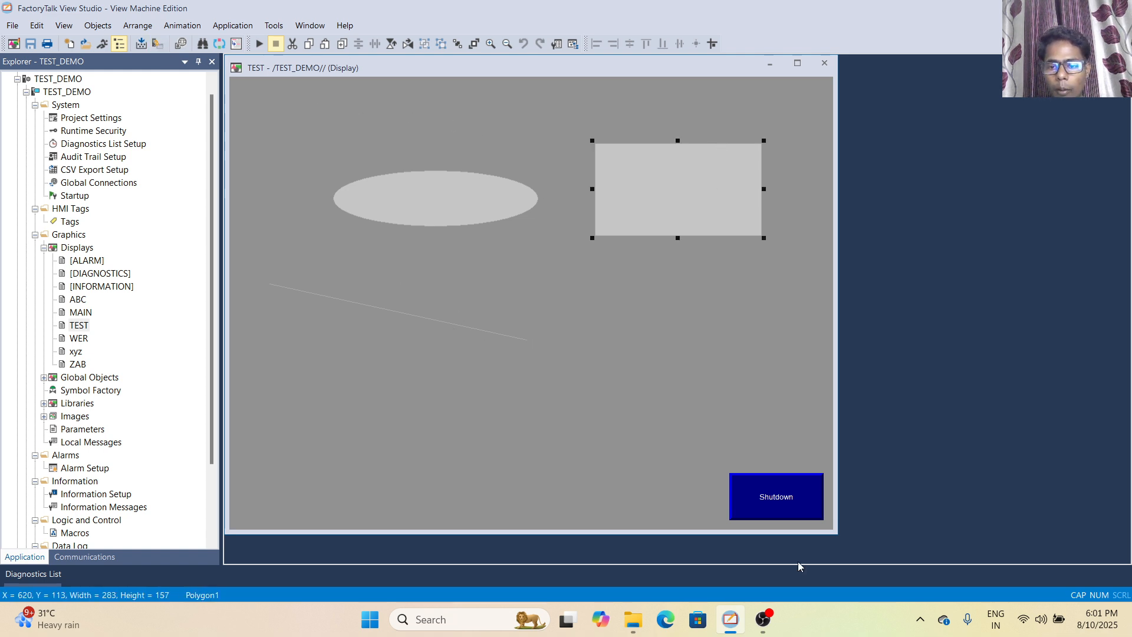
# Select the Shutdown button and activate the Rotate tool
pyautogui.click(777, 496)
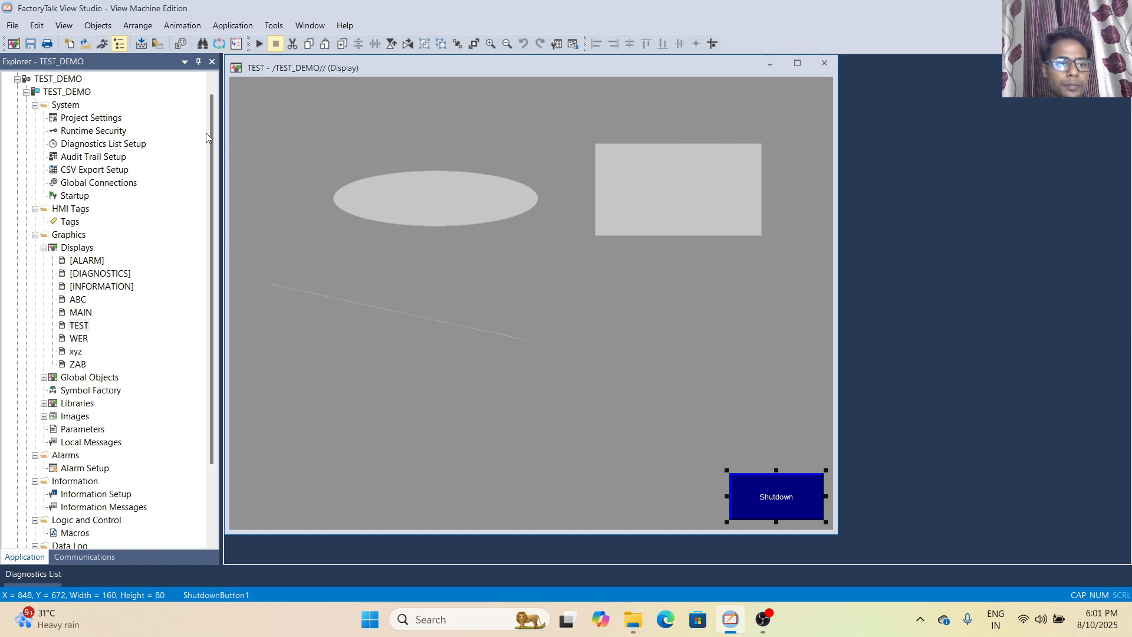
pyautogui.click(98, 26)
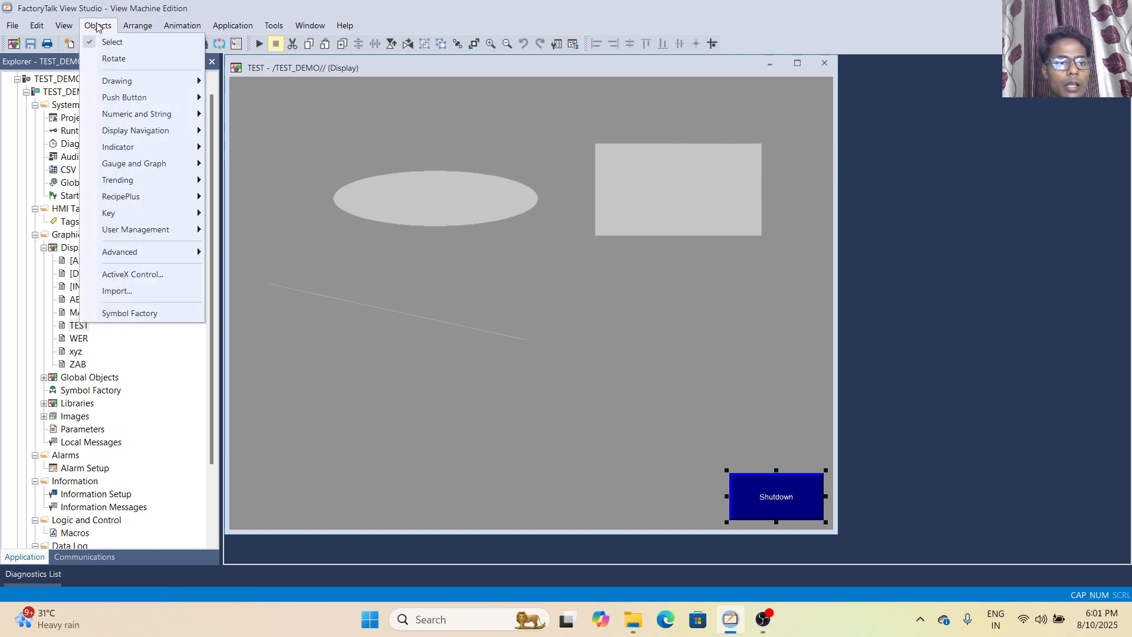
pyautogui.click(108, 59)
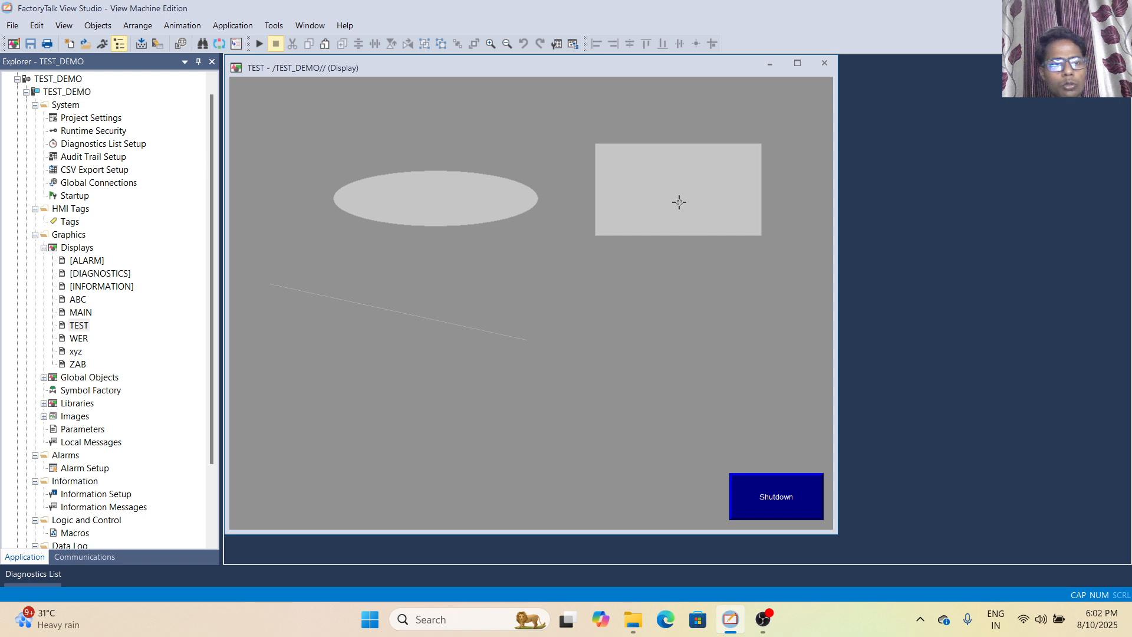
# Add a text object reading JHDGBGKJD above the ellipse near the display's upper-left corner
pyautogui.click(90, 30)
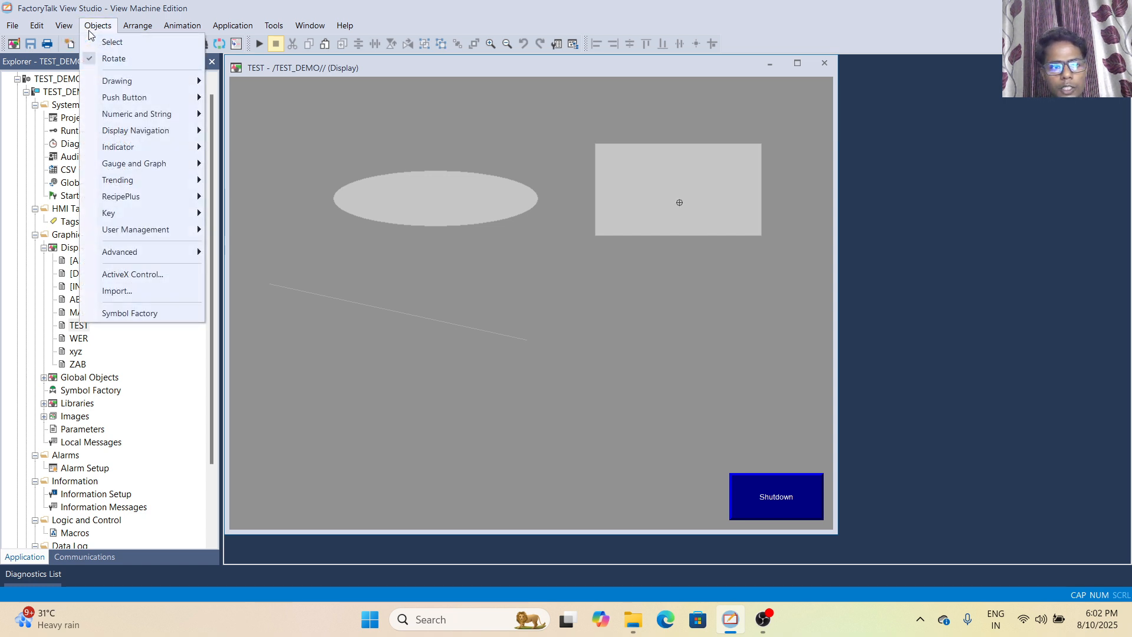
pyautogui.moveTo(109, 83)
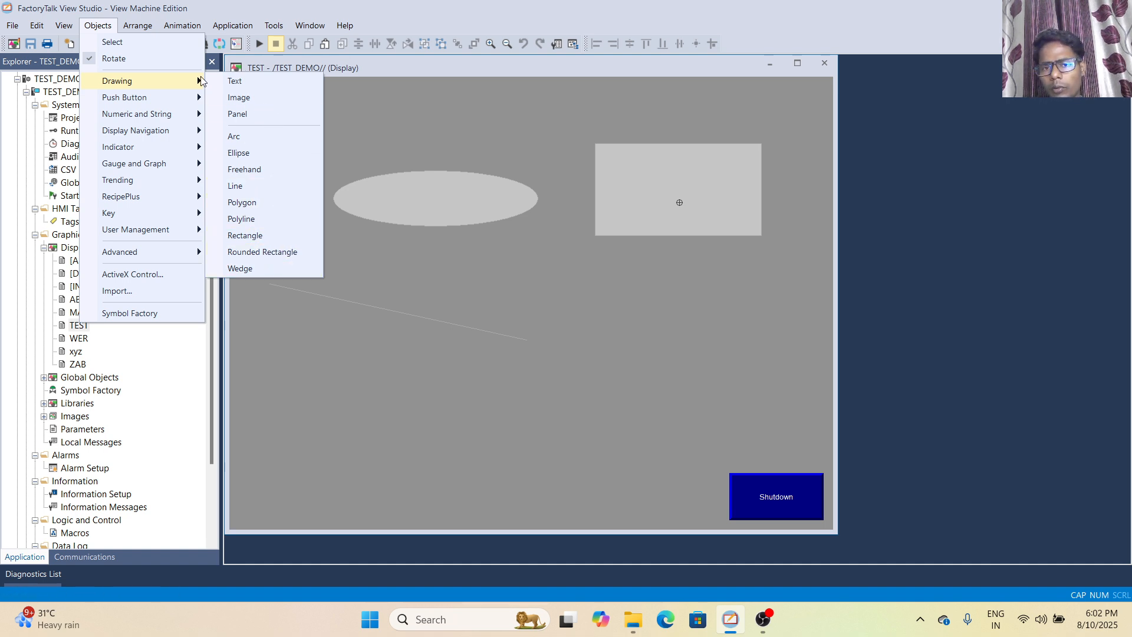
pyautogui.click(236, 81)
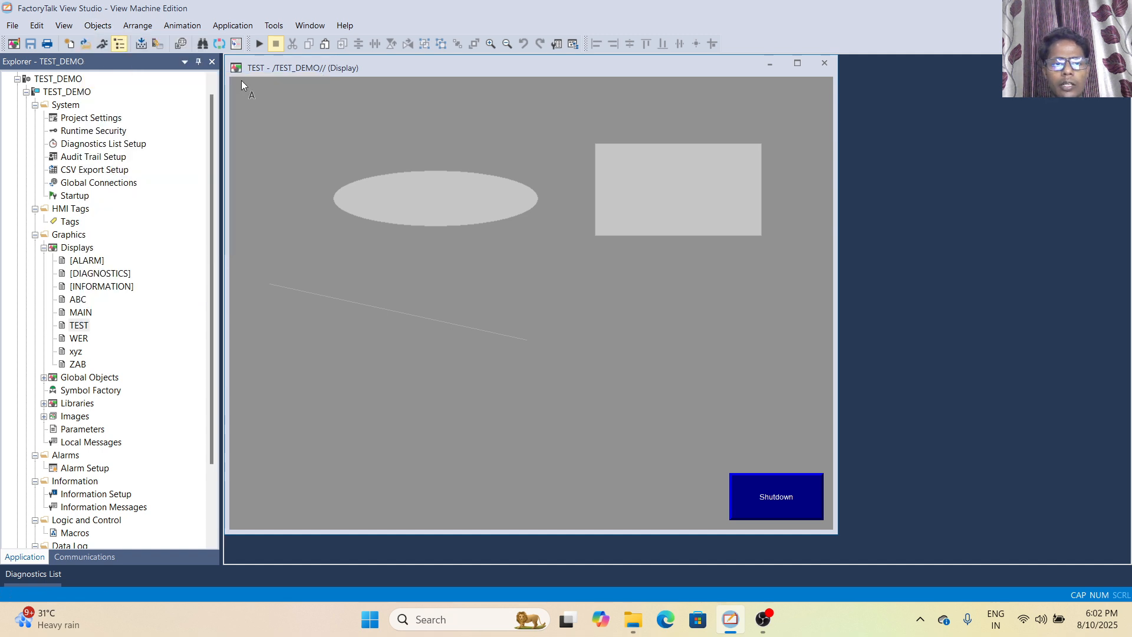
pyautogui.moveTo(272, 93); pyautogui.dragTo(384, 122)
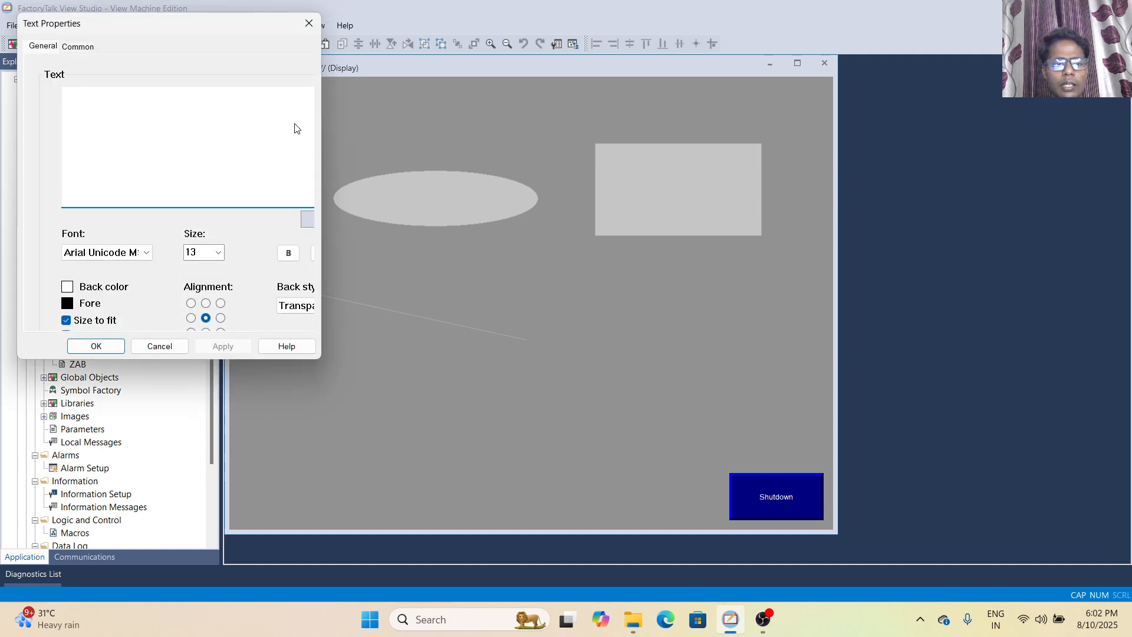
pyautogui.write('JHDGBGKJD')
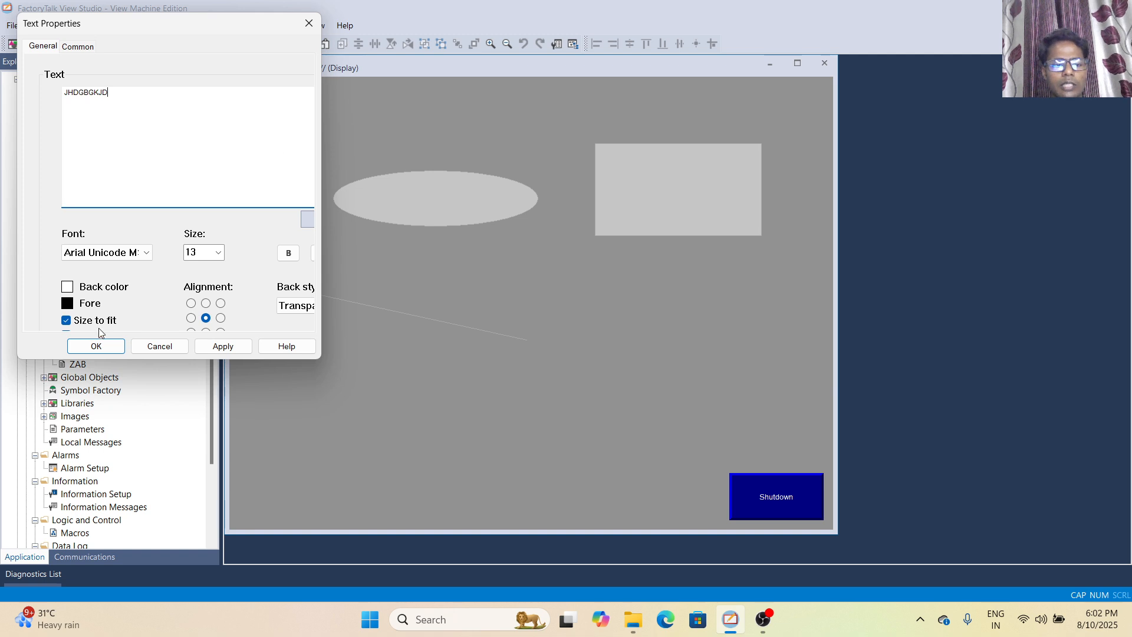
pyautogui.click(96, 346)
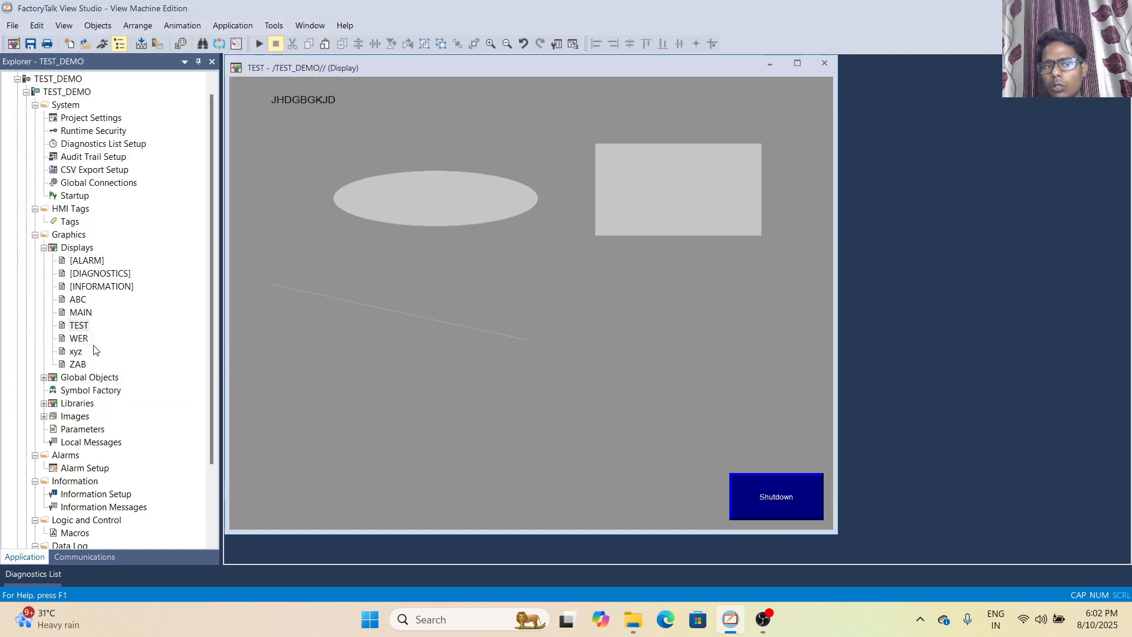
# Draw an image object frame below the JHDGBGKJD text, overlapping the ellipse's left end
pyautogui.click(93, 27)
pyautogui.moveTo(146, 86)
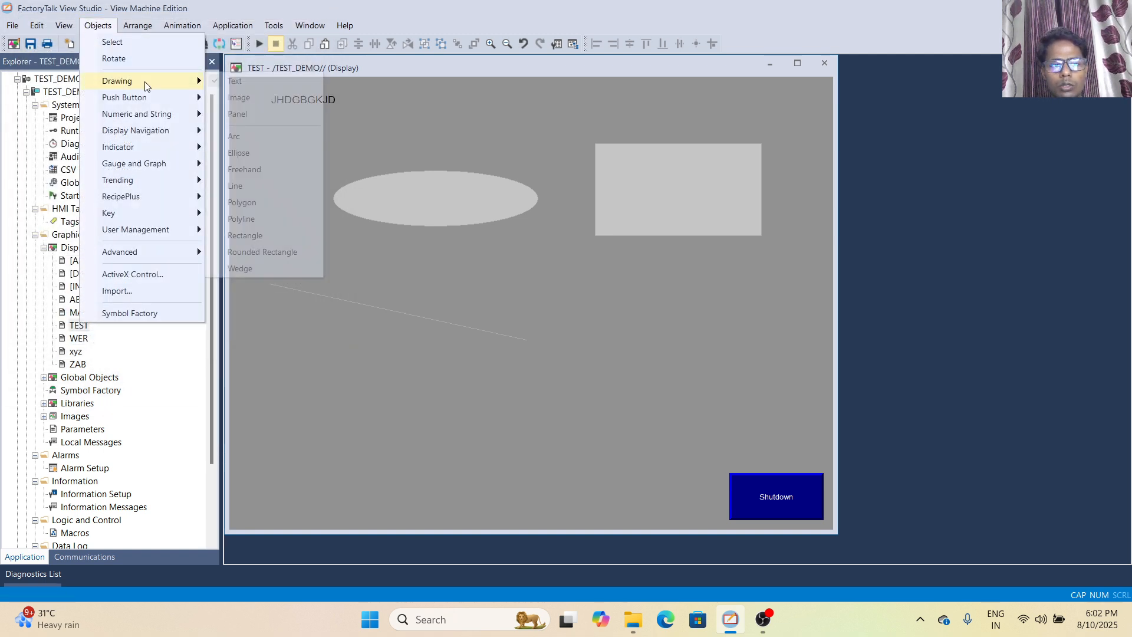
pyautogui.click(236, 97)
pyautogui.moveTo(250, 157); pyautogui.dragTo(349, 222)
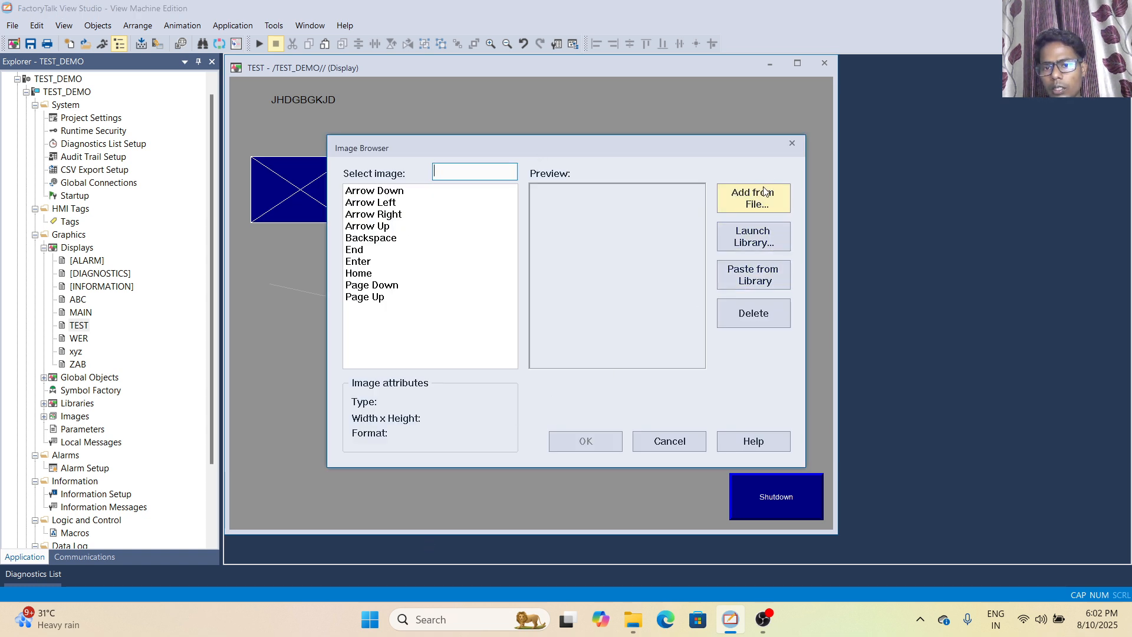
# Import the mix tank picture from the Pictures folder and assign it to the new image object
pyautogui.click(764, 207)
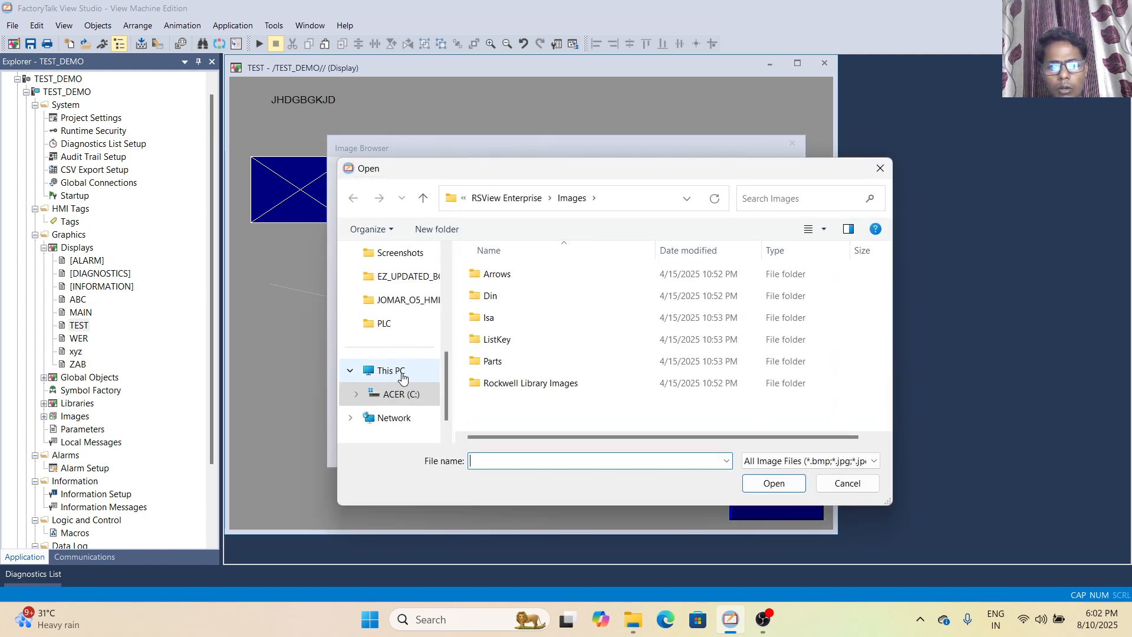
pyautogui.doubleClick(398, 372)
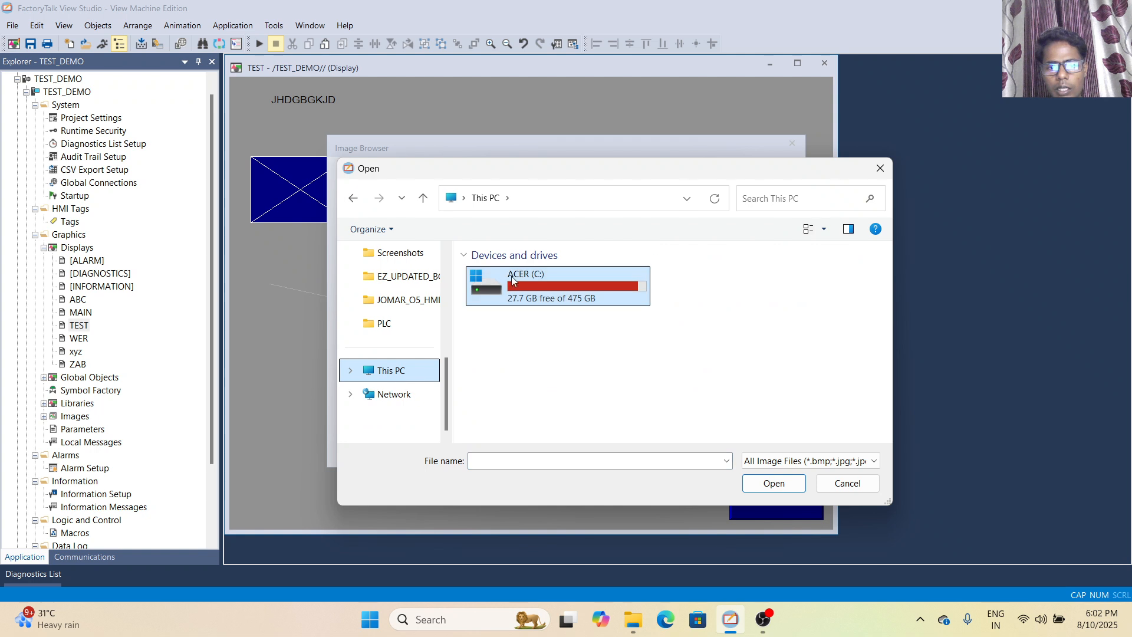
pyautogui.doubleClick(529, 278)
pyautogui.scroll(5, 404, 299)
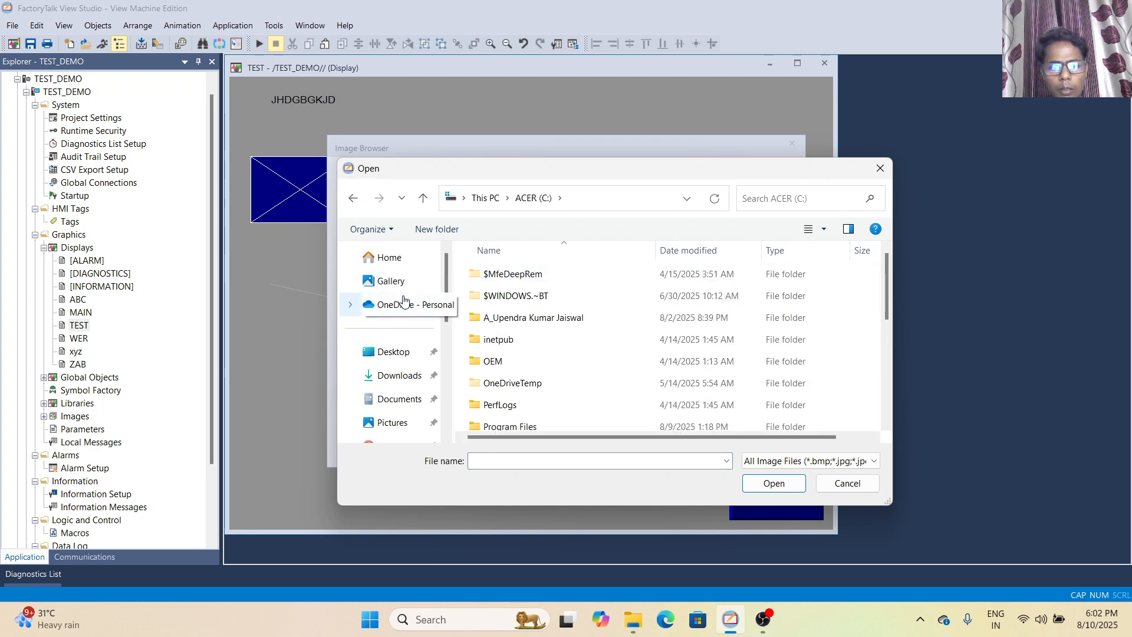
pyautogui.click(386, 420)
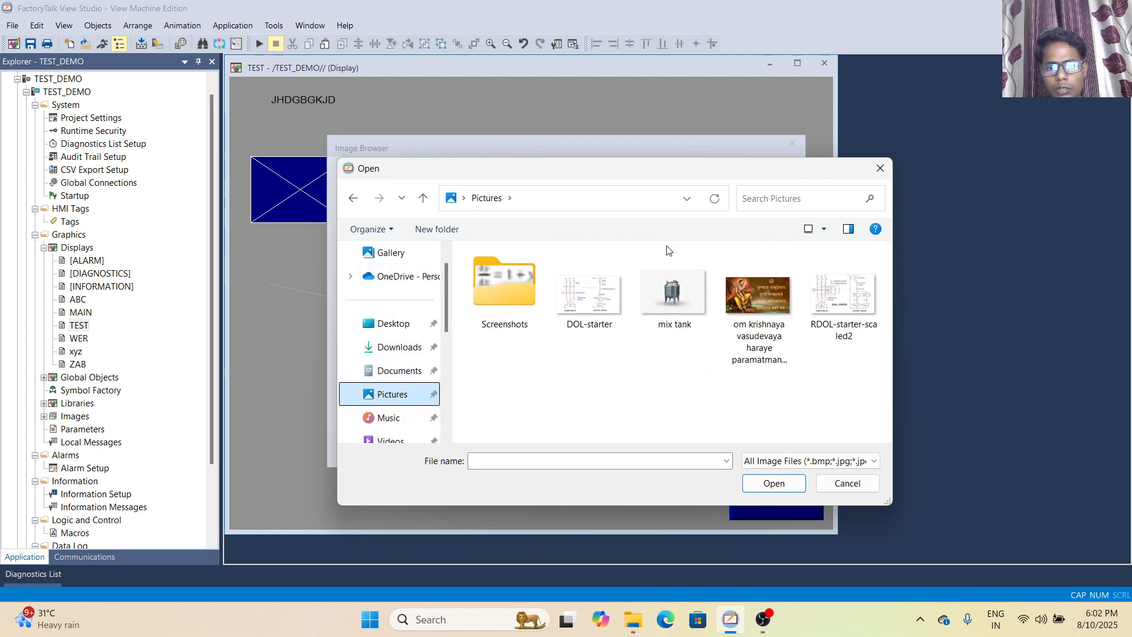
pyautogui.click(677, 300)
pyautogui.click(774, 483)
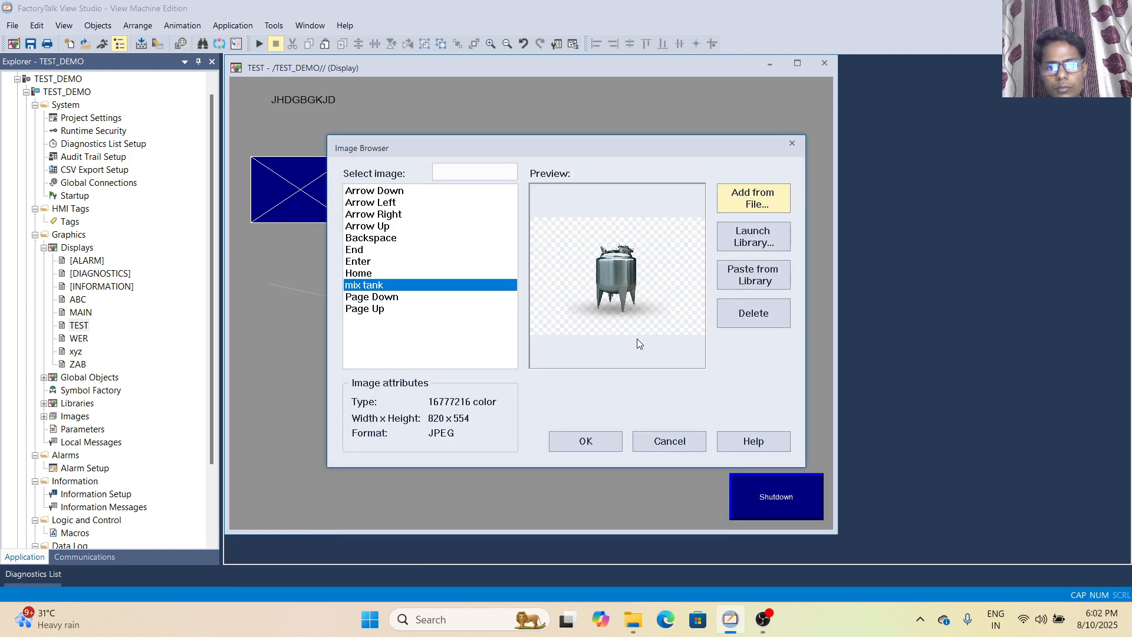
pyautogui.click(580, 443)
# Resize the tank image to about 564 by 367 and move it to about x 233, y 94
pyautogui.click(565, 374)
pyautogui.moveTo(736, 485); pyautogui.dragTo(584, 373)
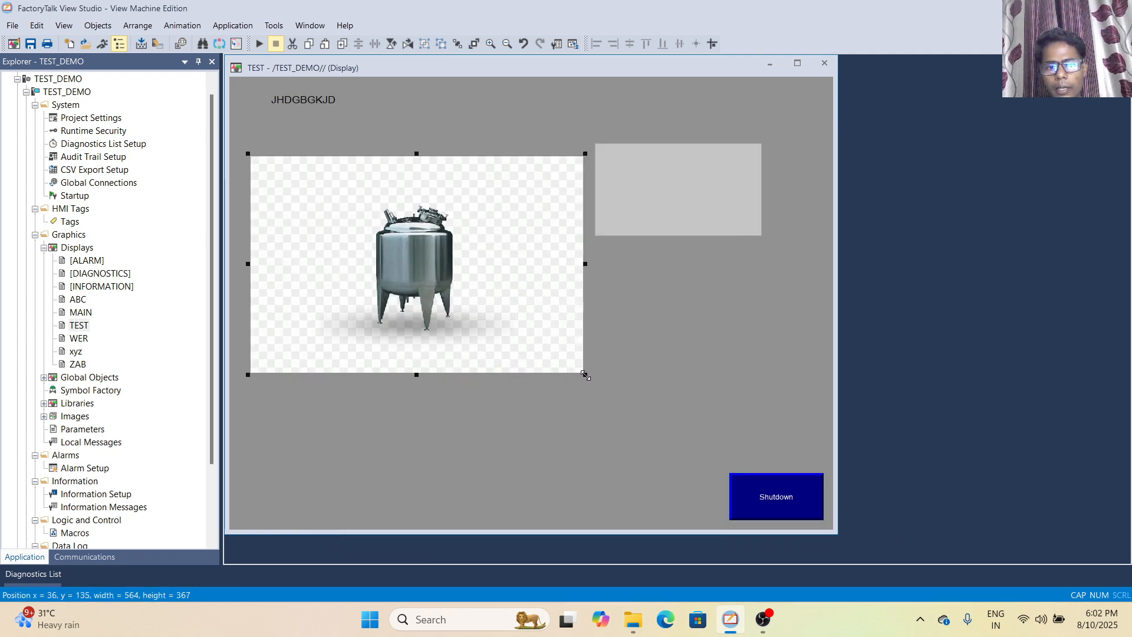
pyautogui.moveTo(504, 279); pyautogui.dragTo(613, 250)
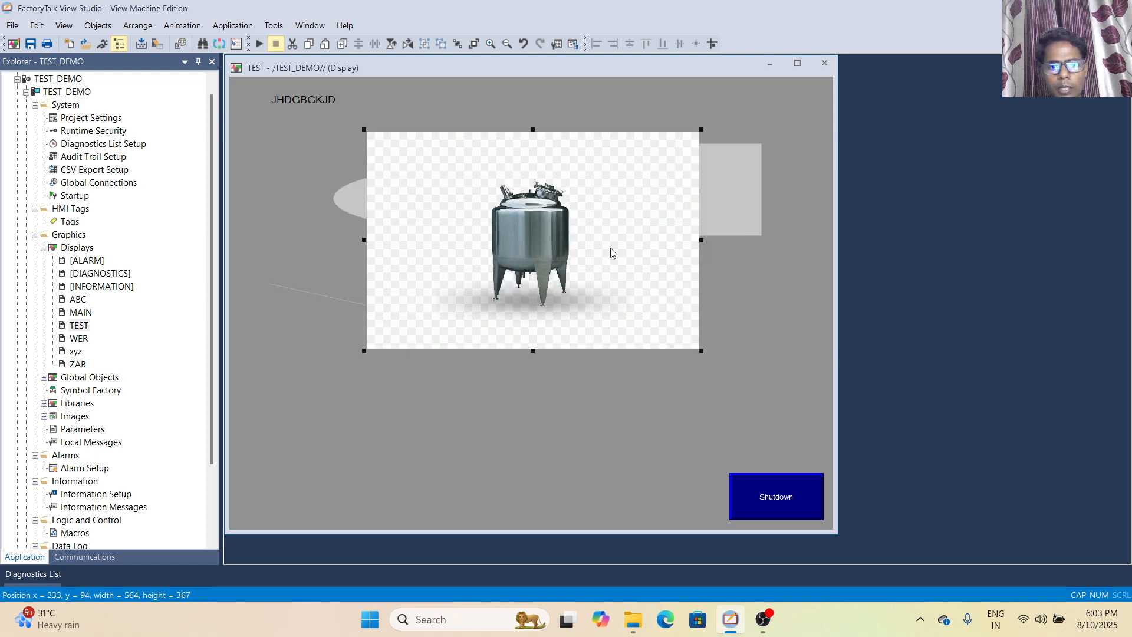
# Shrink the tank image to about 178 by 95 and place it in the display's upper-right corner
pyautogui.click(97, 26)
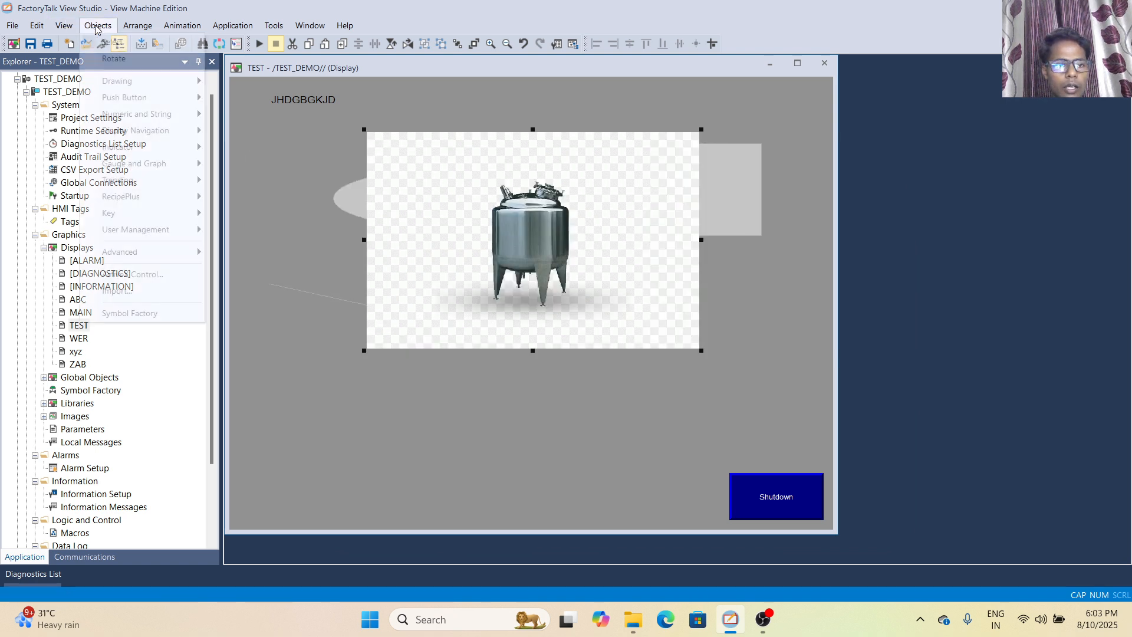
pyautogui.moveTo(146, 87)
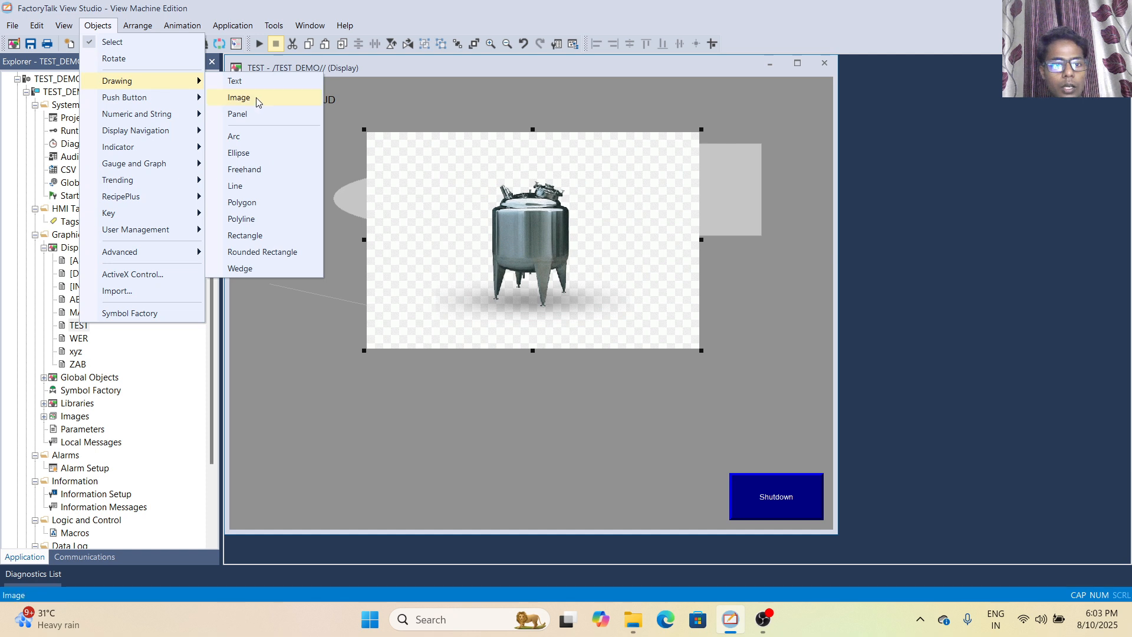
pyautogui.click(550, 190)
pyautogui.moveTo(702, 352); pyautogui.dragTo(773, 126)
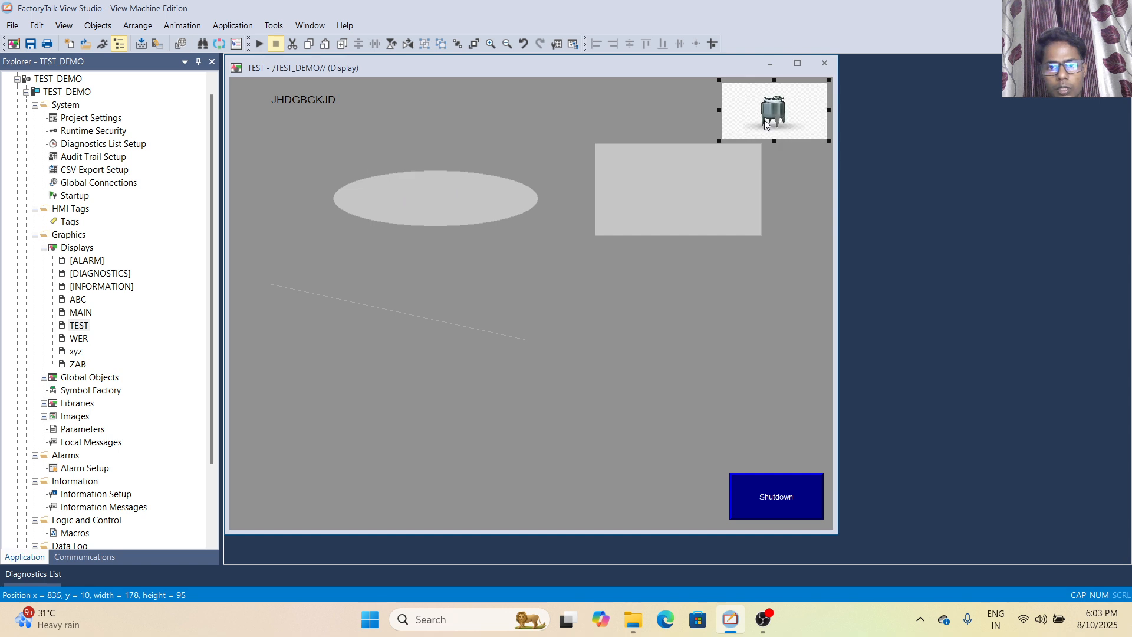
# Move the JHDGBGKJD text across the display so it sits just beside the tank image
pyautogui.doubleClick(298, 100)
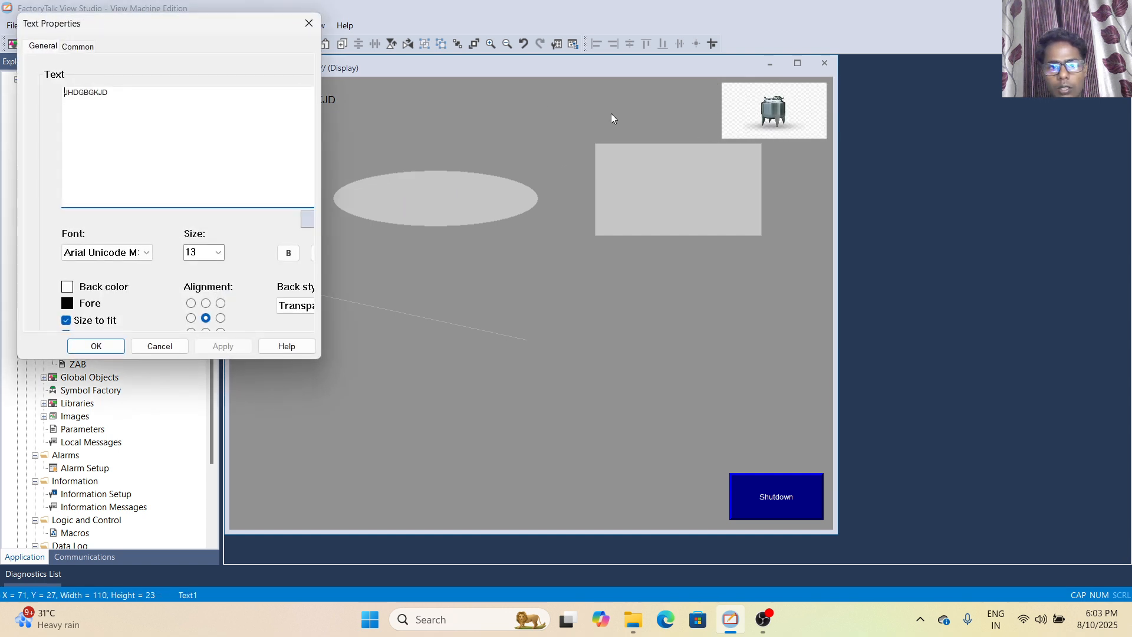
pyautogui.click(154, 345)
pyautogui.moveTo(315, 98); pyautogui.dragTo(686, 100)
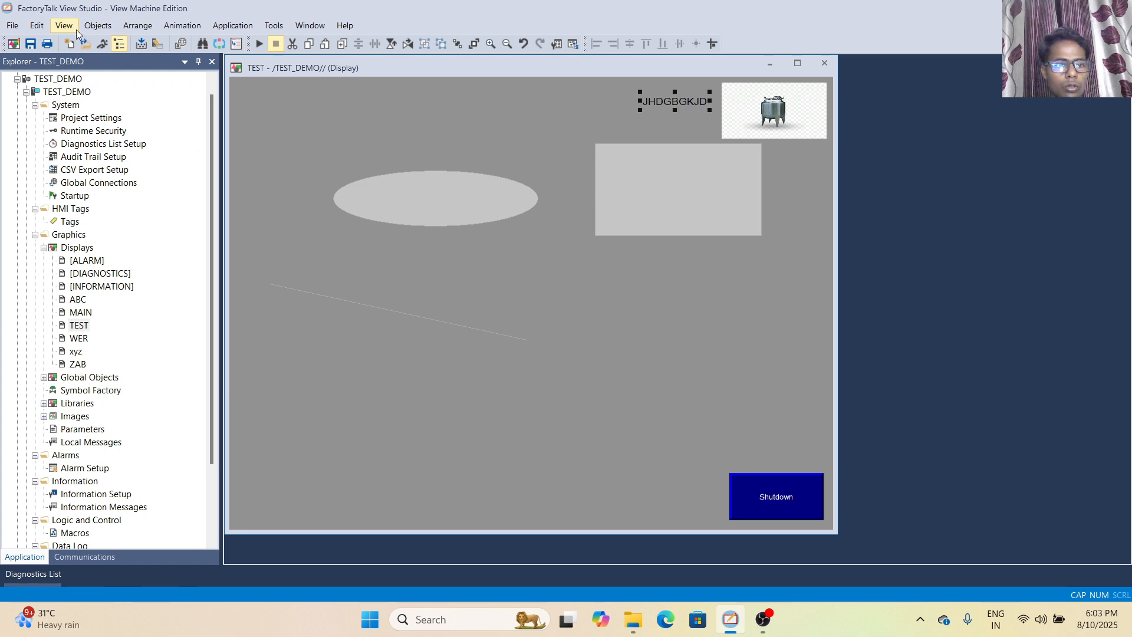
# Draw a small panel object beside the JHDGBGKJD text, accepting the raised border and solid back style
pyautogui.click(98, 25)
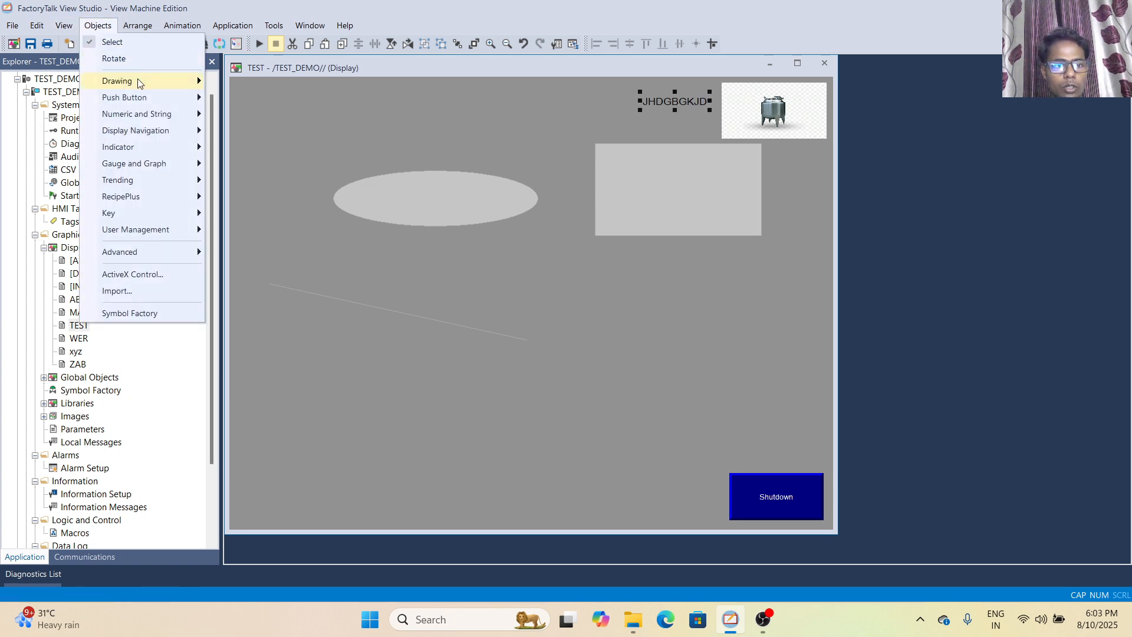
pyautogui.moveTo(136, 81)
pyautogui.click(238, 114)
pyautogui.moveTo(582, 86); pyautogui.dragTo(645, 125)
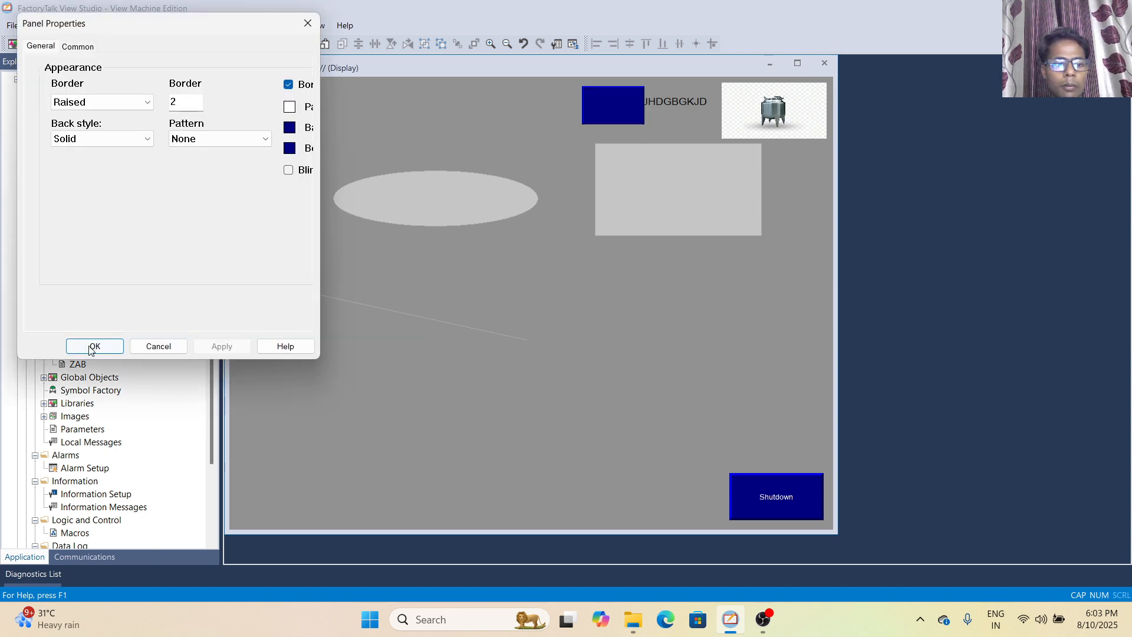
pyautogui.click(93, 347)
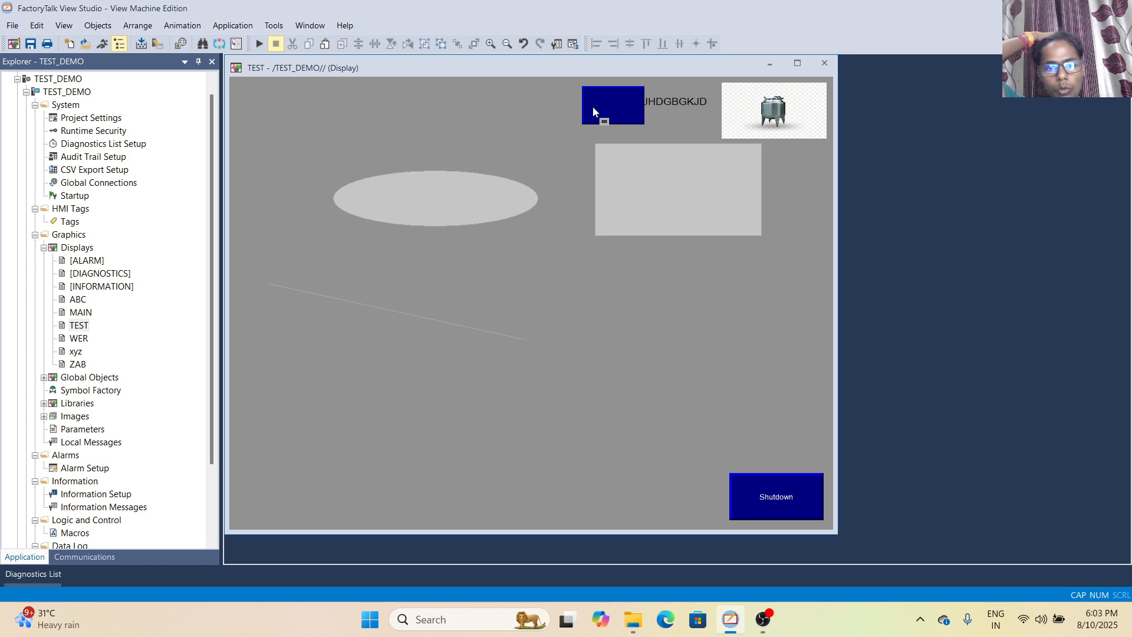
# Draw an arc about 232 by 125 above the ellipse, plus a long flat arc running from inside it toward the blue panel
pyautogui.click(98, 25)
pyautogui.moveTo(120, 82)
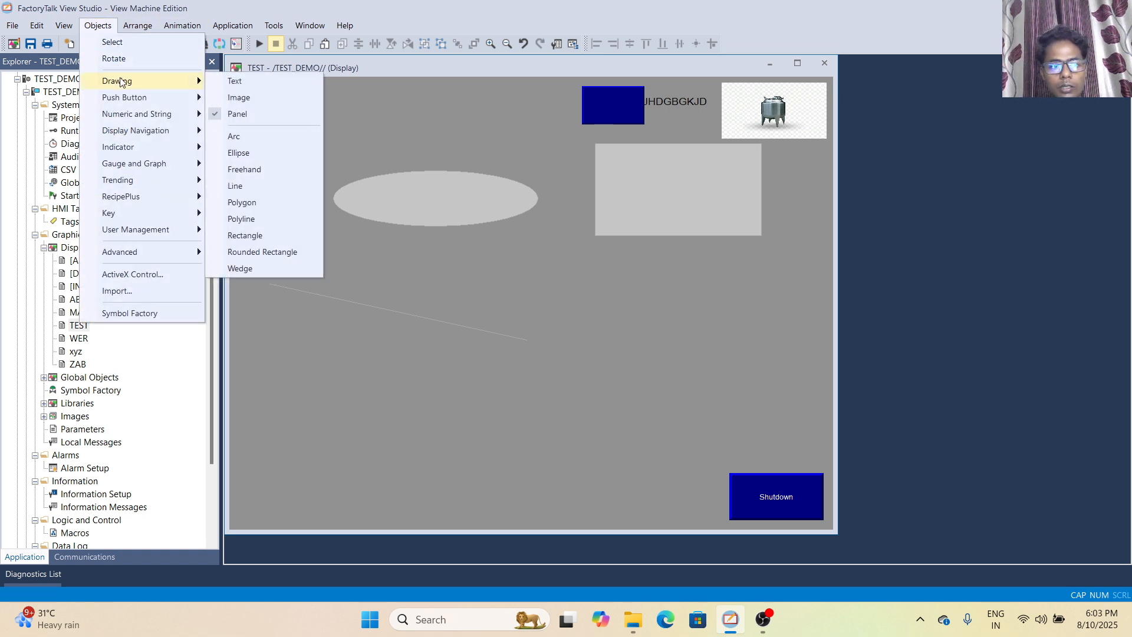
pyautogui.click(233, 137)
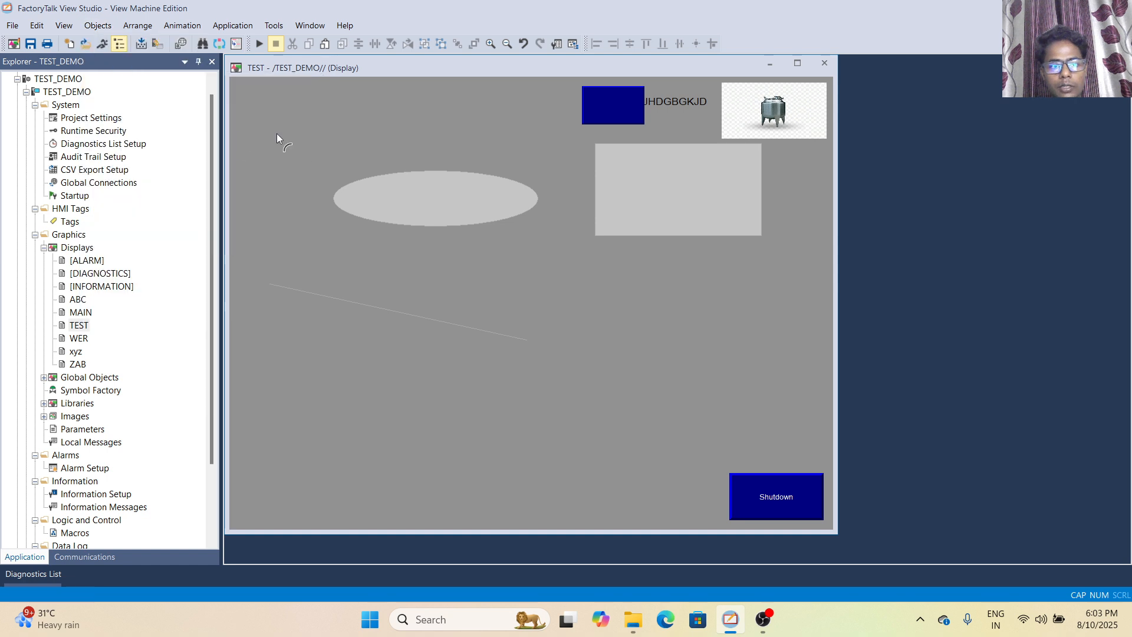
pyautogui.moveTo(289, 160); pyautogui.dragTo(427, 87)
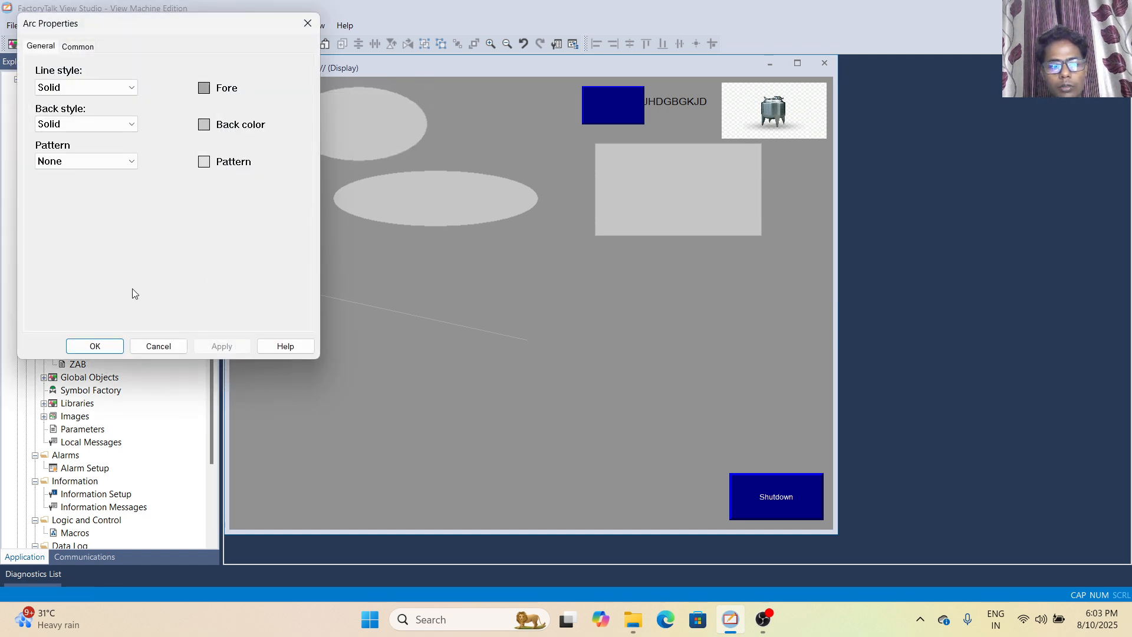
pyautogui.click(95, 346)
pyautogui.moveTo(351, 126); pyautogui.dragTo(592, 135)
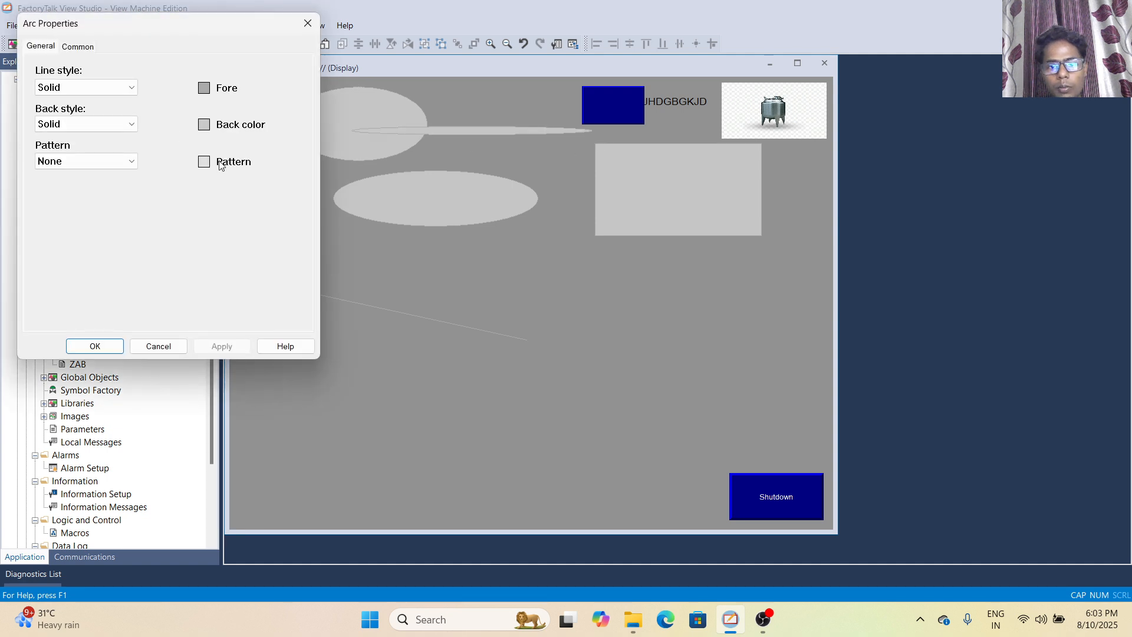
pyautogui.click(95, 347)
# Draw a small ellipse overlapping the lower-left edge of the large arc, keeping its default properties
pyautogui.click(99, 26)
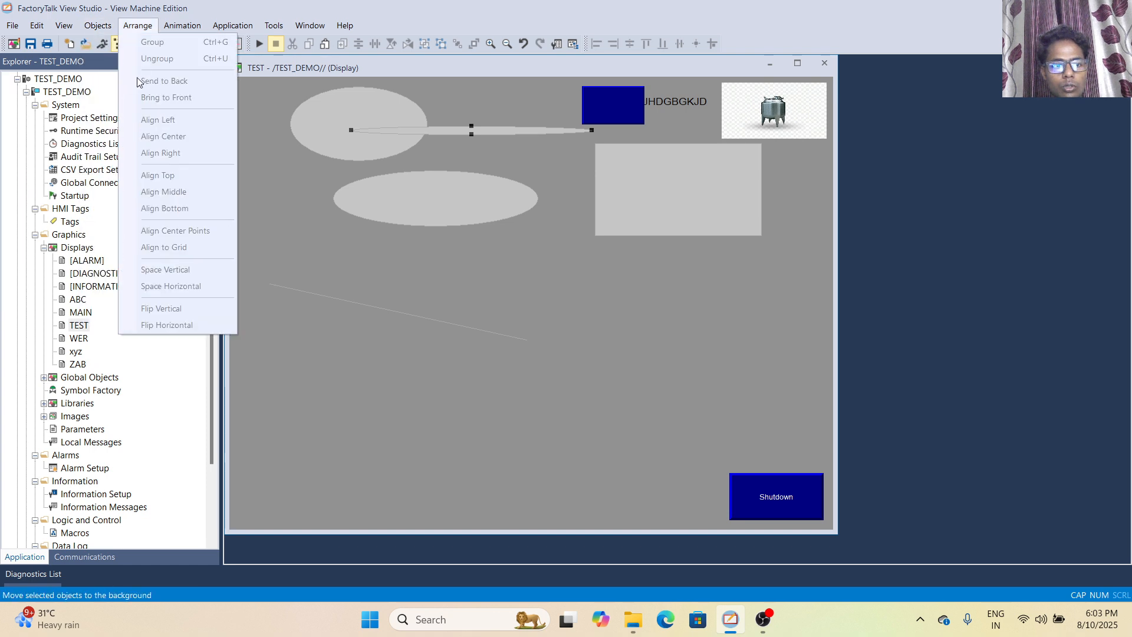
pyautogui.moveTo(107, 86)
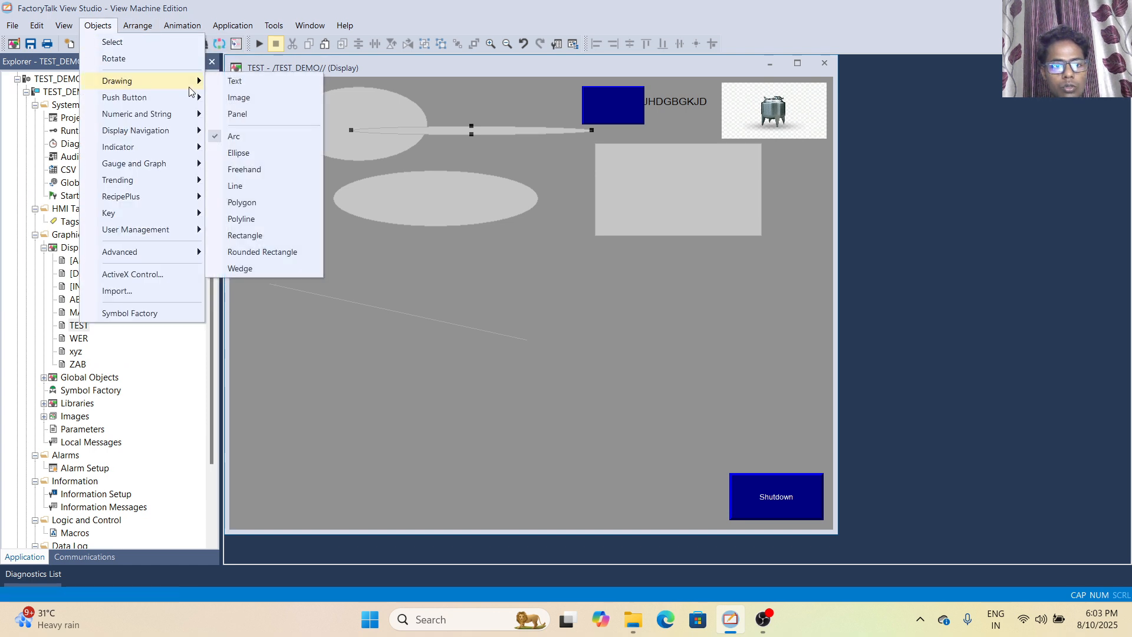
pyautogui.click(242, 154)
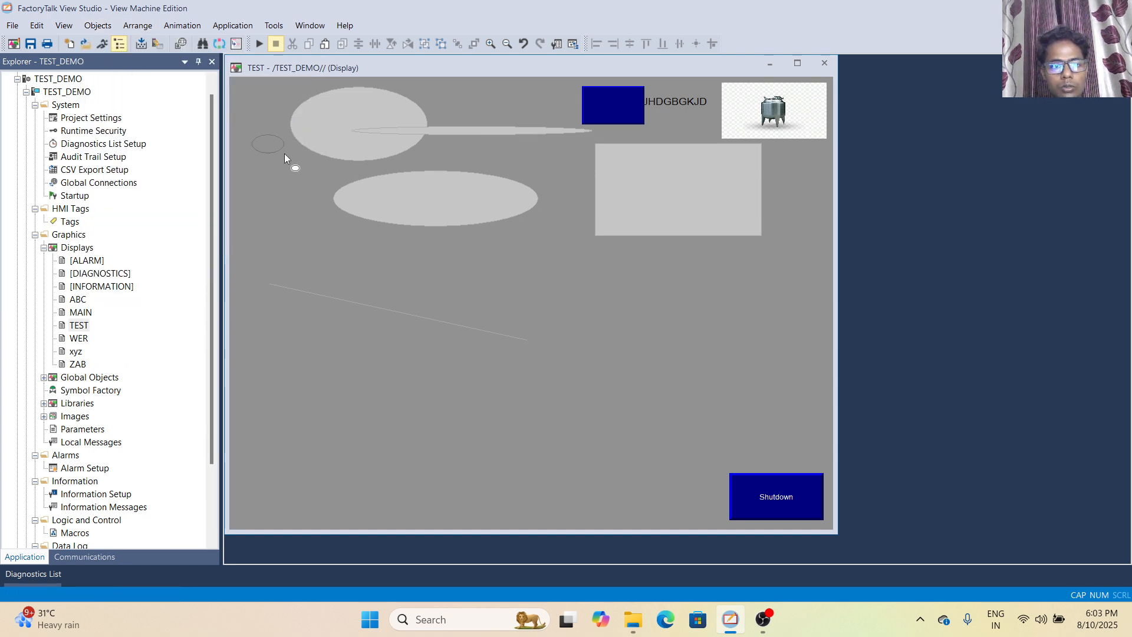
pyautogui.moveTo(253, 135); pyautogui.dragTo(358, 184)
pyautogui.click(95, 346)
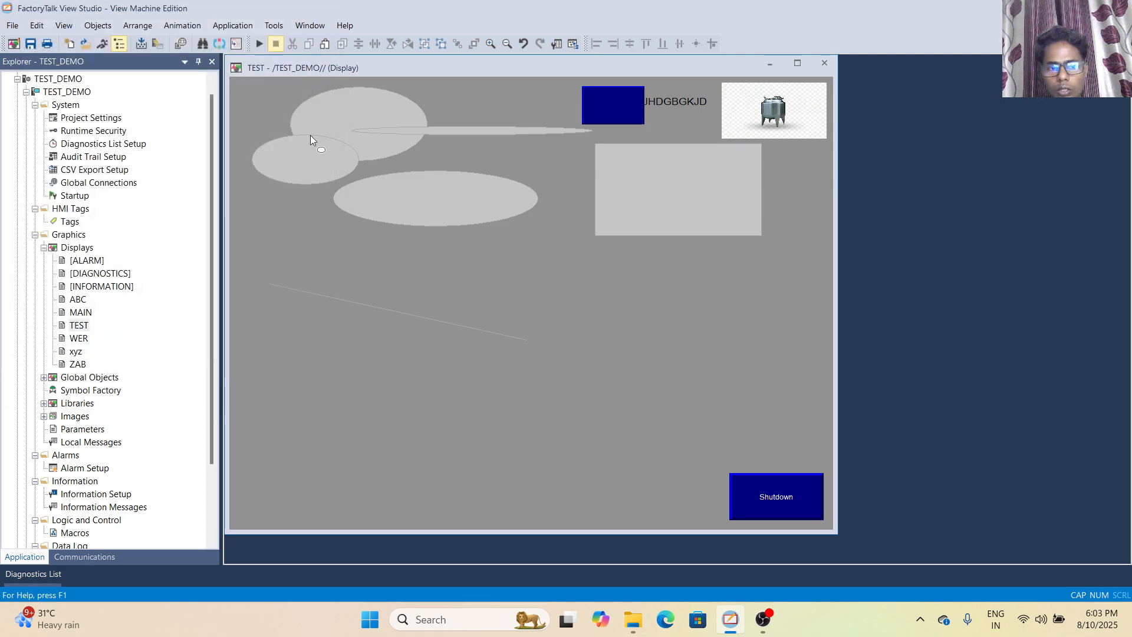
pyautogui.click(305, 143)
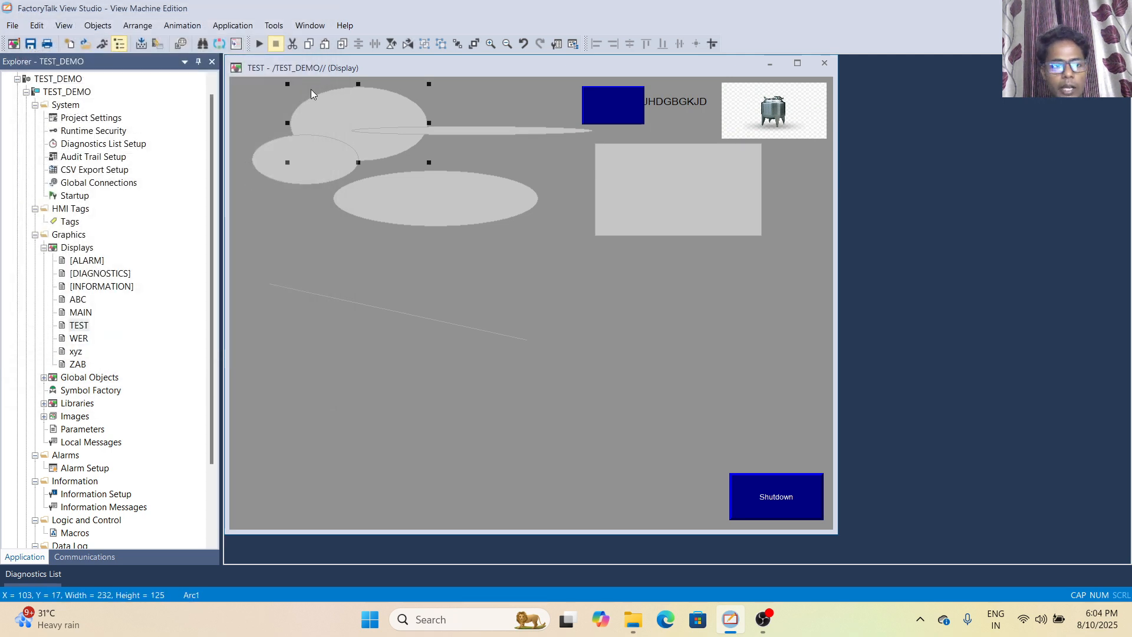
# Draw a large freehand loop over the central ellipse and a handwriting-like freehand shape below the large rectangle, keeping default properties
pyautogui.click(97, 26)
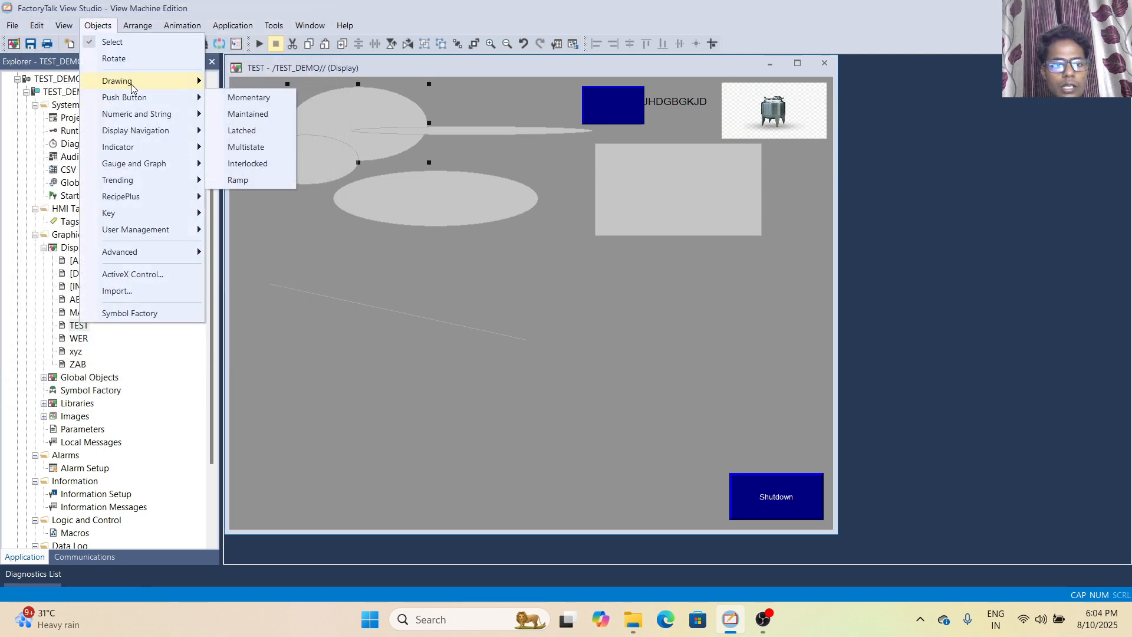
pyautogui.moveTo(131, 82)
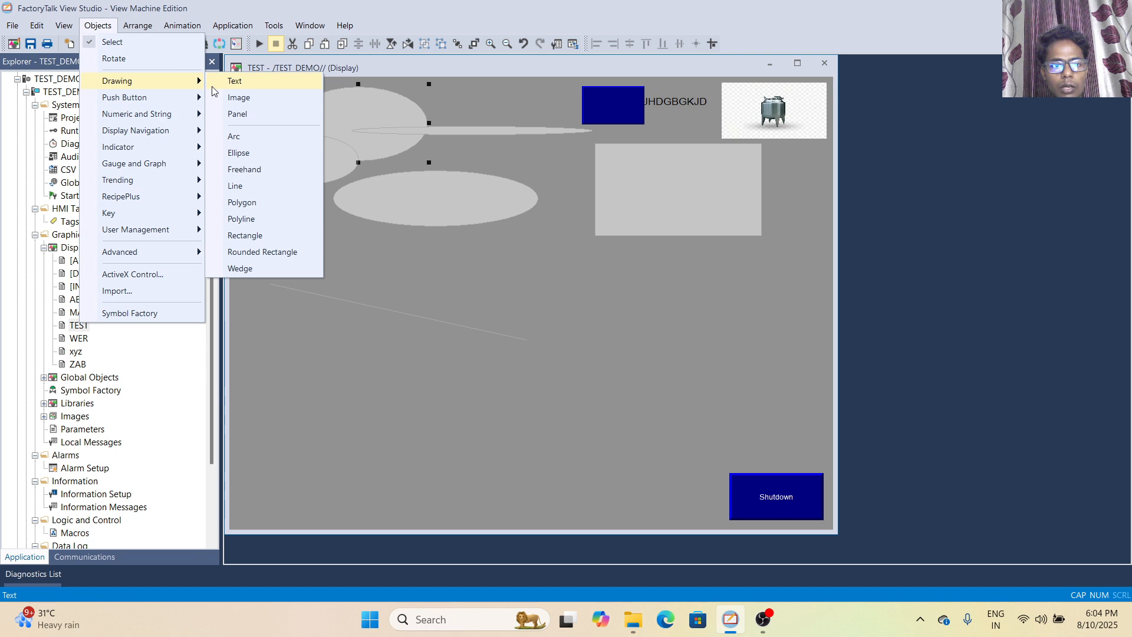
pyautogui.click(260, 175)
pyautogui.moveTo(463, 147)
pyautogui.mouseDown()
pyautogui.moveTo(480, 148)
pyautogui.moveTo(500, 259)
pyautogui.moveTo(495, 252)
pyautogui.mouseUp()
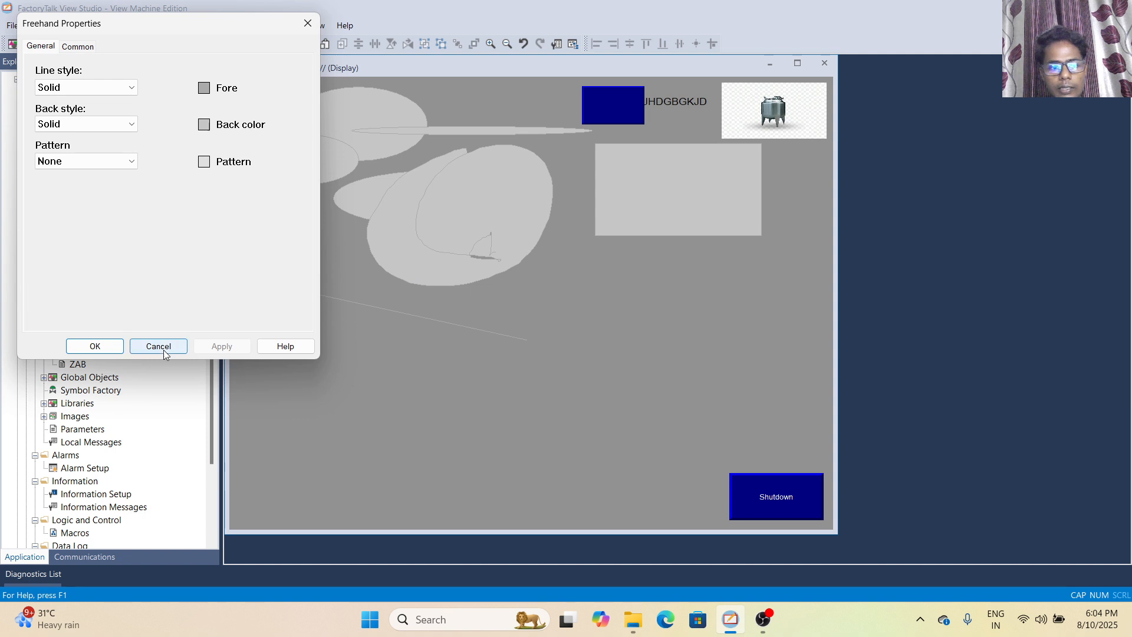
pyautogui.click(164, 348)
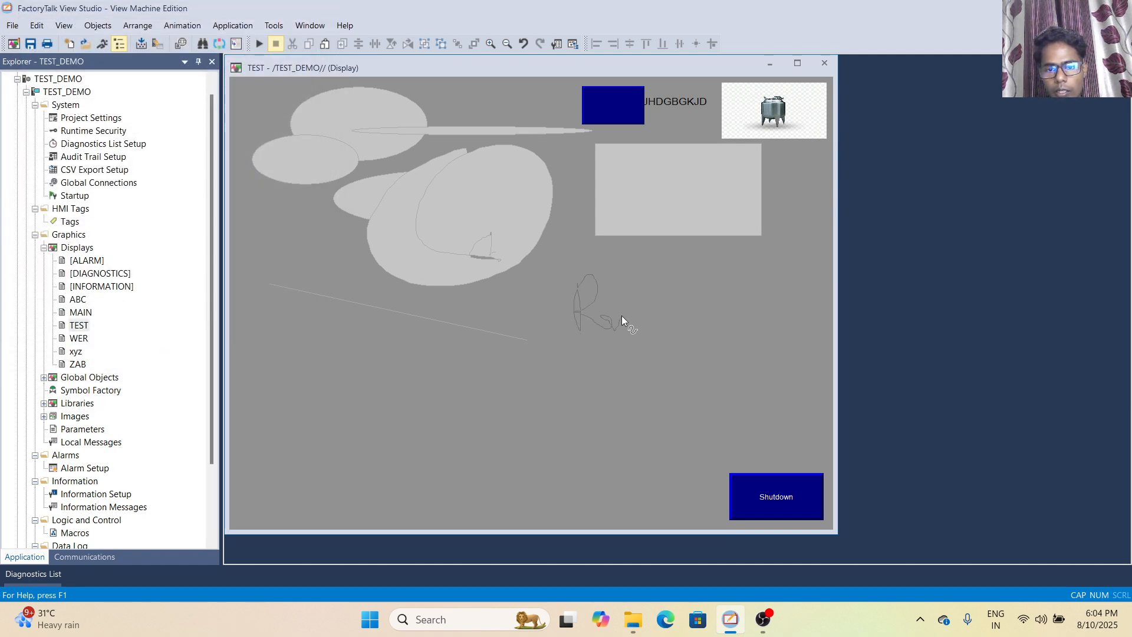
pyautogui.moveTo(643, 299); pyautogui.dragTo(682, 310)
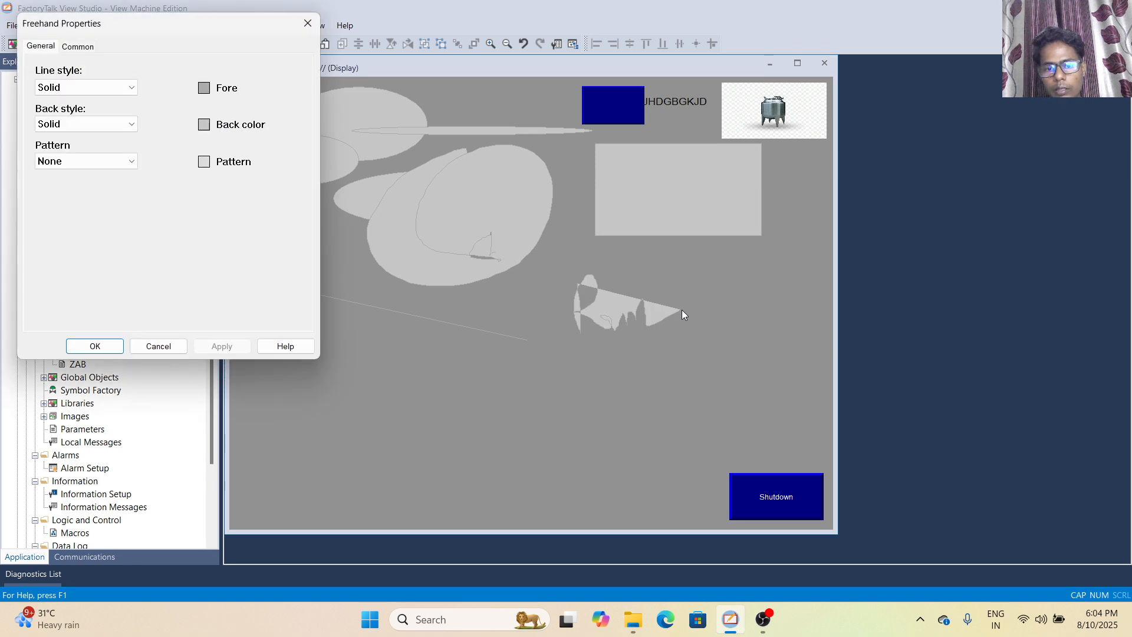
pyautogui.click(94, 347)
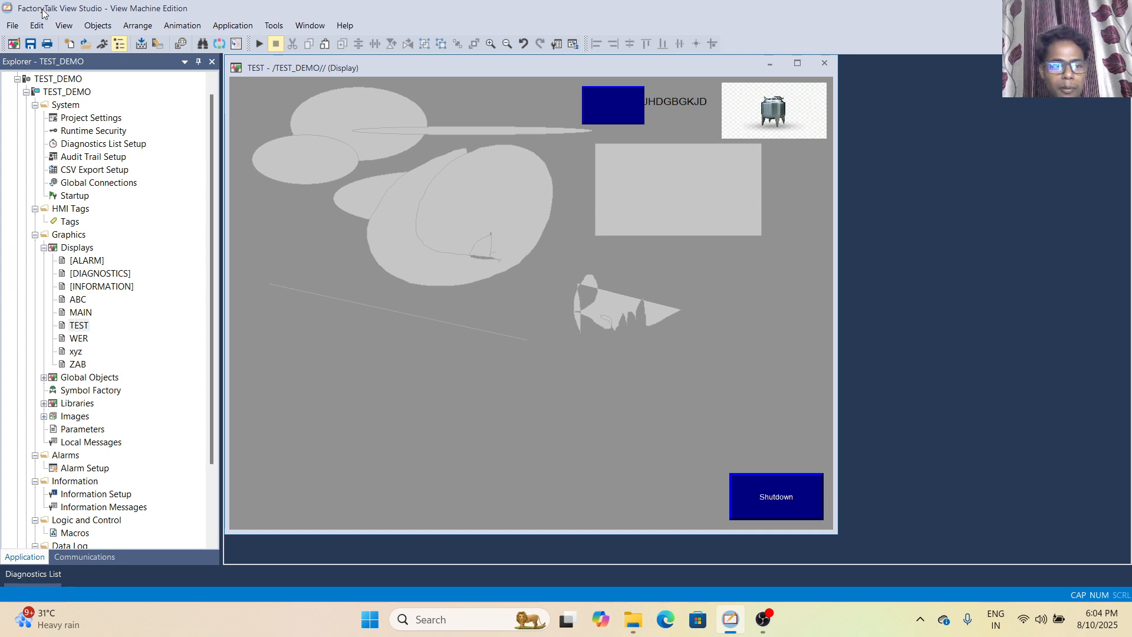
# Draw a slanted line from the display's left side up to the central ellipse, with solid line and back styles
pyautogui.click(98, 26)
pyautogui.moveTo(152, 85)
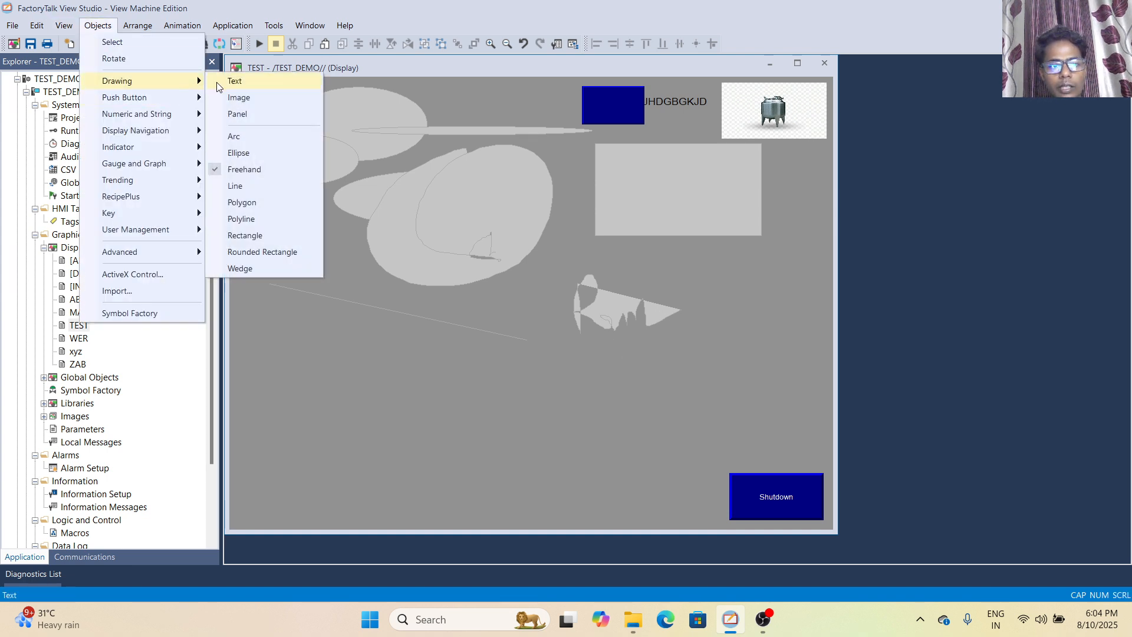
pyautogui.click(241, 171)
pyautogui.moveTo(247, 220); pyautogui.dragTo(373, 168)
pyautogui.doubleClick(373, 169)
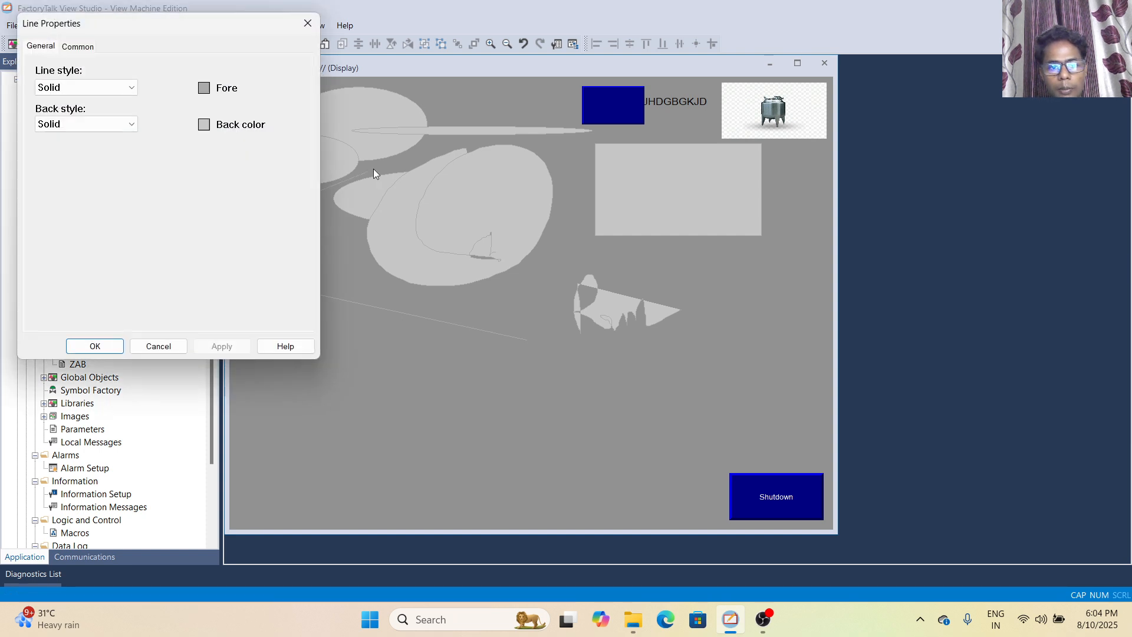
pyautogui.click(96, 347)
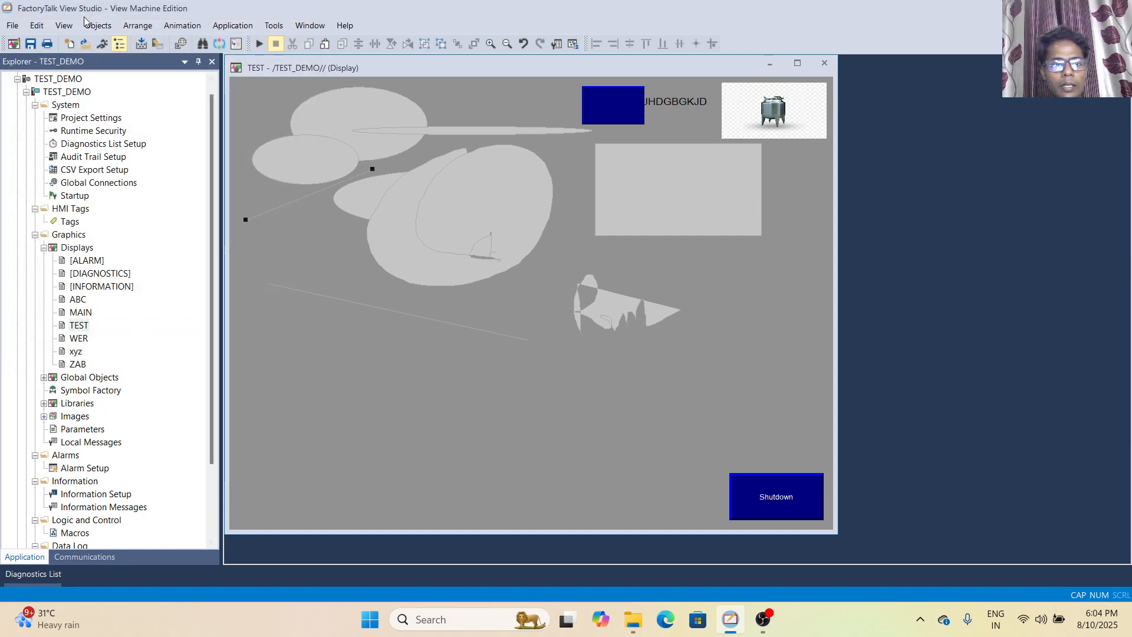
# Draw an irregular, self-crossing polygon from the large rectangle's lower edge around the handwriting-like freehand shape and back over the rectangle
pyautogui.click(88, 26)
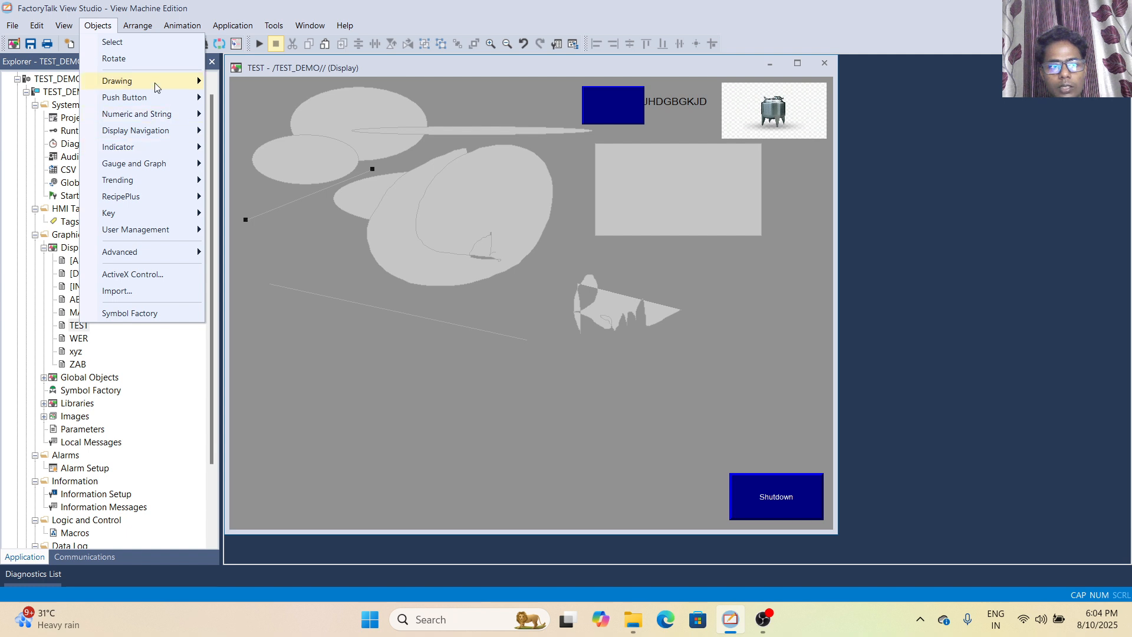
pyautogui.moveTo(156, 88)
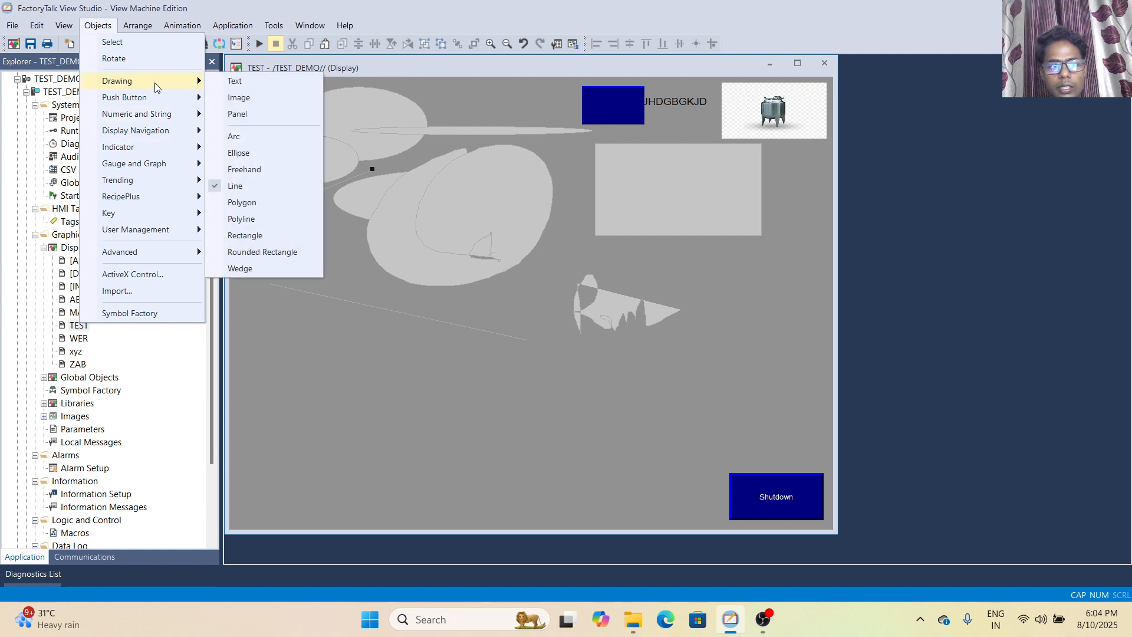
pyautogui.click(242, 203)
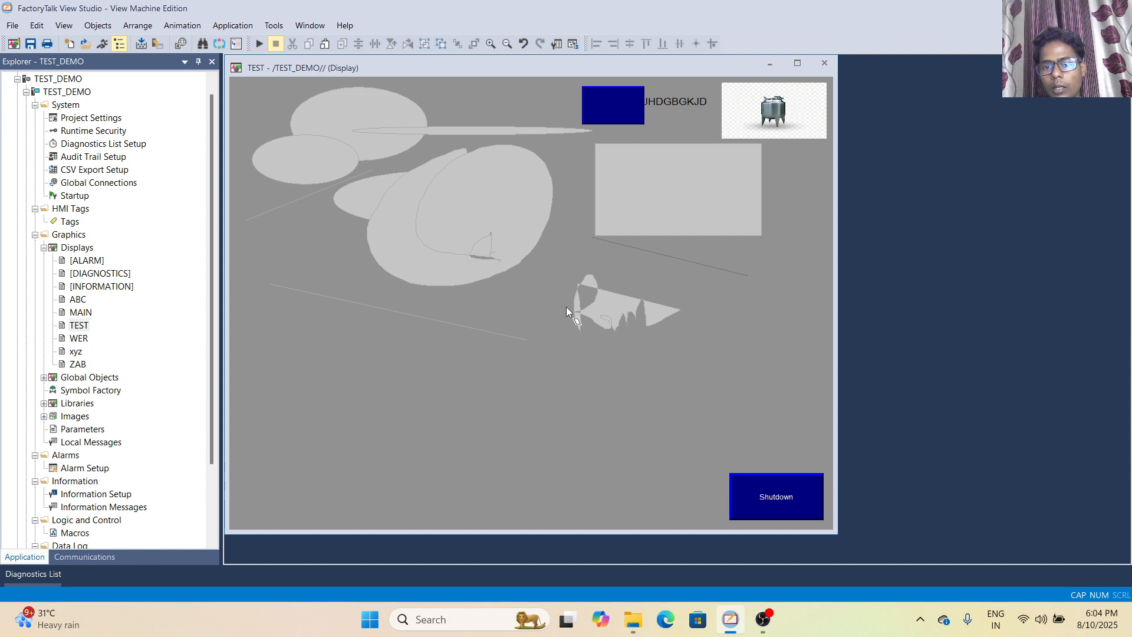
pyautogui.click(753, 334)
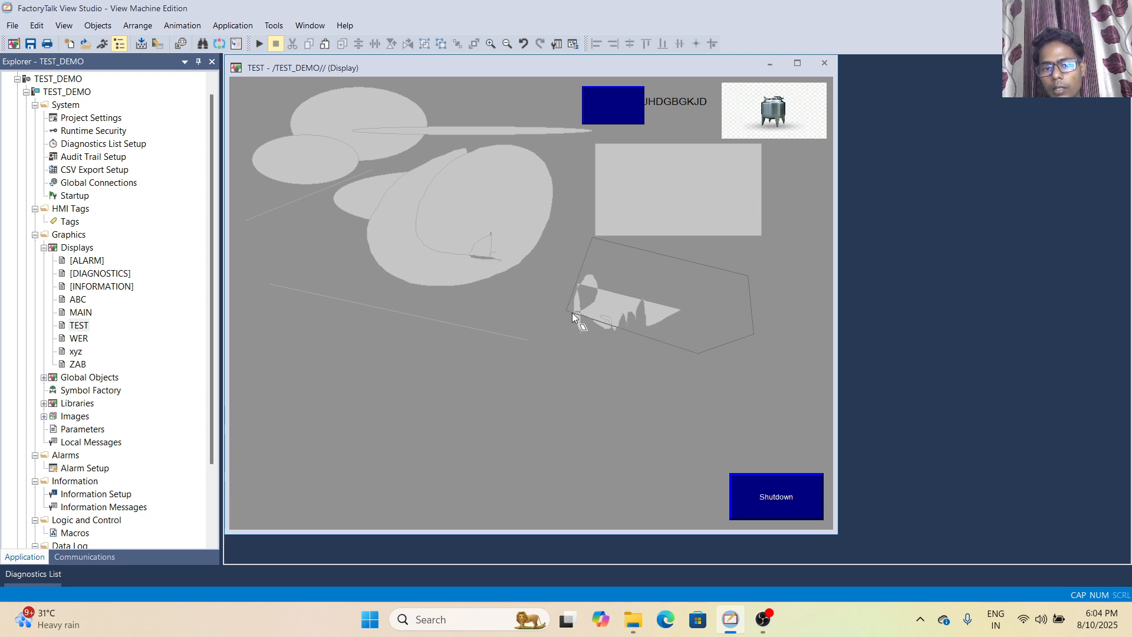
pyautogui.click(568, 312)
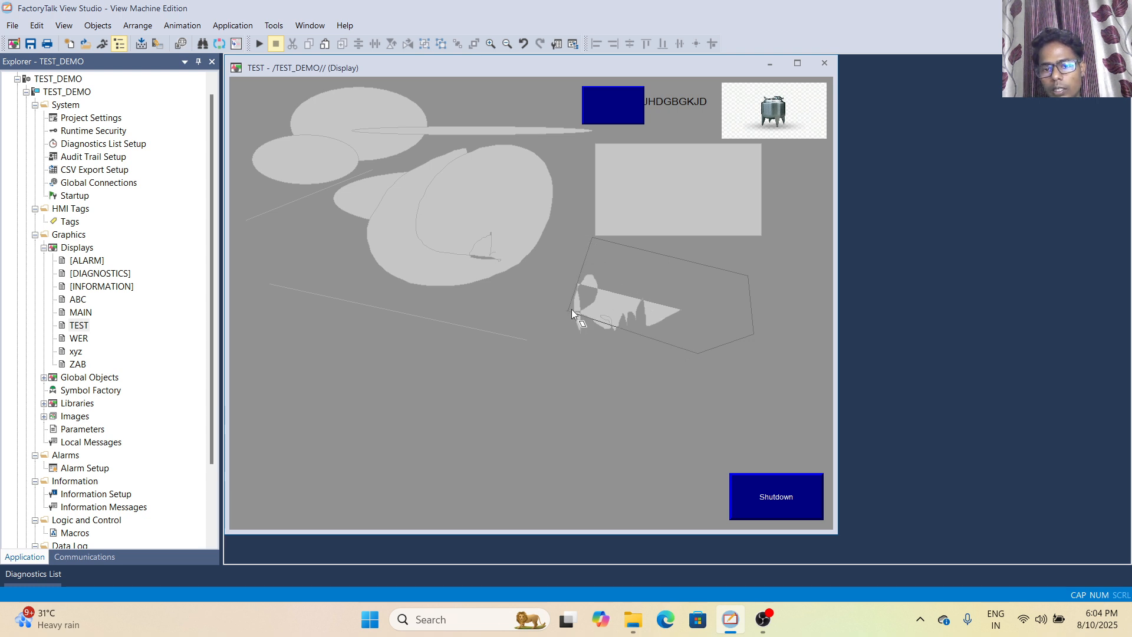
pyautogui.click(675, 300)
pyautogui.click(713, 223)
pyautogui.click(756, 249)
pyautogui.click(731, 268)
pyautogui.click(681, 210)
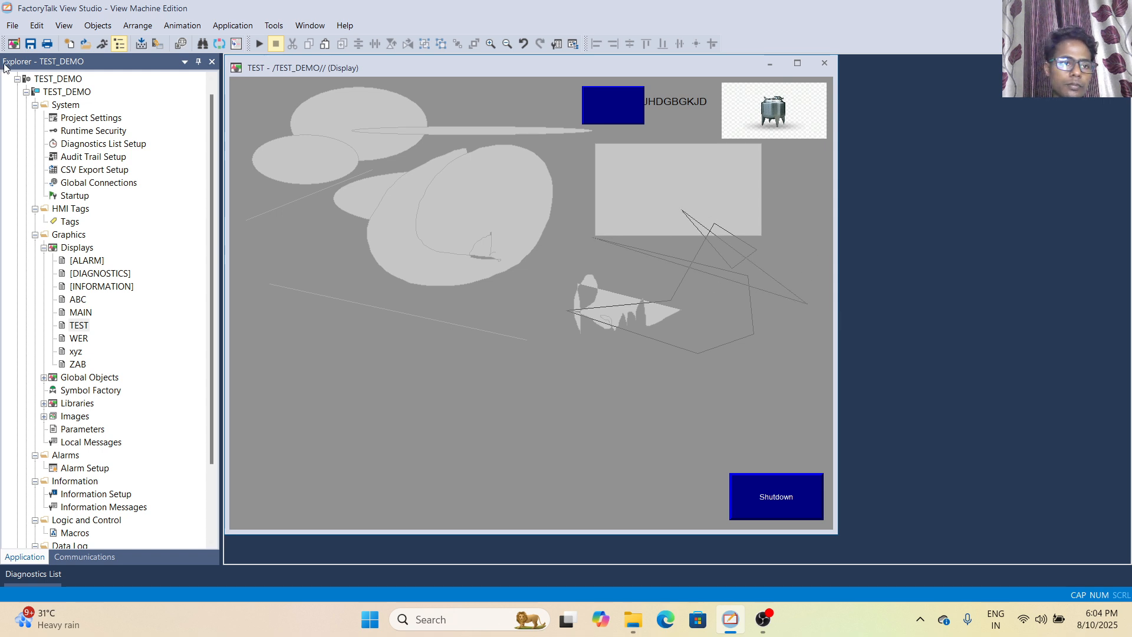
# Accept the polygon's default properties and draw a zigzag polyline across the large freehand loop and the long slanted line
pyautogui.click(97, 25)
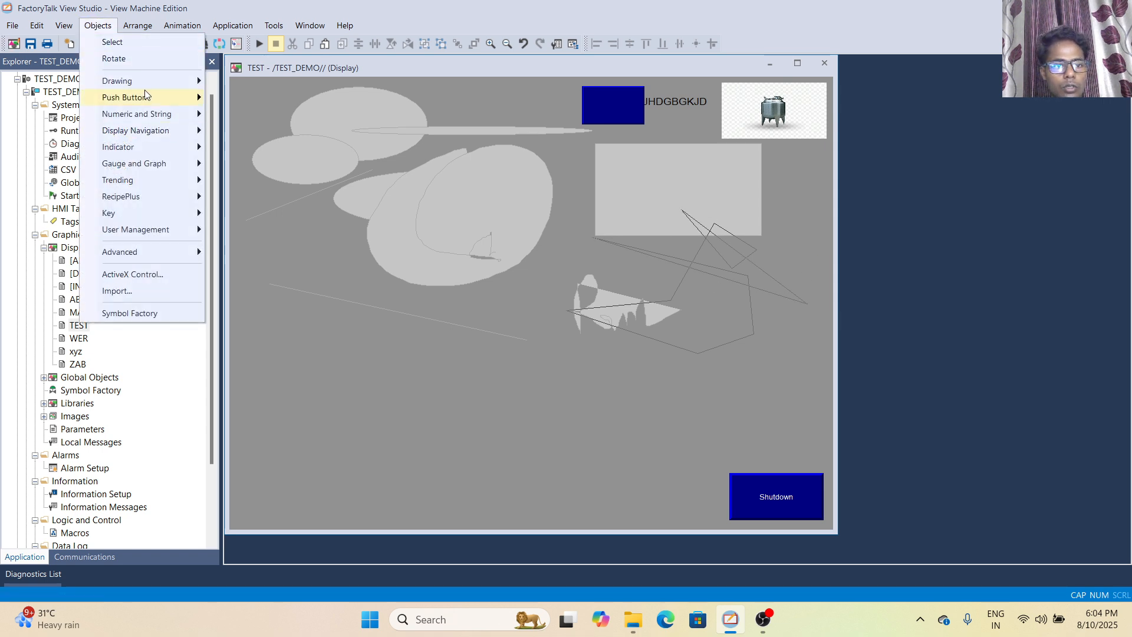
pyautogui.moveTo(173, 81)
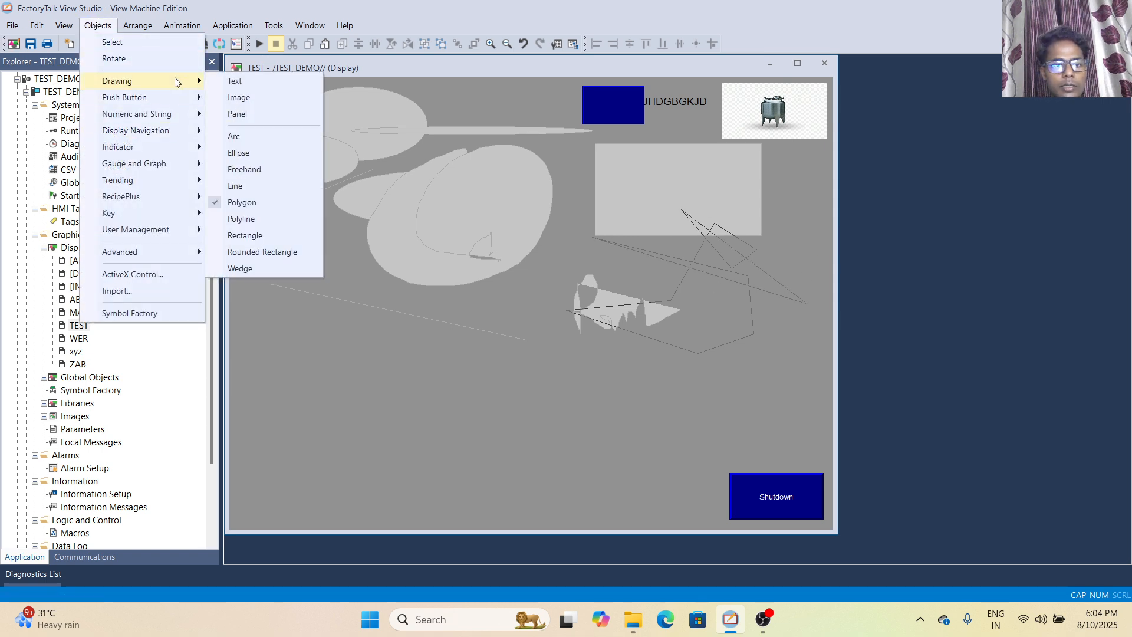
pyautogui.click(241, 218)
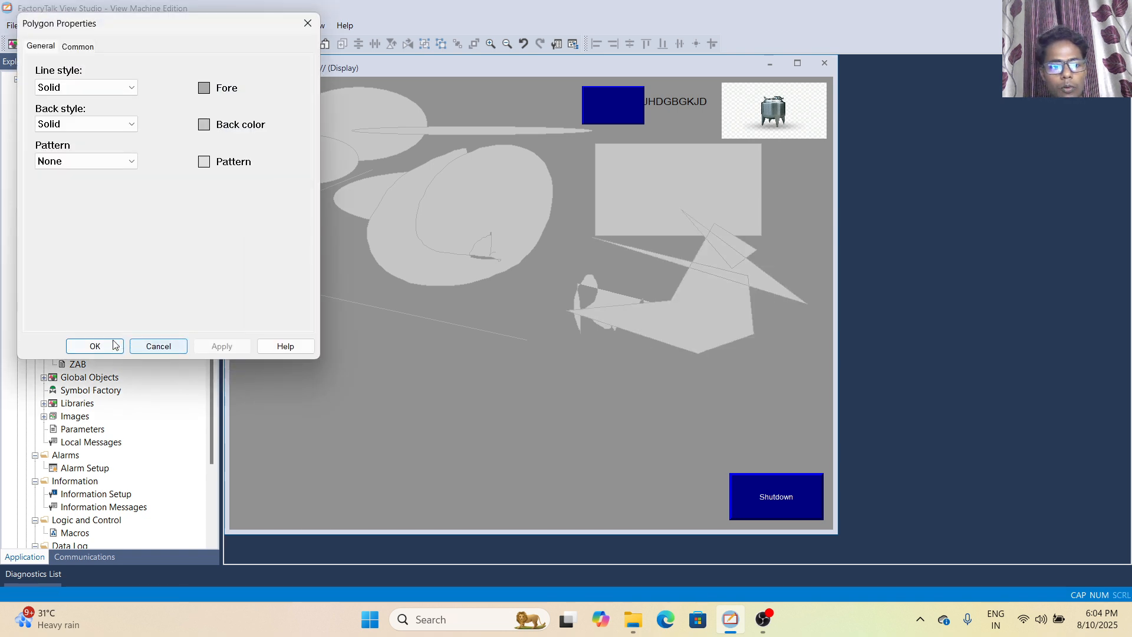
pyautogui.click(95, 347)
pyautogui.click(447, 345)
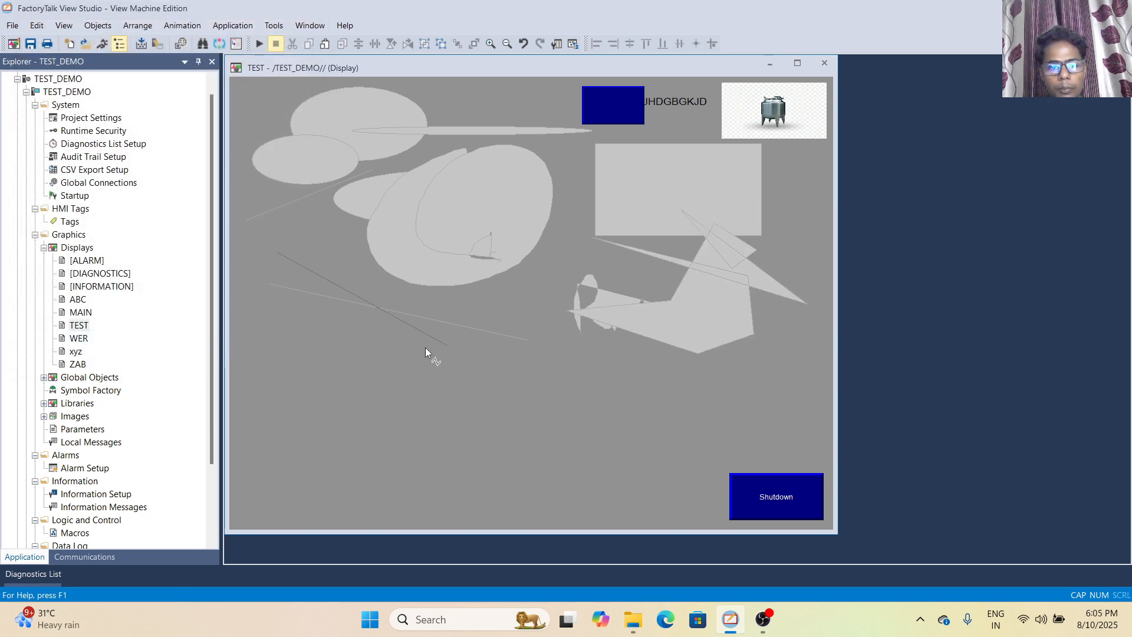
pyautogui.click(536, 136)
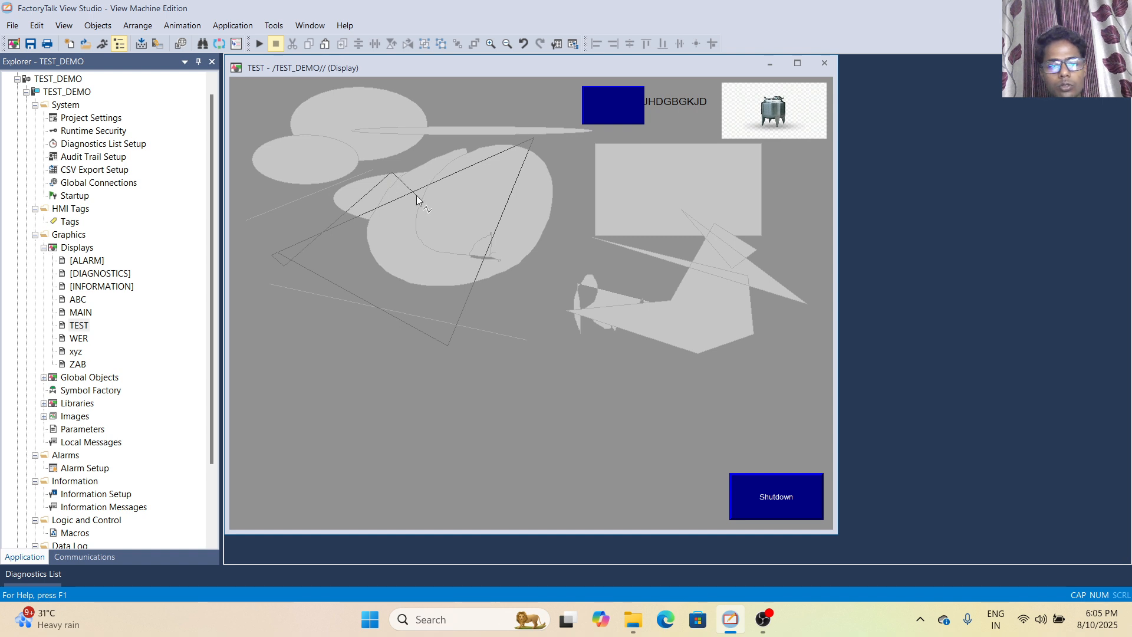
# Draw a wide, flat rectangle below the large filled triangular shape, keeping its default solid line and back styles
pyautogui.click(97, 25)
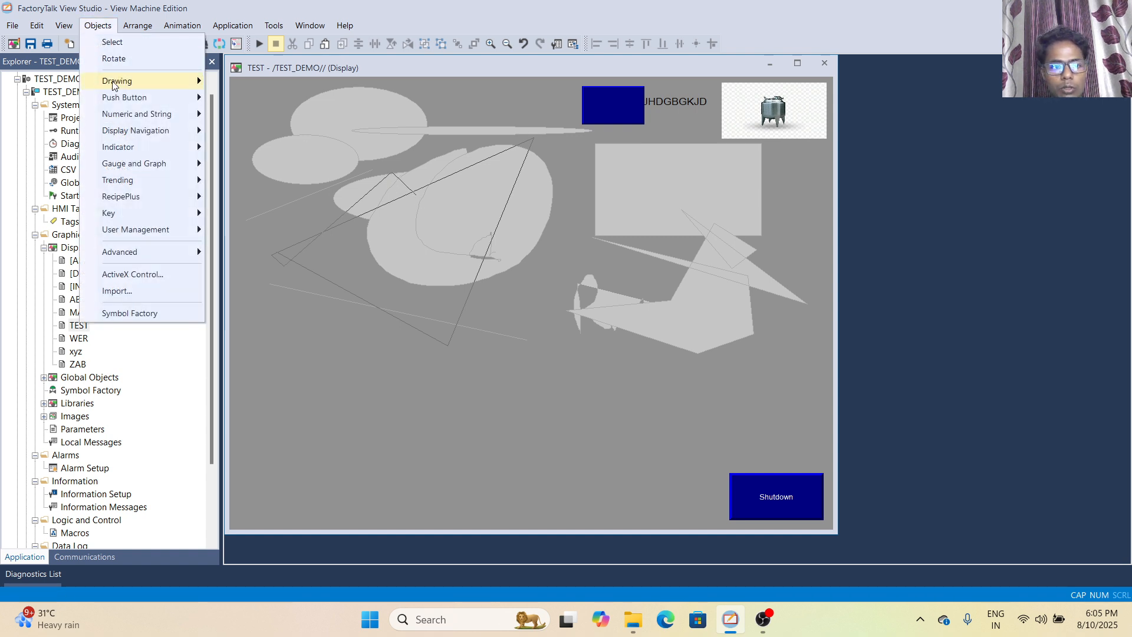
pyautogui.moveTo(136, 79)
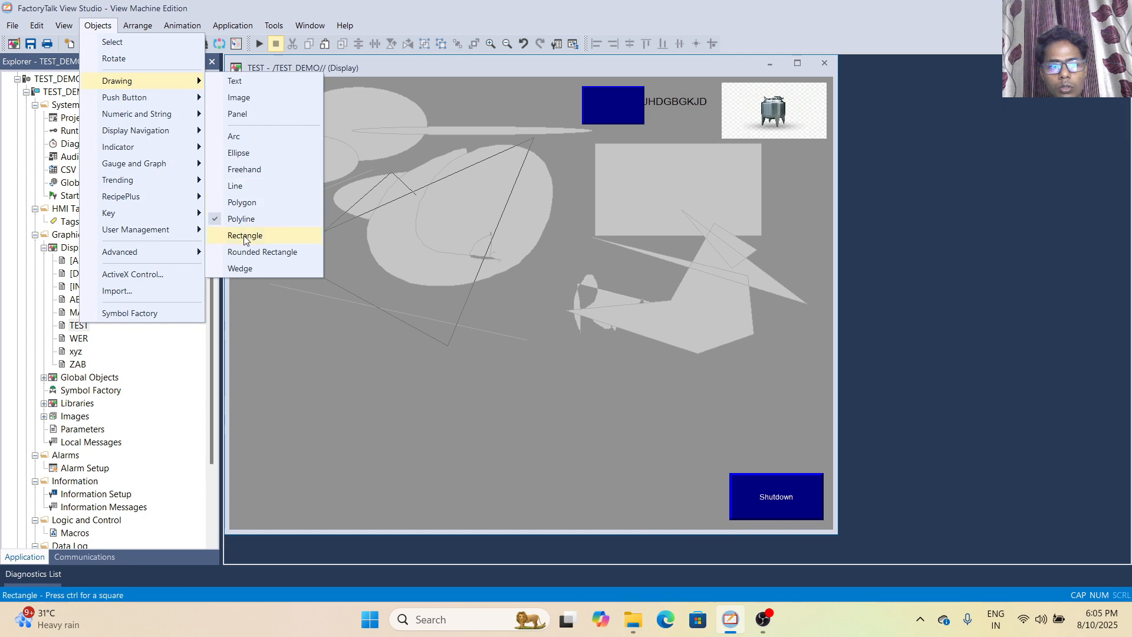
pyautogui.click(244, 236)
pyautogui.click(94, 345)
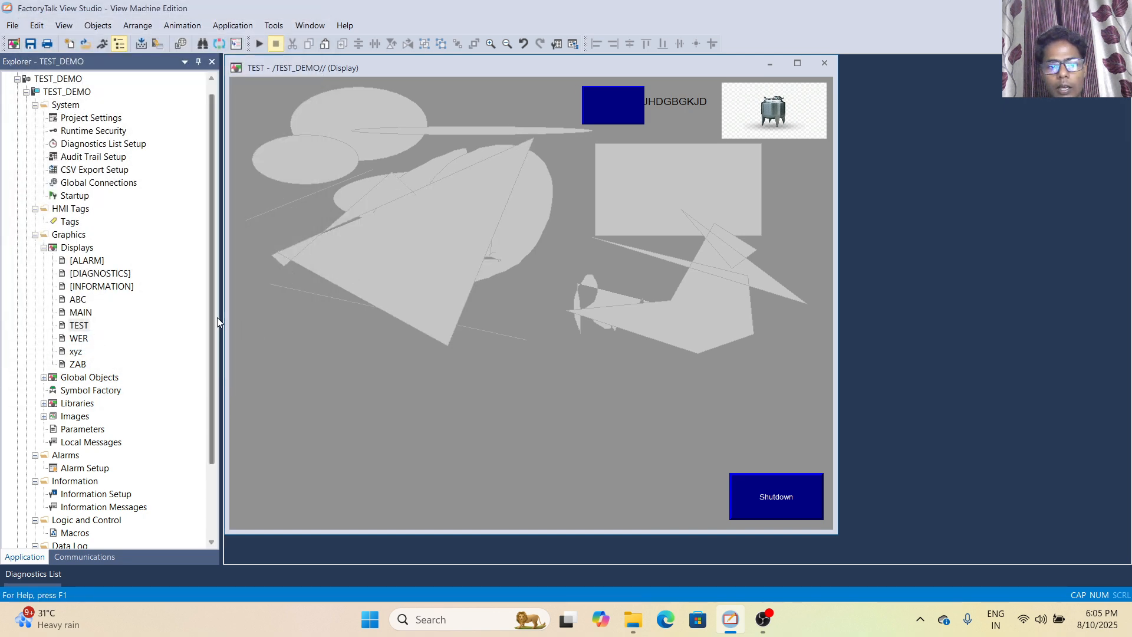
pyautogui.moveTo(288, 335); pyautogui.dragTo(474, 380)
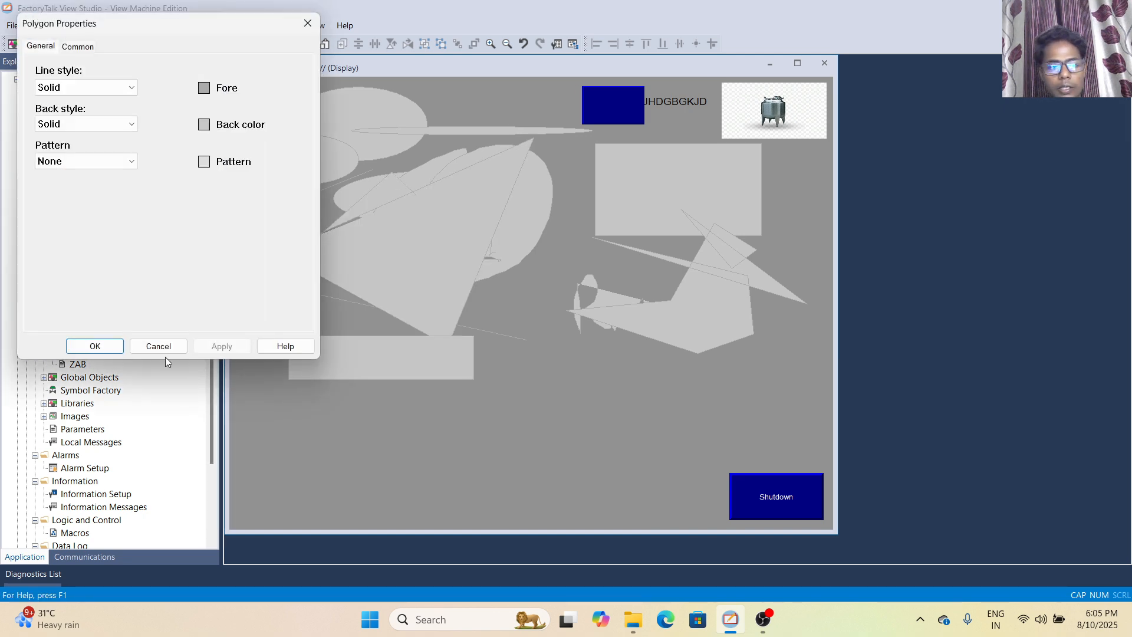
pyautogui.click(94, 346)
# Draw a rounded rectangle in the lower middle of the display, keeping solid line and back styles with no pattern
pyautogui.click(91, 26)
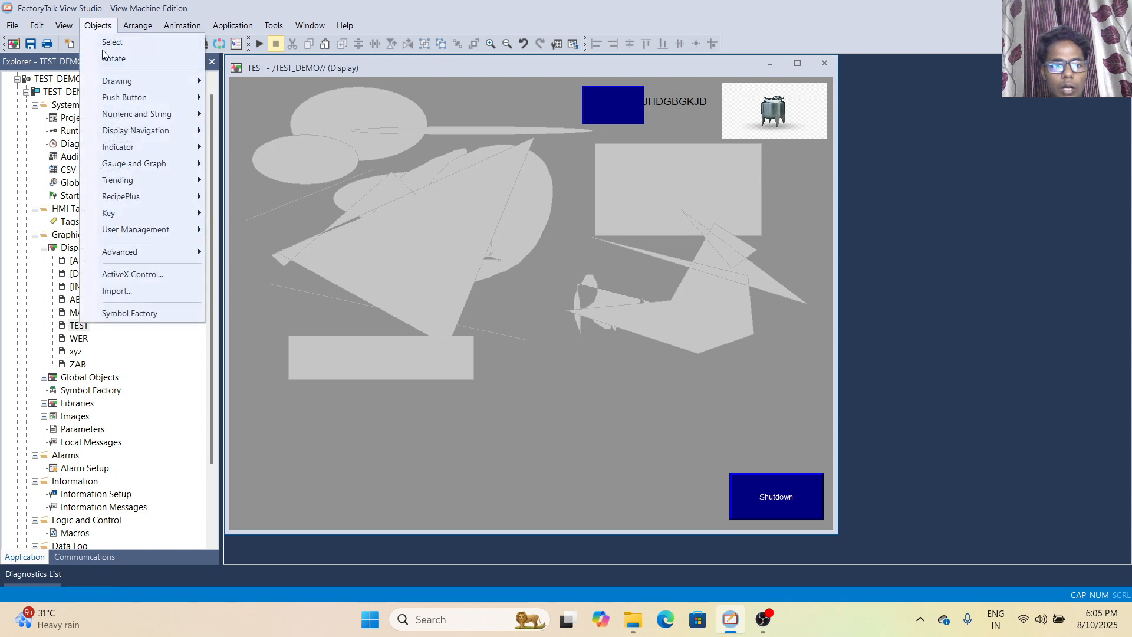
pyautogui.moveTo(147, 81)
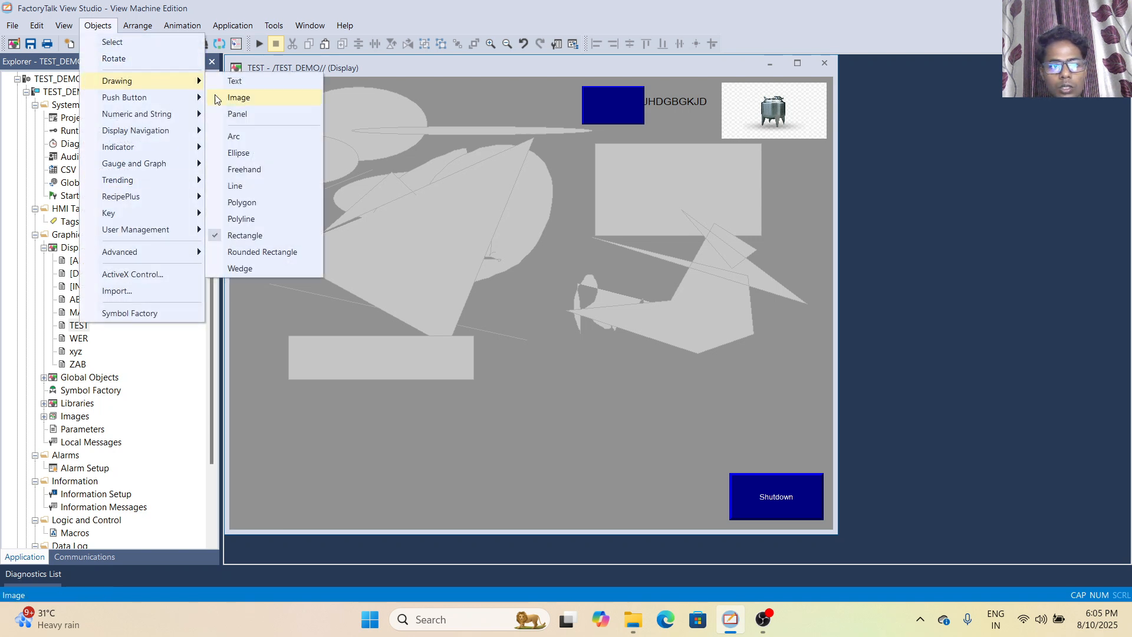
pyautogui.click(247, 254)
pyautogui.moveTo(525, 376); pyautogui.dragTo(647, 437)
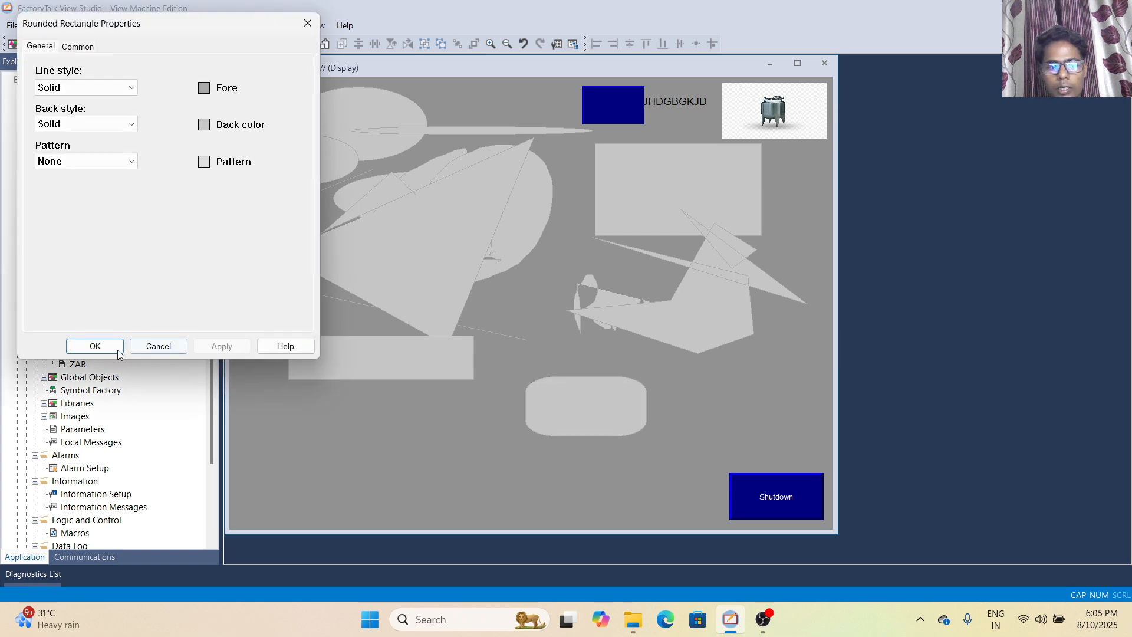
pyautogui.click(95, 346)
# Draw a wide wedge object below the flat rectangle and accept its default properties
pyautogui.click(96, 26)
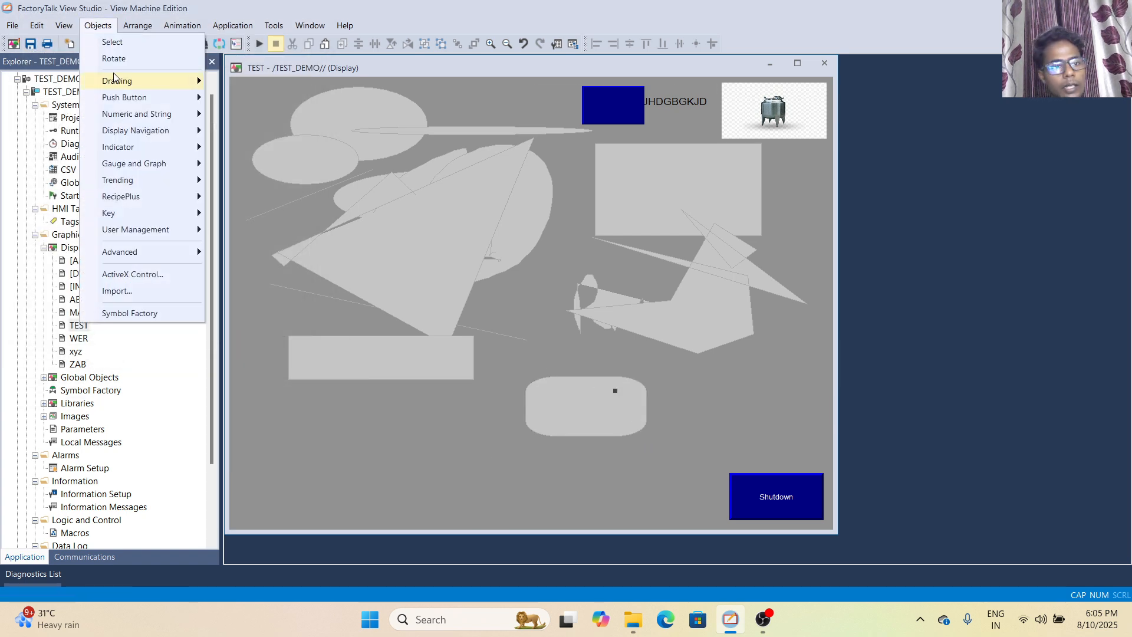
pyautogui.moveTo(114, 77)
pyautogui.click(239, 268)
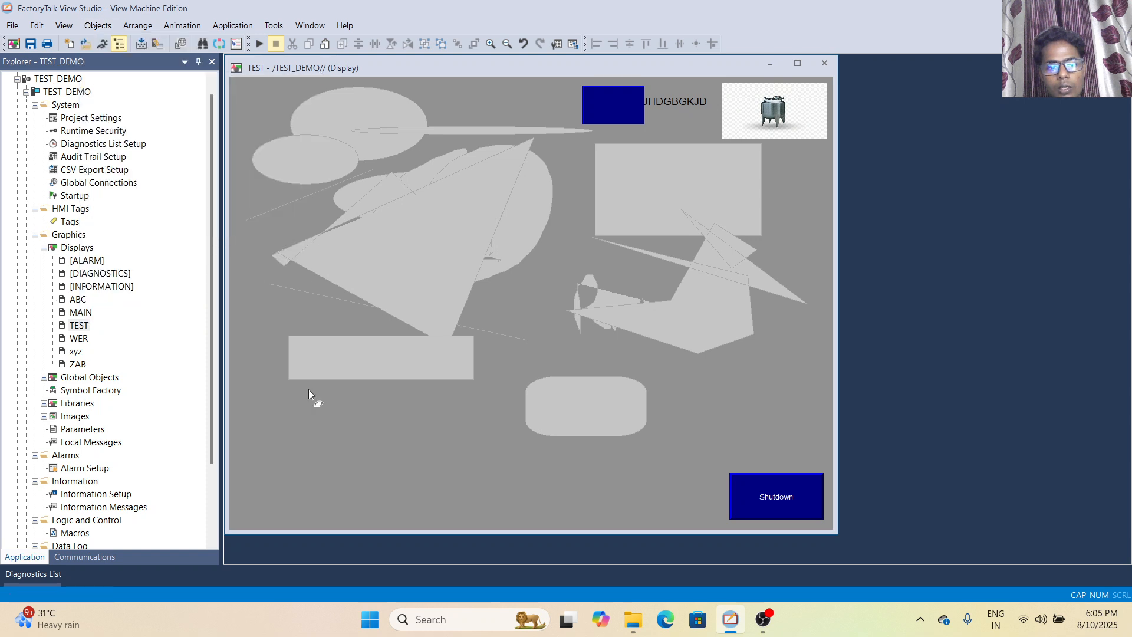
pyautogui.moveTo(285, 407); pyautogui.dragTo(444, 467)
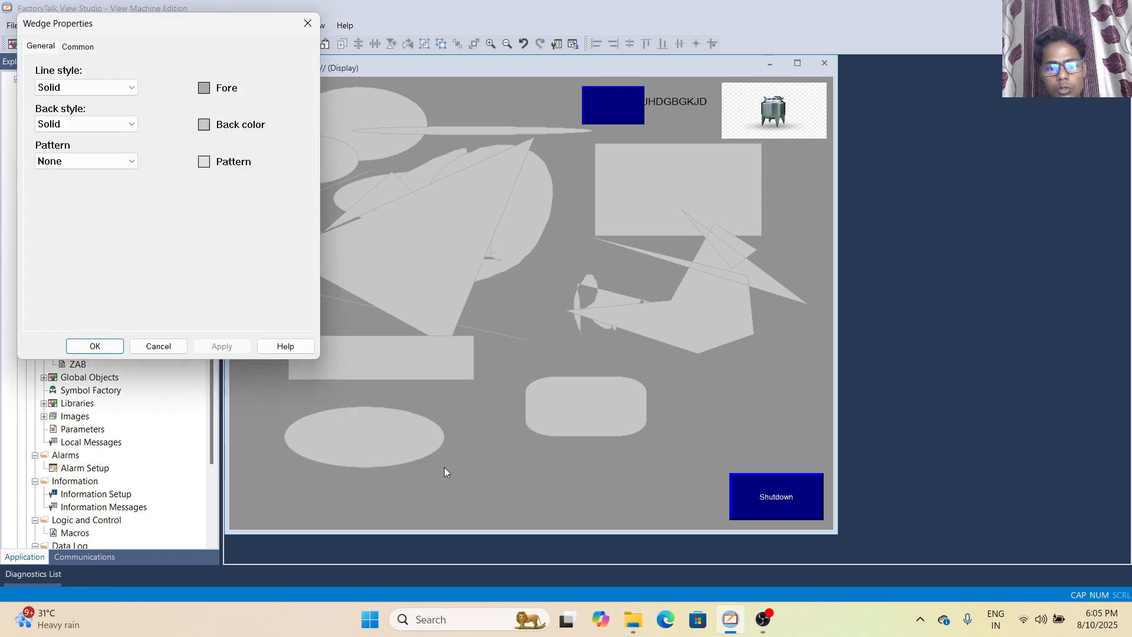
pyautogui.click(95, 346)
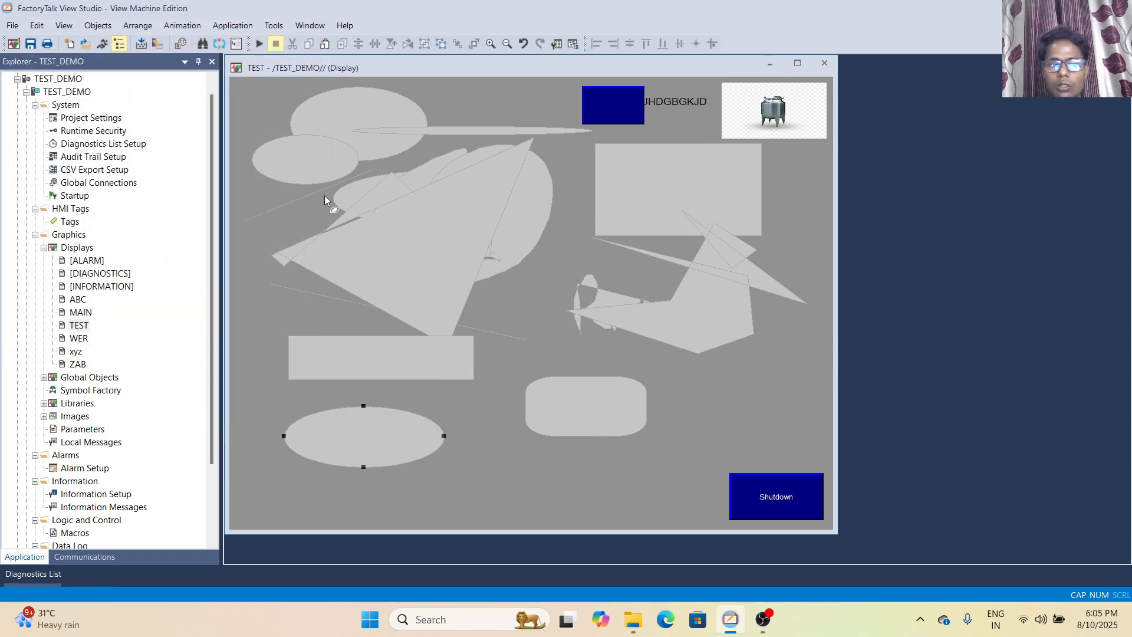
# Open the ABC display and draw a ramp push button in its upper-left corner, leaving the properties at their defaults
pyautogui.doubleClick(82, 315)
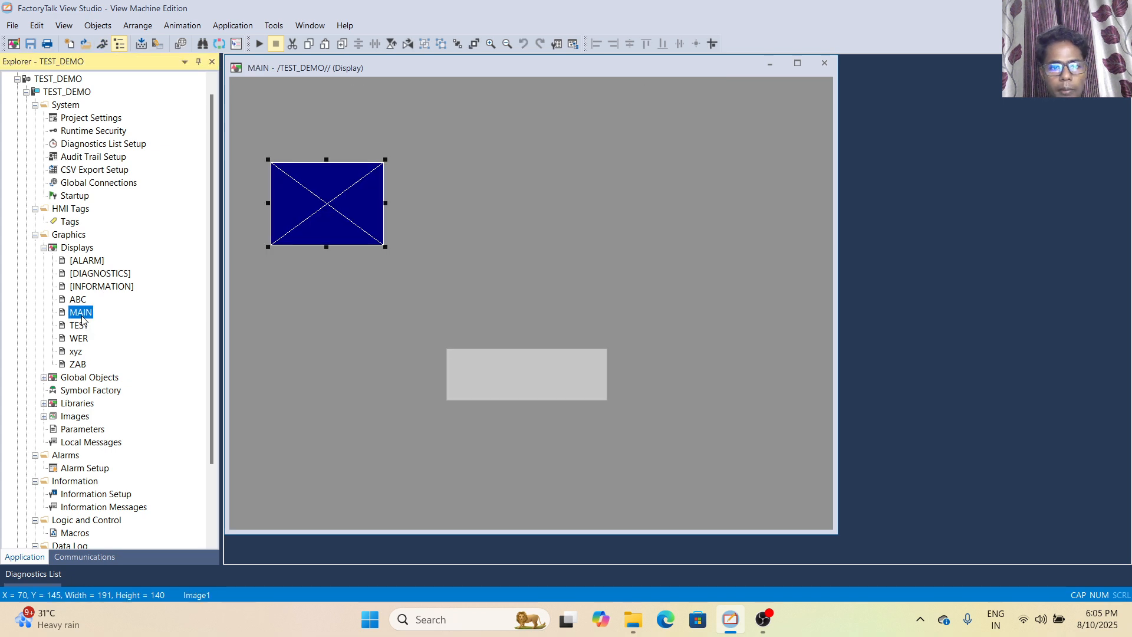
pyautogui.doubleClick(77, 302)
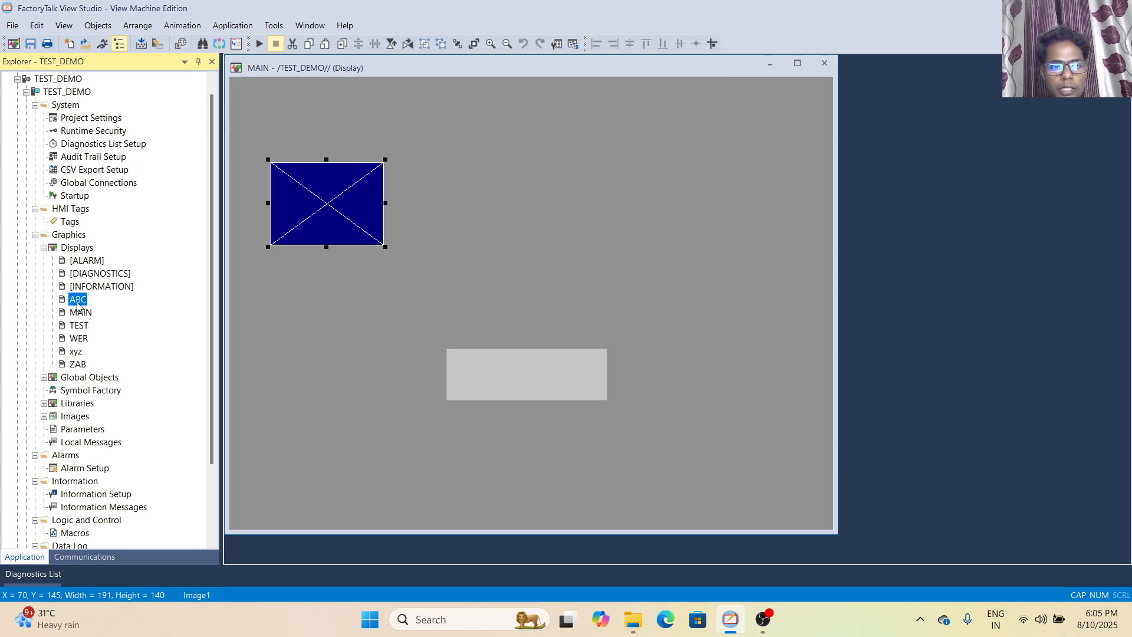
pyautogui.click(105, 28)
pyautogui.moveTo(158, 99)
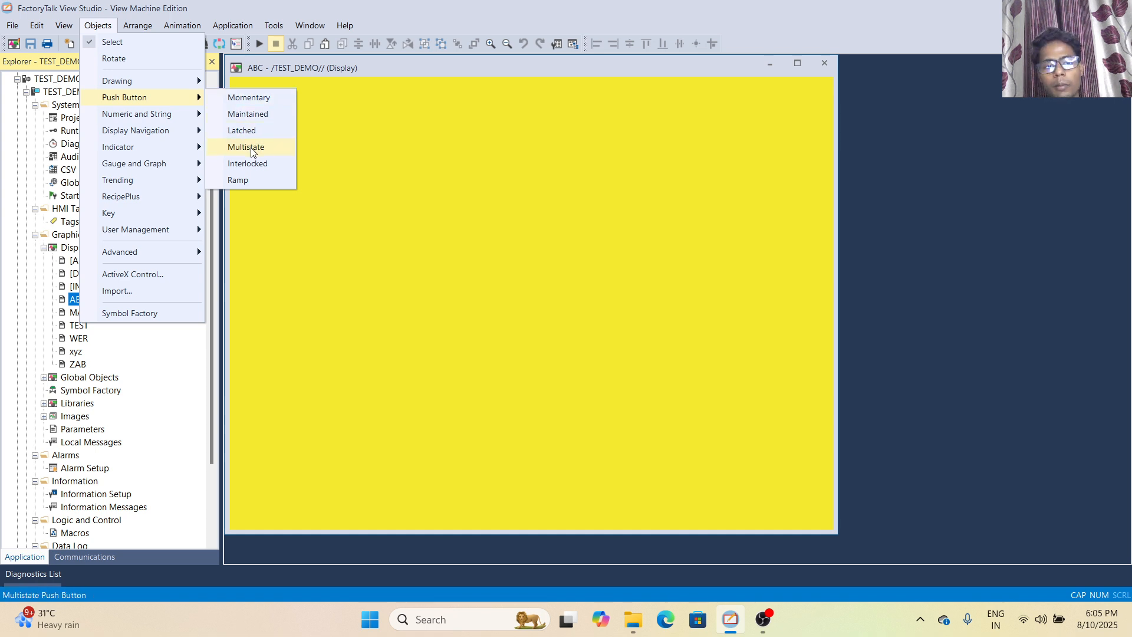
pyautogui.click(251, 178)
pyautogui.moveTo(240, 95); pyautogui.dragTo(355, 165)
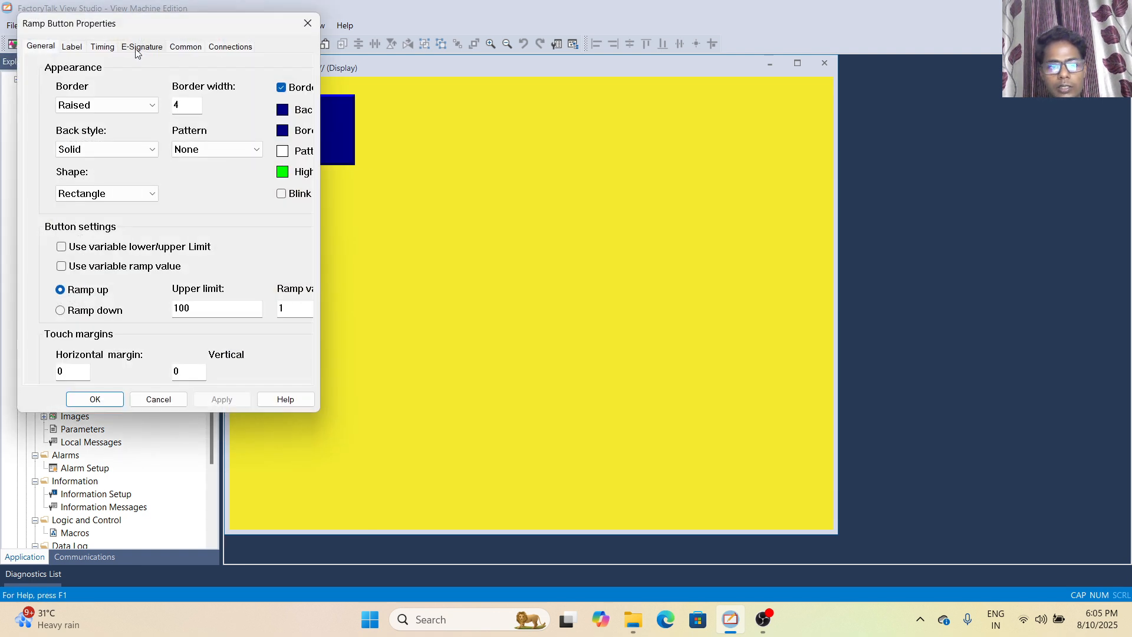
pyautogui.click(307, 24)
# Draw an interlocked push button to the right of the ramp button, leaving its default properties
pyautogui.click(98, 25)
pyautogui.moveTo(98, 25)
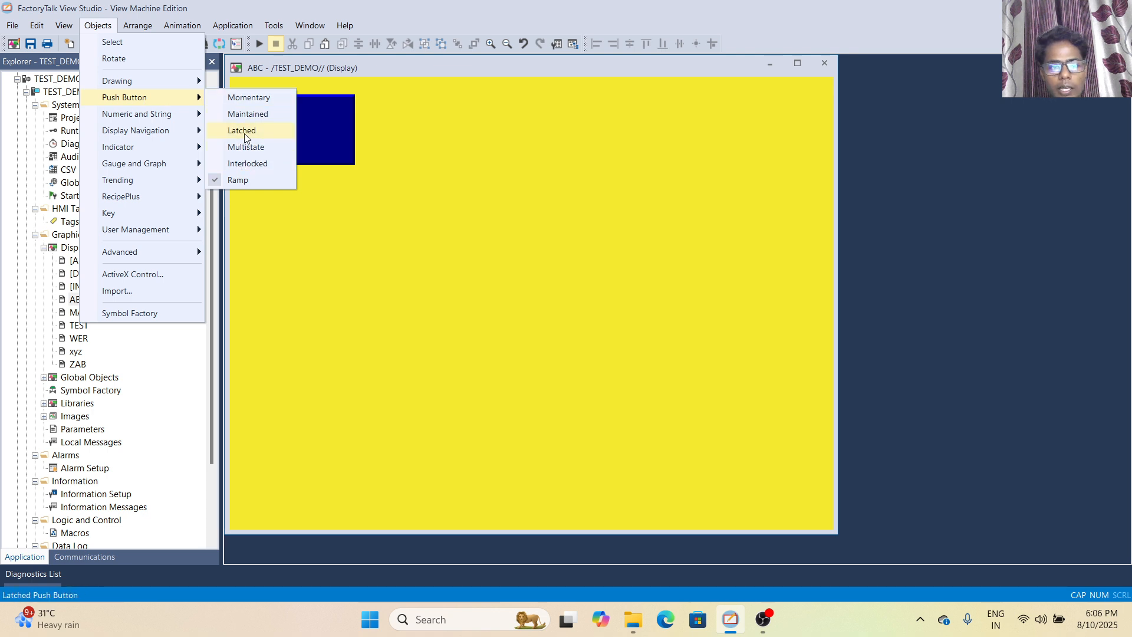
pyautogui.click(246, 164)
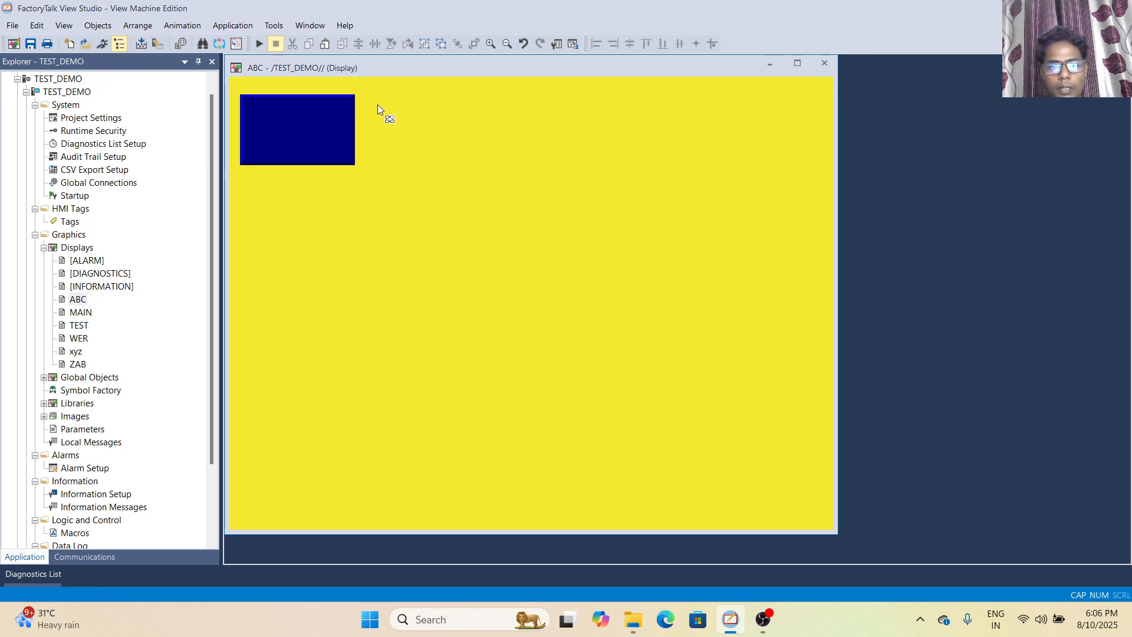
pyautogui.moveTo(369, 100); pyautogui.dragTo(454, 159)
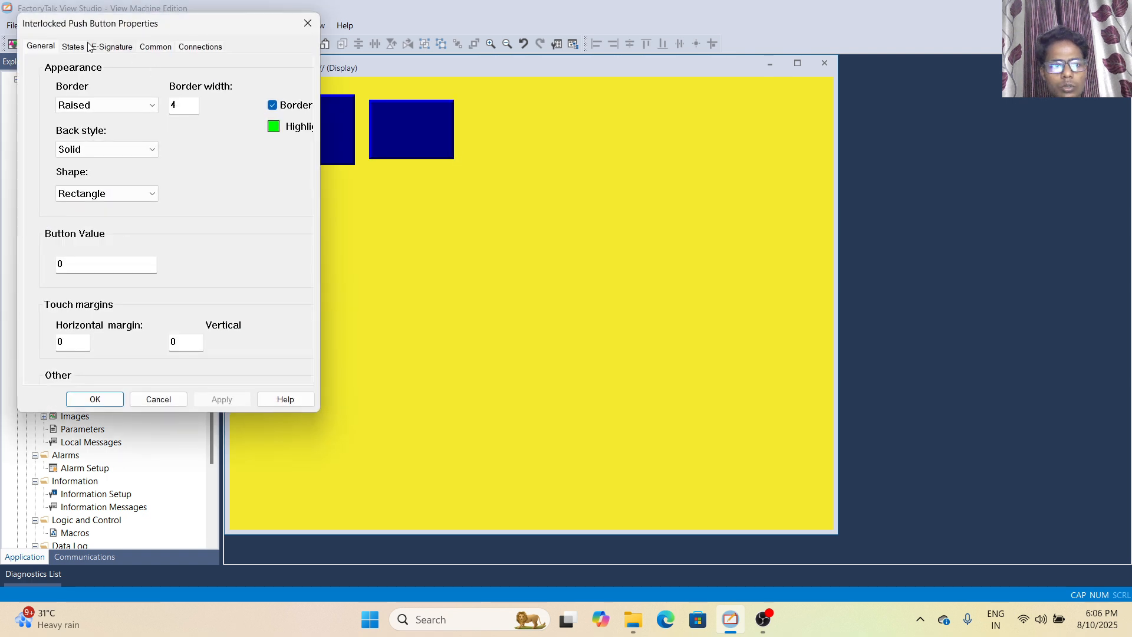
pyautogui.click(308, 23)
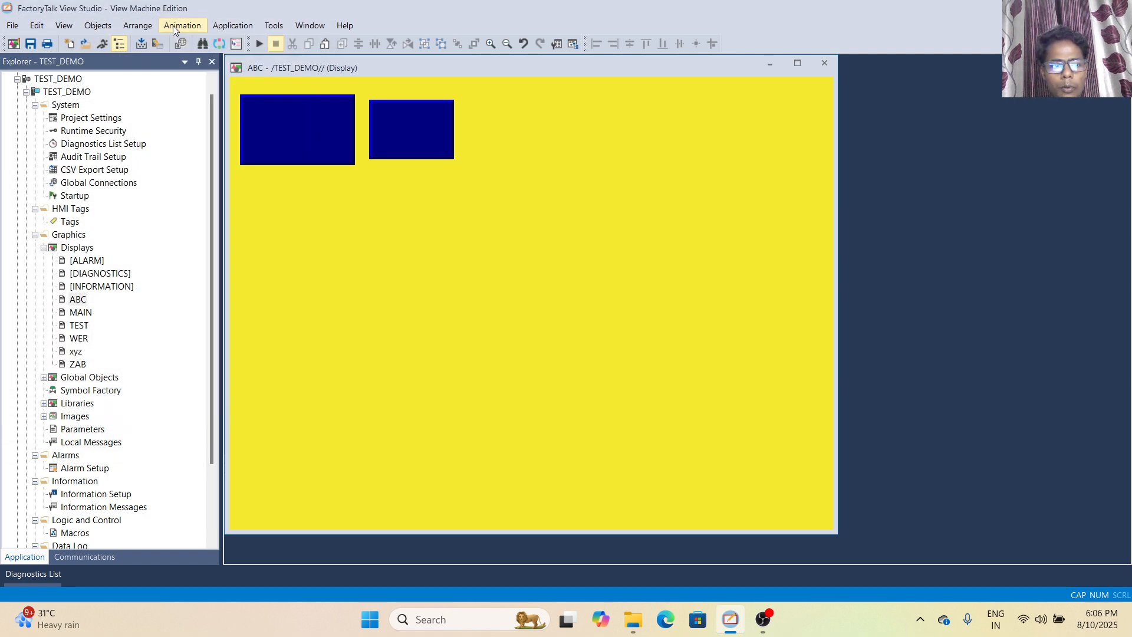
# Draw a small multistate push button to the right of the interlocked button, leaving its default properties
pyautogui.click(84, 26)
pyautogui.moveTo(162, 96)
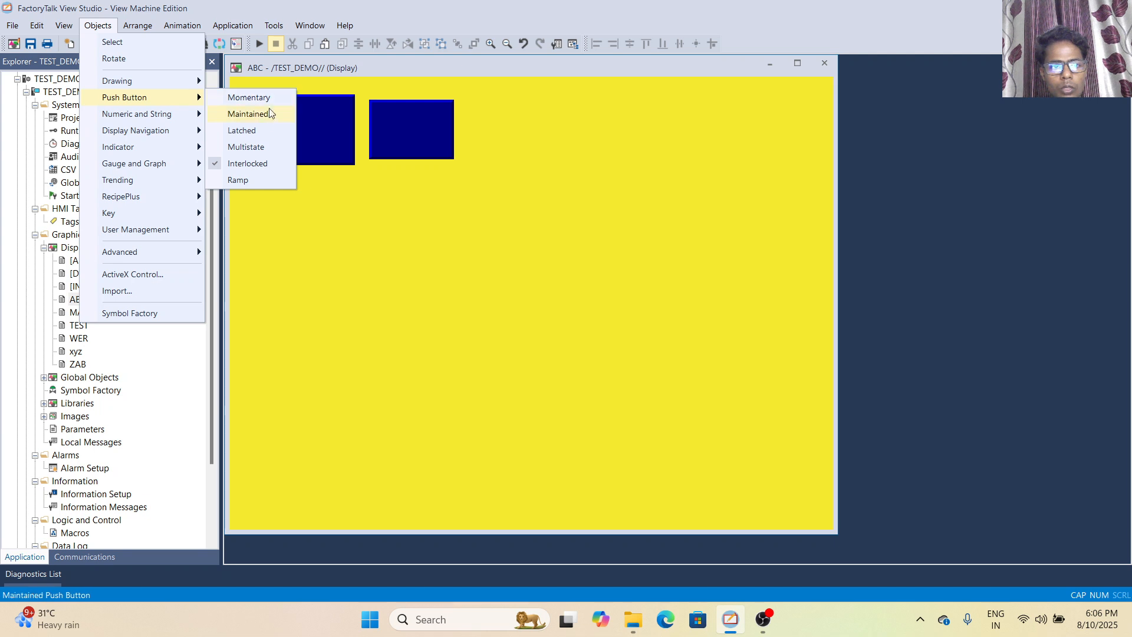
pyautogui.click(253, 147)
pyautogui.moveTo(475, 108); pyautogui.dragTo(536, 143)
pyautogui.click(305, 26)
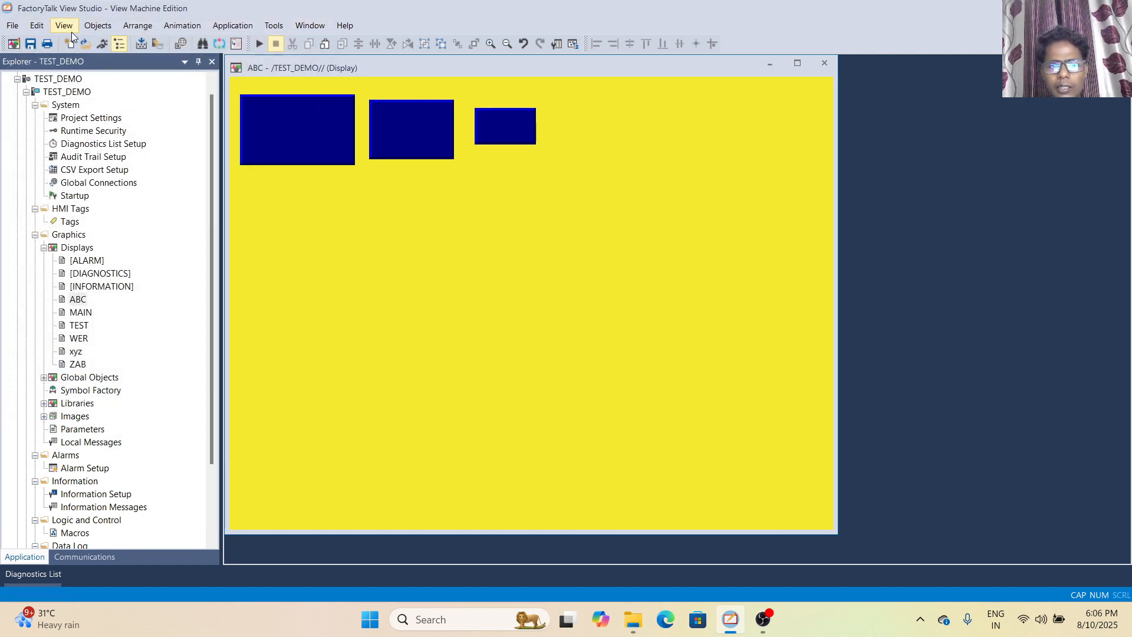
# Draw a latched push button to the right of the multistate button, leaving its default properties
pyautogui.click(96, 26)
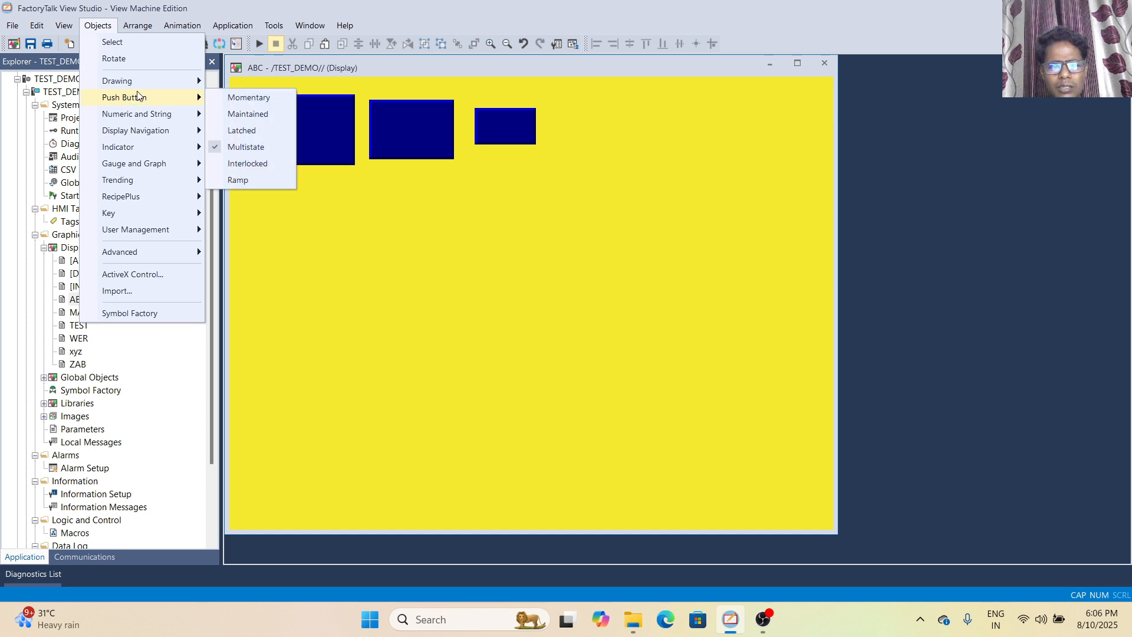
pyautogui.moveTo(154, 94)
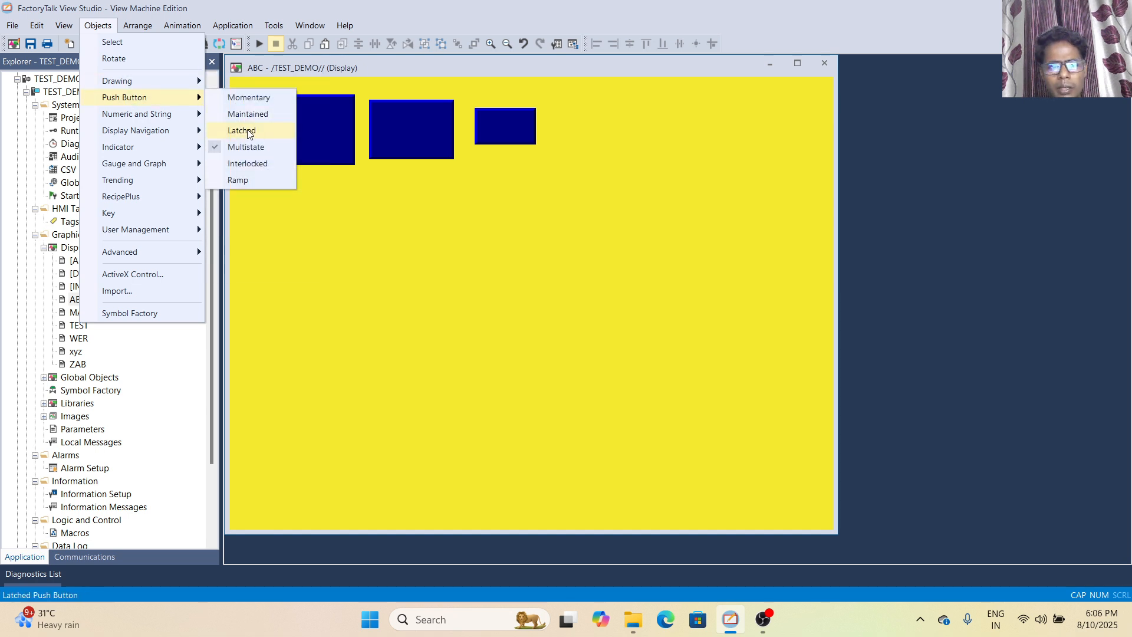
pyautogui.click(243, 130)
pyautogui.moveTo(551, 109); pyautogui.dragTo(627, 149)
pyautogui.click(308, 23)
# Draw a maintained push button to the right of the latched button, leaving its default properties
pyautogui.click(97, 25)
pyautogui.moveTo(177, 97)
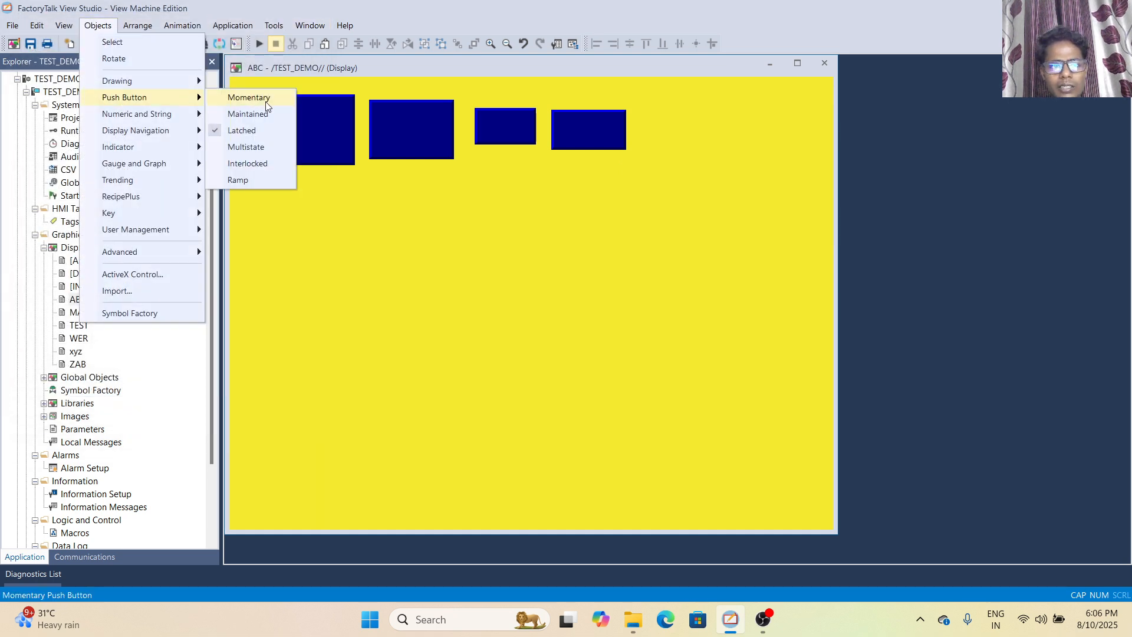
pyautogui.click(253, 110)
pyautogui.moveTo(639, 104); pyautogui.dragTo(691, 147)
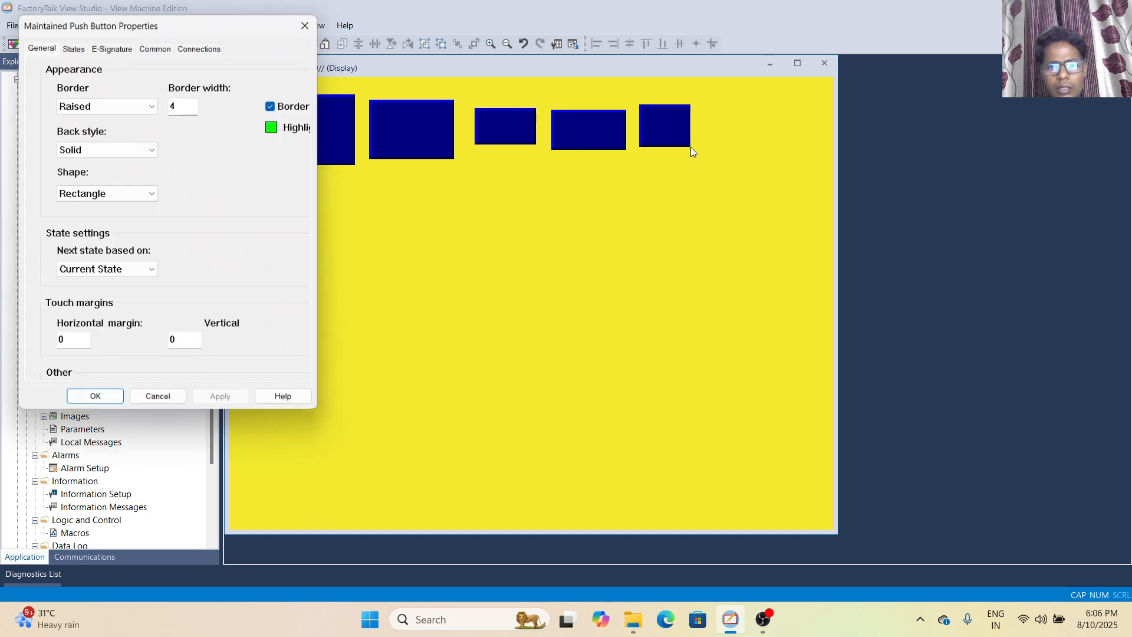
pyautogui.click(308, 23)
# Draw a momentary push button at the end of the button row, leaving its default properties
pyautogui.click(98, 26)
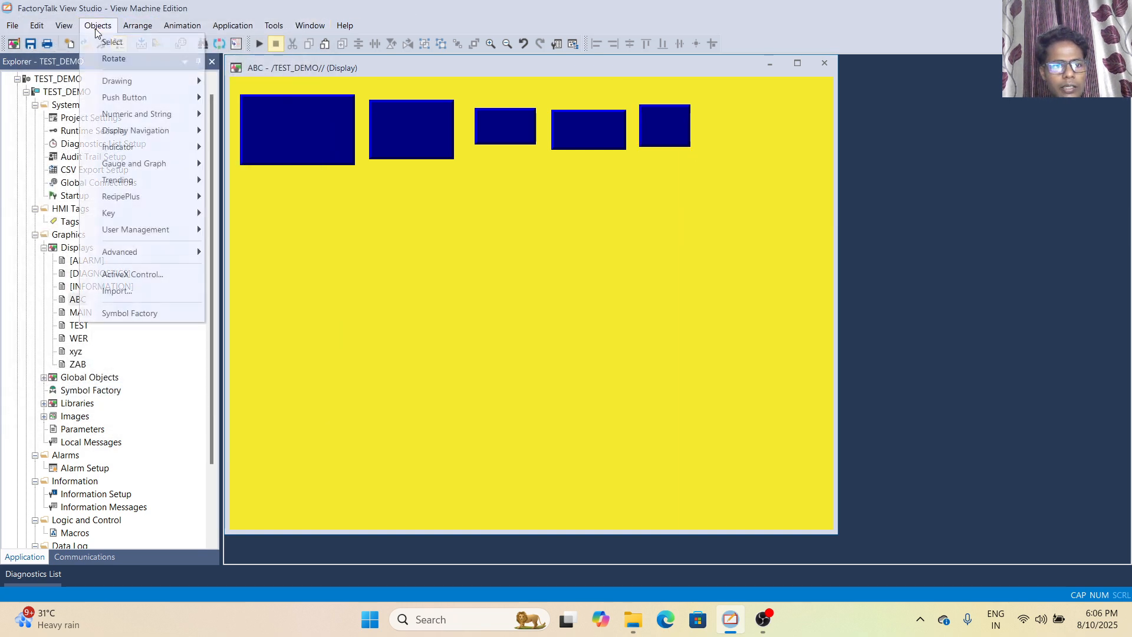
pyautogui.moveTo(123, 98)
pyautogui.click(240, 99)
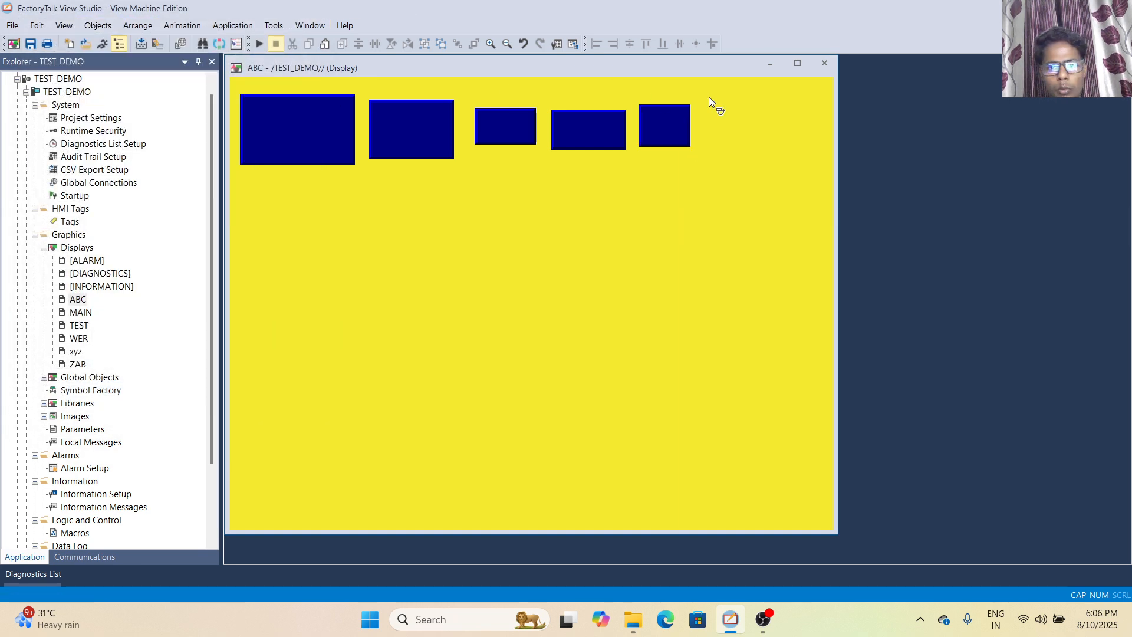
pyautogui.moveTo(698, 115); pyautogui.dragTo(769, 143)
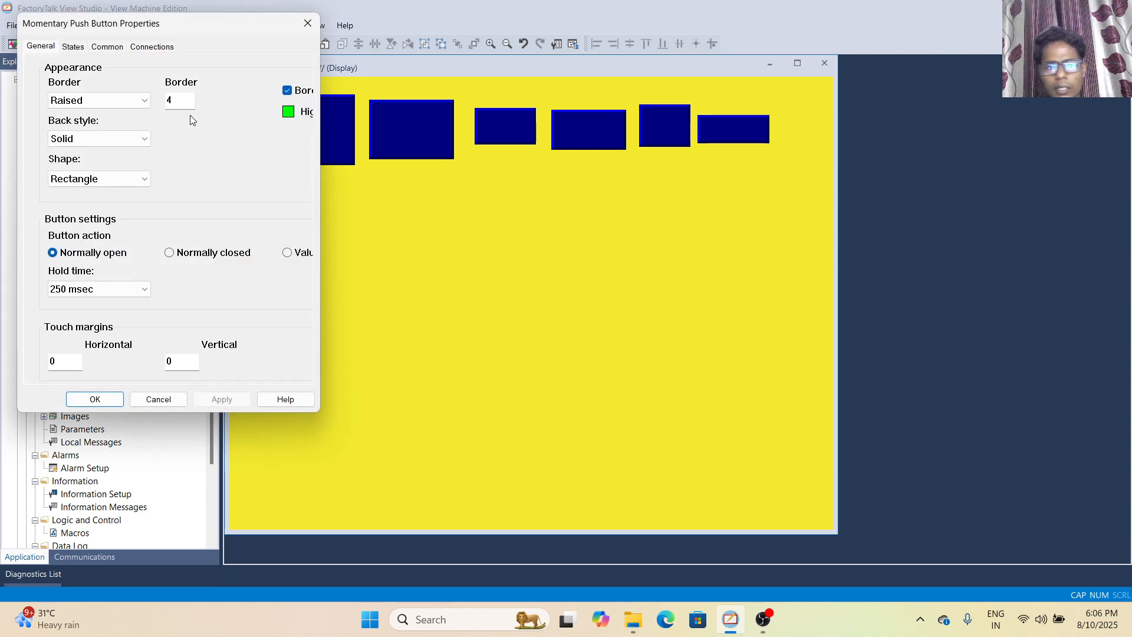
pyautogui.click(309, 30)
# Draw a numeric display below the ramp button and accept its default five-digit settings
pyautogui.click(98, 26)
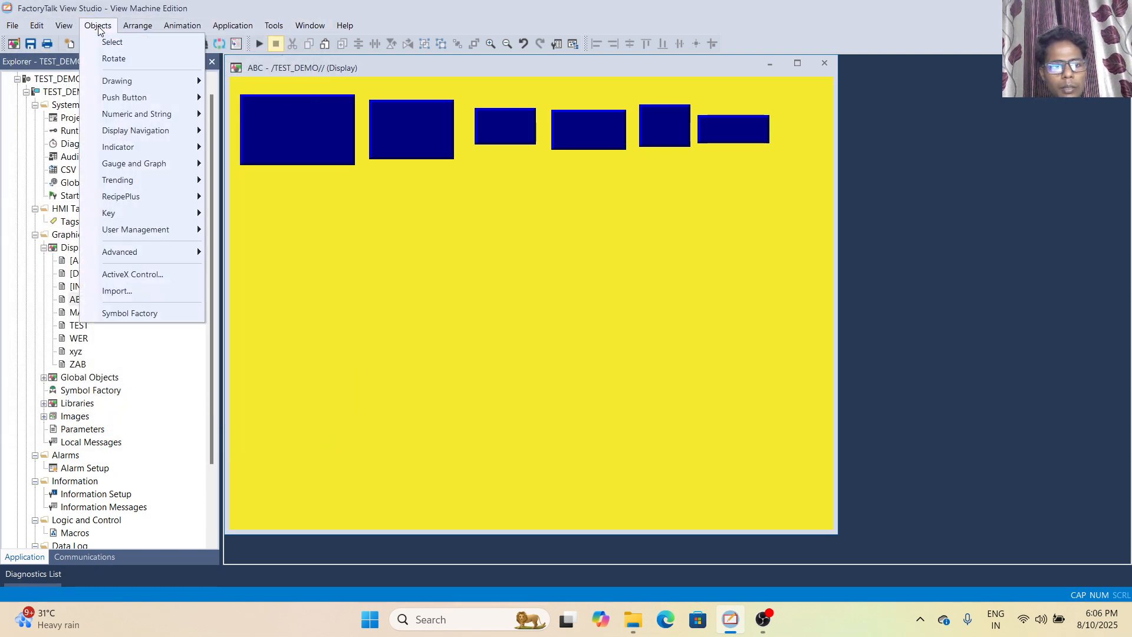
pyautogui.moveTo(115, 119)
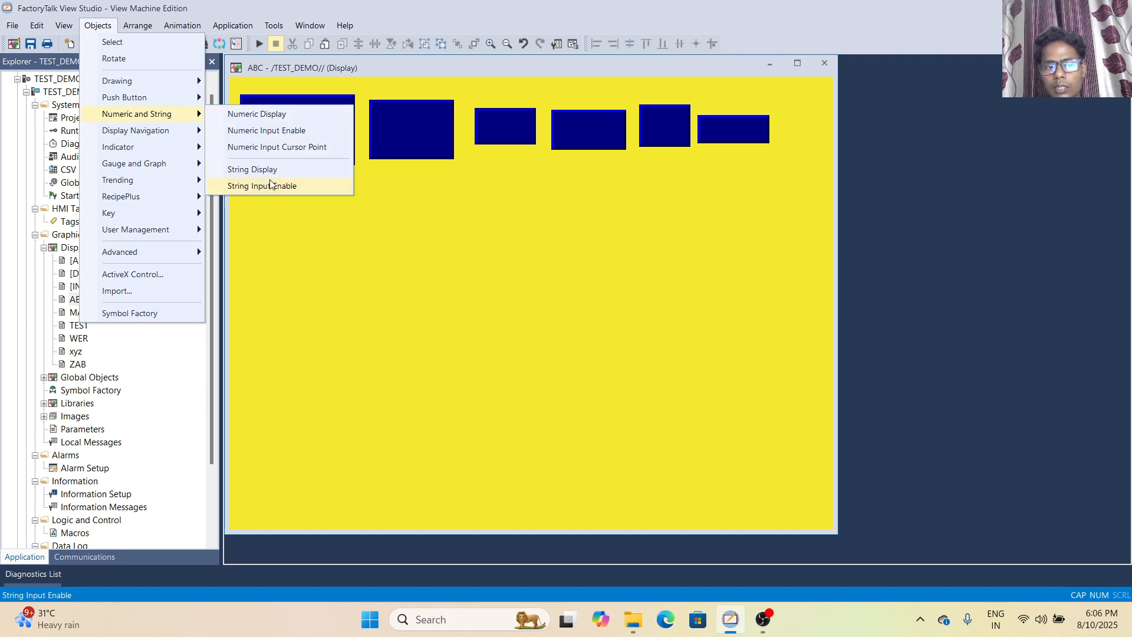
pyautogui.click(275, 131)
pyautogui.moveTo(239, 193); pyautogui.dragTo(318, 218)
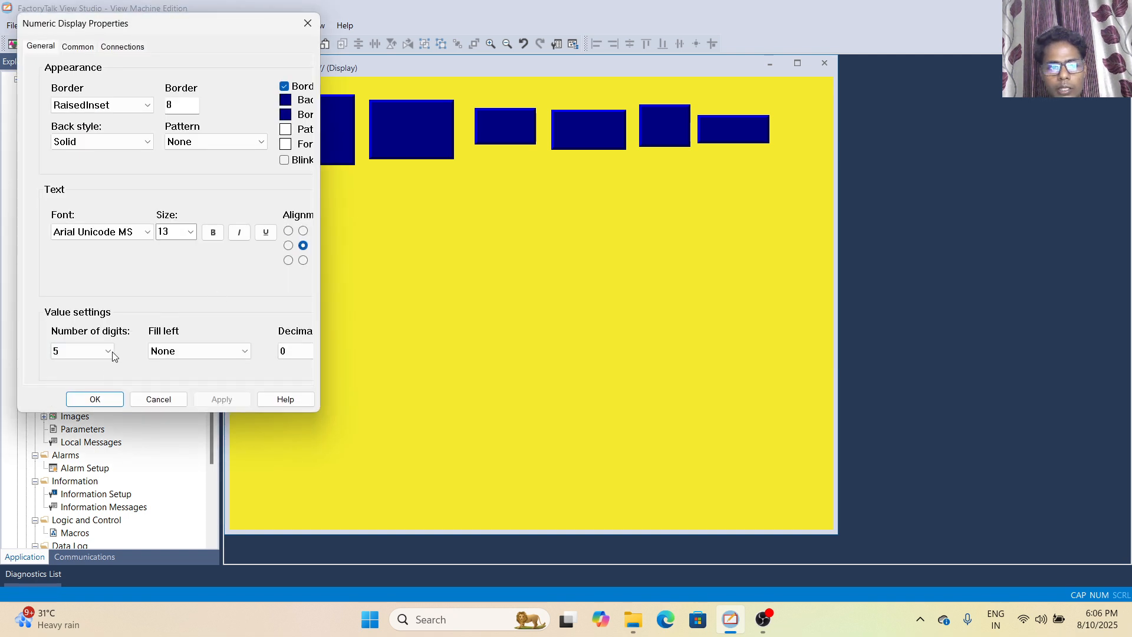
pyautogui.click(97, 400)
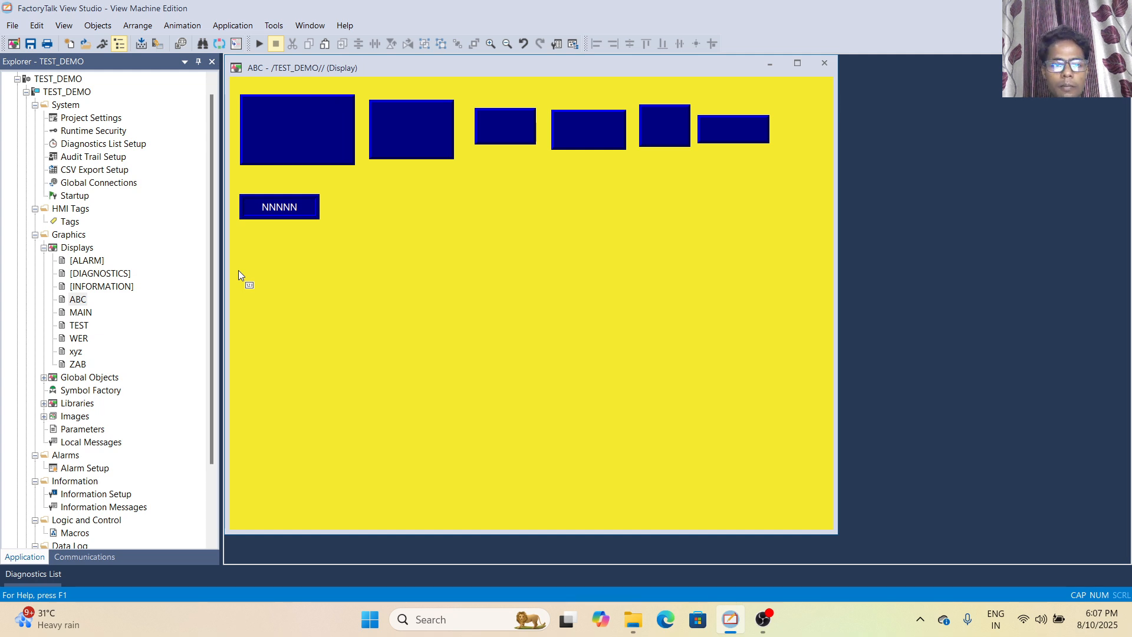
# Draw a numeric input enable object to the right of the numeric display and accept its default properties
pyautogui.click(94, 26)
pyautogui.moveTo(144, 119)
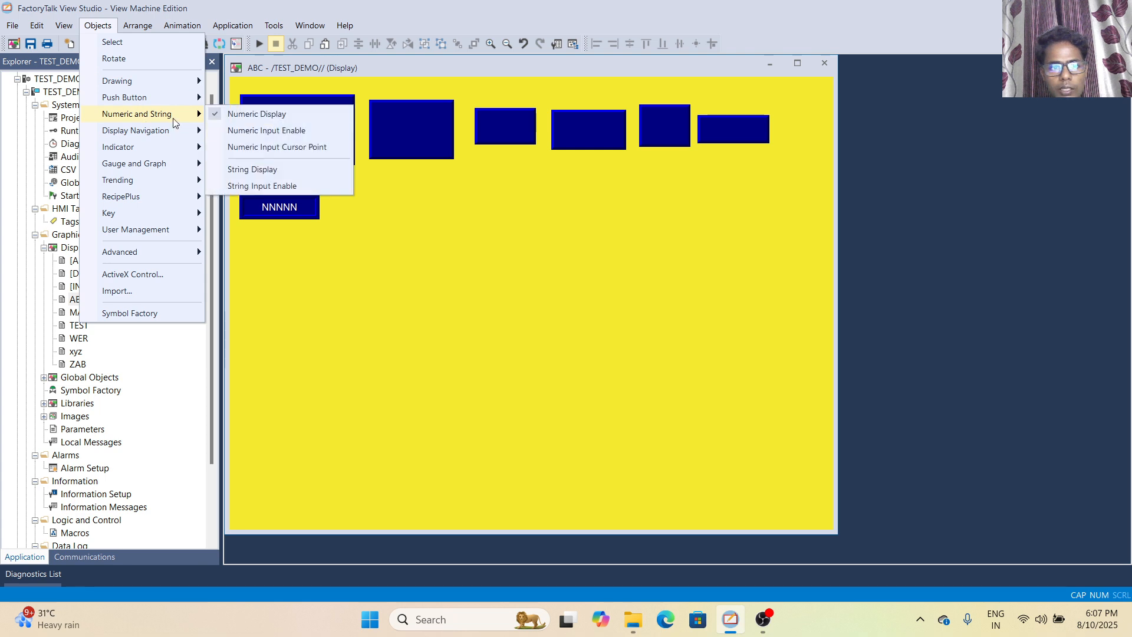
pyautogui.click(267, 130)
pyautogui.moveTo(338, 190); pyautogui.dragTo(419, 220)
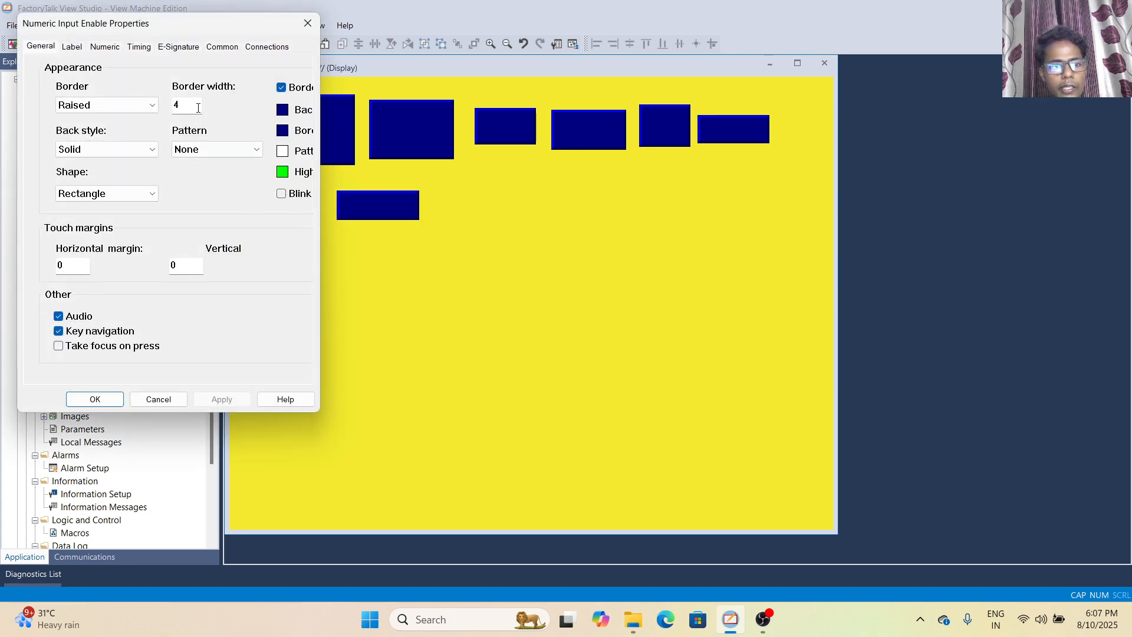
pyautogui.click(115, 400)
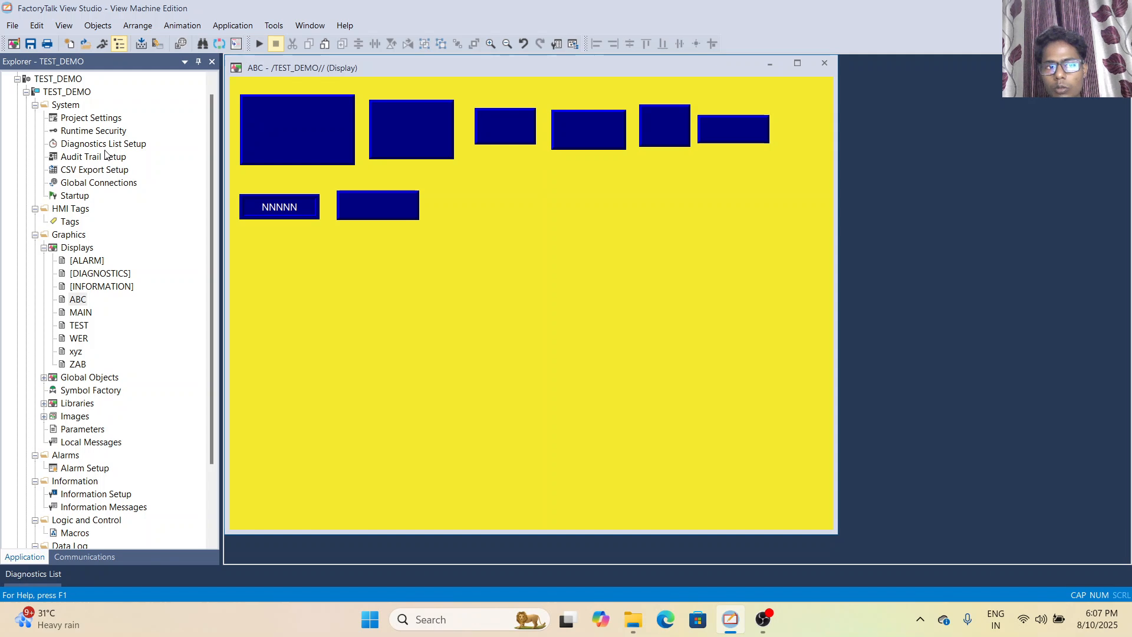
# Draw a numeric input cursor point about 120 wide and 50 high beside the numeric input enable object, accepting its default properties
pyautogui.click(97, 26)
pyautogui.moveTo(131, 114)
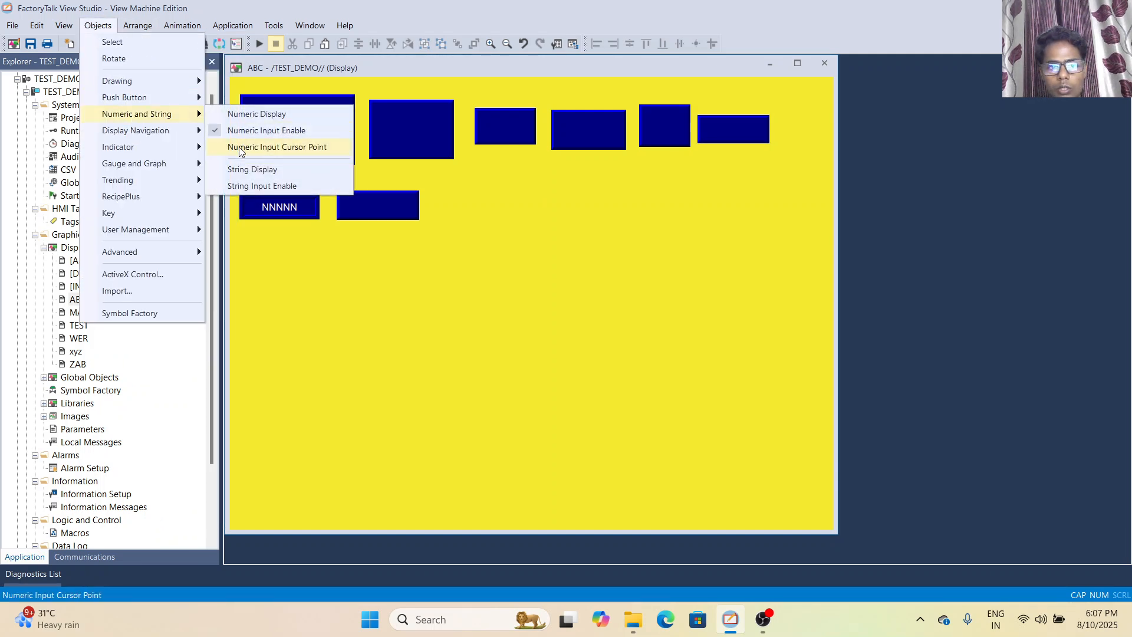
pyautogui.click(244, 147)
pyautogui.moveTo(435, 187)
pyautogui.mouseDown()
pyautogui.moveTo(512, 227)
pyautogui.moveTo(506, 217)
pyautogui.mouseUp()
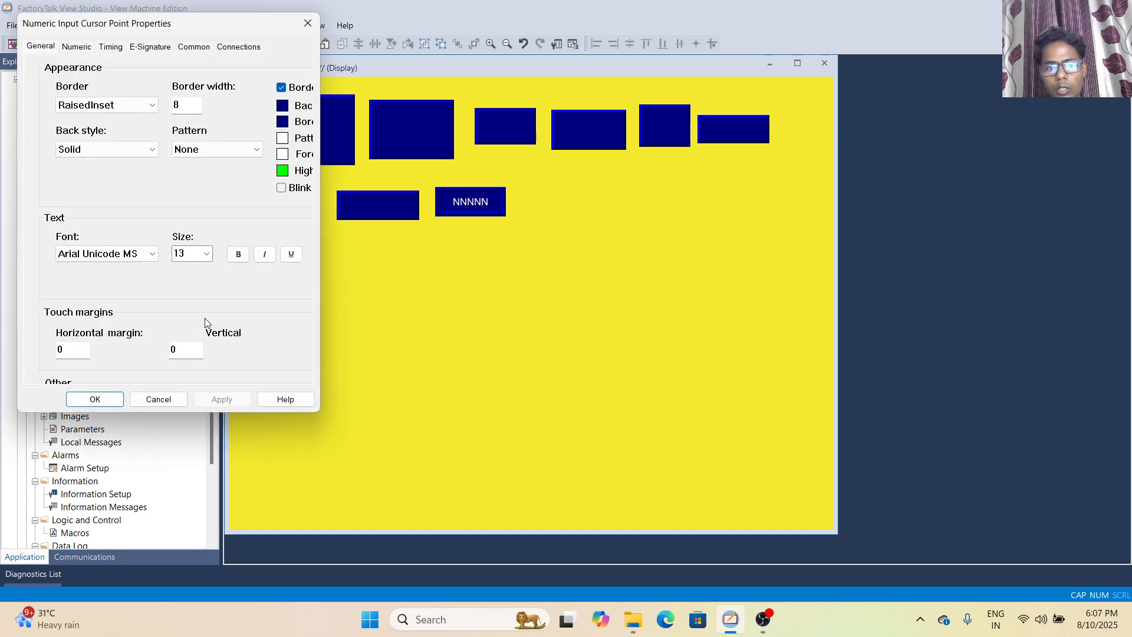
pyautogui.click(95, 399)
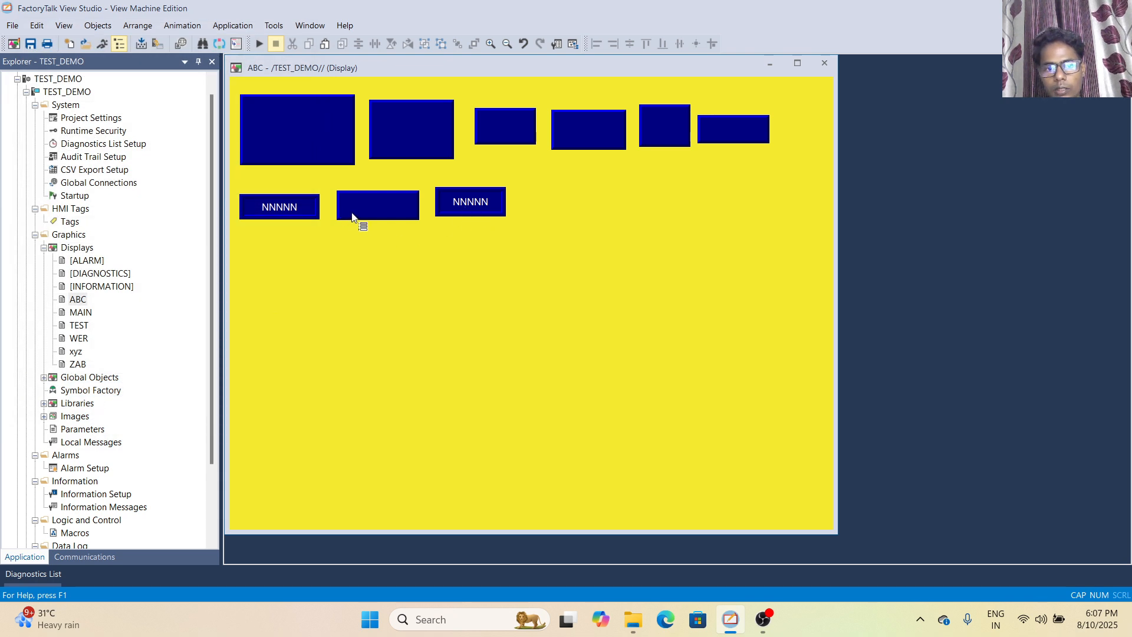
pyautogui.click(298, 215)
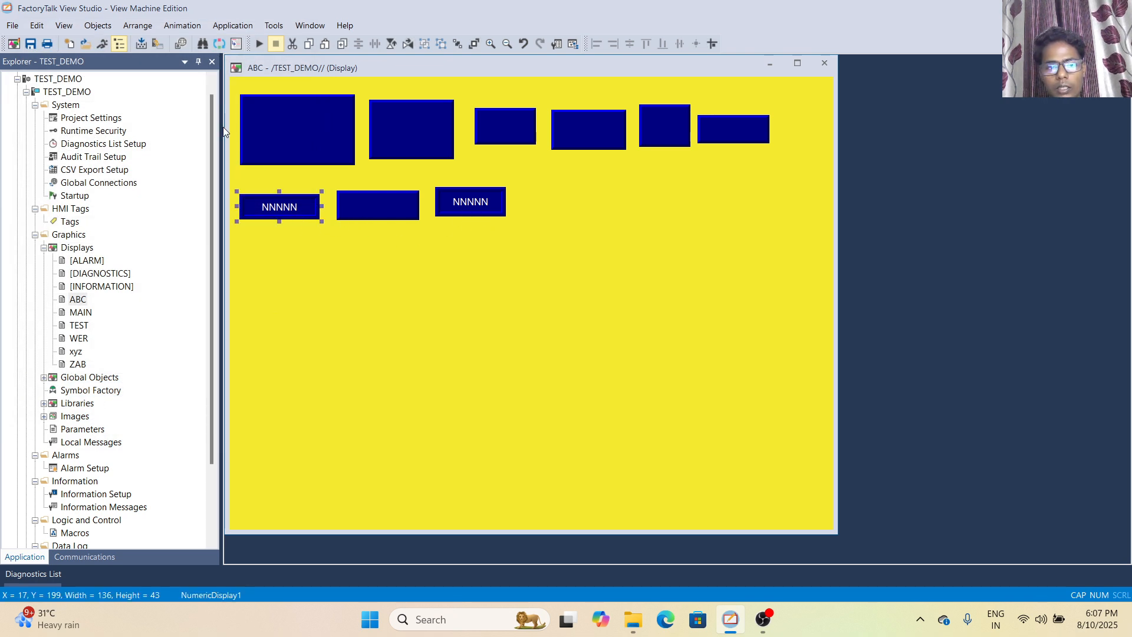
# Draw a string display to the right of the numeric input cursor point and accept its default properties
pyautogui.click(98, 26)
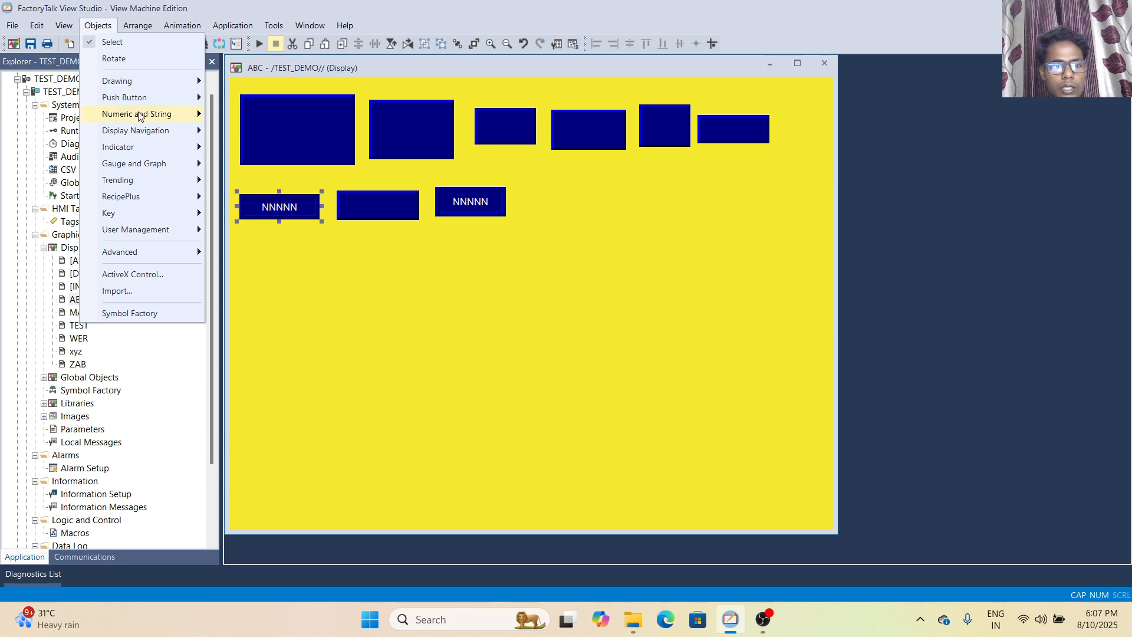
pyautogui.moveTo(180, 114)
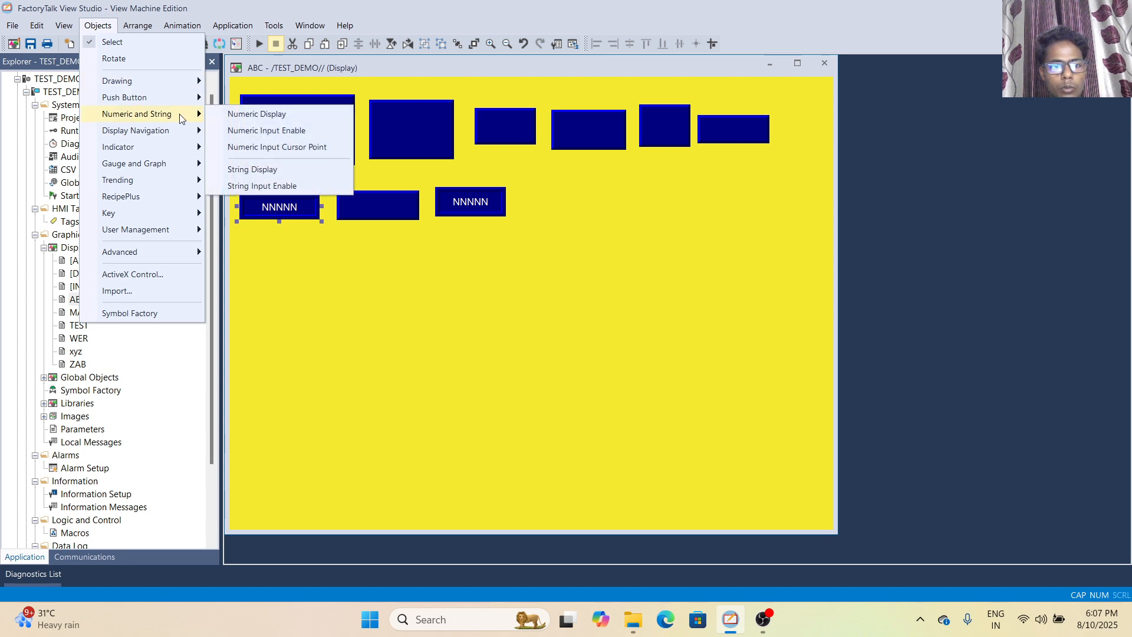
pyautogui.click(250, 169)
pyautogui.moveTo(535, 185); pyautogui.dragTo(636, 224)
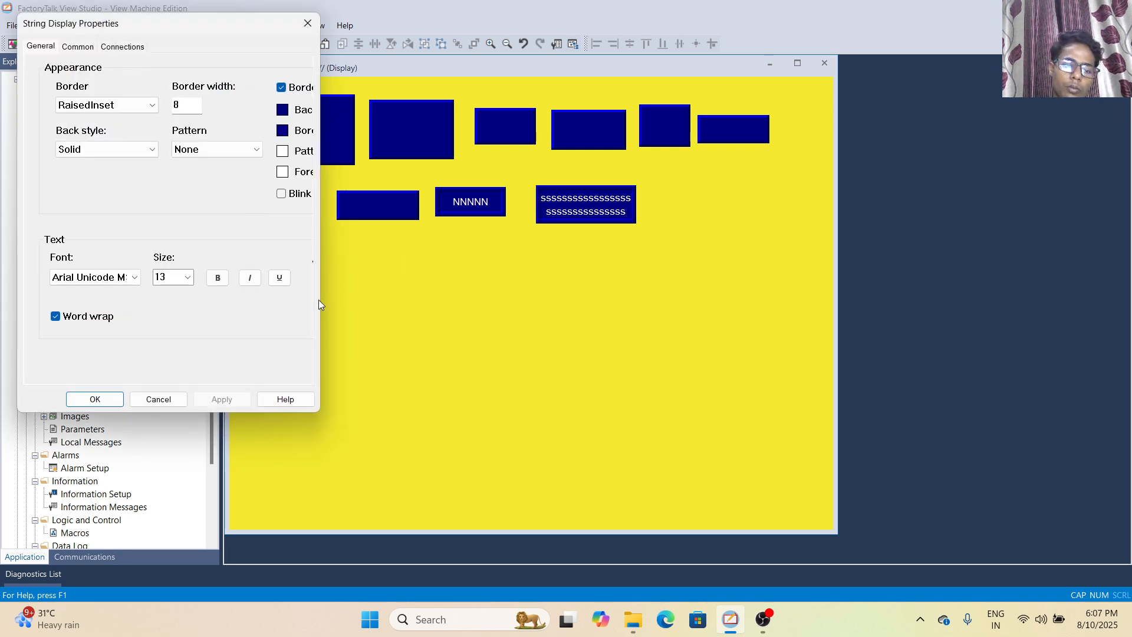
pyautogui.click(95, 399)
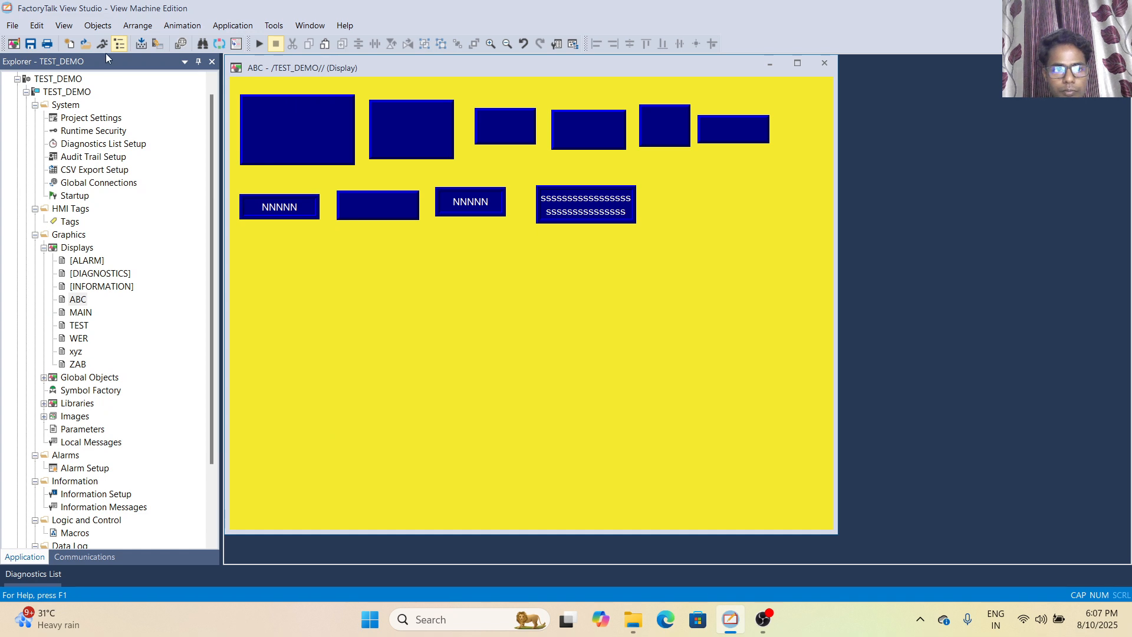
# Draw a string input enable object to the right of the string display, leaving its caption and other properties at their defaults
pyautogui.click(98, 26)
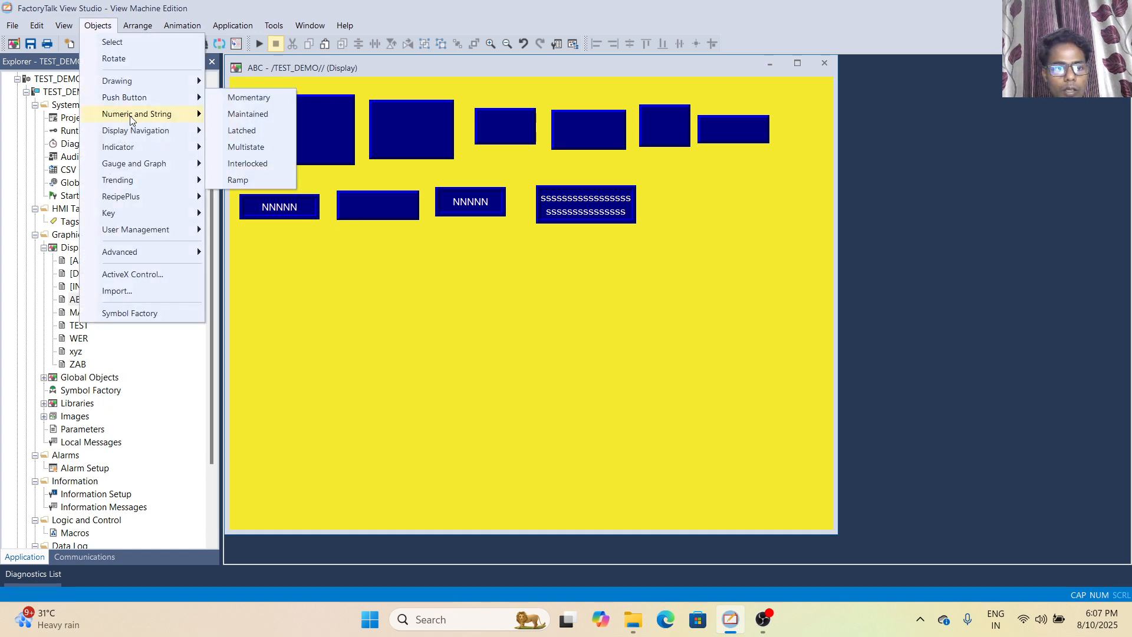
pyautogui.moveTo(135, 114)
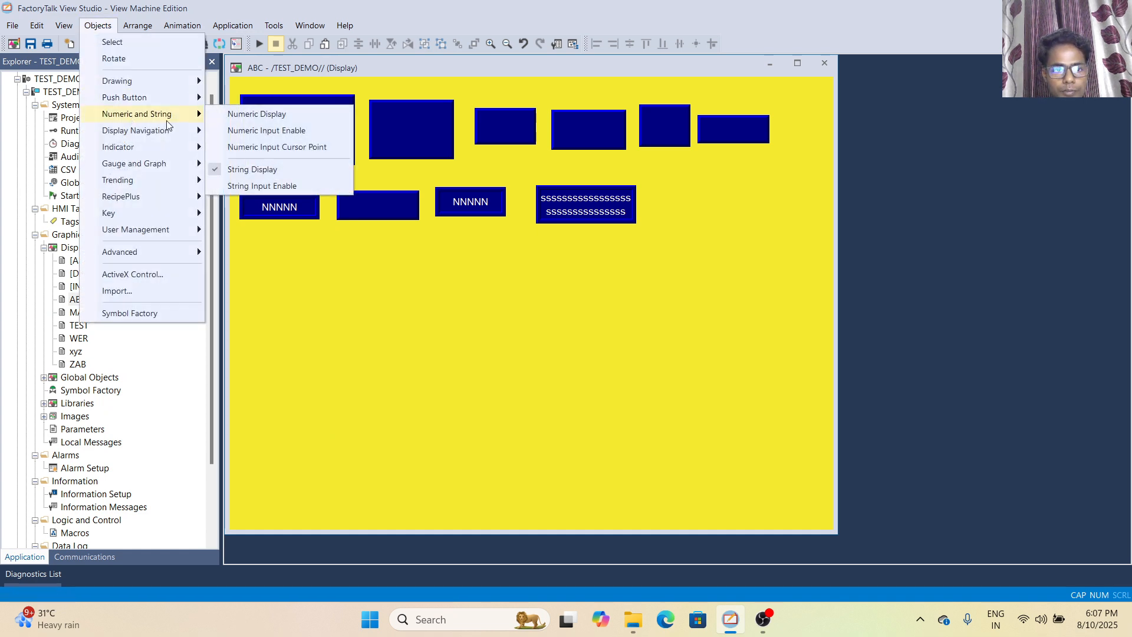
pyautogui.click(233, 185)
pyautogui.moveTo(653, 188); pyautogui.dragTo(769, 228)
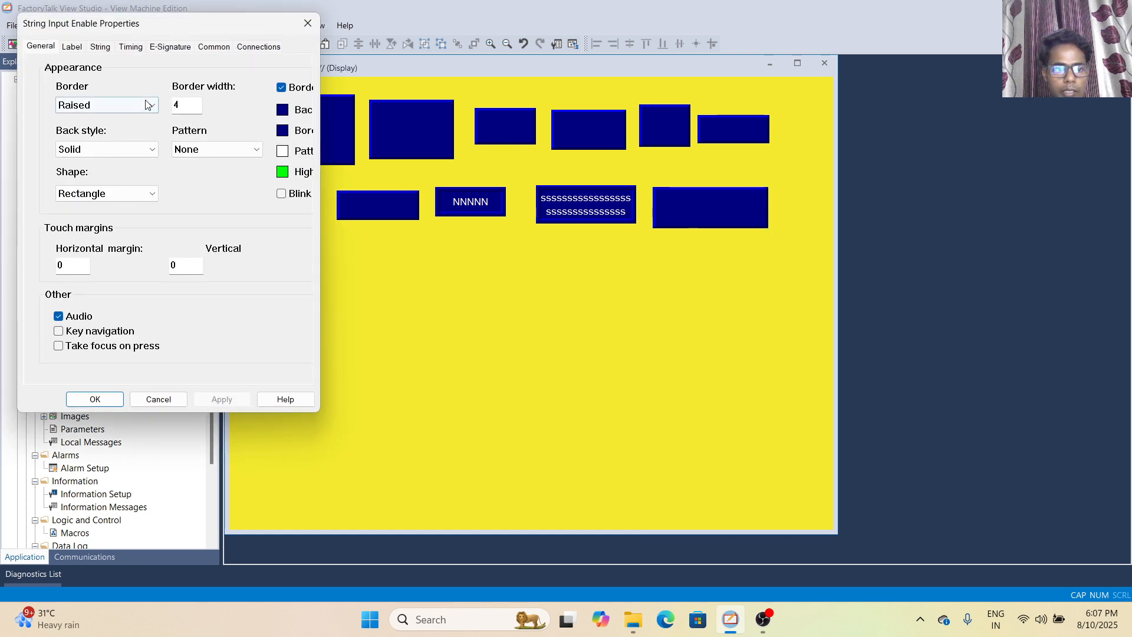
pyautogui.click(73, 47)
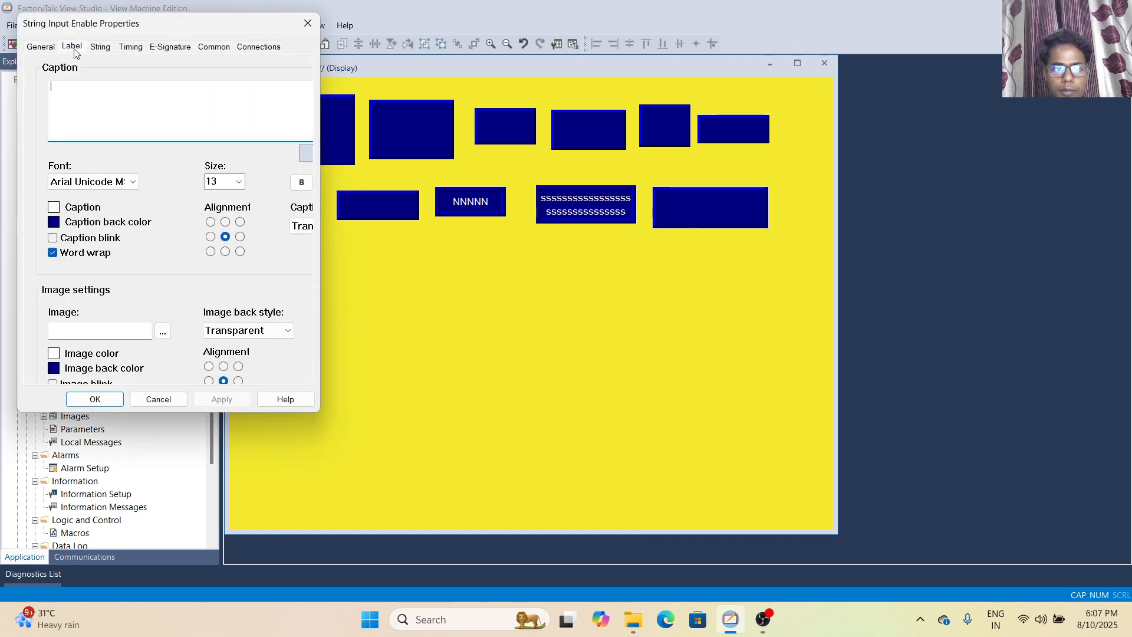
pyautogui.click(89, 397)
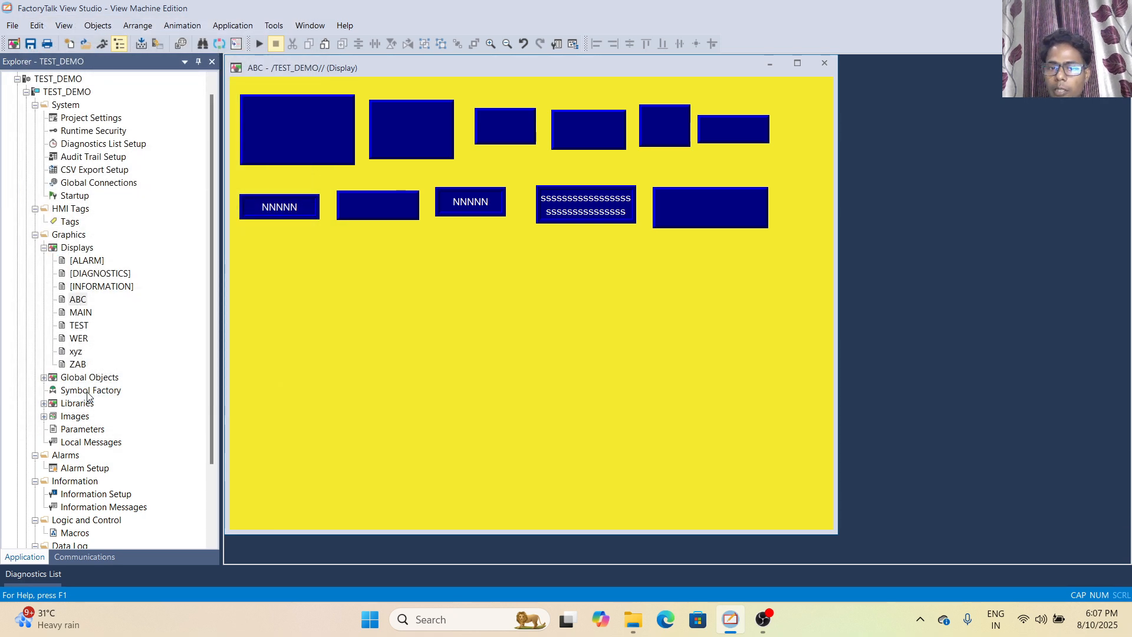
# Review the numeric and string objects in the second row, checking the properties of the numeric display and numeric input cursor point
pyautogui.doubleClick(299, 211)
pyautogui.click(158, 400)
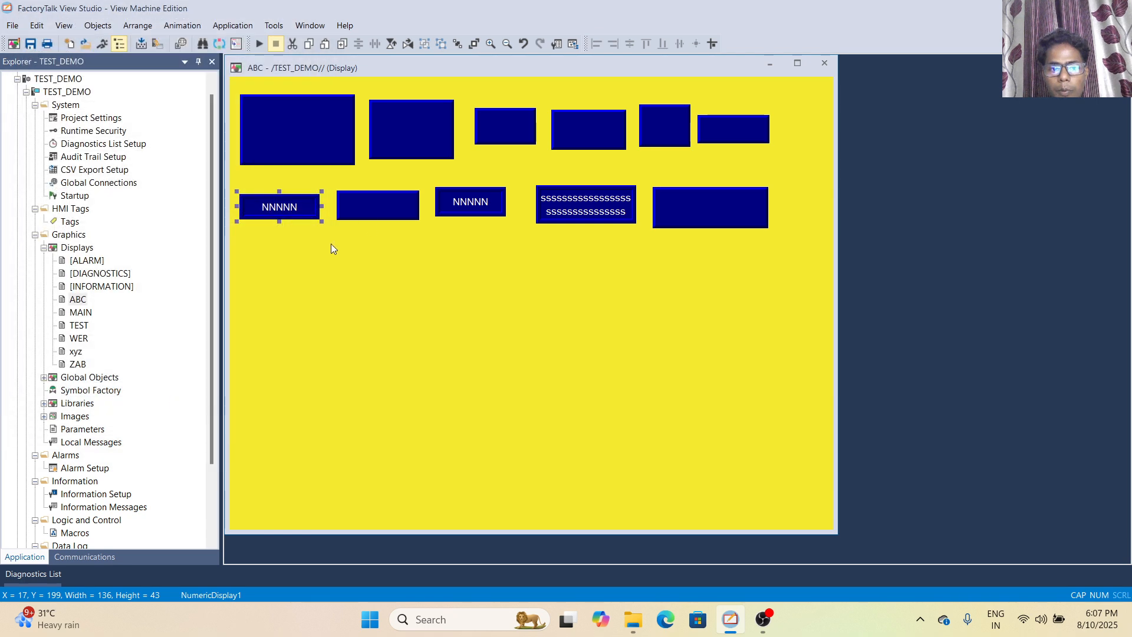
pyautogui.click(390, 205)
pyautogui.click(450, 206)
pyautogui.doubleClick(450, 206)
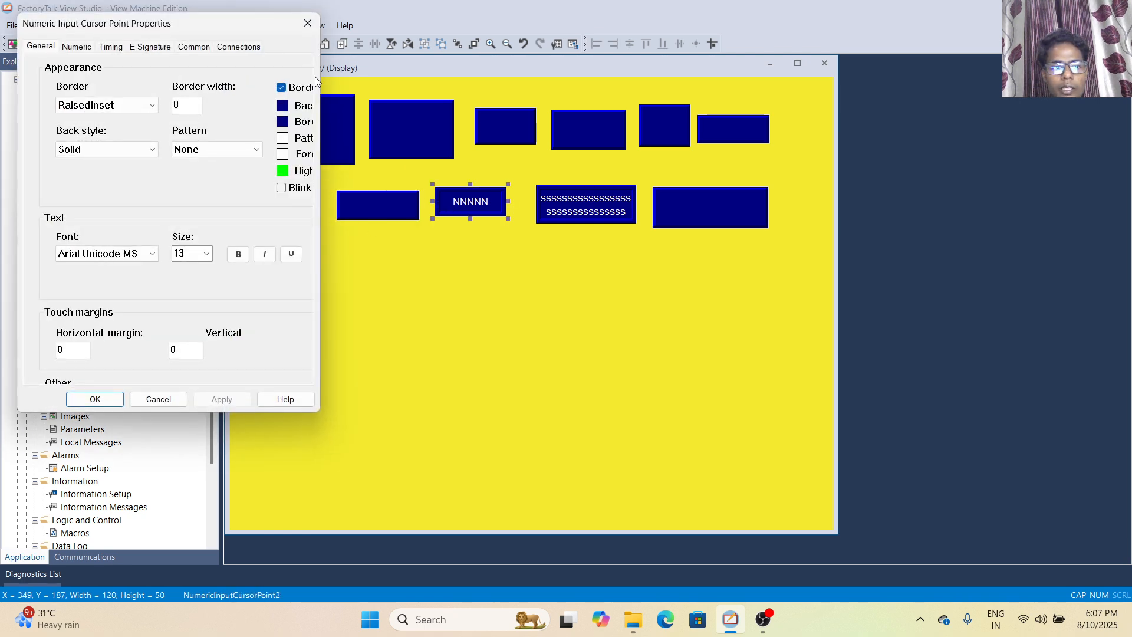
pyautogui.click(311, 17)
pyautogui.click(614, 216)
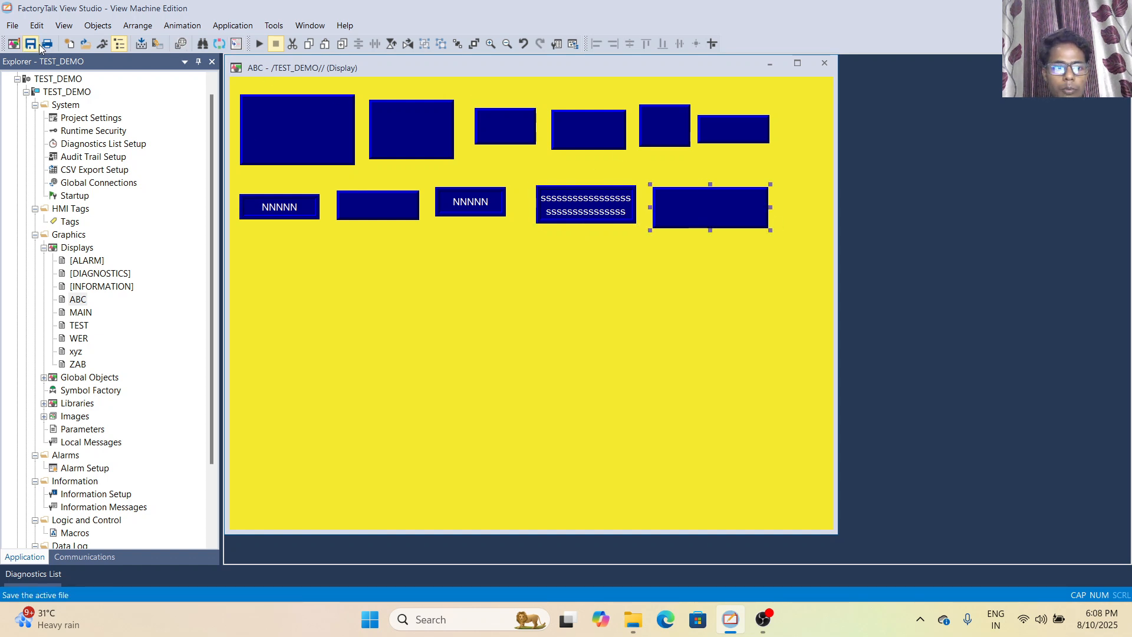
# Draw a goto display button about 152 wide and 67 high below the numeric display, leaving its default properties
pyautogui.click(87, 30)
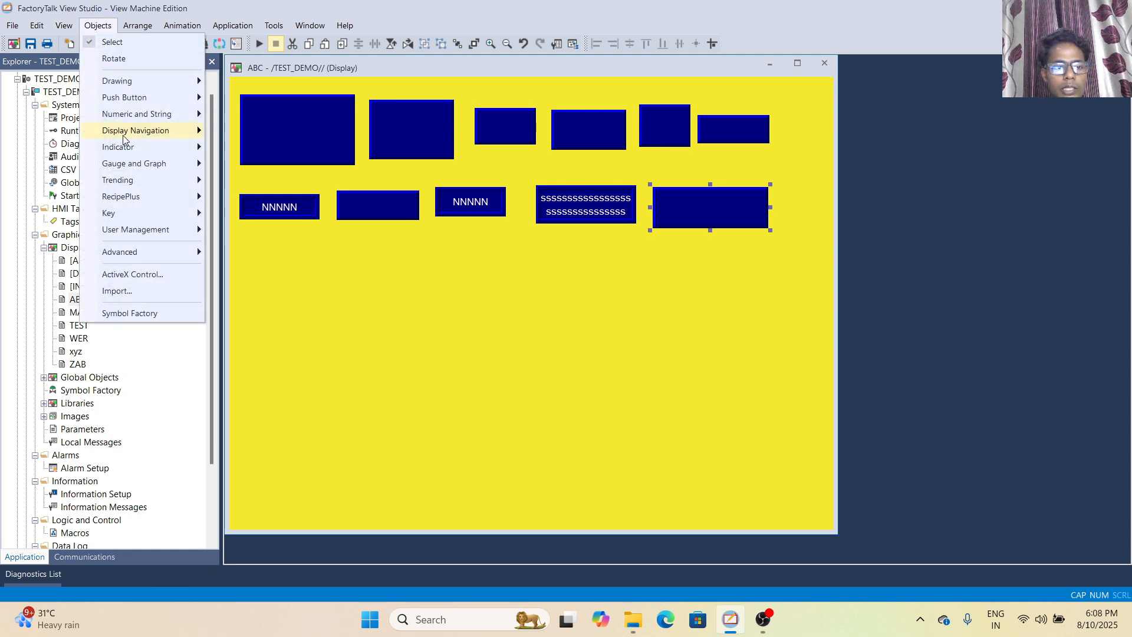
pyautogui.moveTo(136, 137)
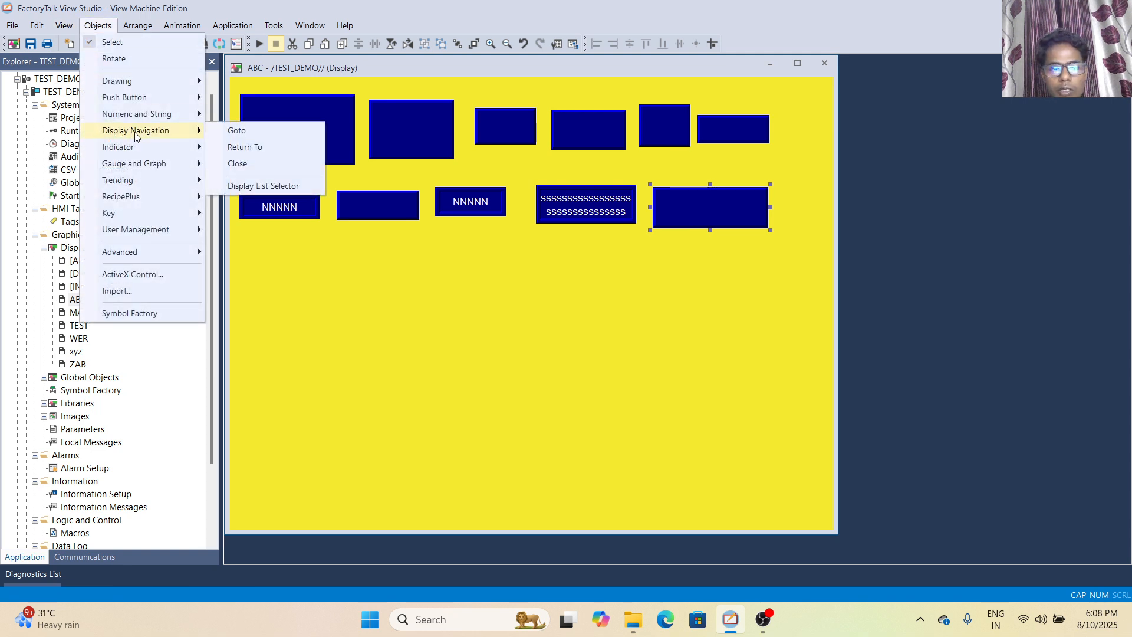
pyautogui.click(221, 132)
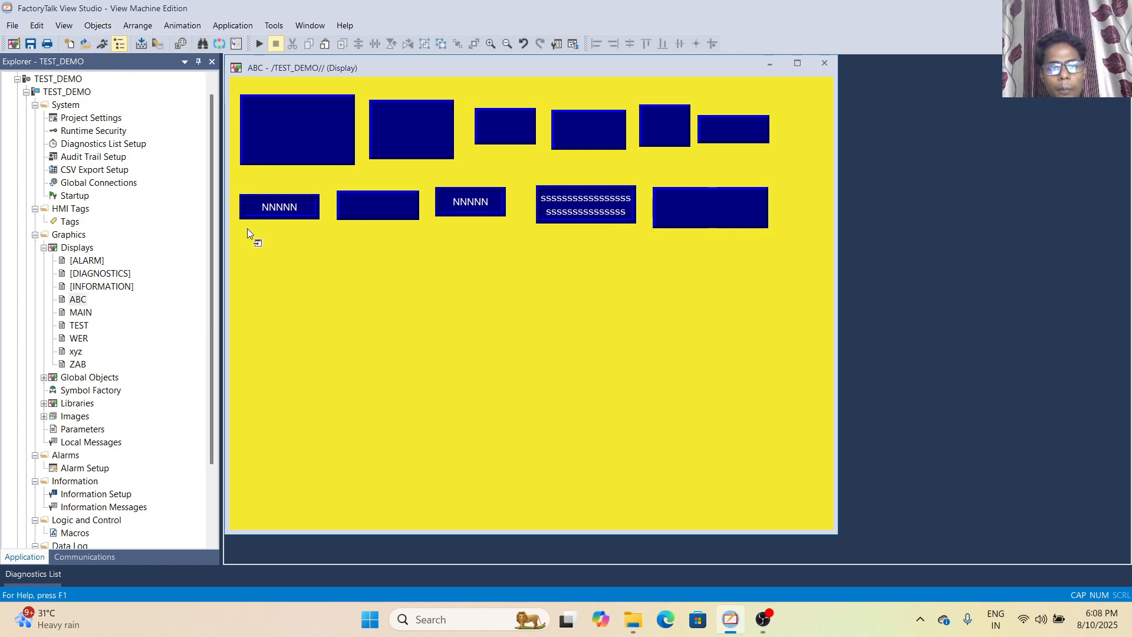
pyautogui.moveTo(240, 238); pyautogui.dragTo(329, 277)
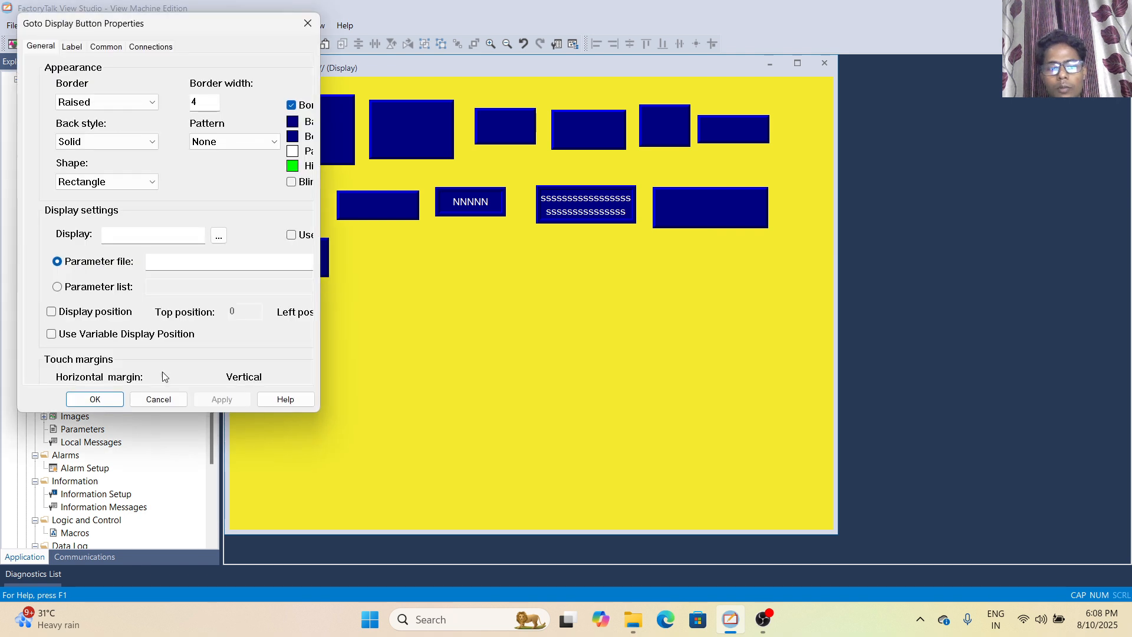
pyautogui.click(108, 402)
pyautogui.click(288, 257)
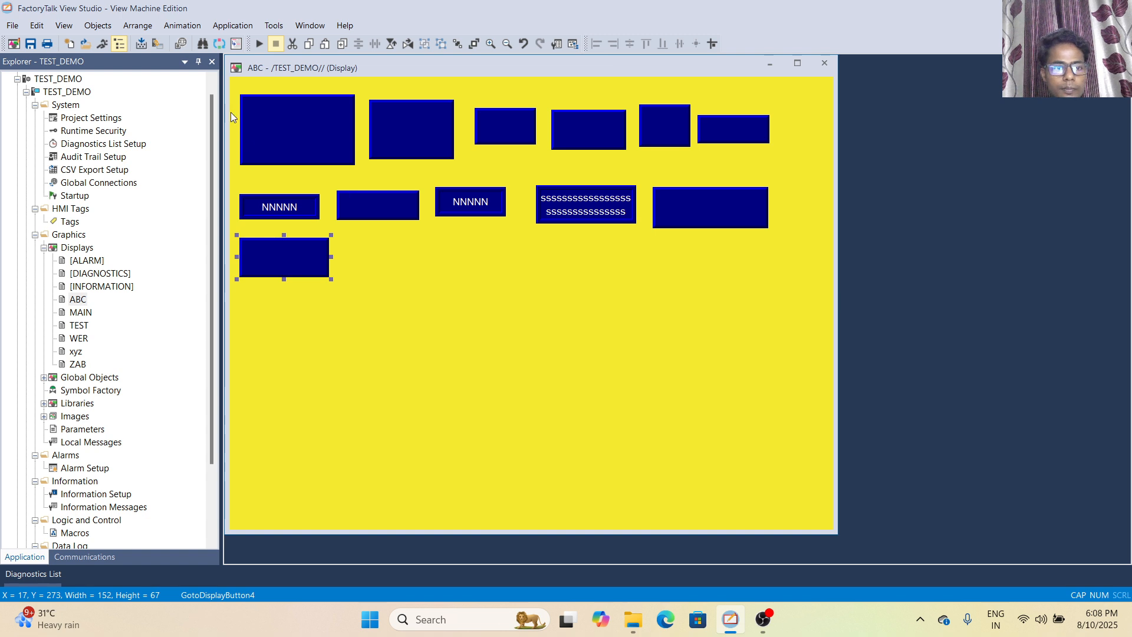
# Draw a return to display button to the right of the goto button, leaving its properties unedited
pyautogui.click(98, 27)
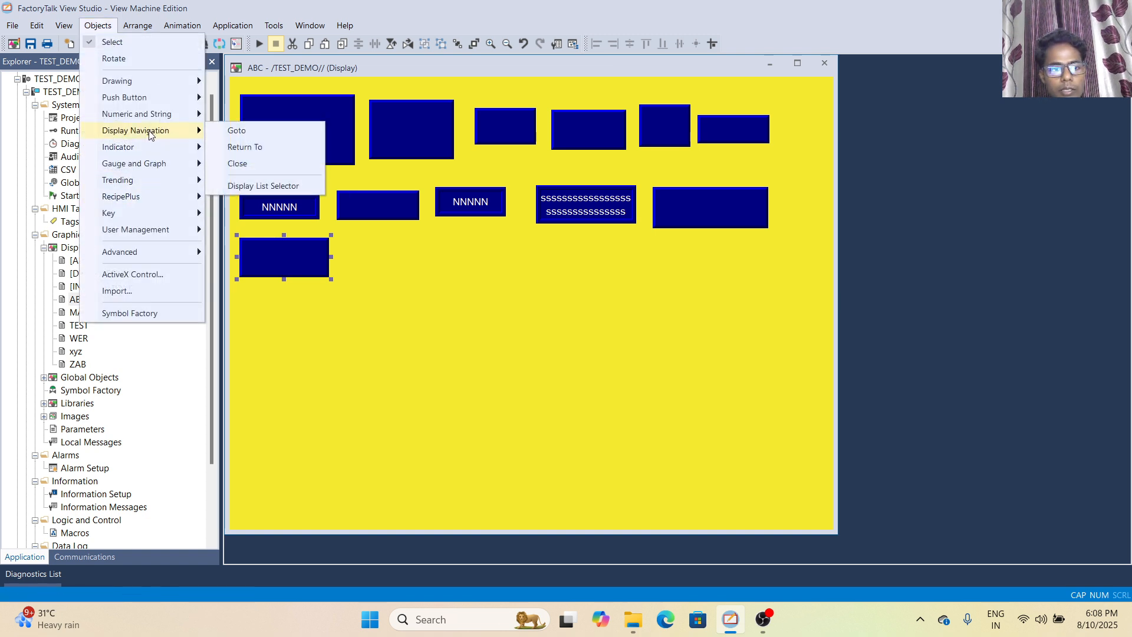
pyautogui.click(233, 148)
pyautogui.moveTo(354, 243); pyautogui.dragTo(450, 275)
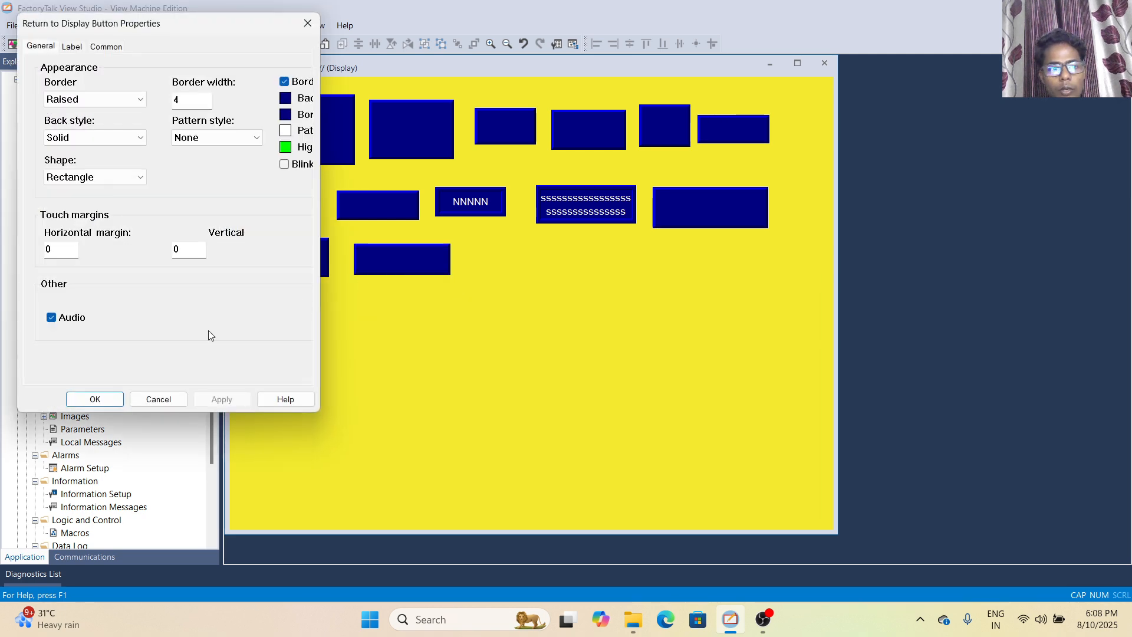
pyautogui.click(144, 399)
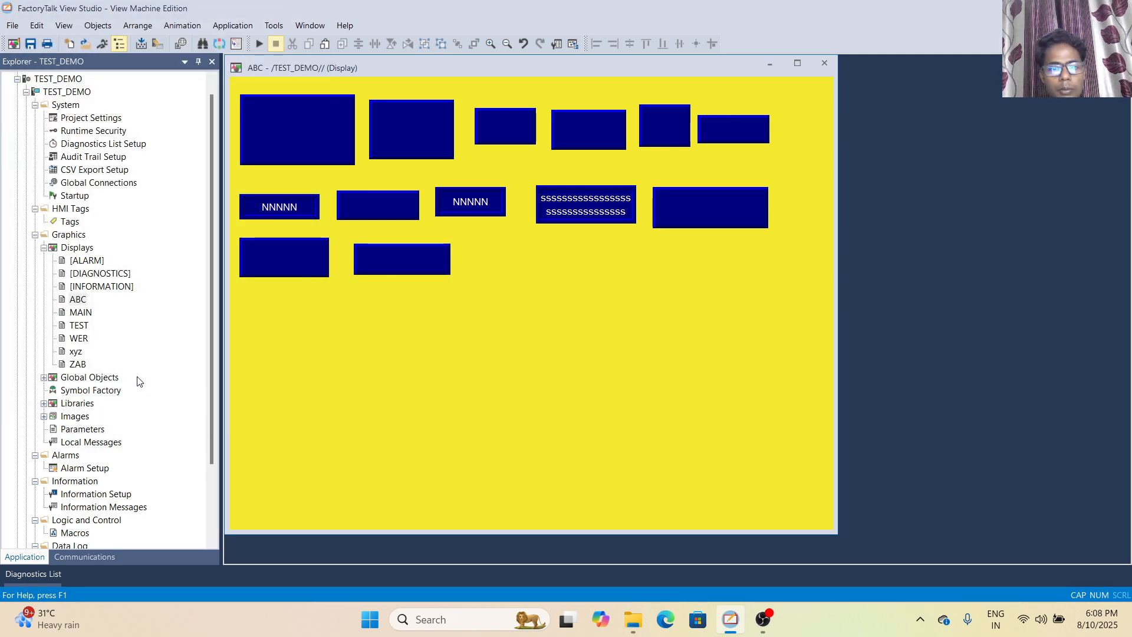
# Draw a close display button to the right of the return to display button and accept its default properties
pyautogui.click(104, 27)
pyautogui.moveTo(151, 132)
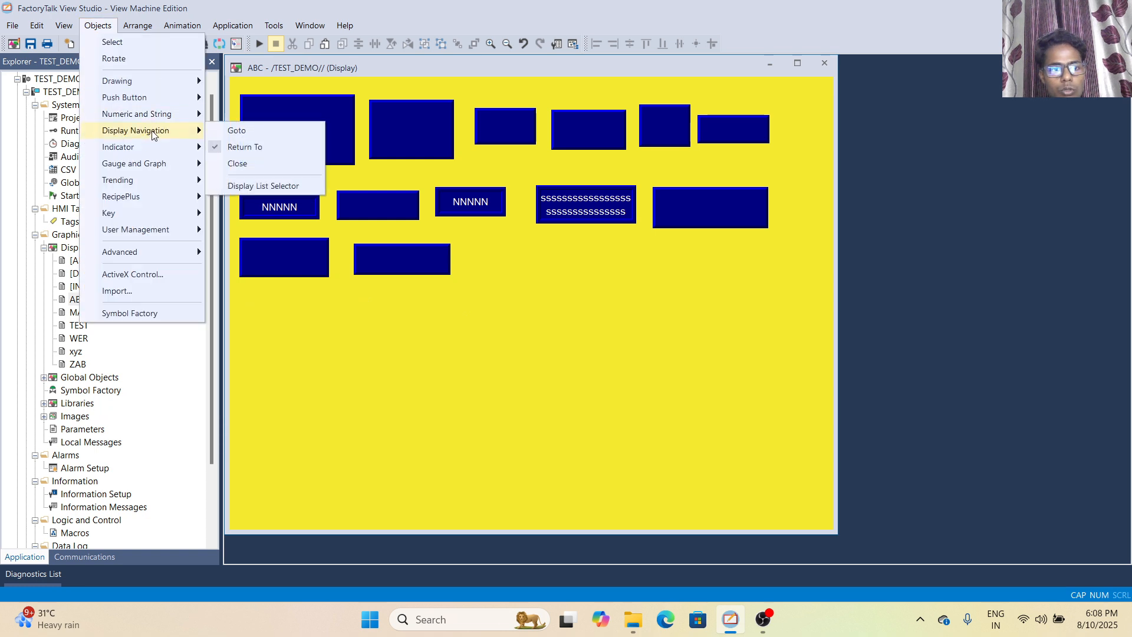
pyautogui.click(238, 163)
pyautogui.moveTo(473, 242); pyautogui.dragTo(578, 281)
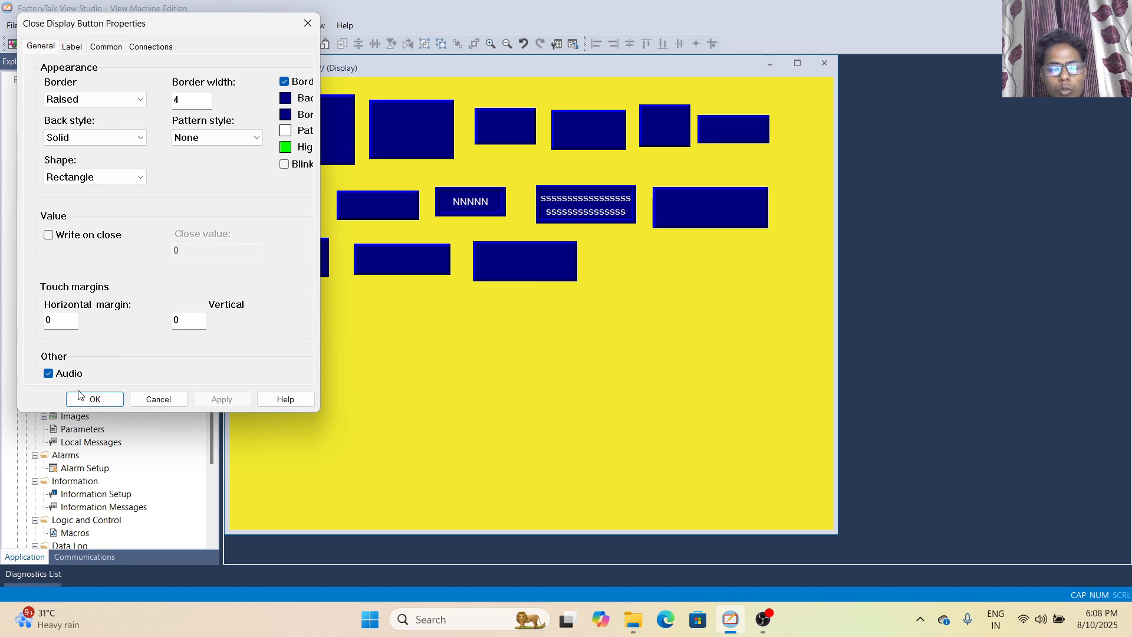
pyautogui.click(95, 399)
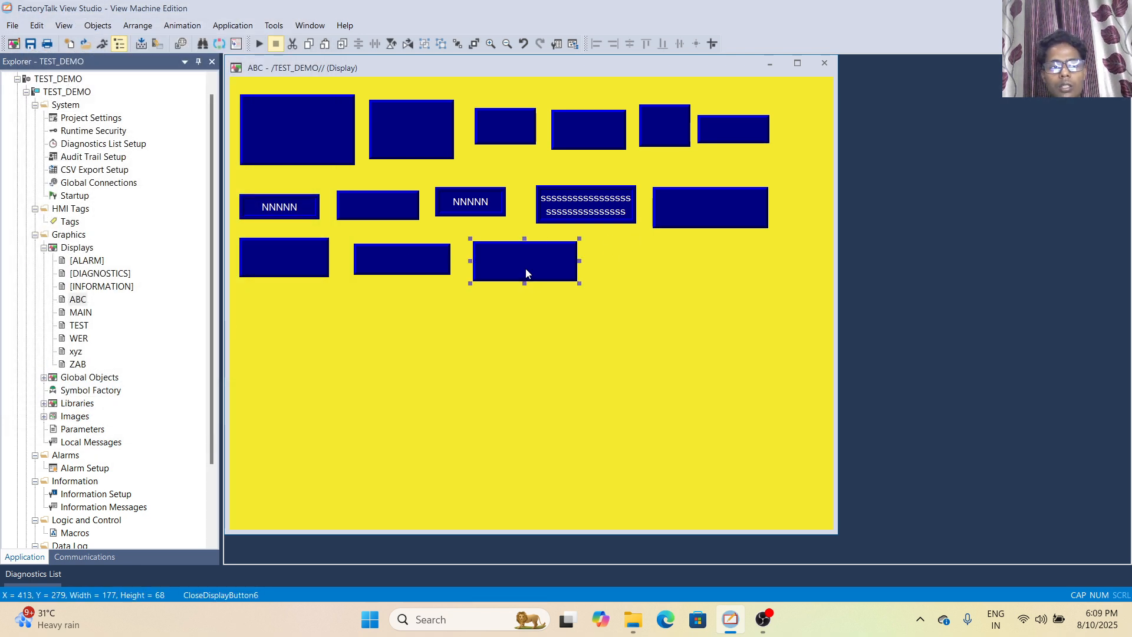
# Draw a display list selector about 192 wide and 80 high beside the close button and review its states without changing them
pyautogui.click(88, 27)
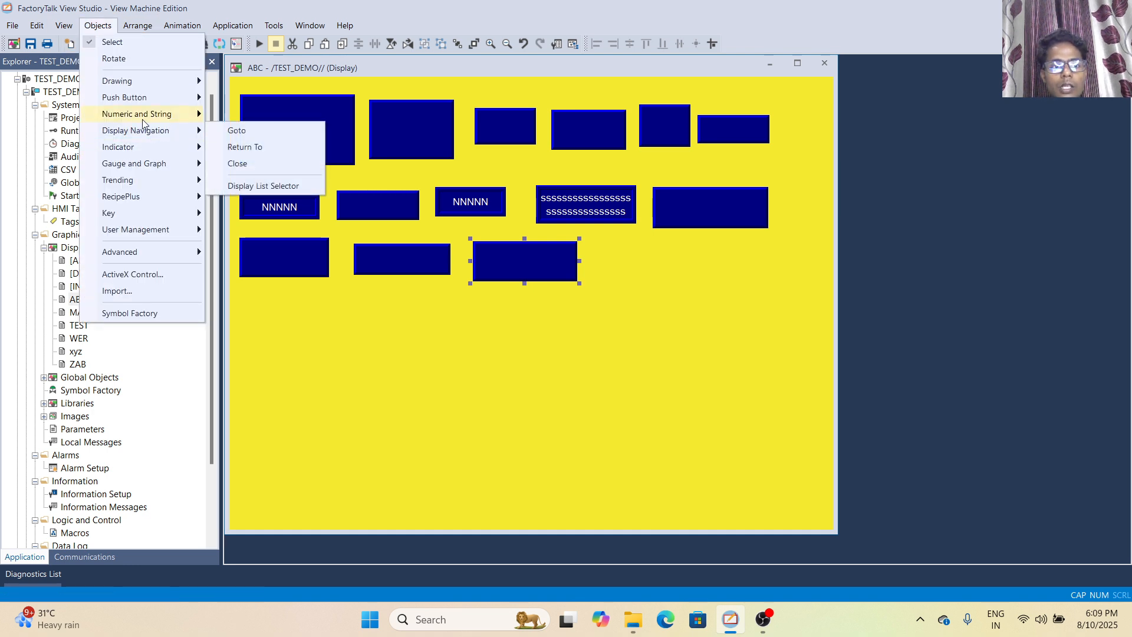
pyautogui.moveTo(143, 120)
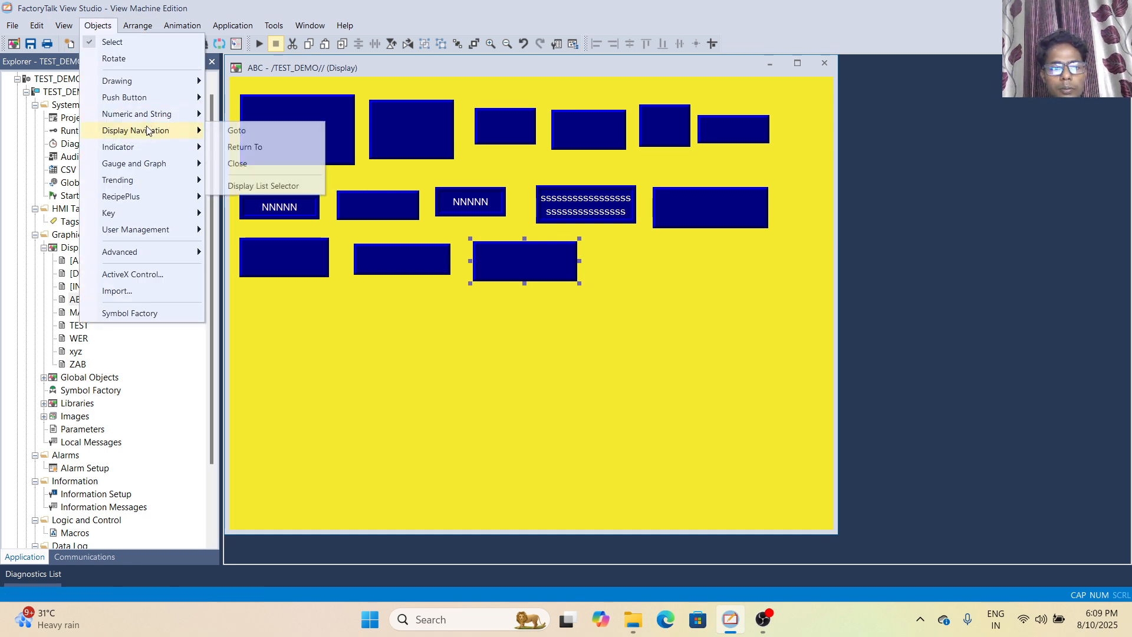
pyautogui.click(255, 186)
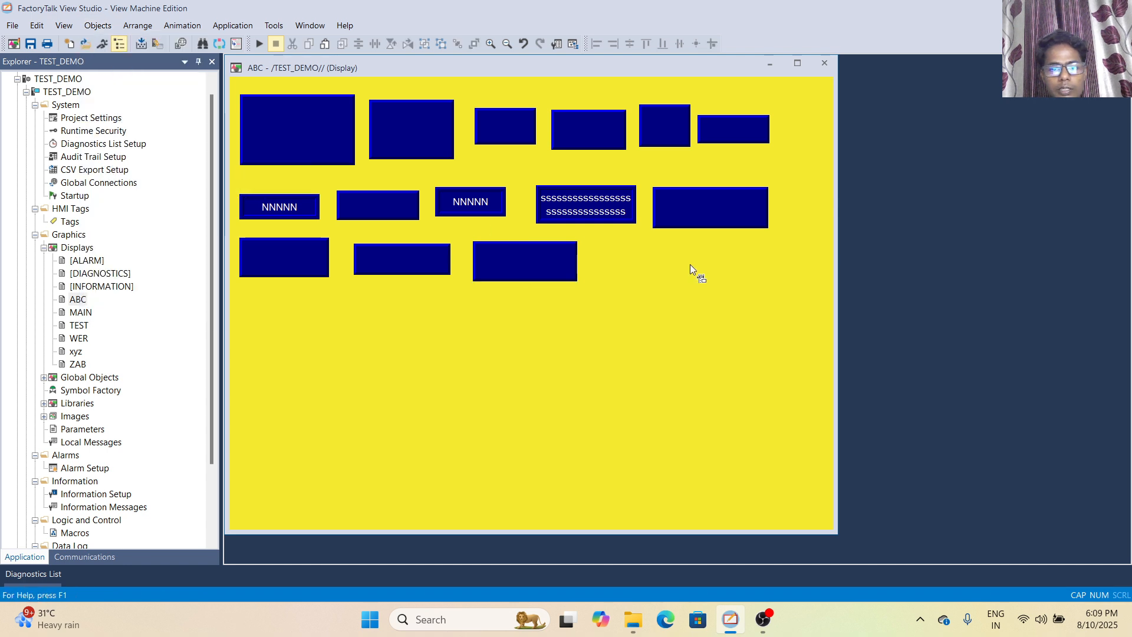
pyautogui.moveTo(608, 245); pyautogui.dragTo(720, 291)
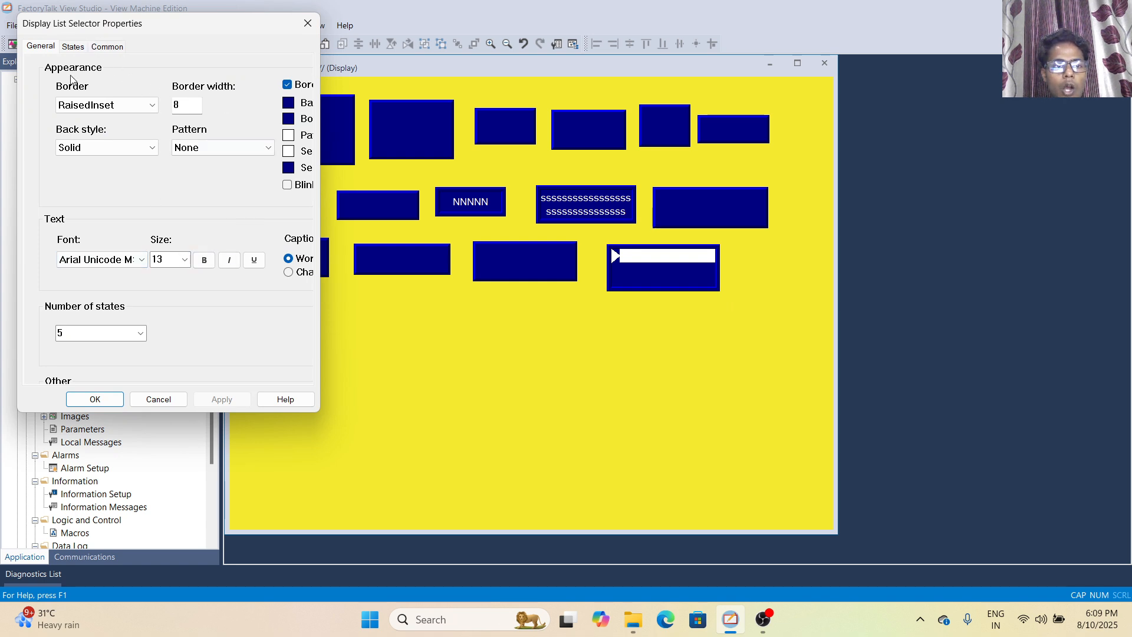
pyautogui.click(69, 51)
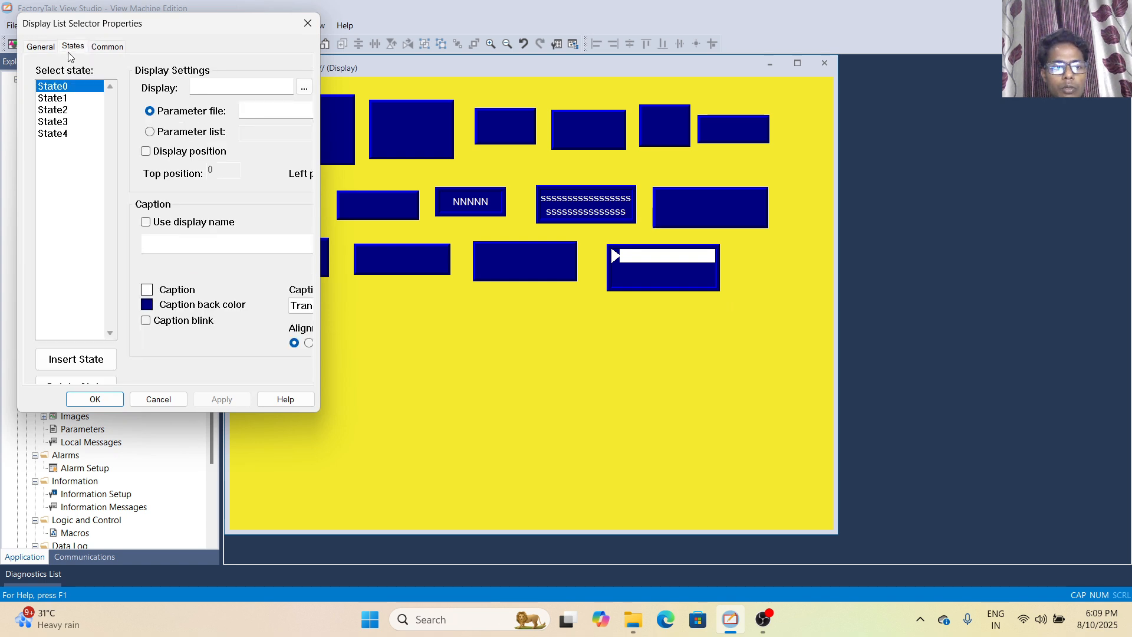
pyautogui.click(62, 102)
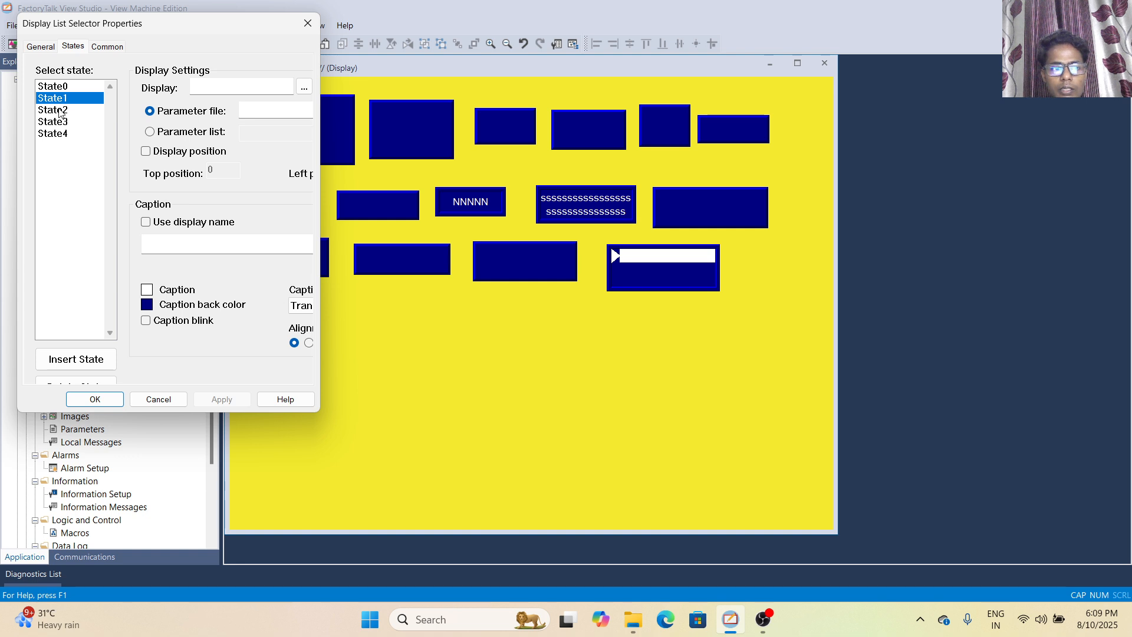
pyautogui.click(63, 111)
pyautogui.click(60, 123)
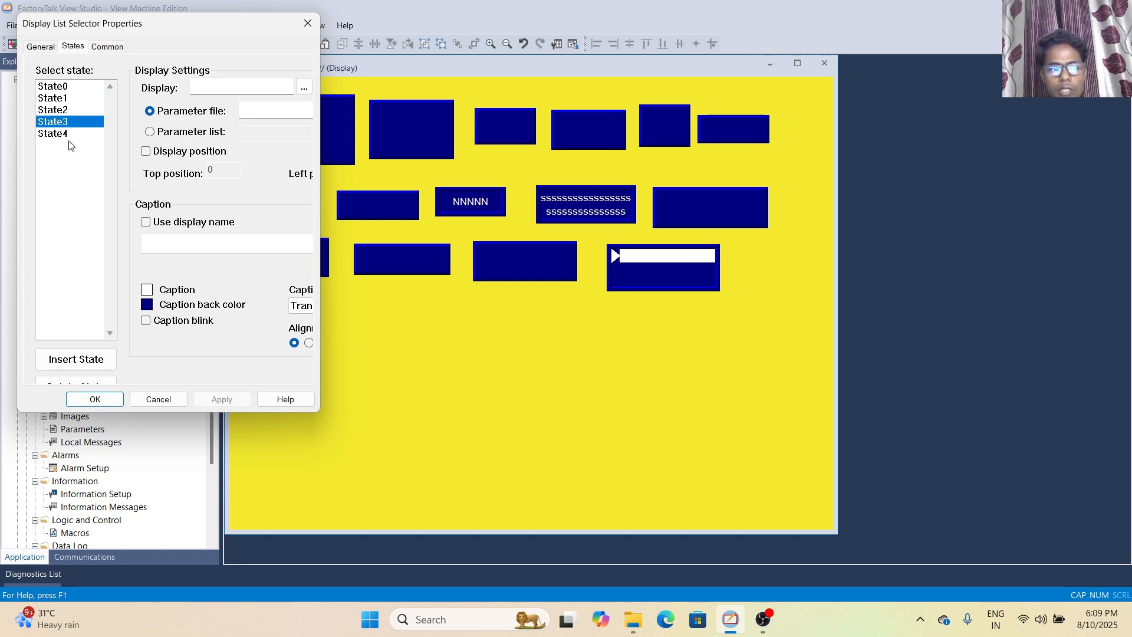
pyautogui.click(64, 136)
pyautogui.click(307, 30)
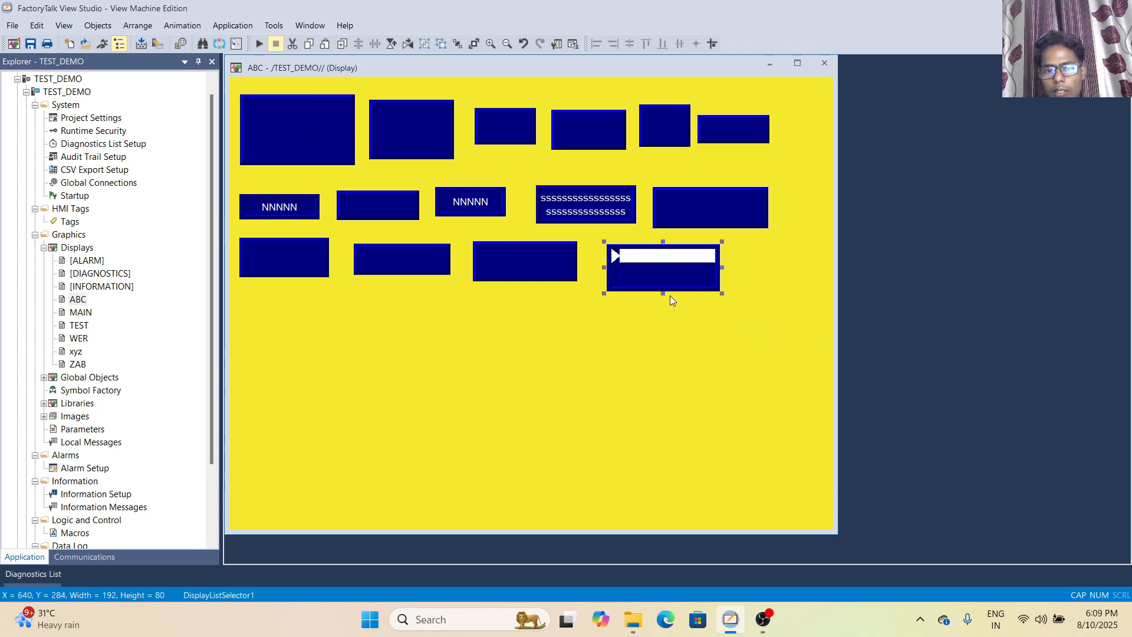
# Enlarge the display list selector to about 253 wide and 169 high, and assign the ABC display to its State1
pyautogui.moveTo(663, 296); pyautogui.dragTo(663, 348)
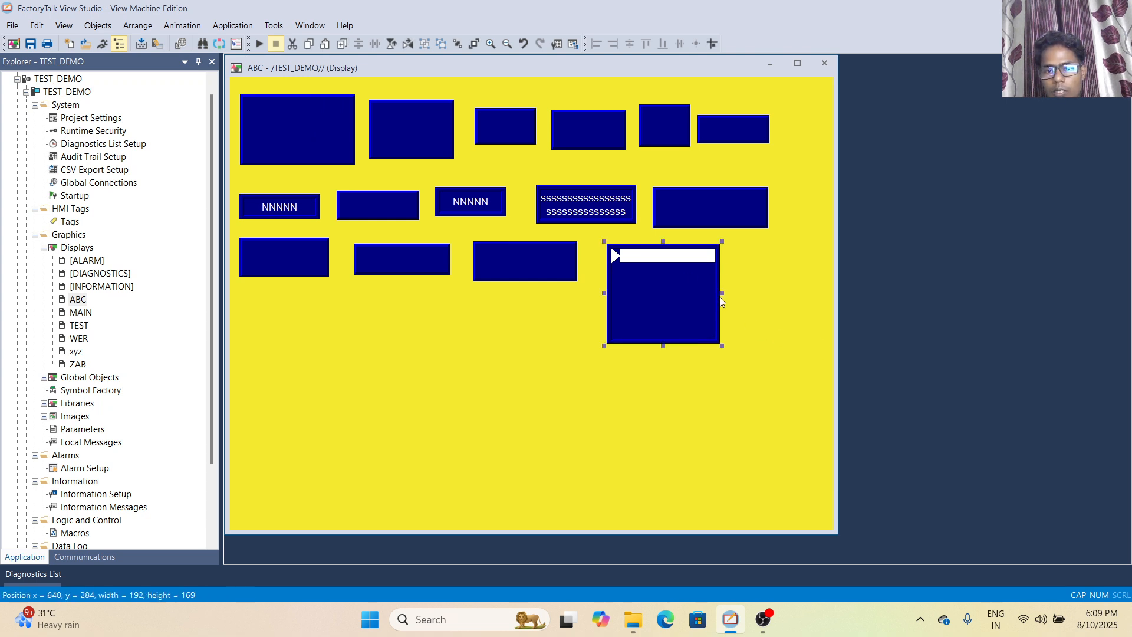
pyautogui.moveTo(723, 294); pyautogui.dragTo(759, 292)
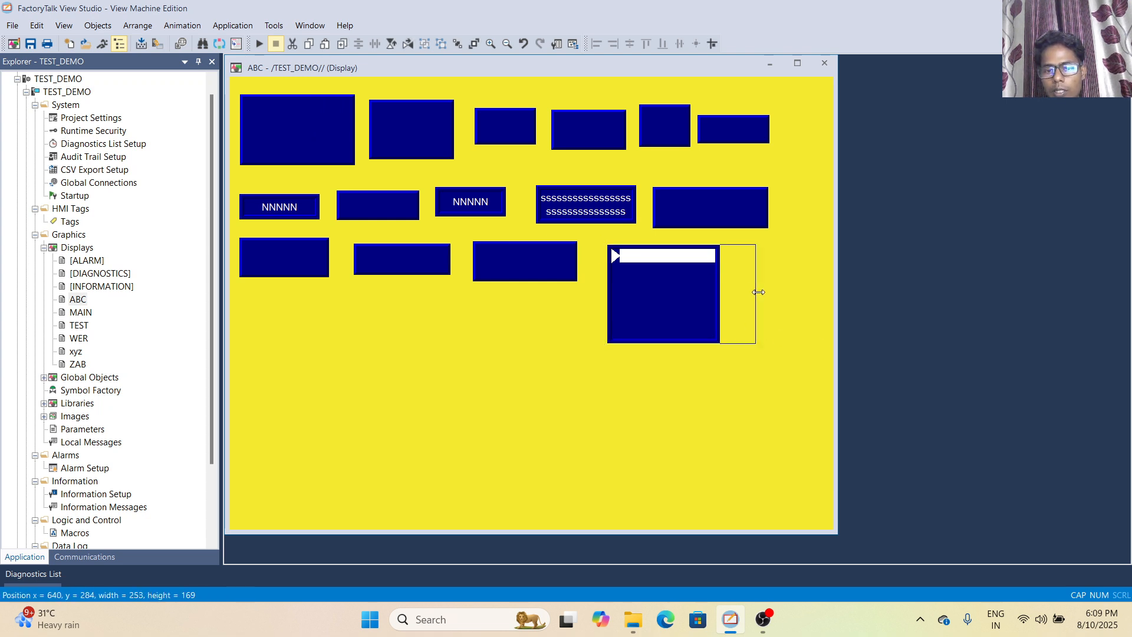
pyautogui.doubleClick(640, 294)
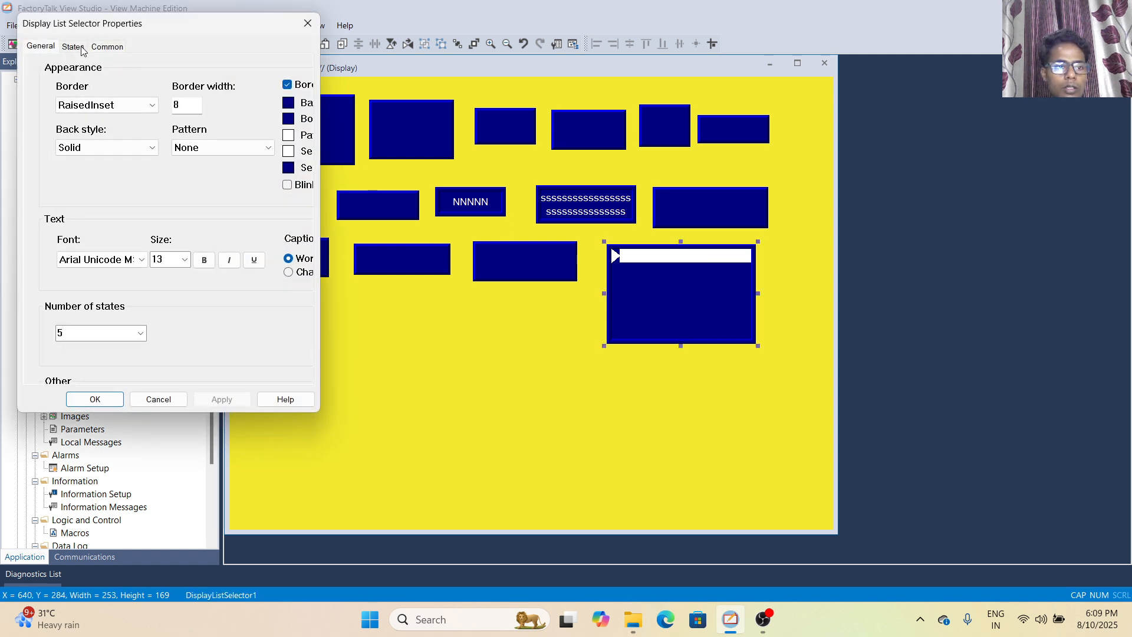
pyautogui.click(84, 47)
pyautogui.click(59, 99)
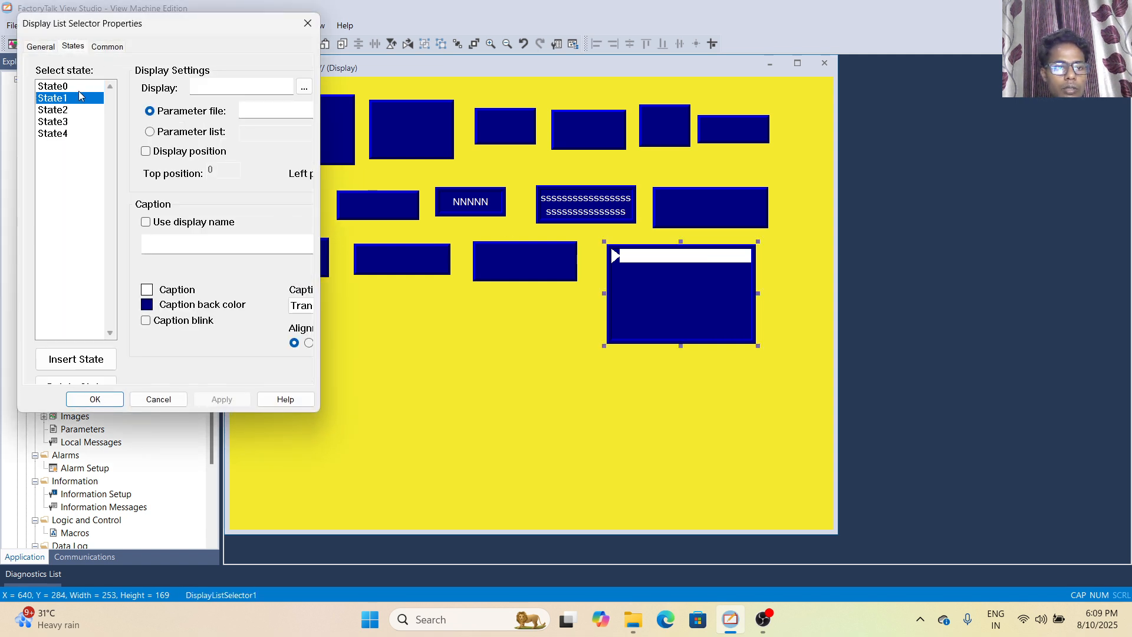
pyautogui.click(304, 87)
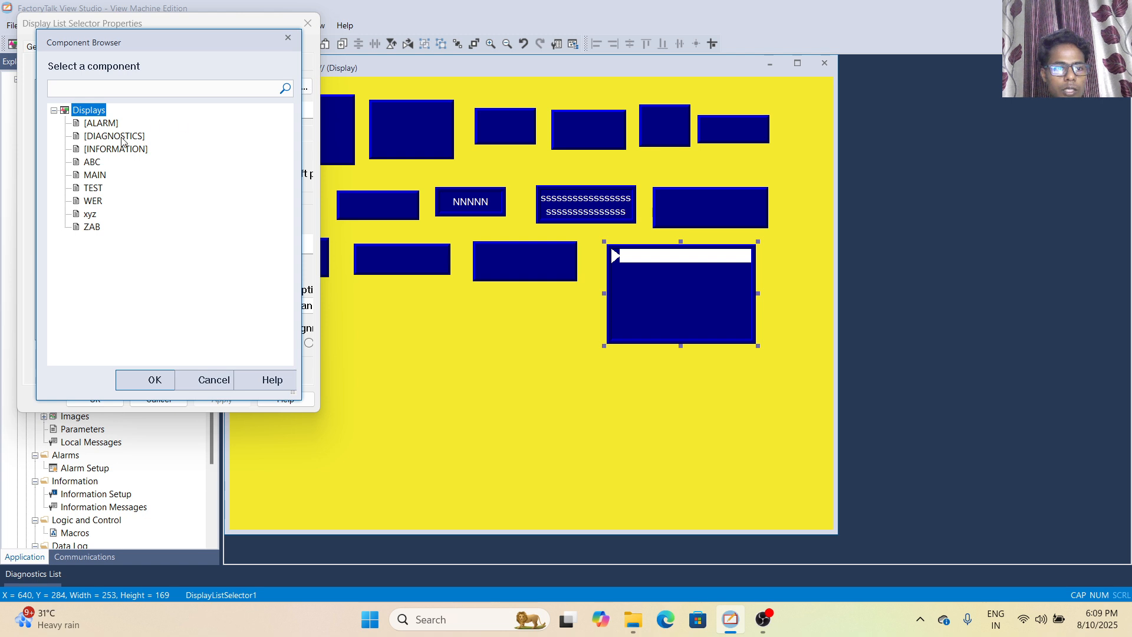
pyautogui.click(93, 163)
pyautogui.click(155, 380)
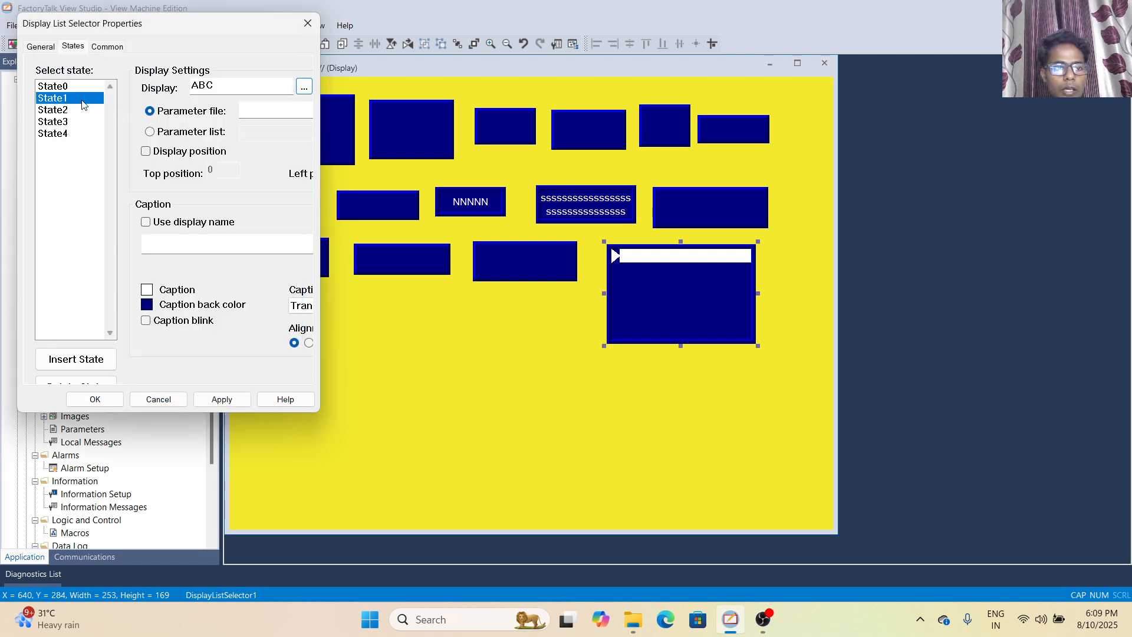
# Assign the MAIN display to State0 of the display list selector and accept its properties
pyautogui.click(71, 89)
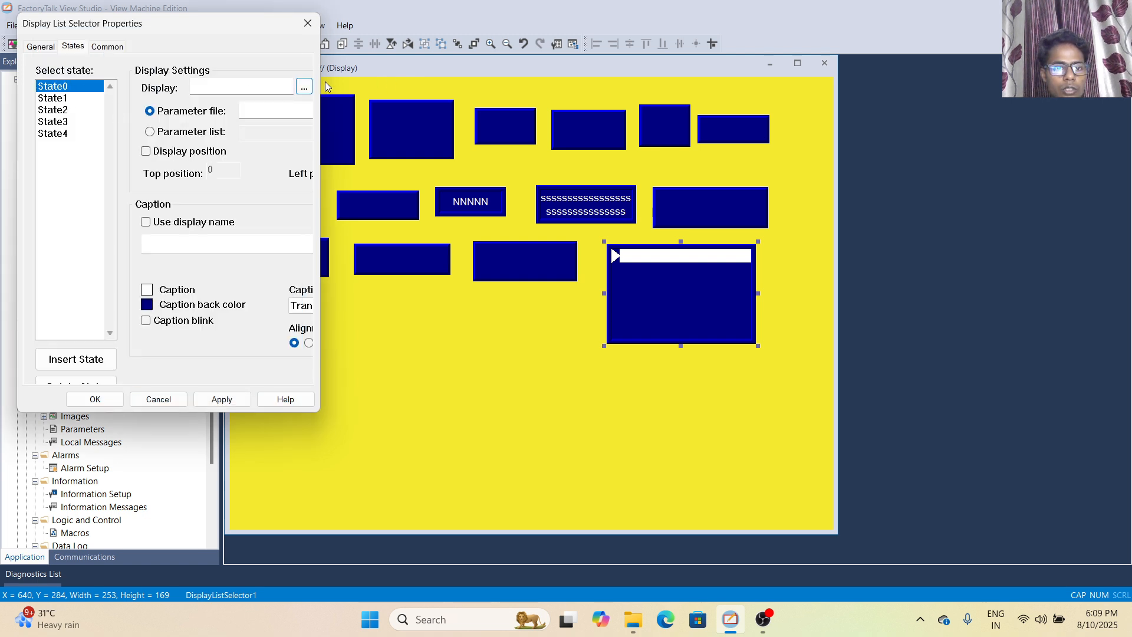
pyautogui.click(304, 88)
pyautogui.click(103, 176)
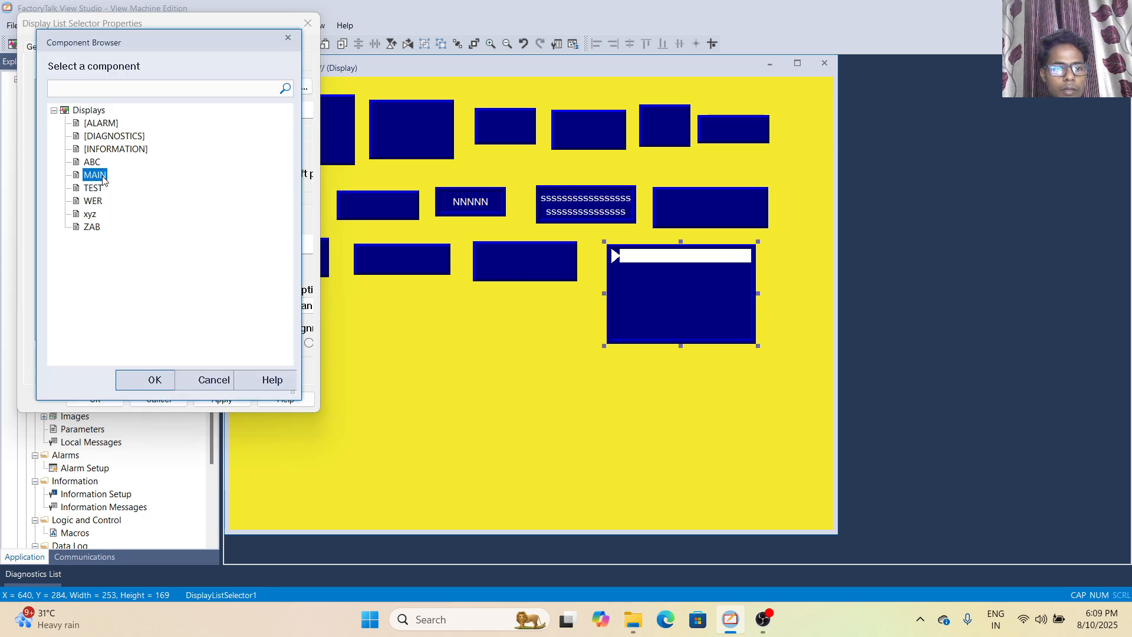
pyautogui.click(155, 379)
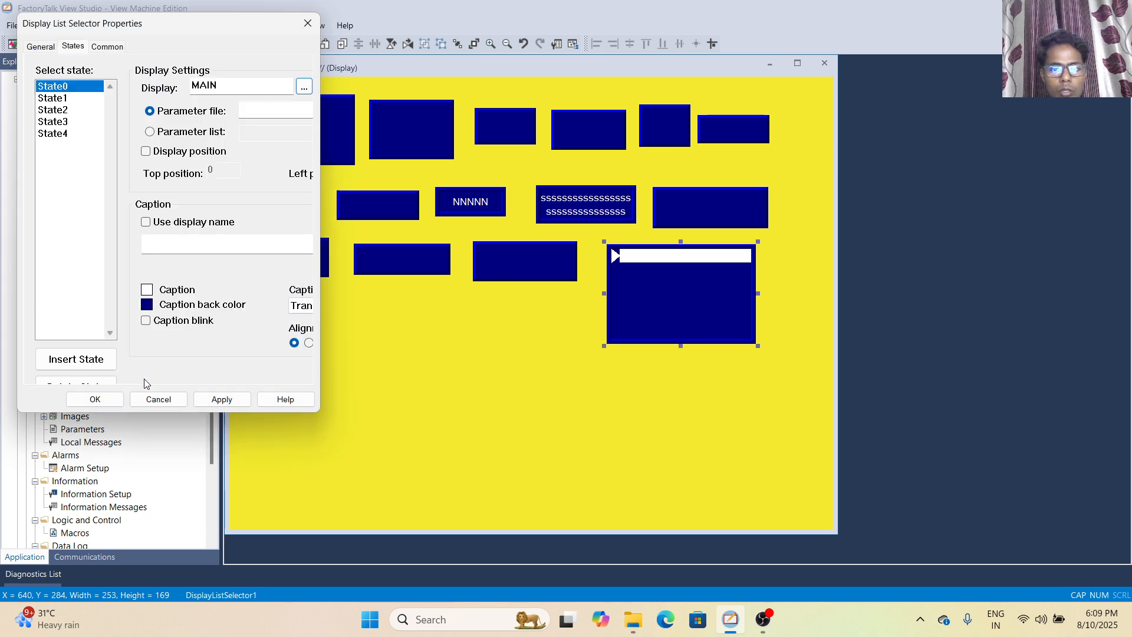
pyautogui.click(93, 402)
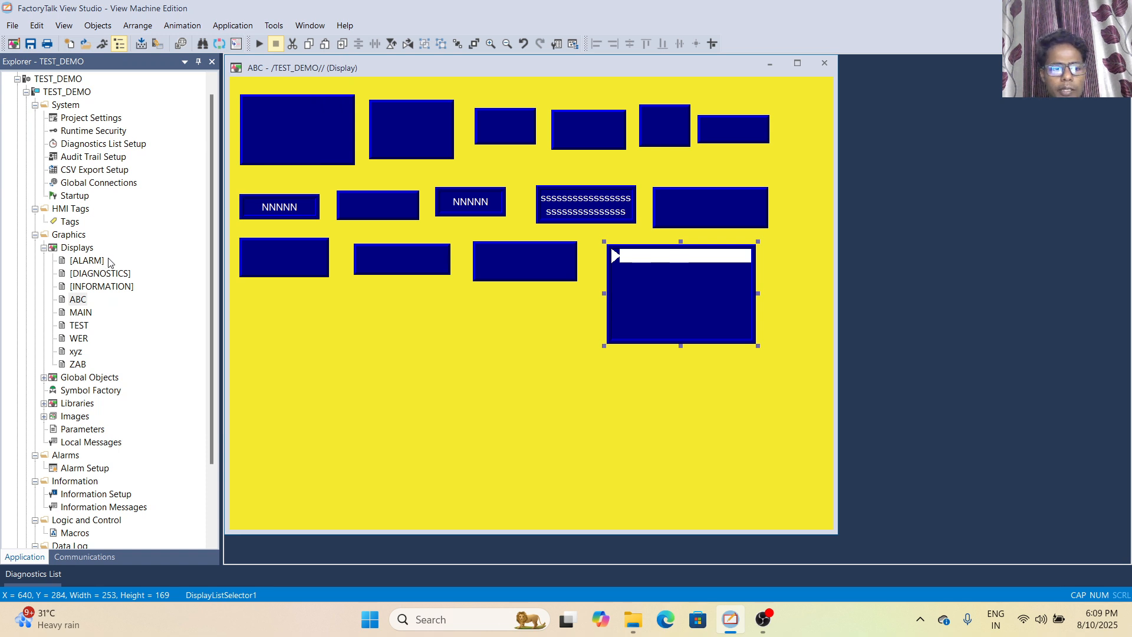
# Draw a multistate indicator below the goto display button and accept its default properties
pyautogui.click(93, 27)
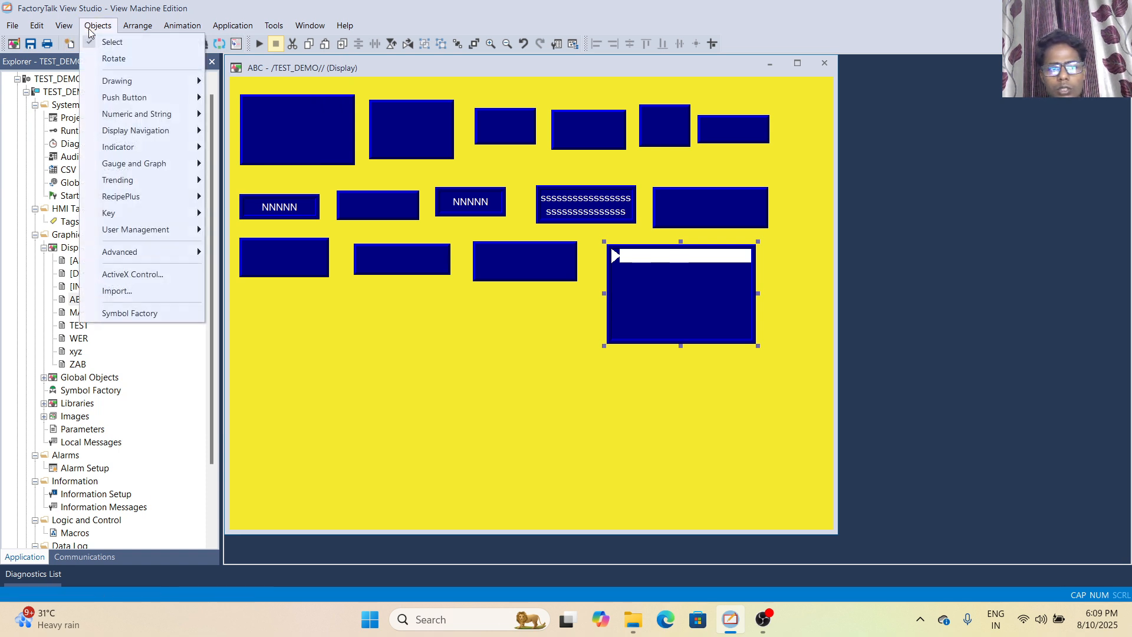
pyautogui.moveTo(158, 137)
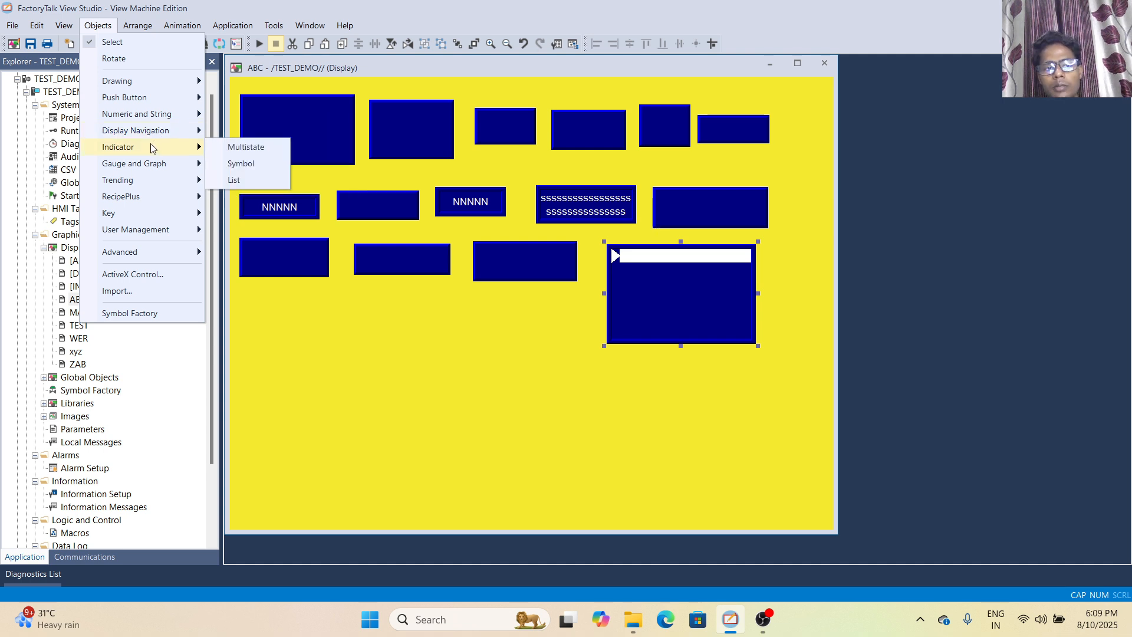
pyautogui.click(258, 160)
pyautogui.moveTo(246, 301); pyautogui.dragTo(321, 344)
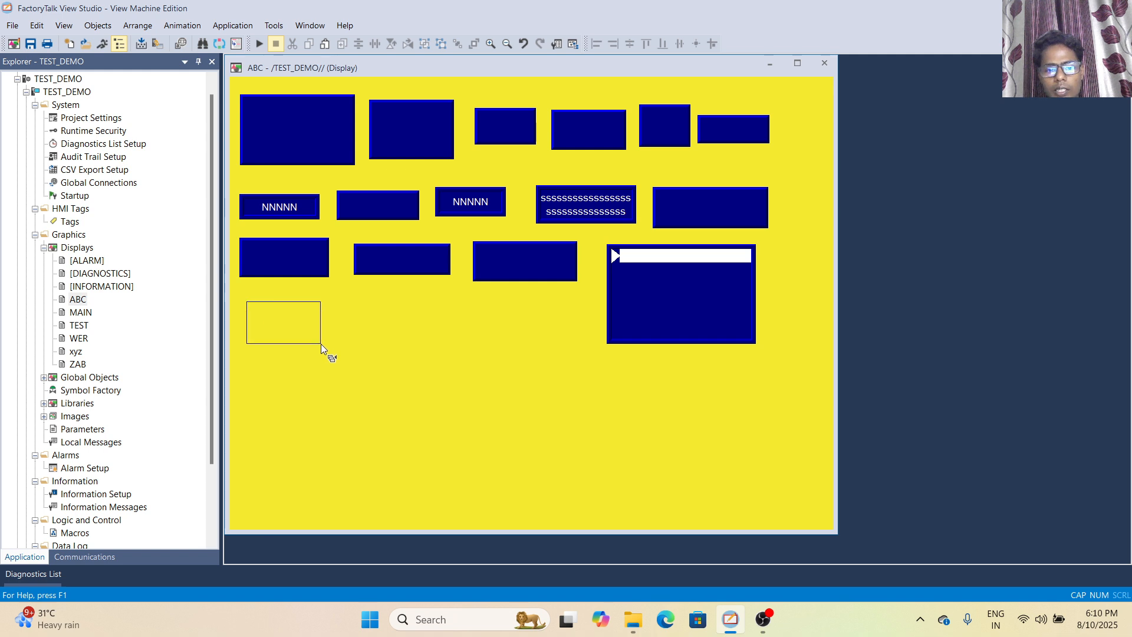
pyautogui.click(95, 400)
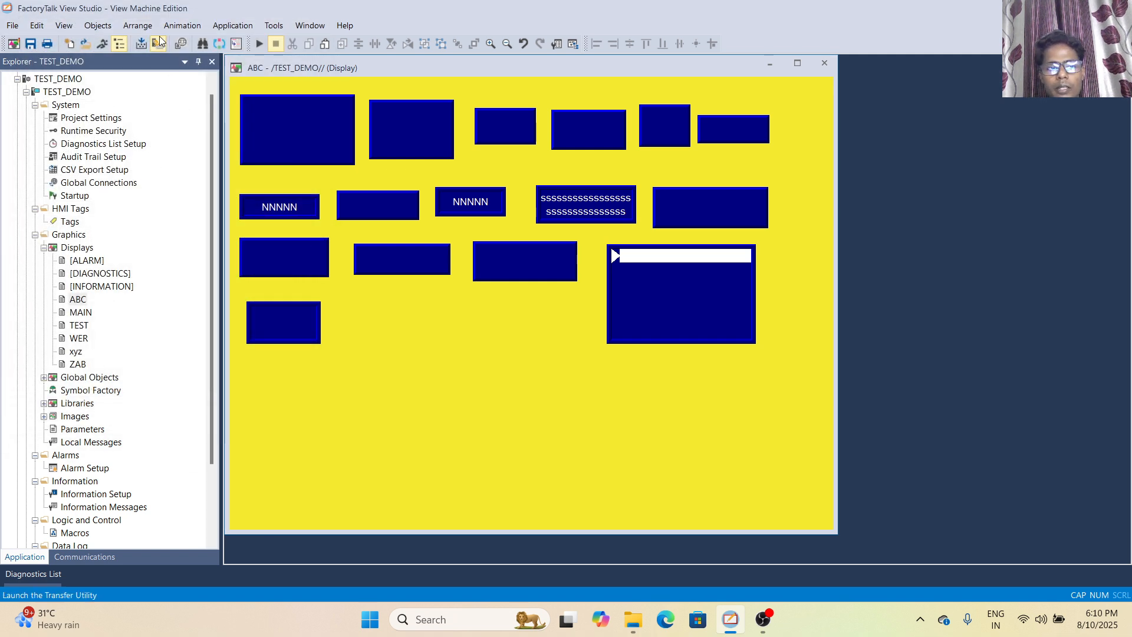
# Place a symbol indicator to the right of the multistate indicator, using the Backspace image
pyautogui.click(98, 26)
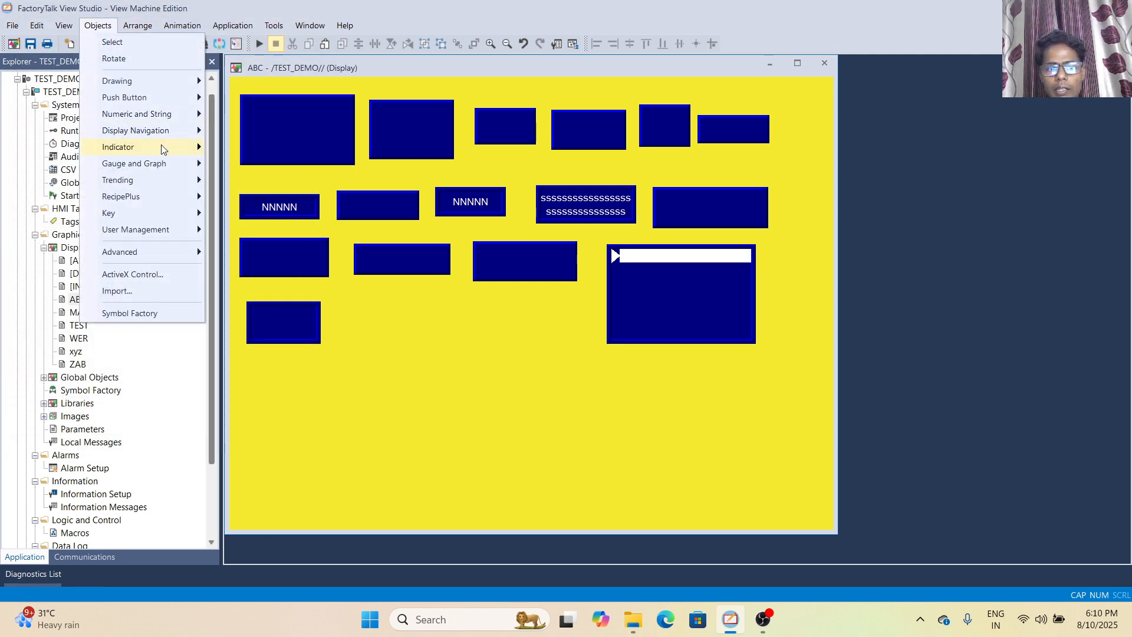
pyautogui.click(239, 163)
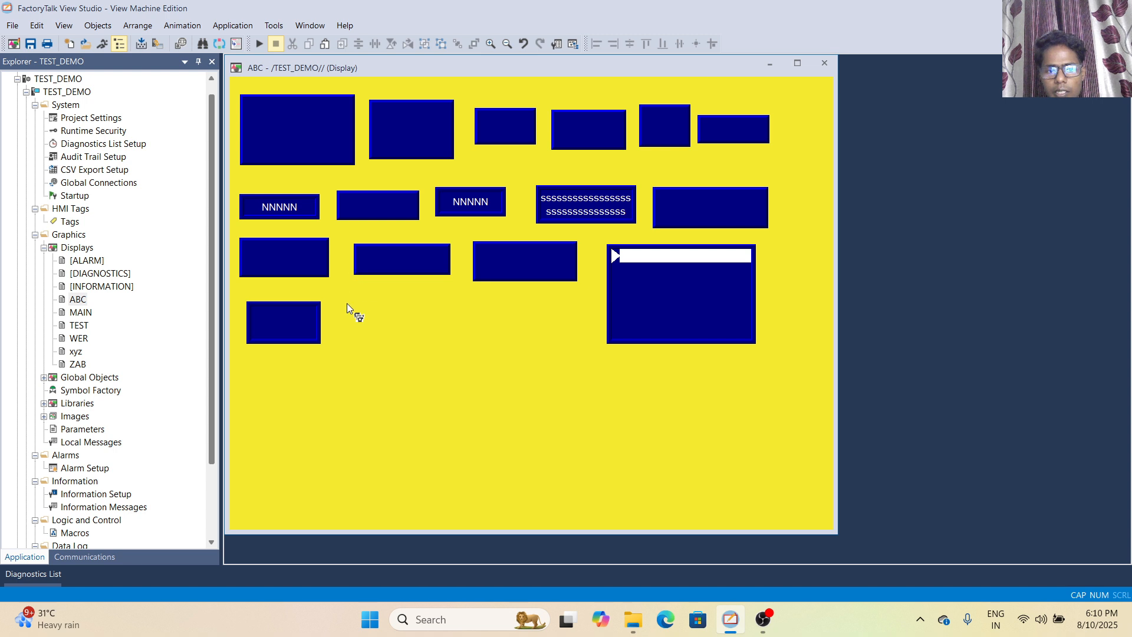
pyautogui.moveTo(347, 303); pyautogui.dragTo(423, 345)
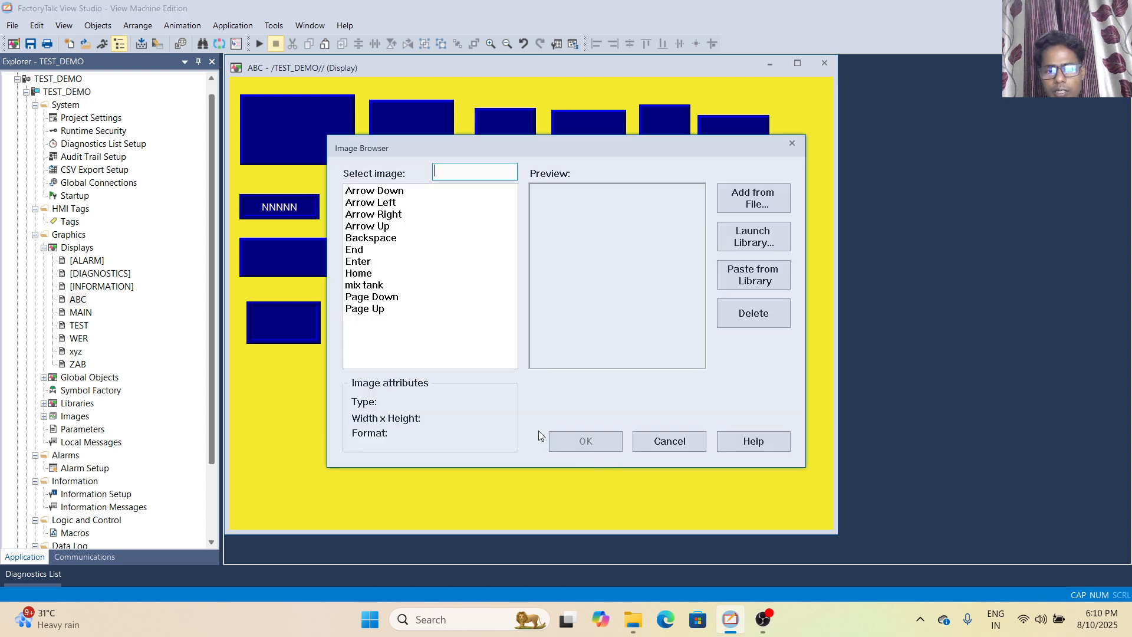
pyautogui.click(389, 285)
pyautogui.click(375, 239)
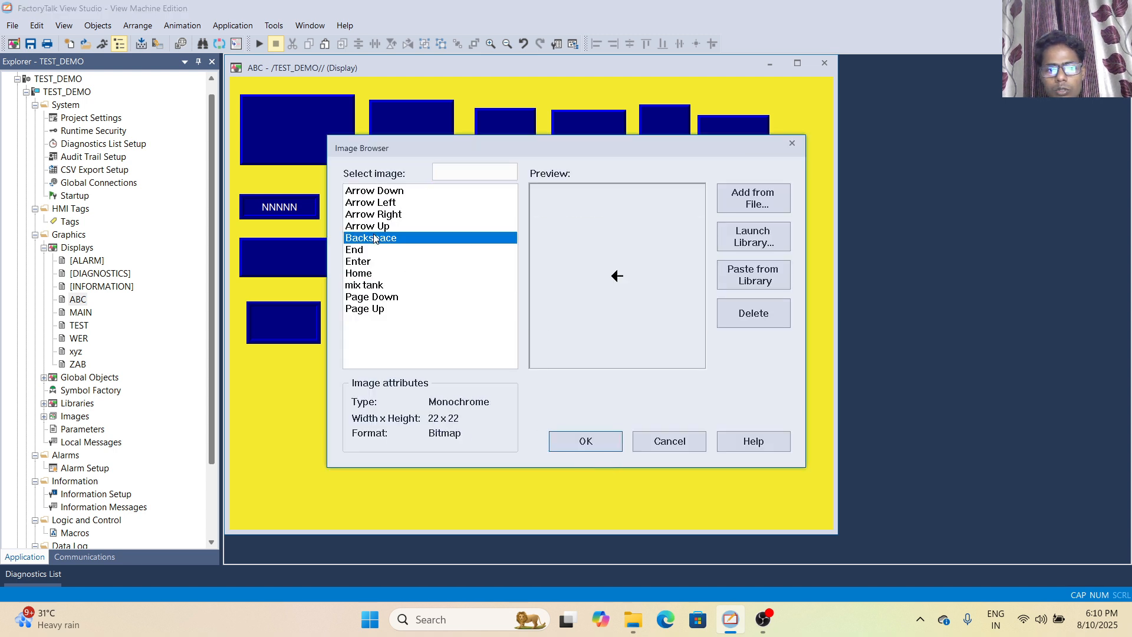
pyautogui.click(597, 445)
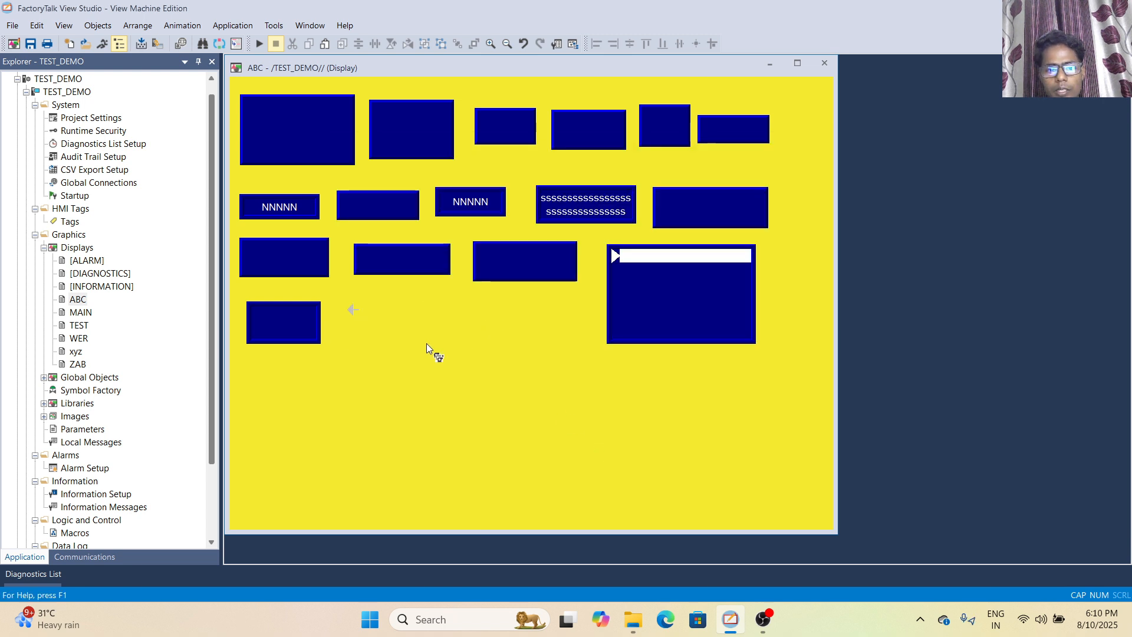
# Draw a list indicator to the right of the symbol and review its states, leaving the properties unedited
pyautogui.click(98, 25)
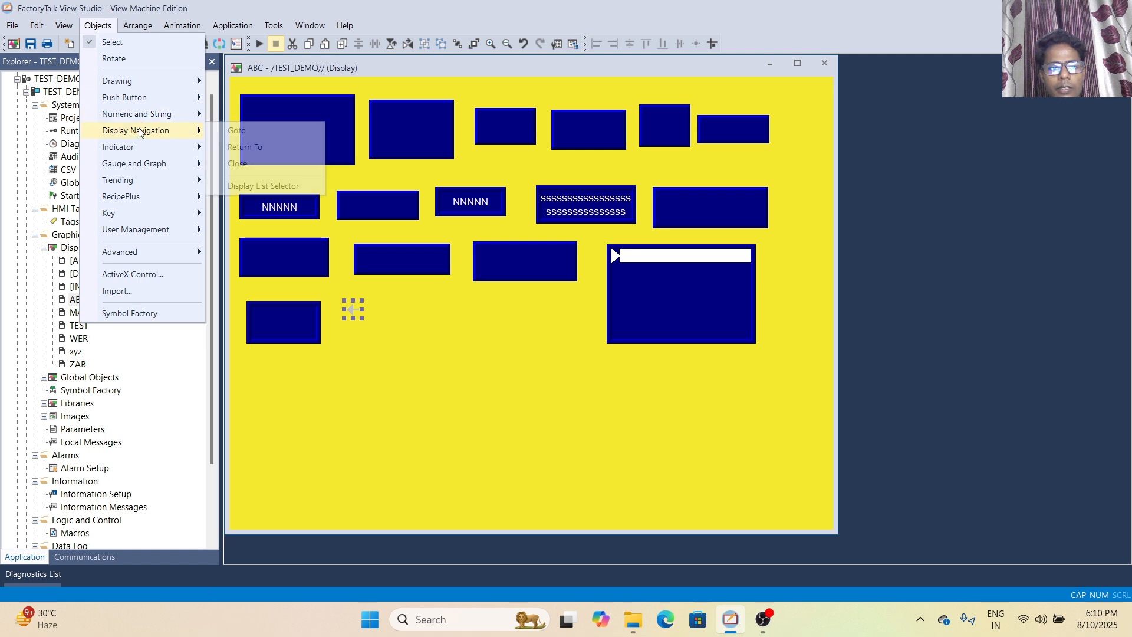
pyautogui.moveTo(143, 147)
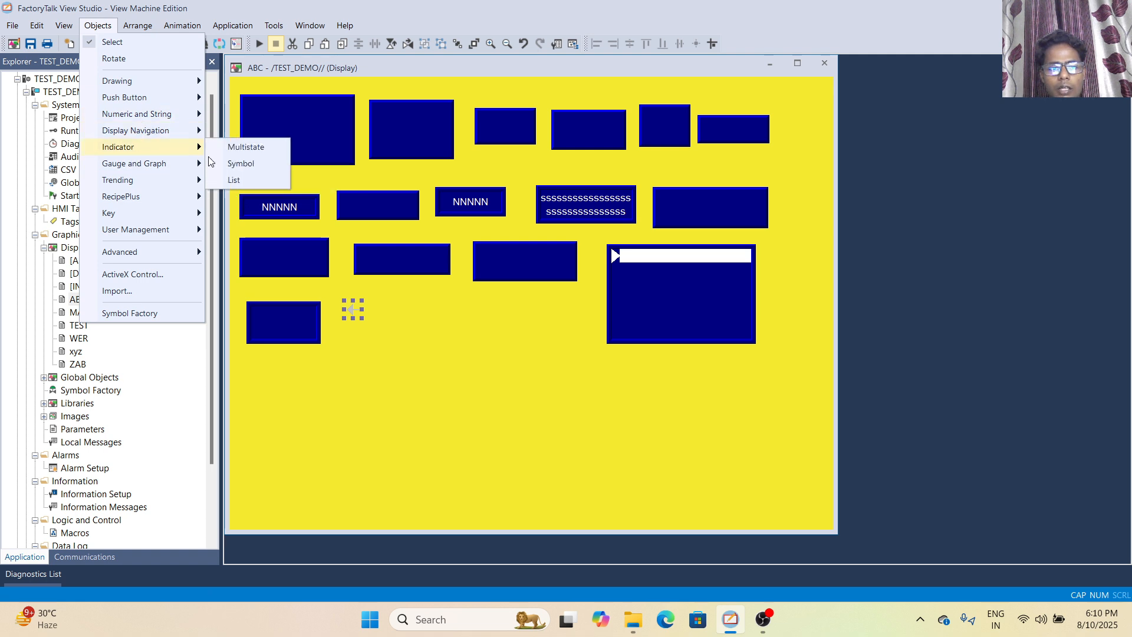
pyautogui.click(233, 179)
pyautogui.moveTo(415, 314); pyautogui.dragTo(535, 370)
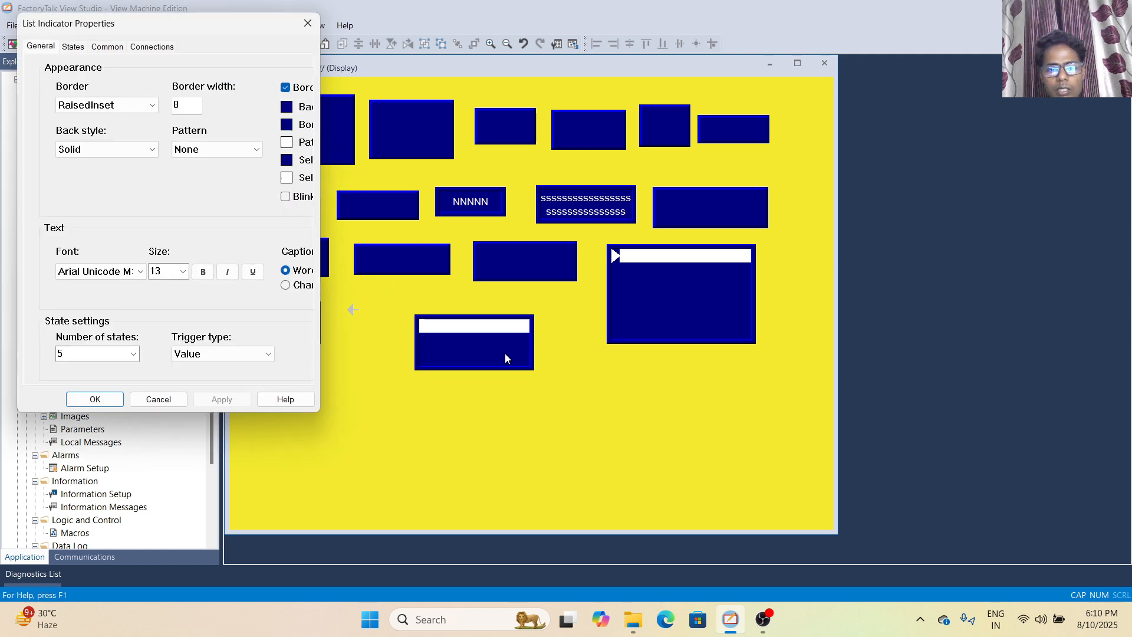
pyautogui.click(73, 47)
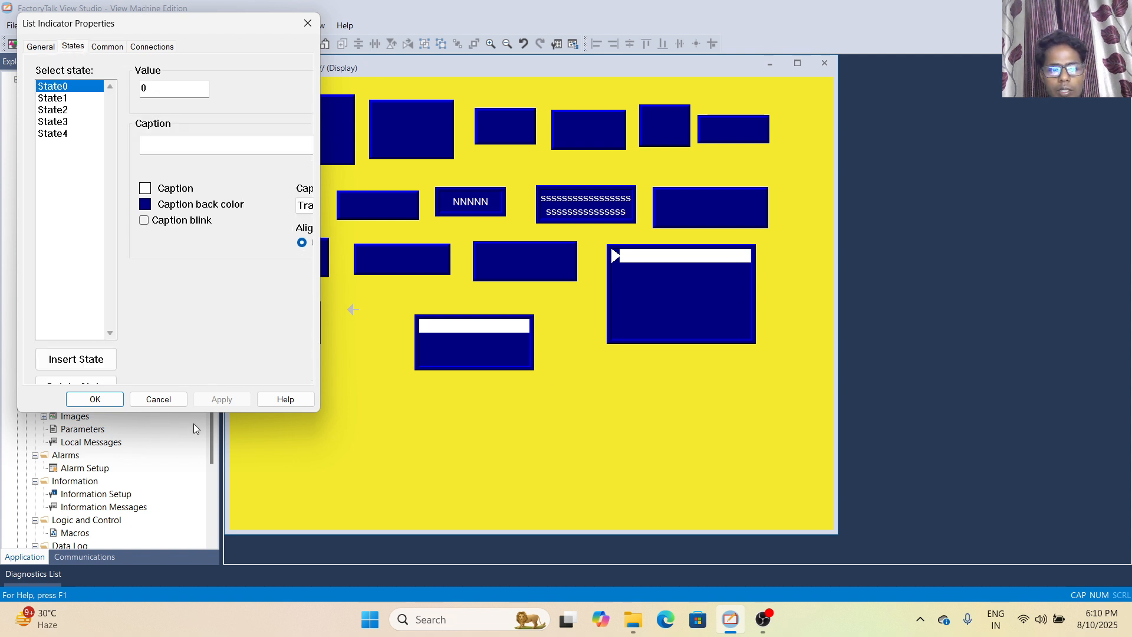
pyautogui.click(158, 399)
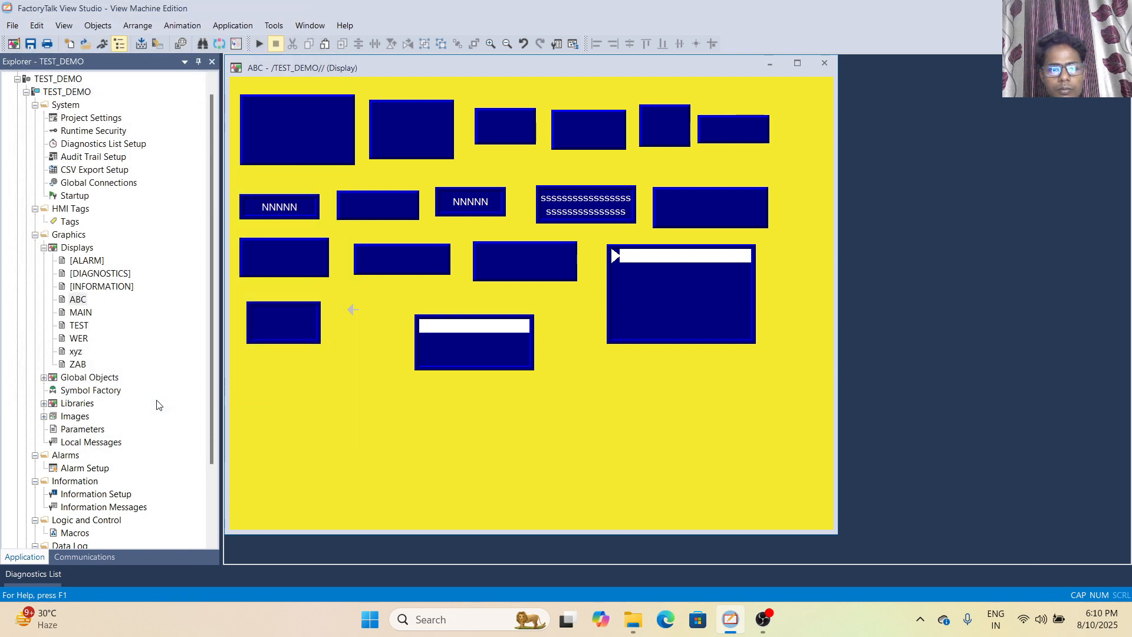
# Draw a bar graph below the multistate indicator and accept its default properties
pyautogui.click(99, 27)
pyautogui.moveTo(138, 169)
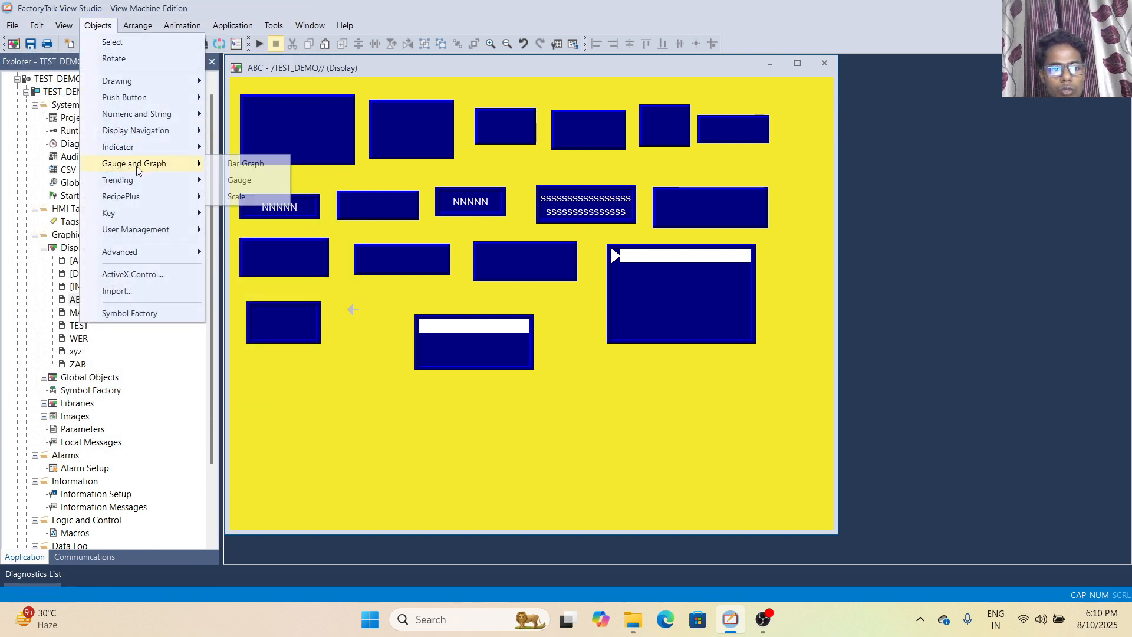
pyautogui.click(252, 180)
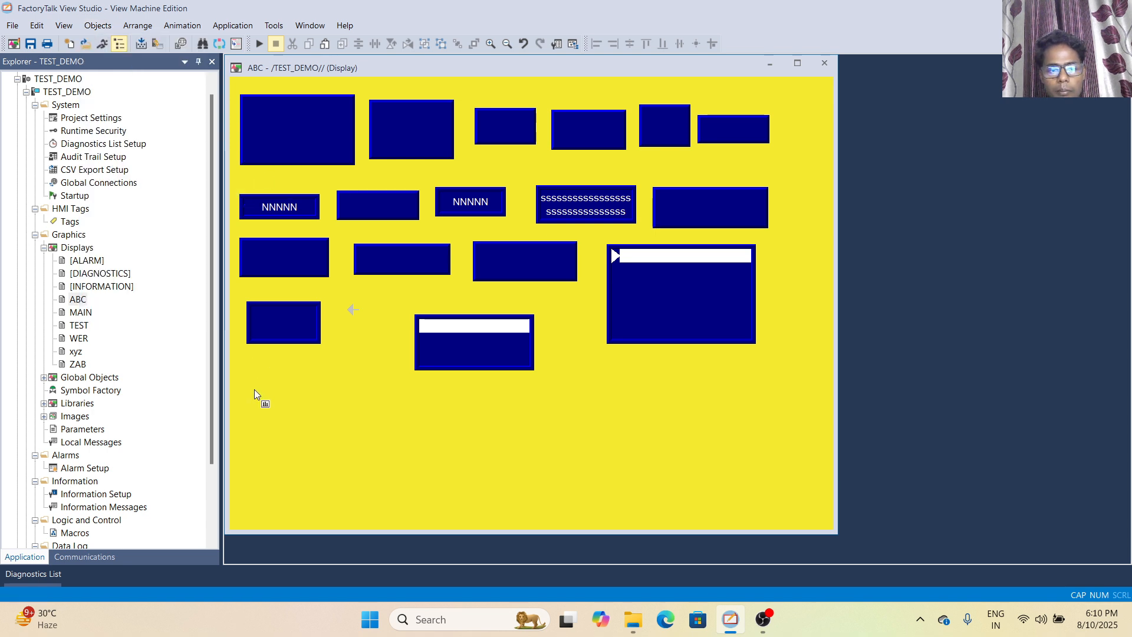
pyautogui.moveTo(255, 391); pyautogui.dragTo(341, 449)
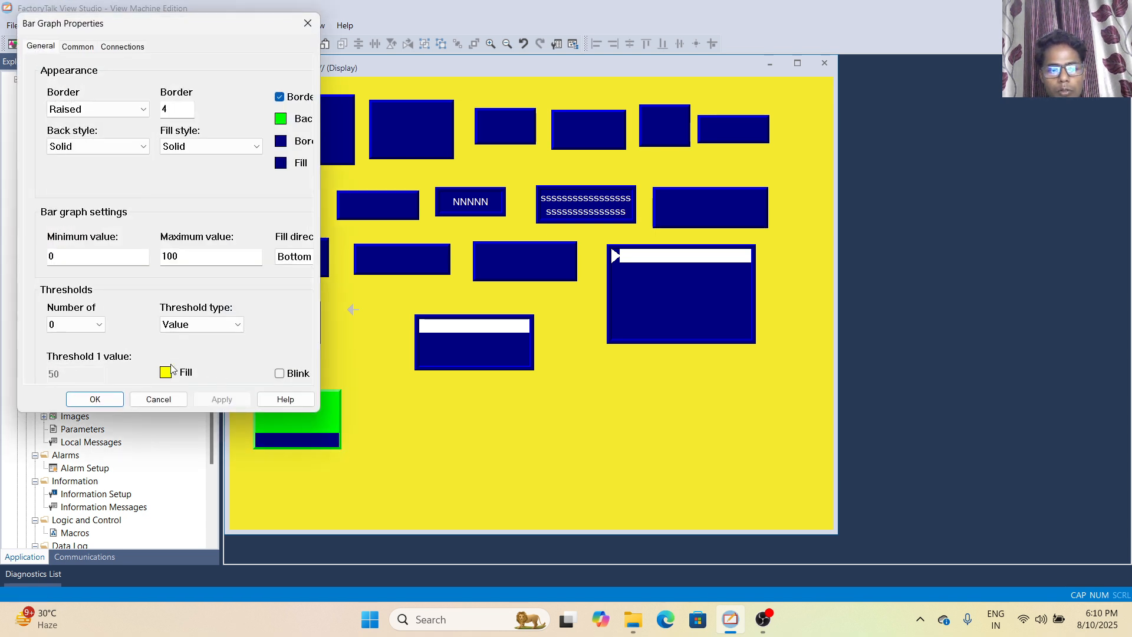
pyautogui.click(92, 403)
# Draw a gauge to the right of the bar graph and accept its default properties
pyautogui.click(87, 28)
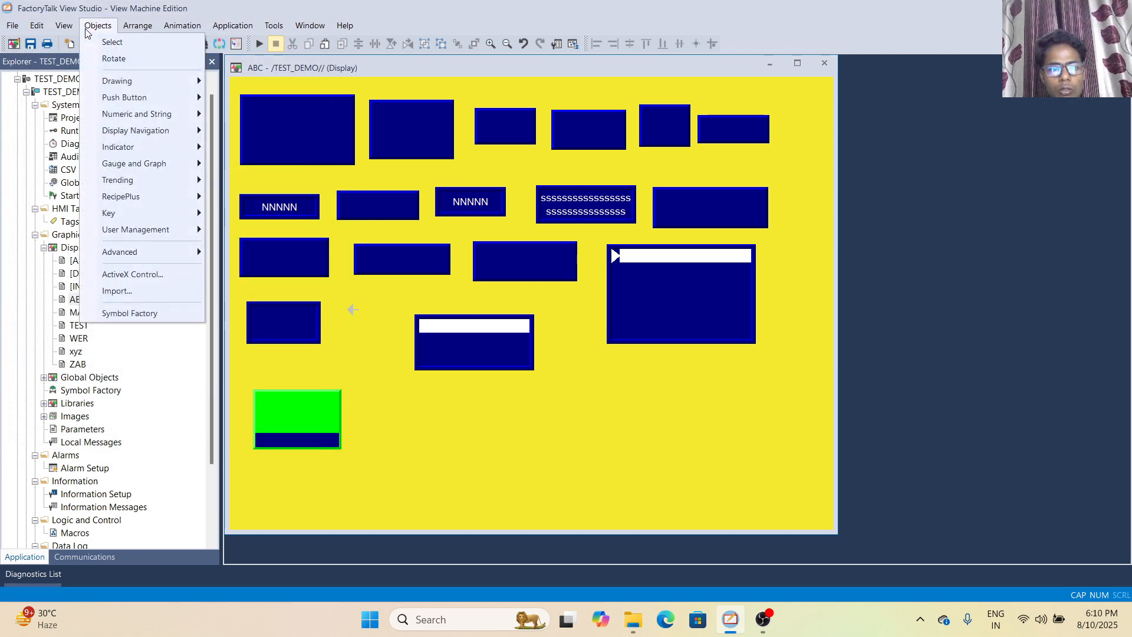
pyautogui.moveTo(160, 166)
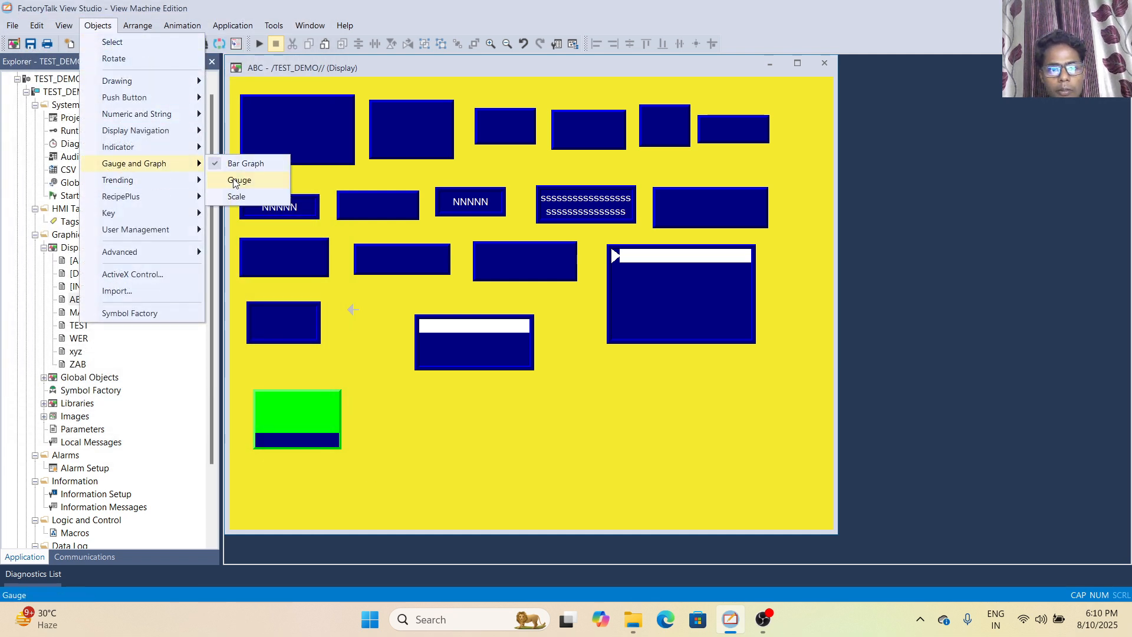
pyautogui.click(239, 180)
pyautogui.moveTo(381, 386); pyautogui.dragTo(480, 459)
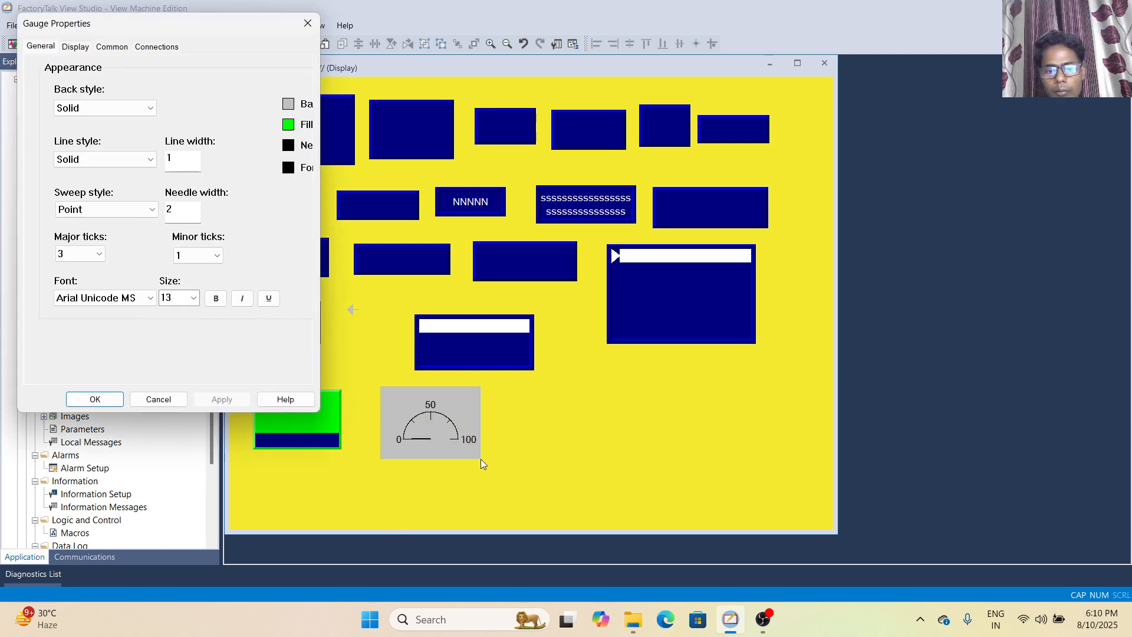
pyautogui.click(94, 400)
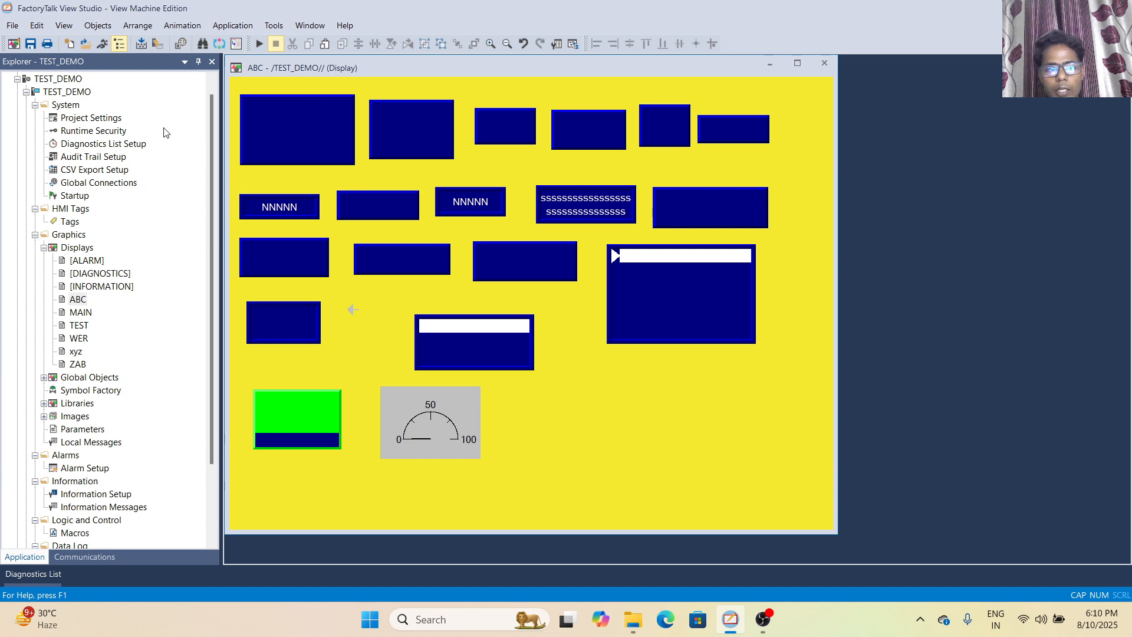
# Draw a scale to the right of the gauge on the ABC display and accept its default properties
pyautogui.click(98, 30)
pyautogui.moveTo(137, 197)
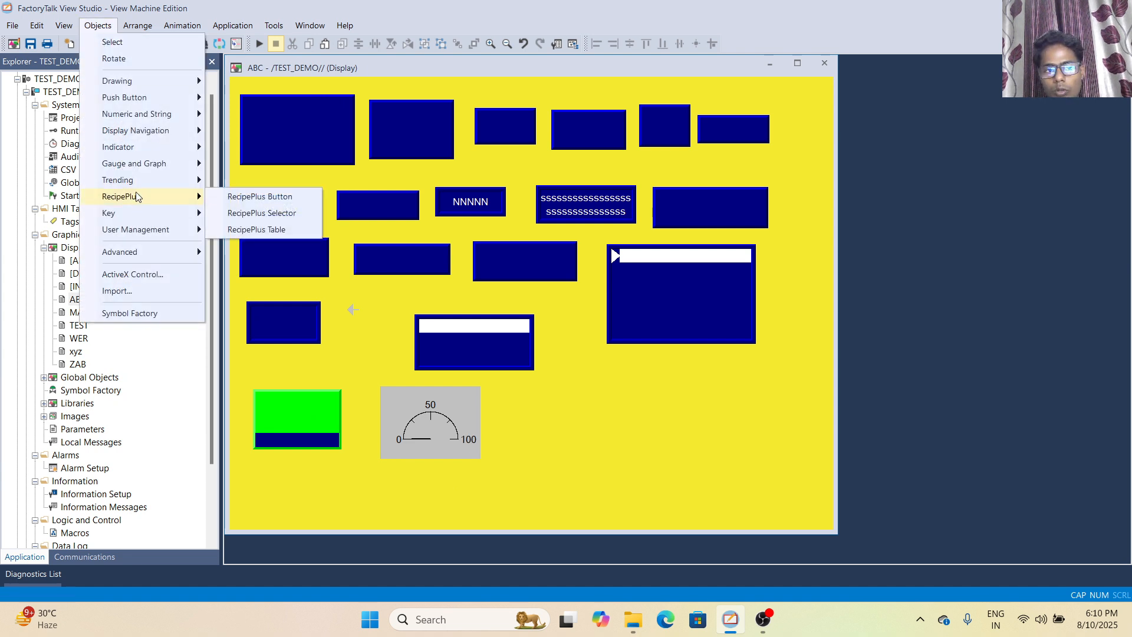
pyautogui.moveTo(150, 165)
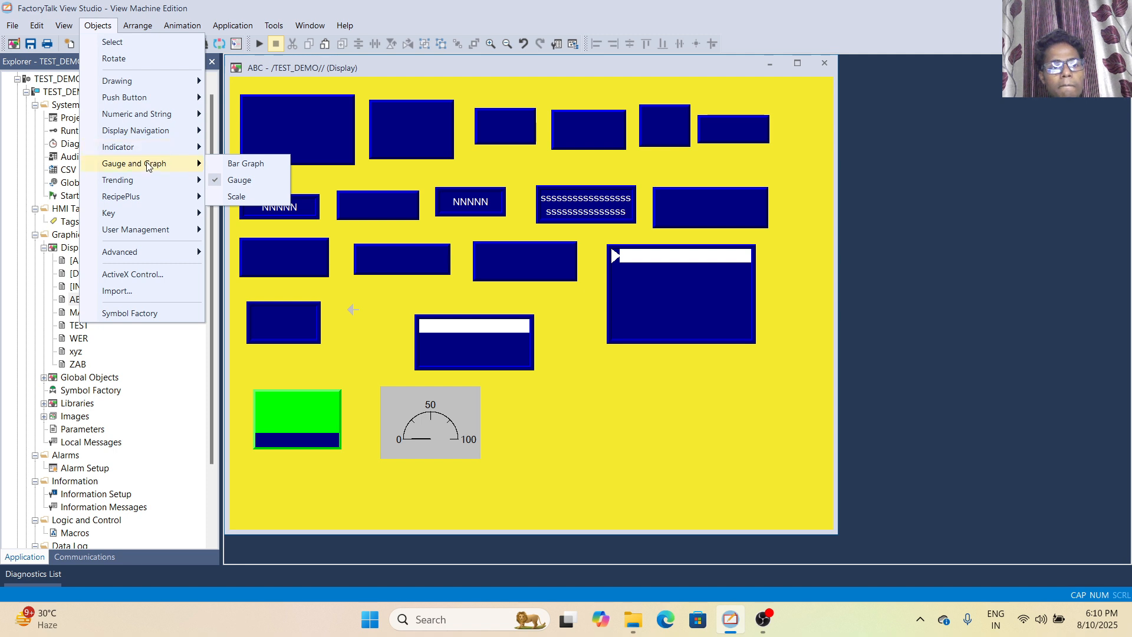
pyautogui.click(239, 180)
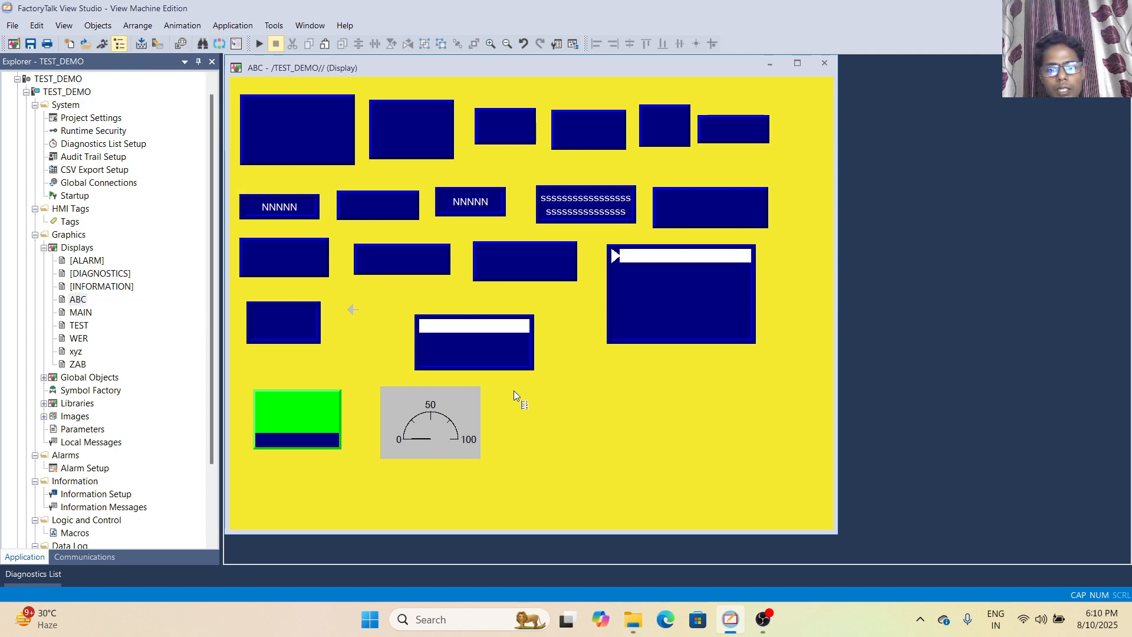
pyautogui.moveTo(507, 388); pyautogui.dragTo(675, 462)
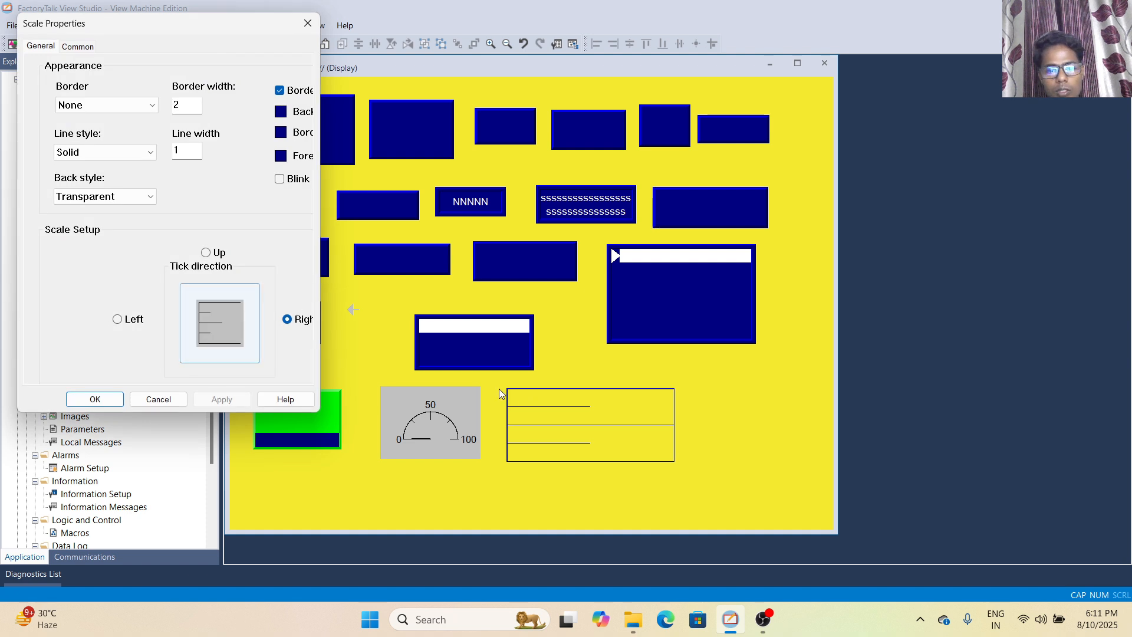
pyautogui.click(98, 401)
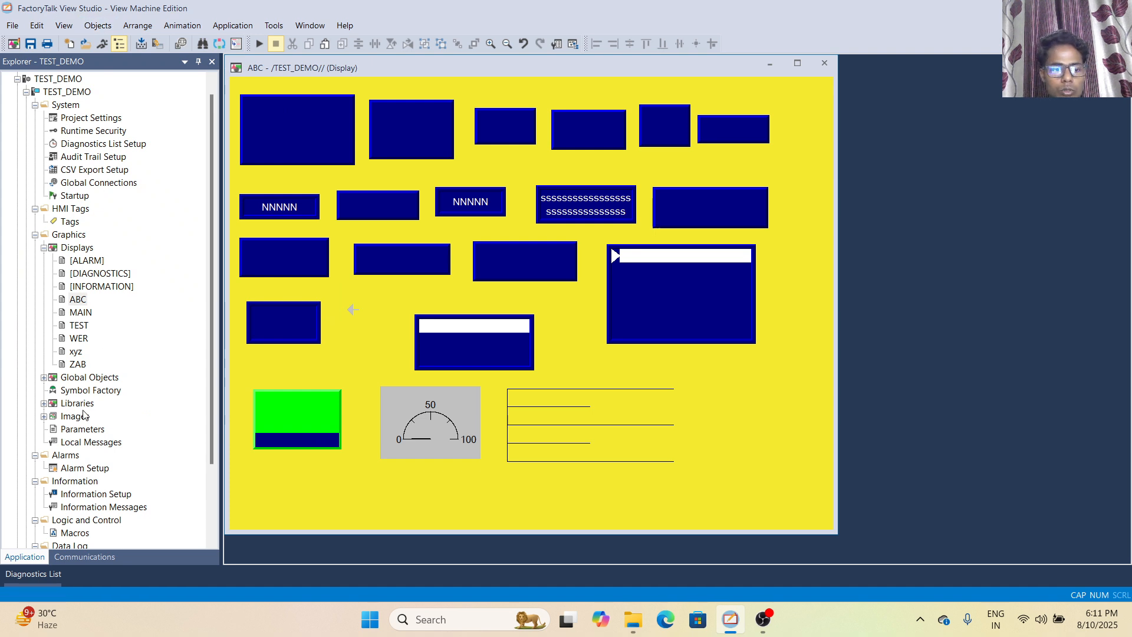
# Open the ZAB display and draw a trend Pause button about 199 by 91 near the display's upper left, keeping the default properties
pyautogui.doubleClick(79, 366)
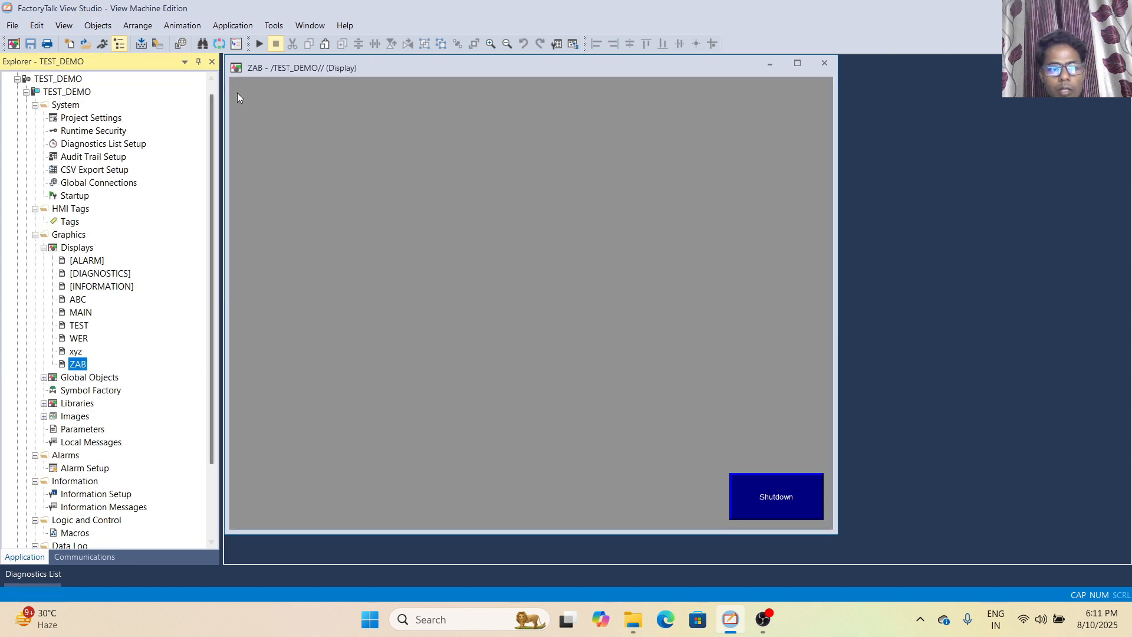
pyautogui.click(98, 25)
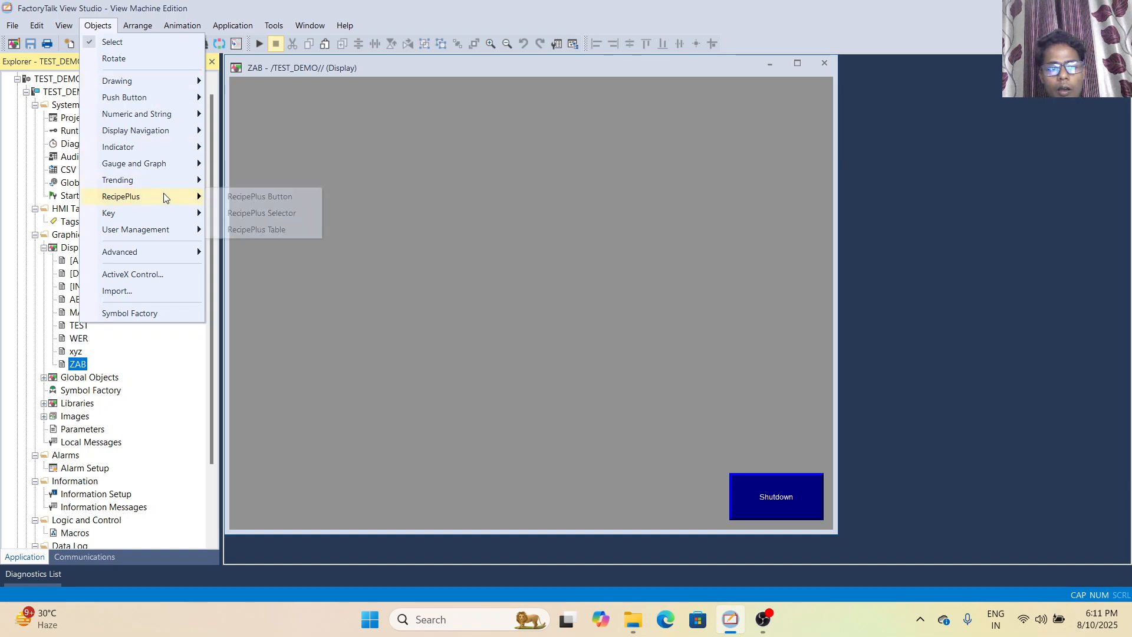
pyautogui.moveTo(178, 190)
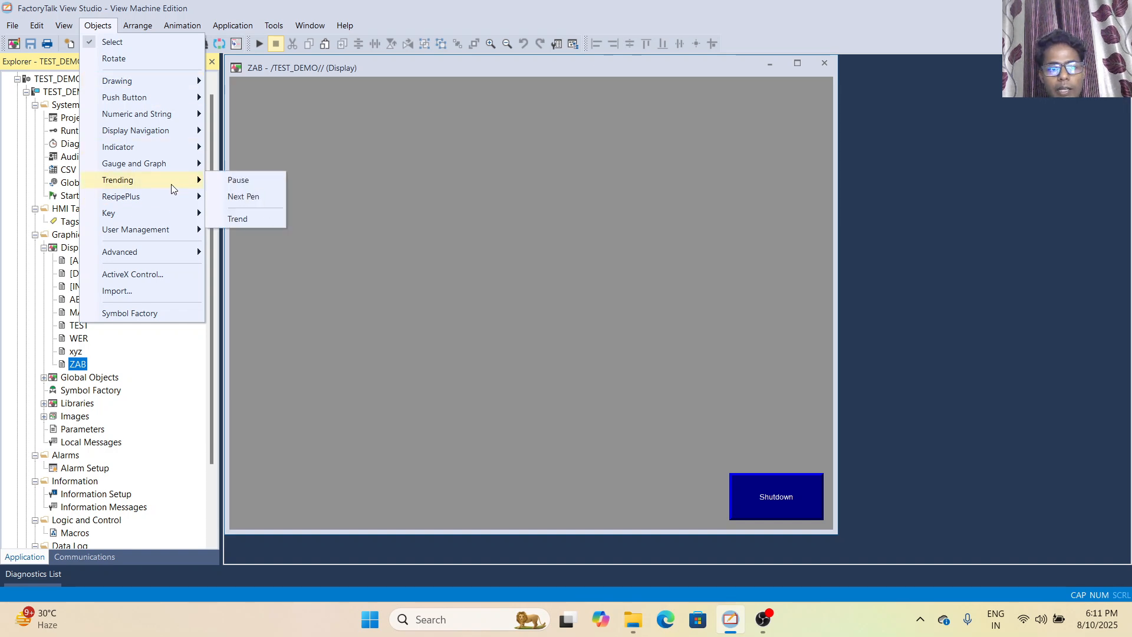
pyautogui.click(237, 181)
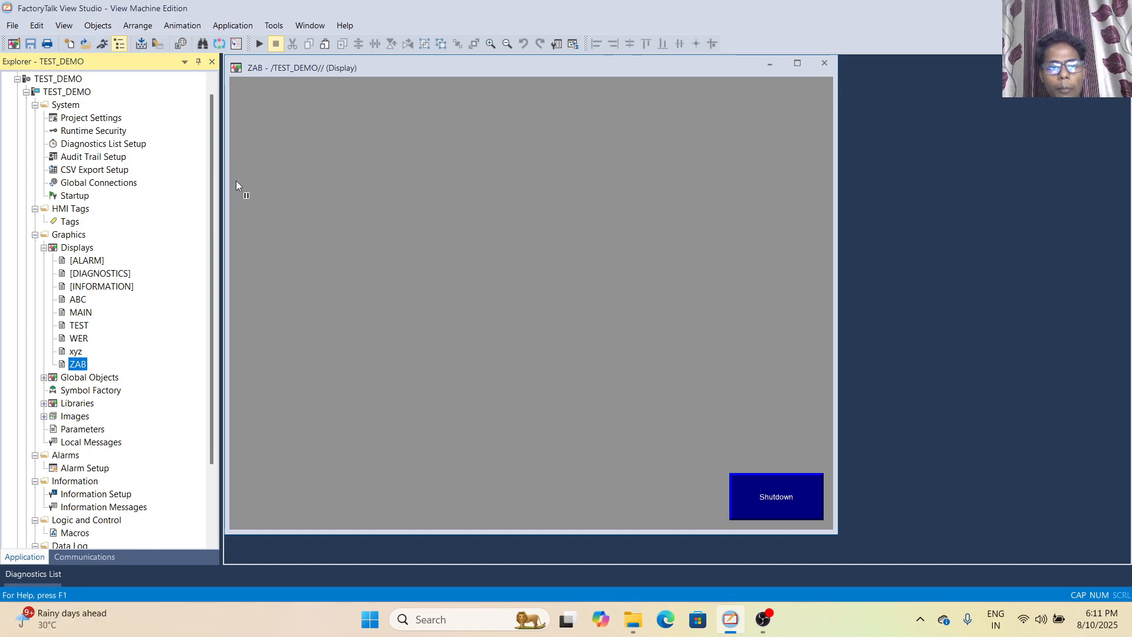
pyautogui.moveTo(243, 103); pyautogui.dragTo(361, 157)
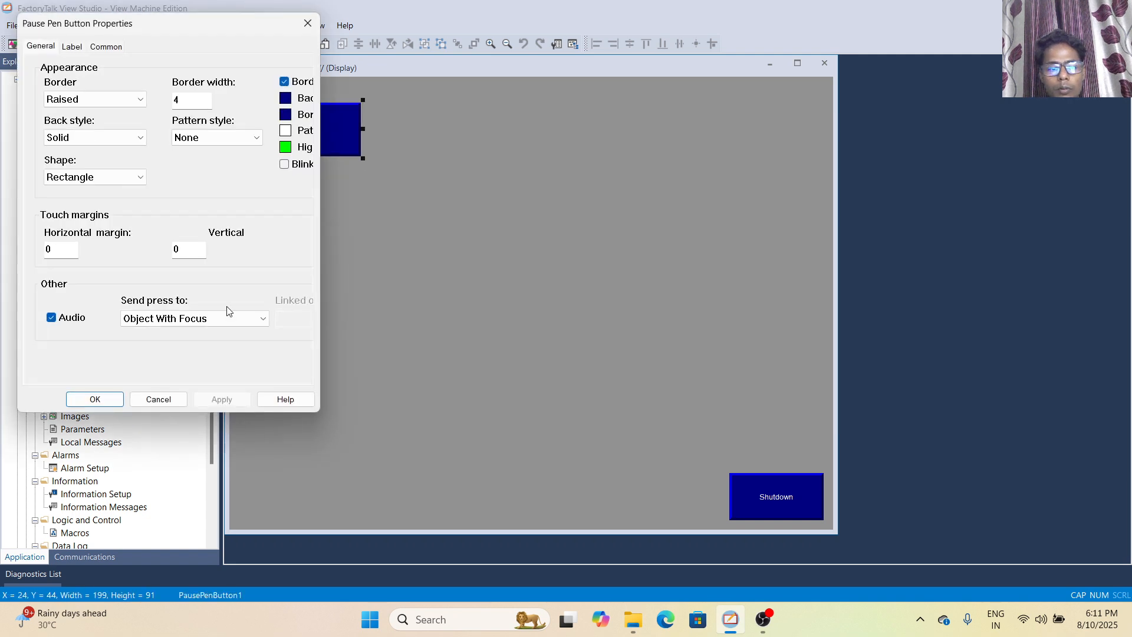
pyautogui.click(95, 399)
# Draw a Next Pen button about 189 by 93 to the right of the Pause button and accept its default properties
pyautogui.click(98, 25)
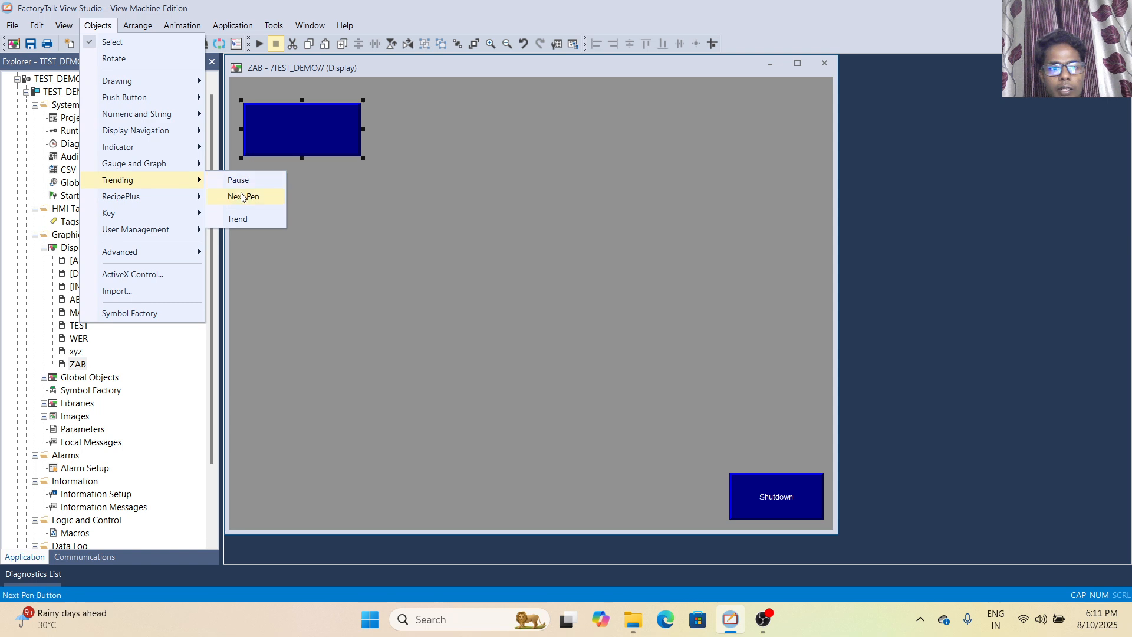
pyautogui.click(242, 196)
pyautogui.moveTo(430, 133); pyautogui.dragTo(490, 159)
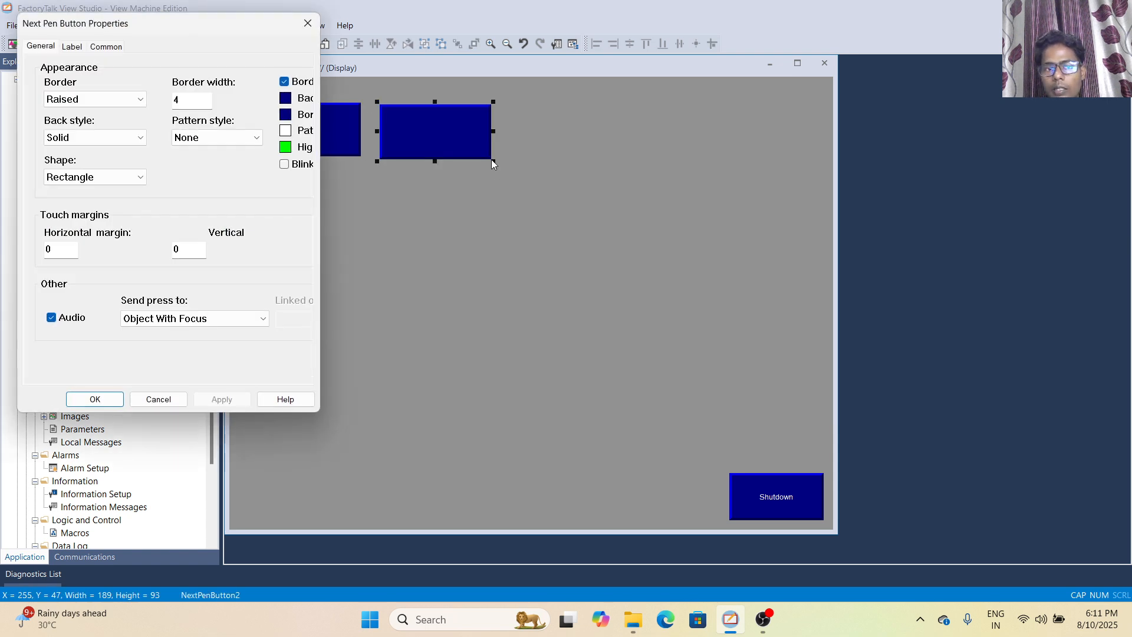
pyautogui.click(94, 399)
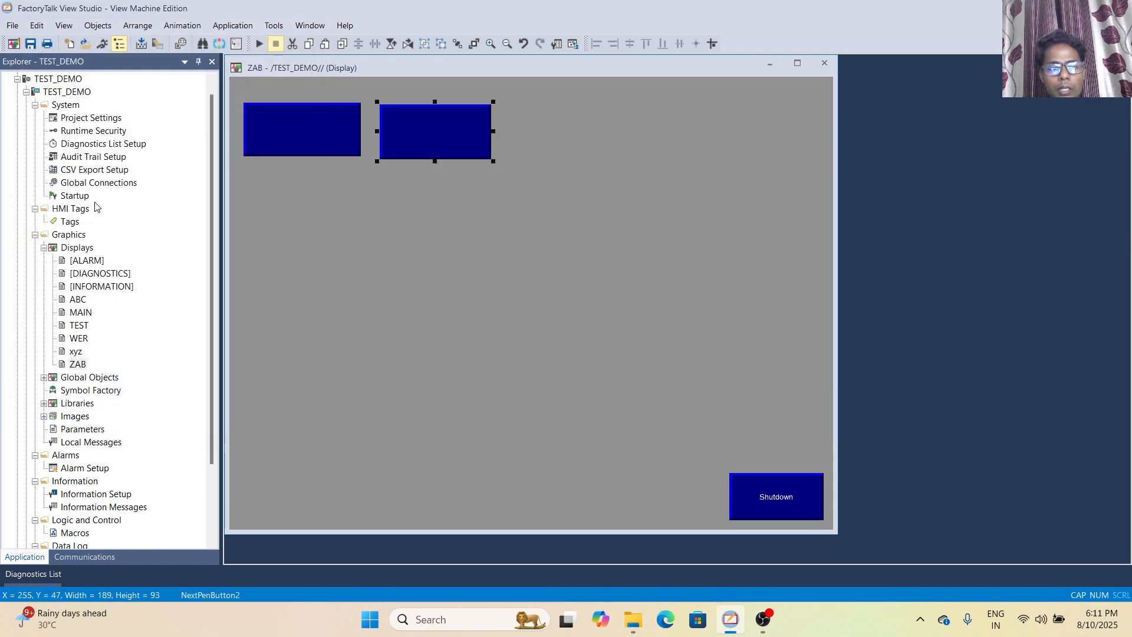
# Draw a trend object about 251 by 105 to the right of the Next Pen button, accepting its default properties
pyautogui.click(98, 25)
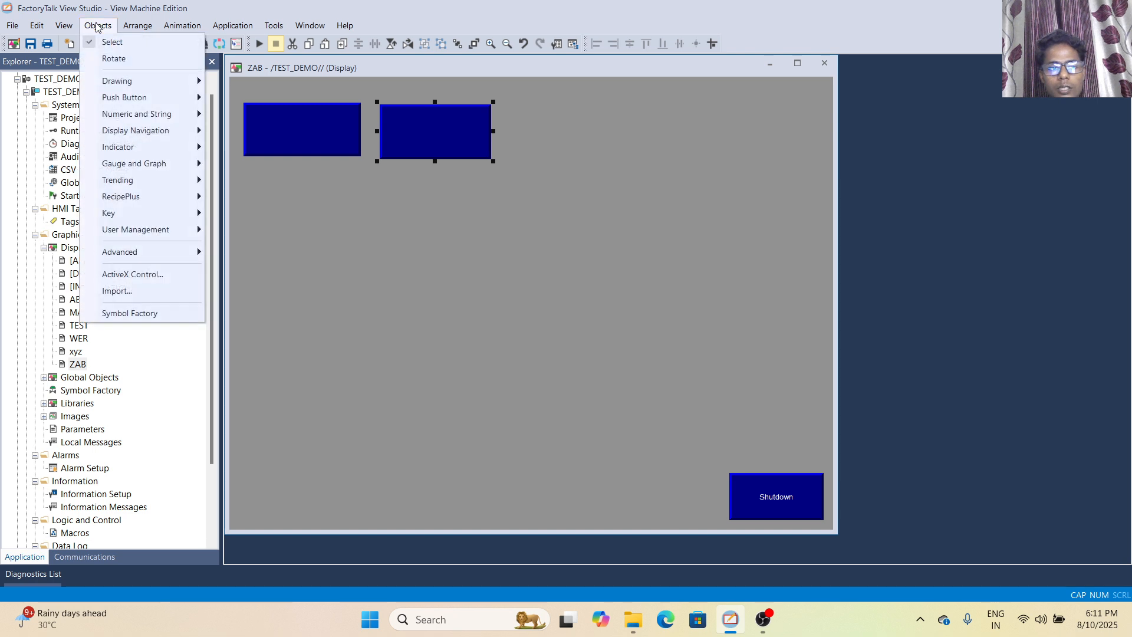
pyautogui.moveTo(138, 182)
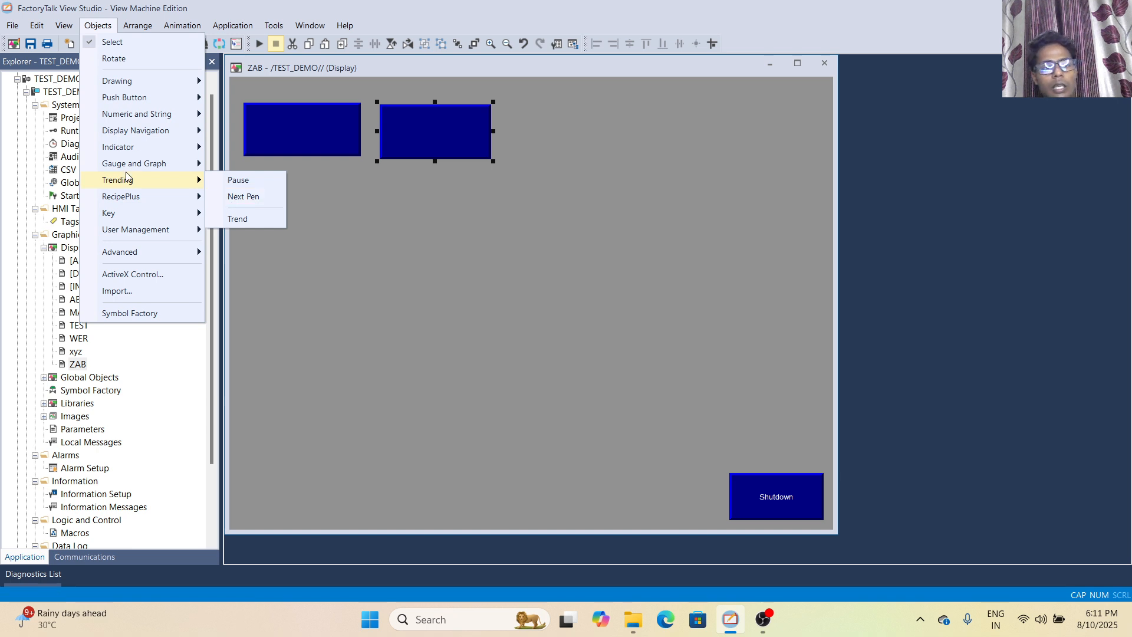
pyautogui.click(238, 219)
pyautogui.moveTo(522, 108); pyautogui.dragTo(670, 170)
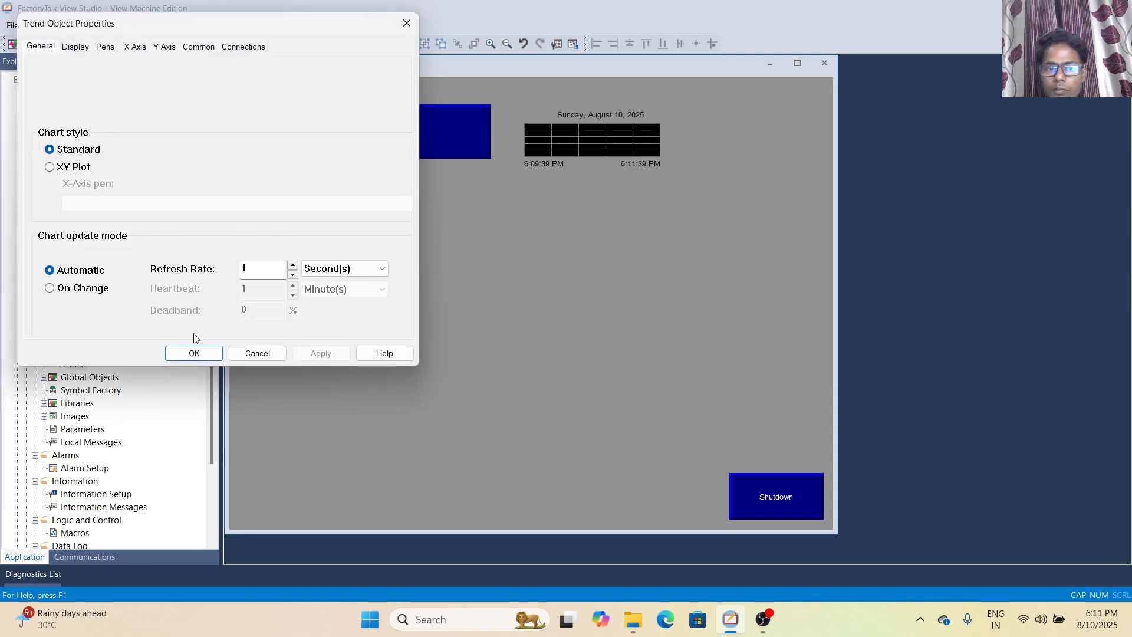
pyautogui.click(194, 353)
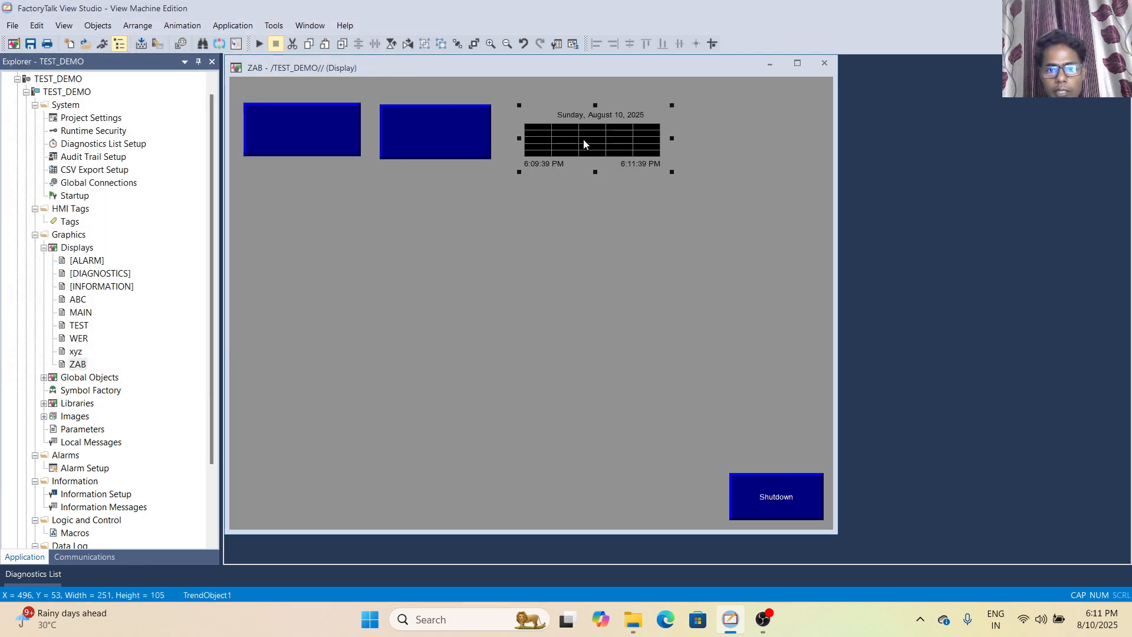
# Enlarge the trend object to about 613 by 256 and move it to the display's upper right, overlapping the Next Pen button
pyautogui.moveTo(587, 141); pyautogui.dragTo(382, 239)
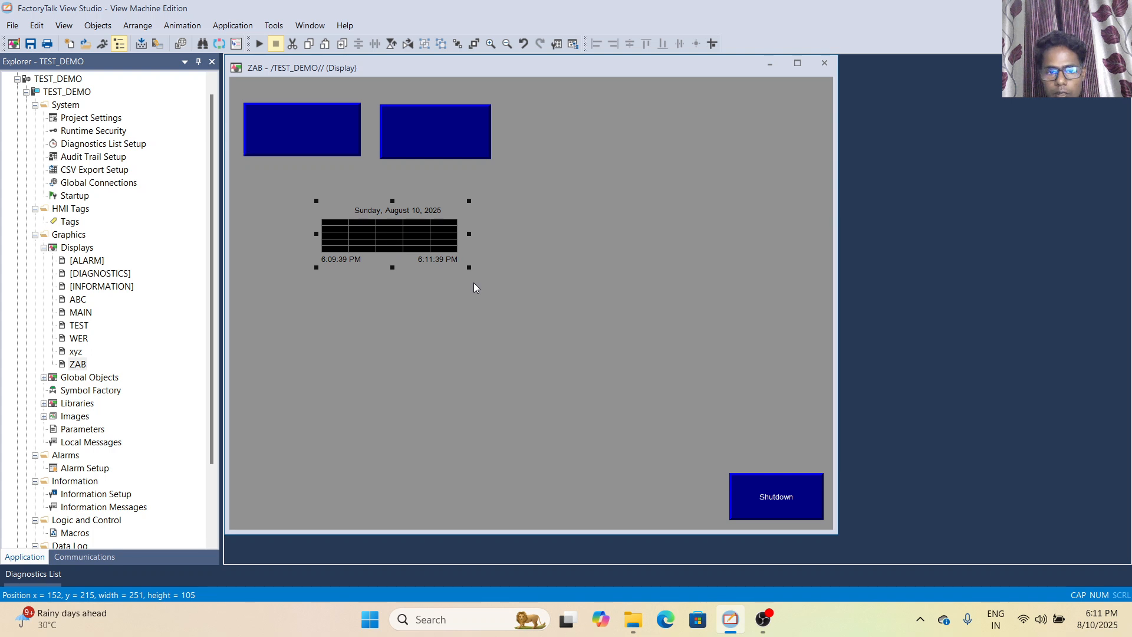
pyautogui.moveTo(741, 347); pyautogui.dragTo(777, 368)
pyautogui.click(372, 240)
pyautogui.moveTo(467, 269); pyautogui.dragTo(682, 357)
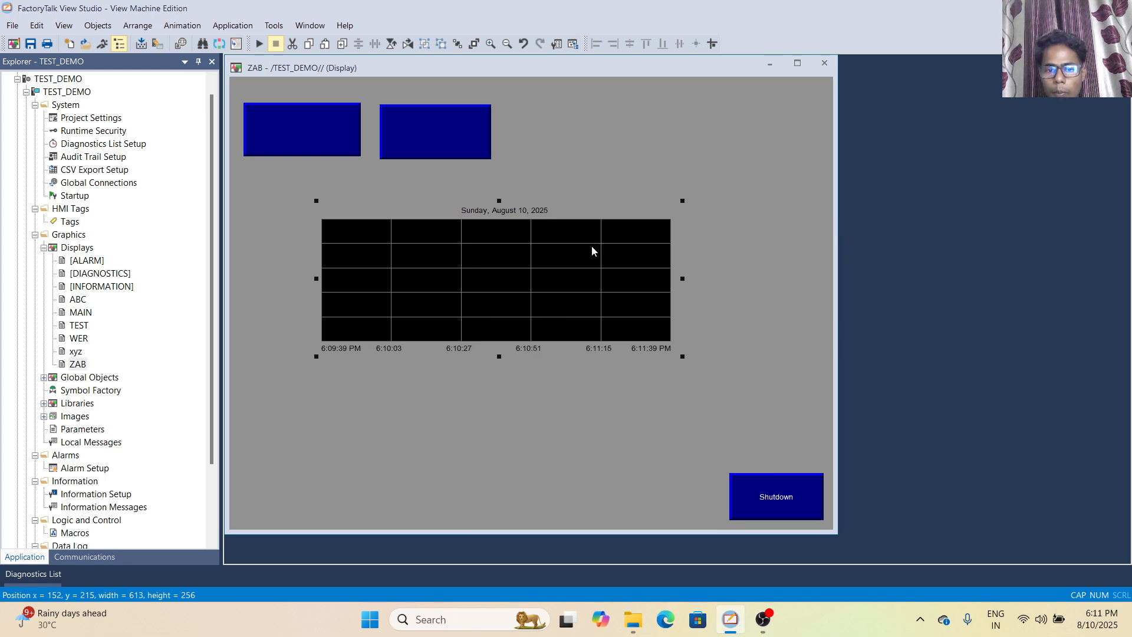
pyautogui.moveTo(465, 316); pyautogui.dragTo(585, 193)
# Draw a RecipePlus button below the Pause button and accept its default properties, with the Download action
pyautogui.click(97, 25)
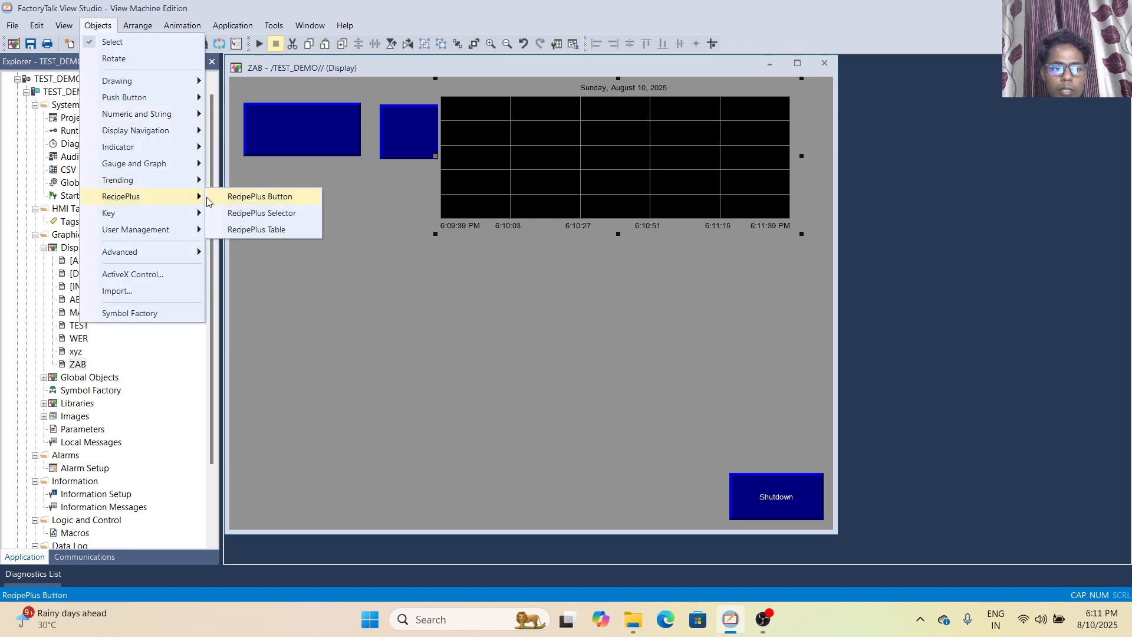
pyautogui.click(237, 201)
pyautogui.moveTo(246, 179); pyautogui.dragTo(369, 270)
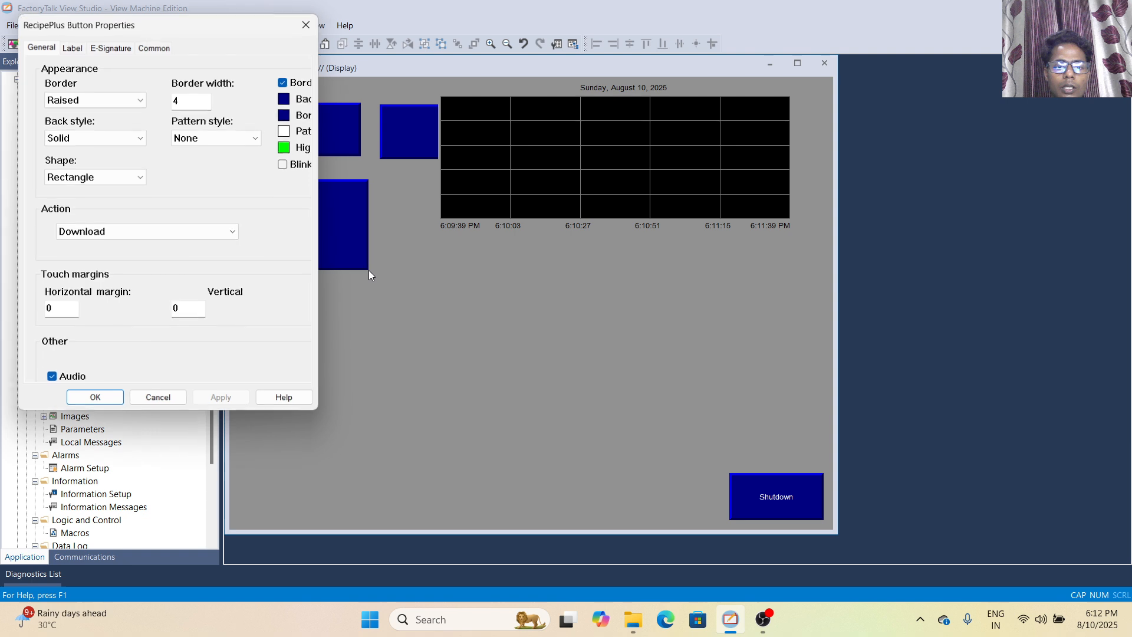
pyautogui.click(112, 396)
# Draw a RecipePlus selector below the trend, right of the RecipePlus button, and accept its default properties
pyautogui.click(110, 27)
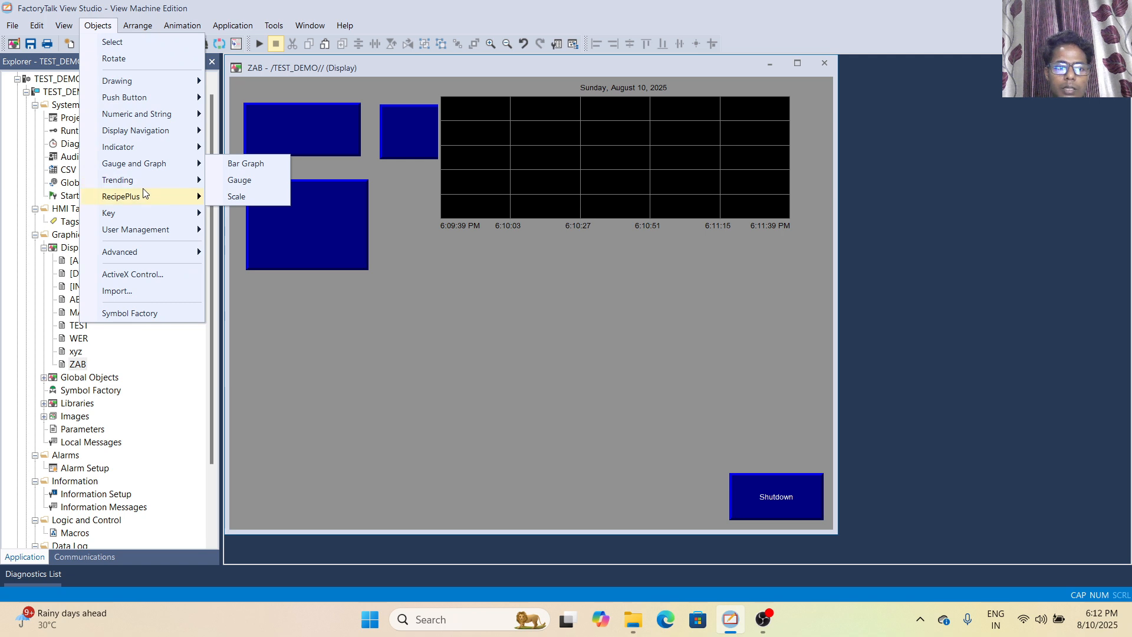
pyautogui.click(235, 213)
pyautogui.moveTo(409, 233); pyautogui.dragTo(558, 300)
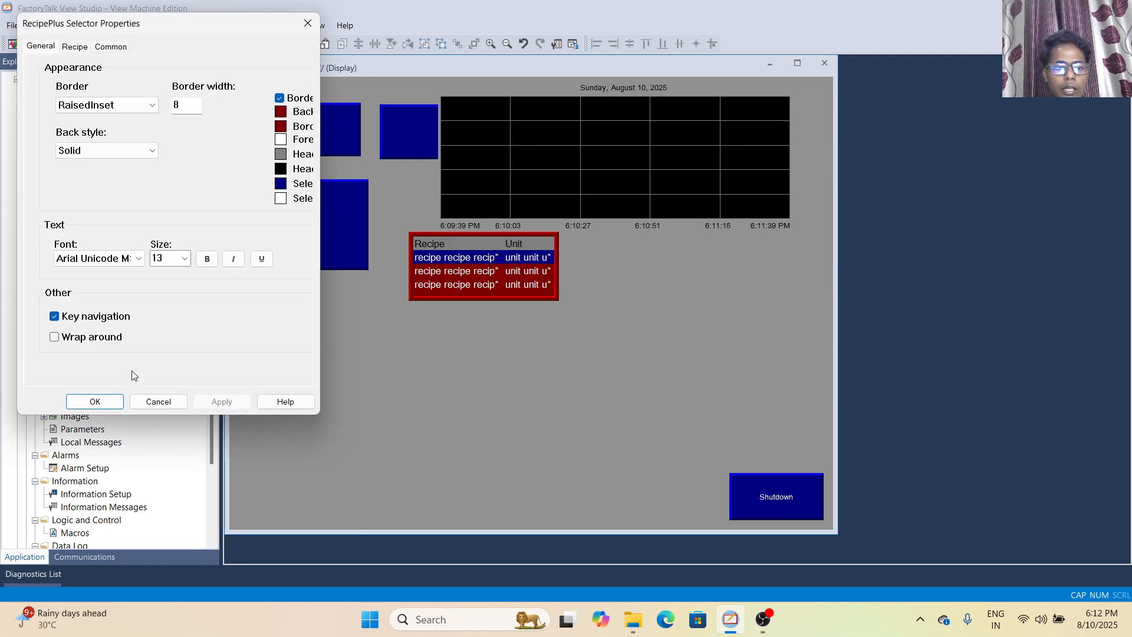
pyautogui.click(95, 402)
# Draw a RecipePlus table to the right of the RecipePlus selector and accept its default properties
pyautogui.click(96, 26)
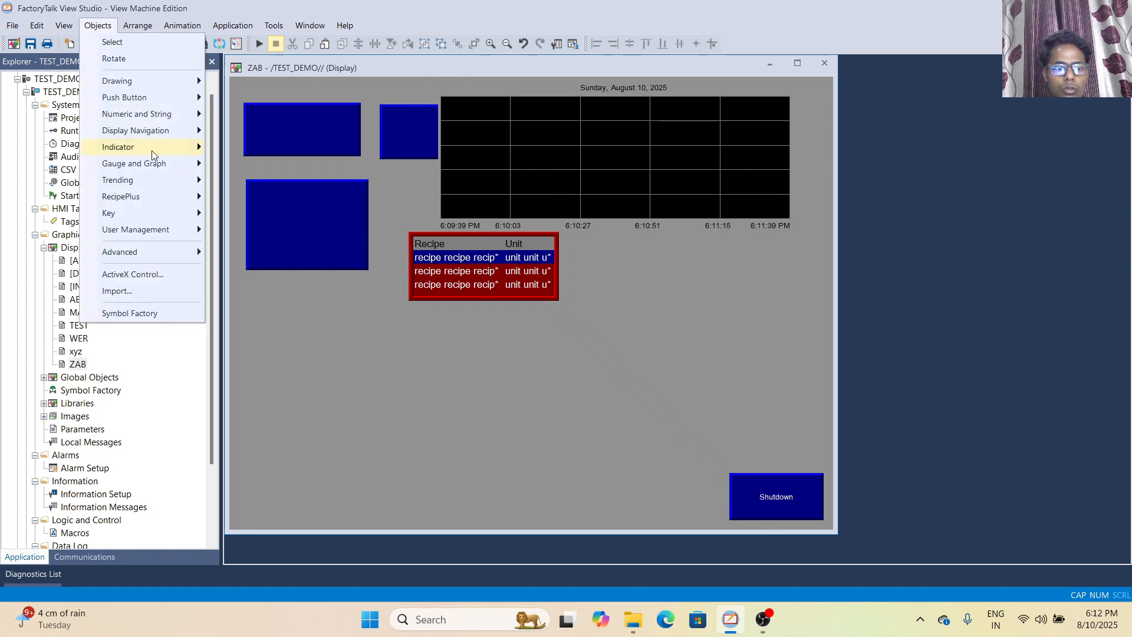
pyautogui.moveTo(149, 195)
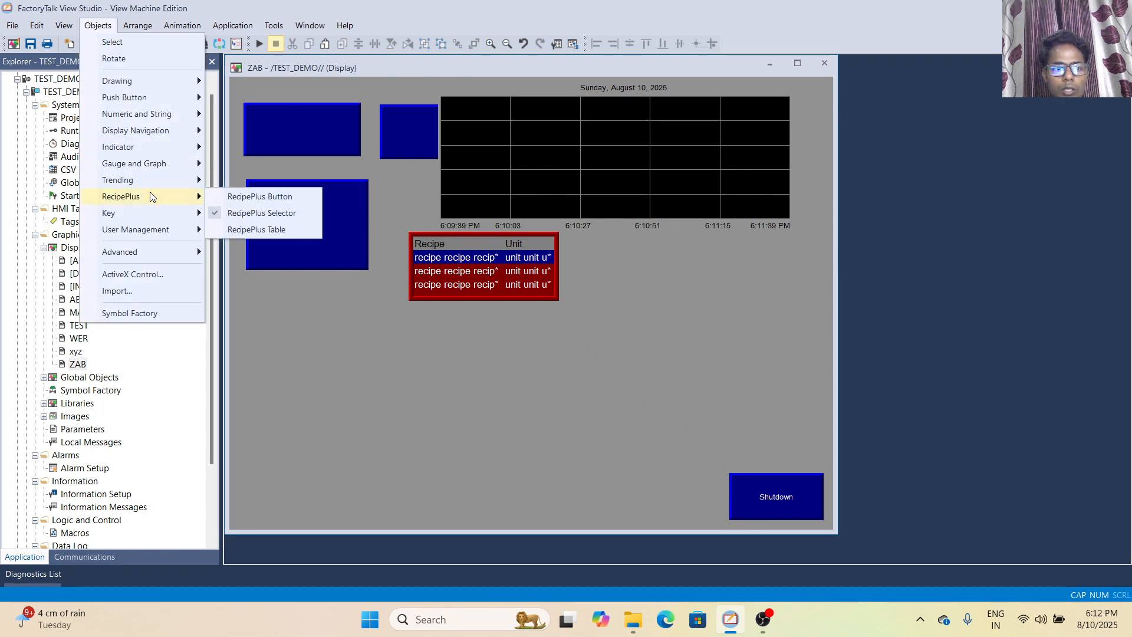
pyautogui.click(252, 230)
pyautogui.moveTo(592, 235); pyautogui.dragTo(775, 298)
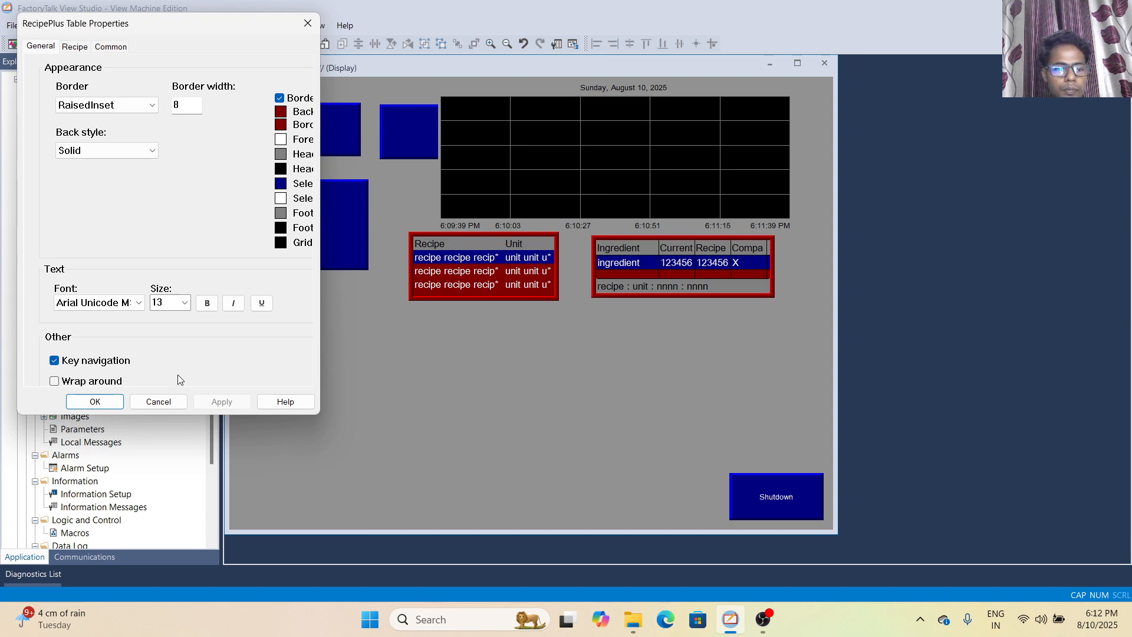
pyautogui.click(95, 401)
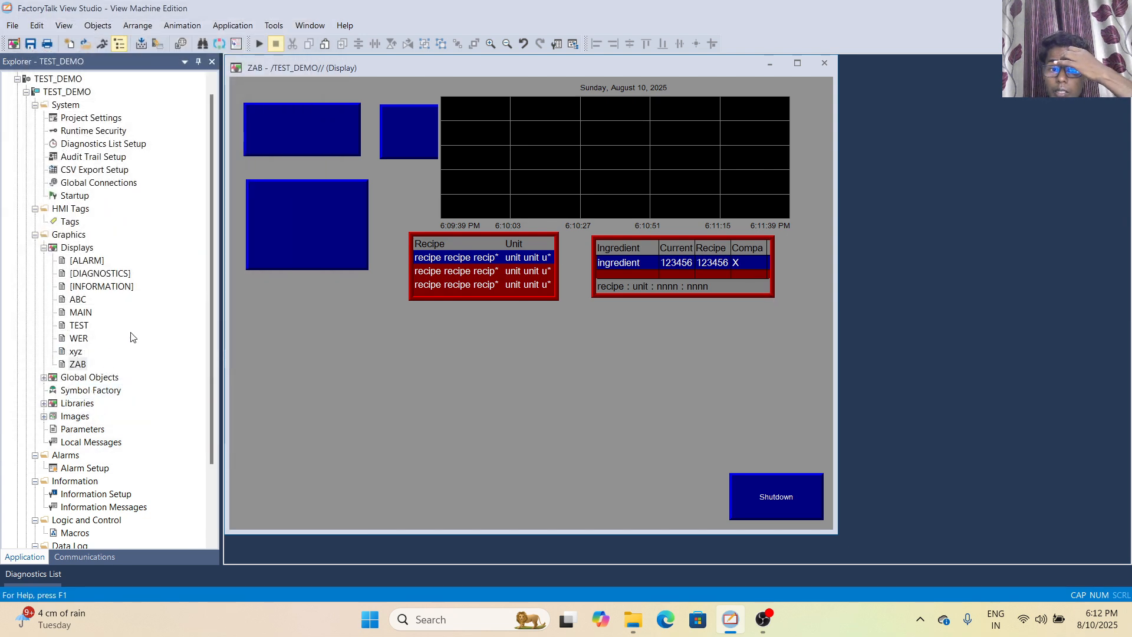
# Draw a Backspace key button about 165 by 66 below the RecipePlus button and accept its default properties
pyautogui.click(96, 25)
pyautogui.moveTo(151, 236)
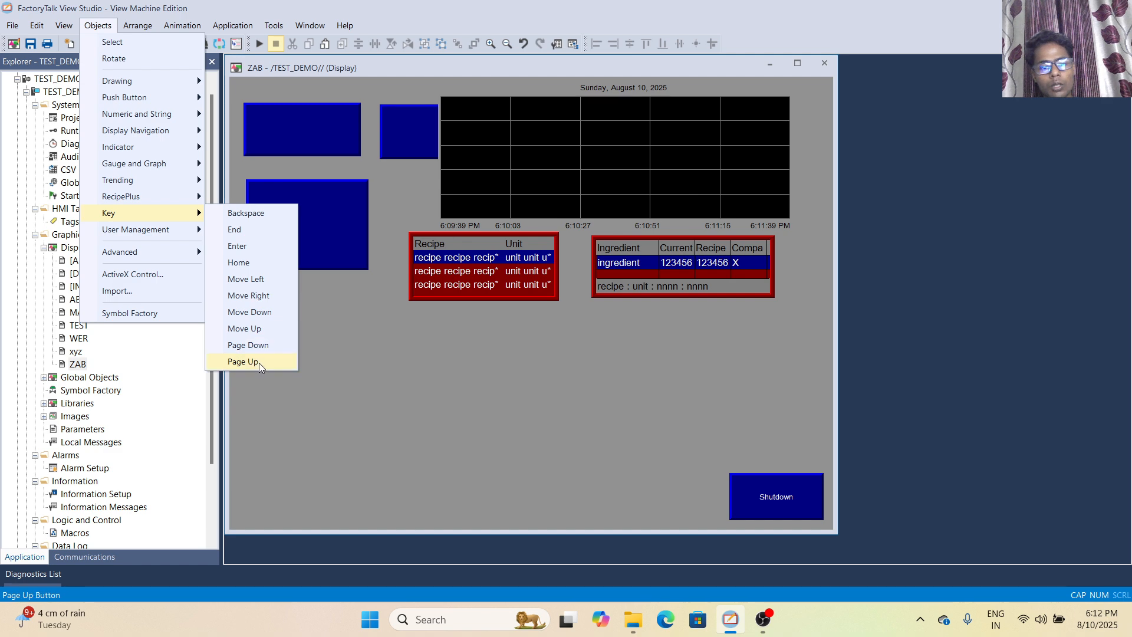
pyautogui.click(240, 215)
pyautogui.moveTo(249, 309); pyautogui.dragTo(345, 348)
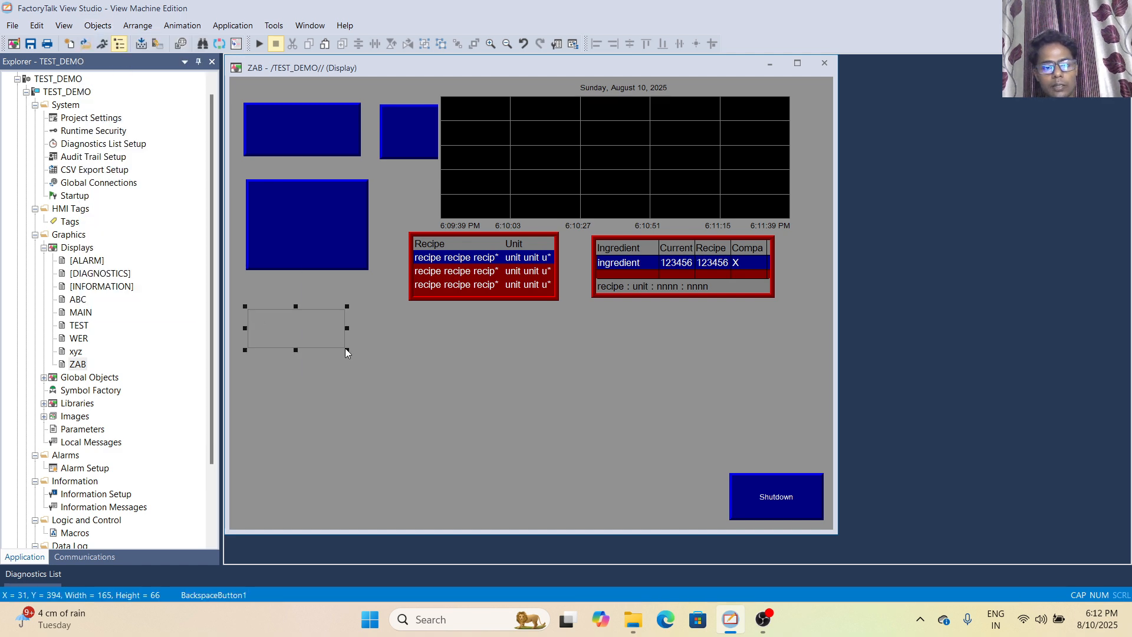
pyautogui.click(107, 399)
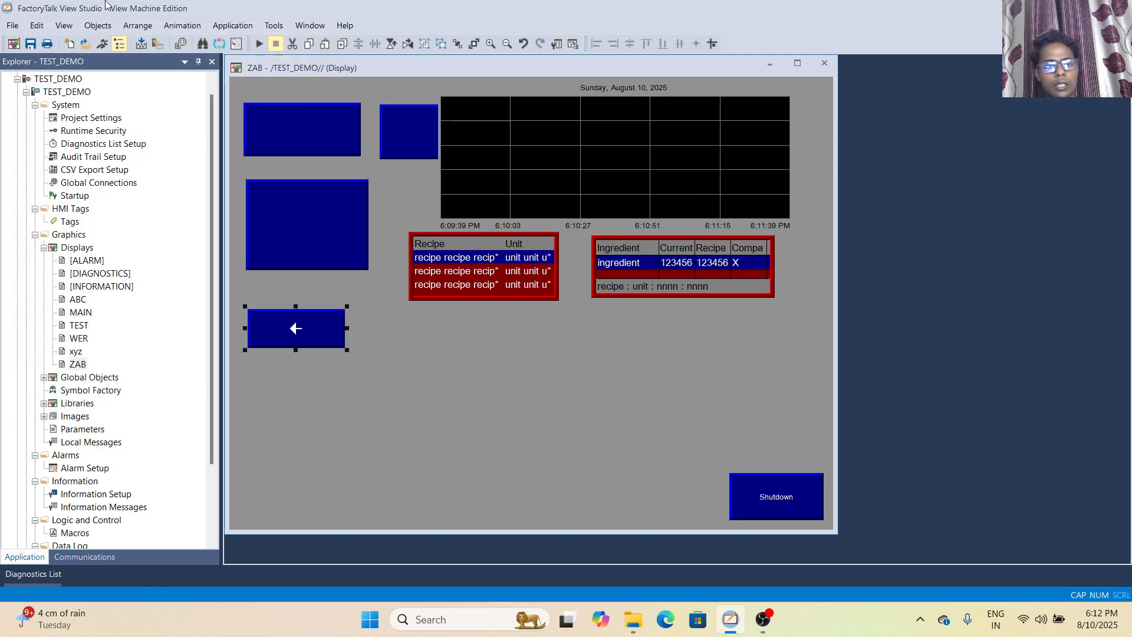
# Draw an End key button about 165 by 58 to the right of the Backspace button, leaving its properties unedited
pyautogui.click(97, 26)
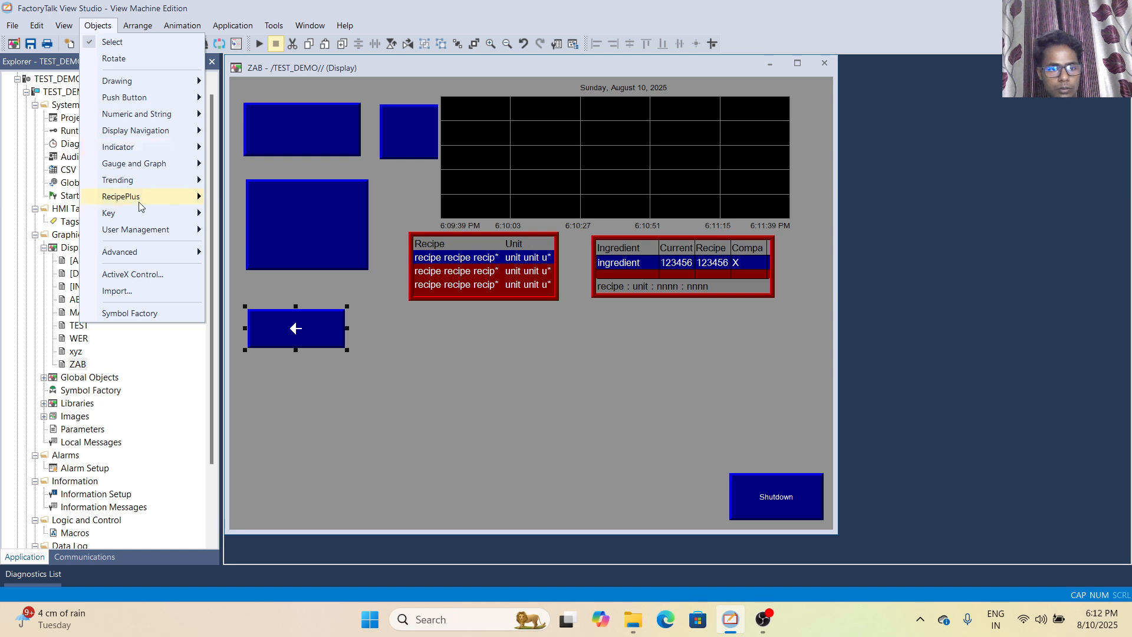
pyautogui.moveTo(150, 196)
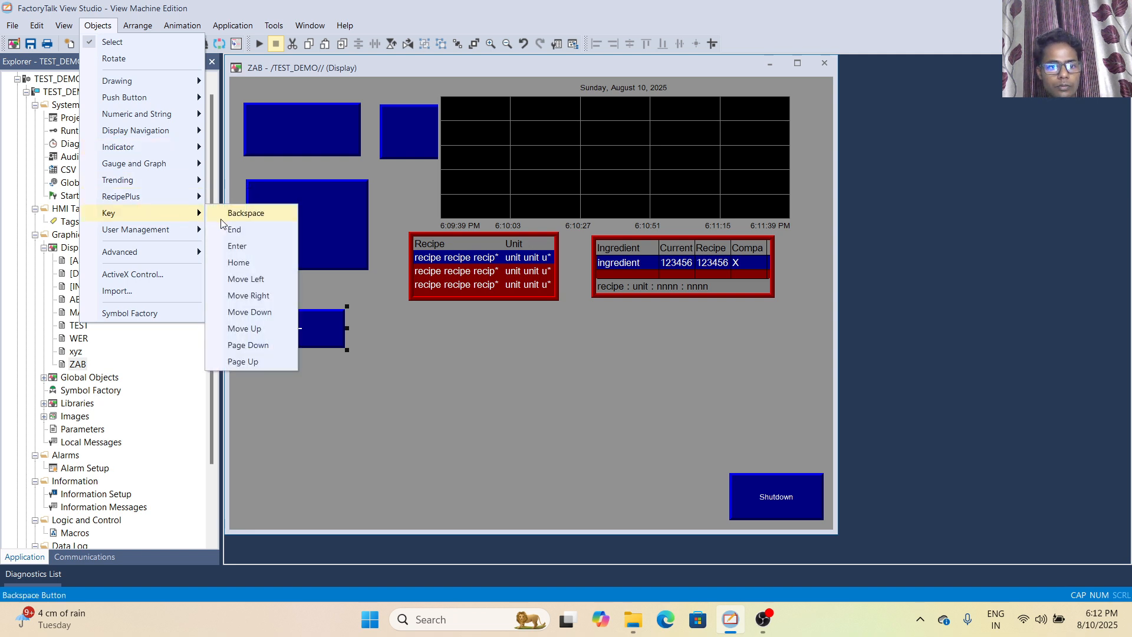
pyautogui.click(239, 212)
pyautogui.moveTo(362, 312); pyautogui.dragTo(462, 349)
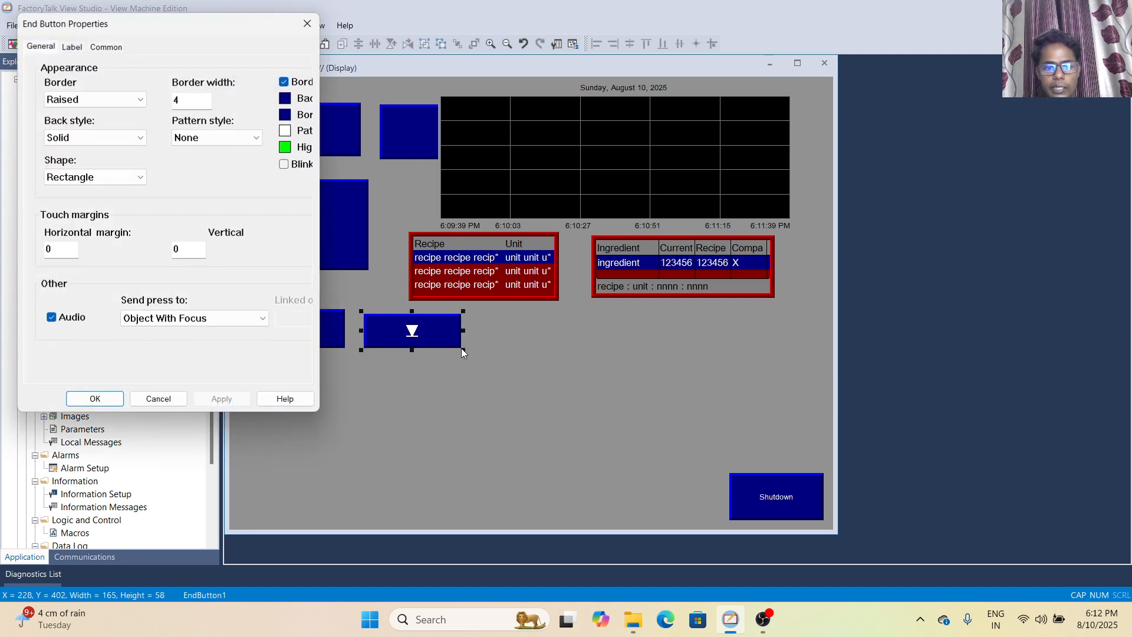
pyautogui.click(317, 18)
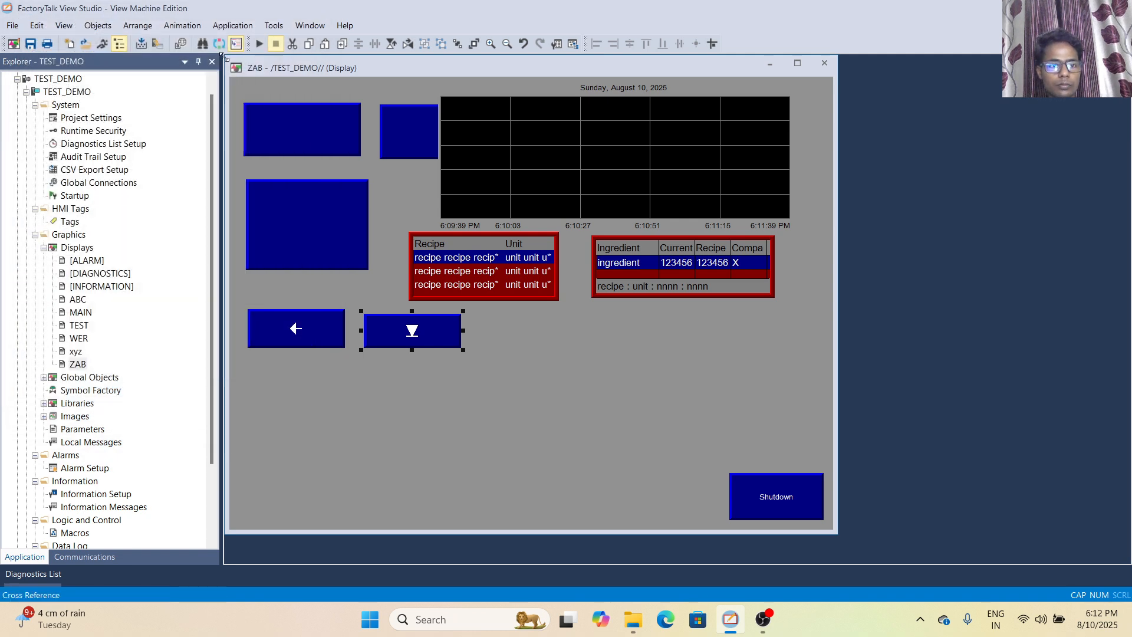
# Draw an Enter key button about 146 by 57 to the right of the End button, leaving its properties unedited
pyautogui.click(98, 25)
pyautogui.moveTo(141, 213)
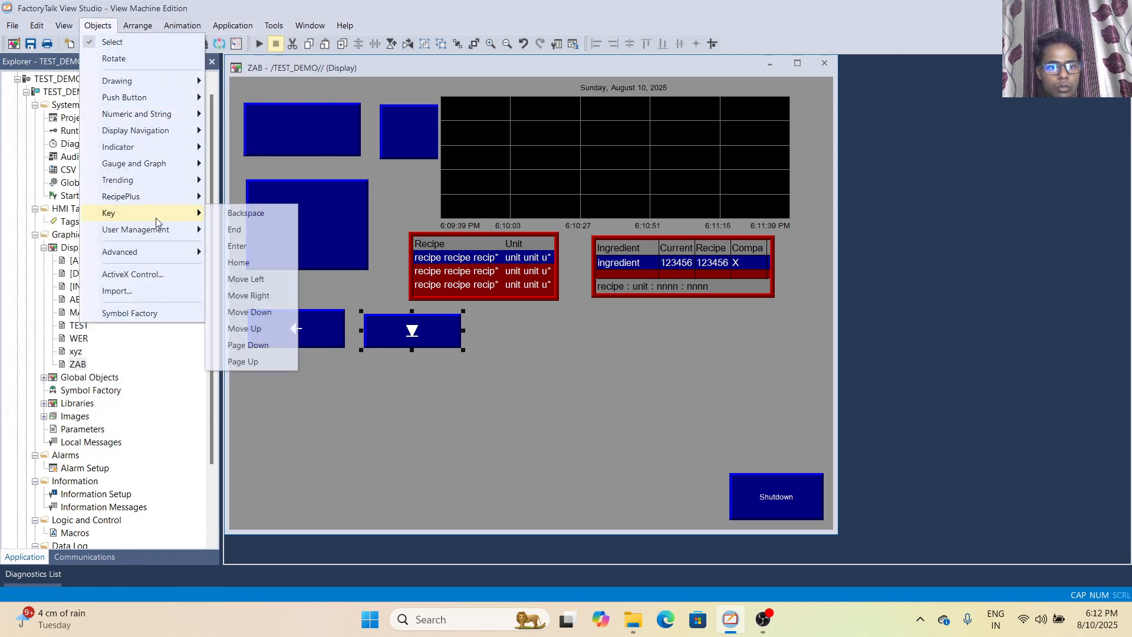
pyautogui.click(256, 252)
pyautogui.moveTo(490, 312); pyautogui.dragTo(574, 342)
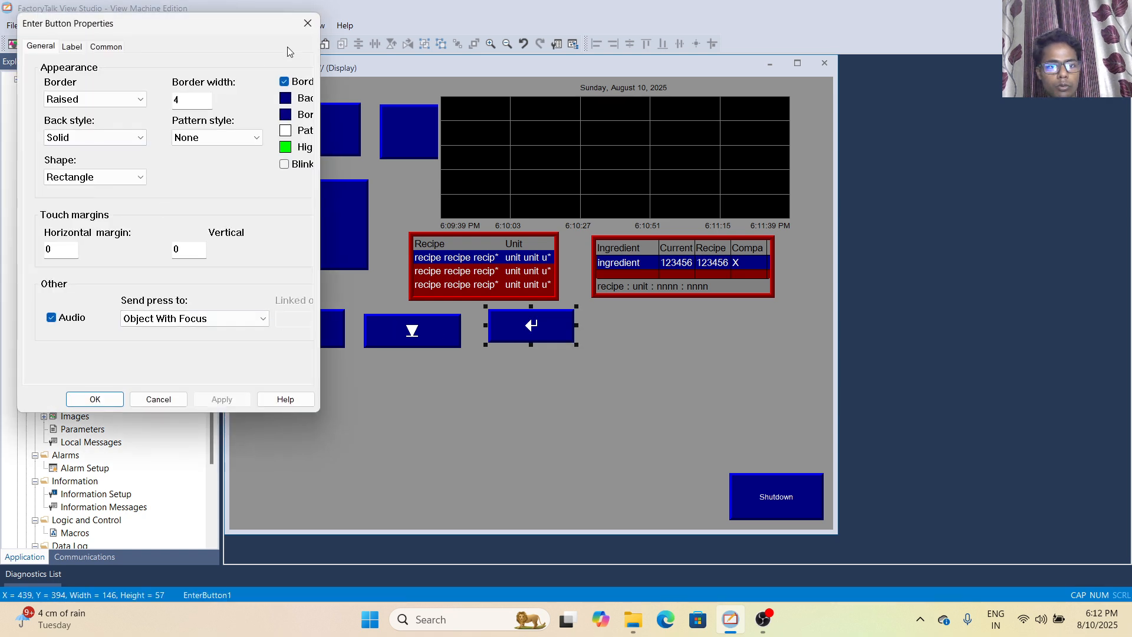
pyautogui.click(307, 23)
# Draw a Home key button about 126 by 54 to the right of the Enter button, leaving its properties unedited
pyautogui.click(98, 25)
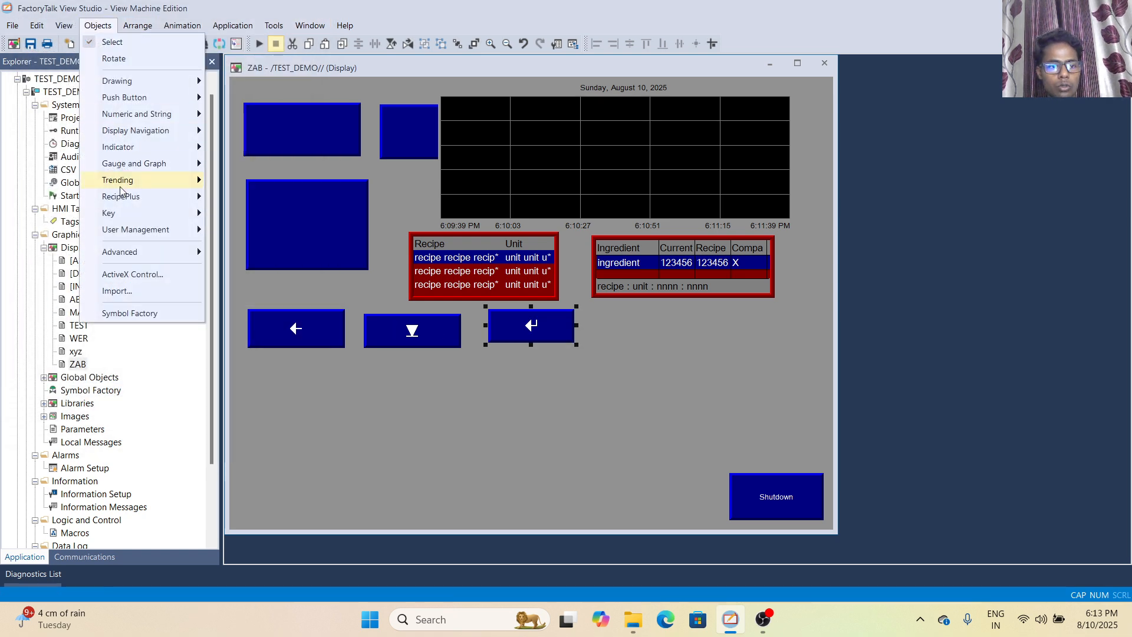
pyautogui.moveTo(147, 214)
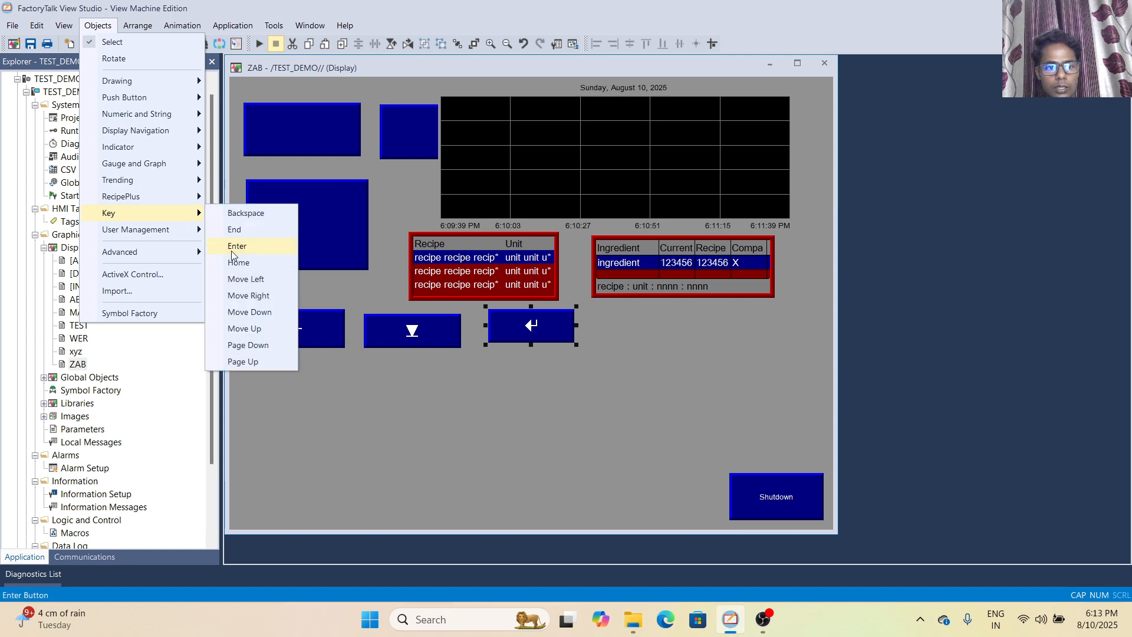
pyautogui.click(238, 264)
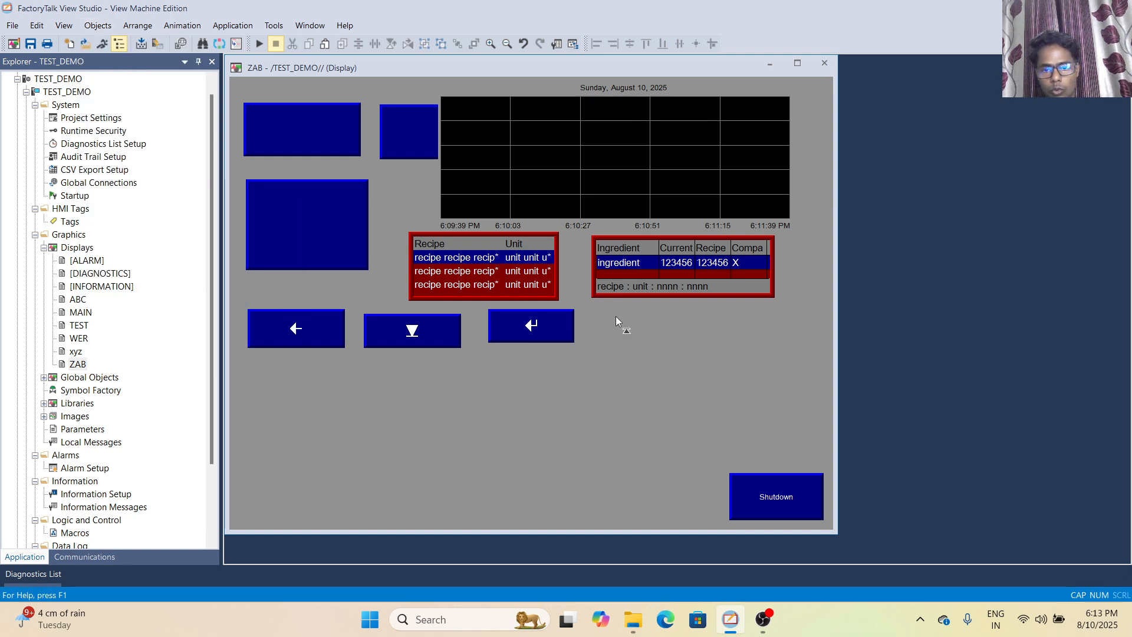
pyautogui.moveTo(594, 306); pyautogui.dragTo(671, 340)
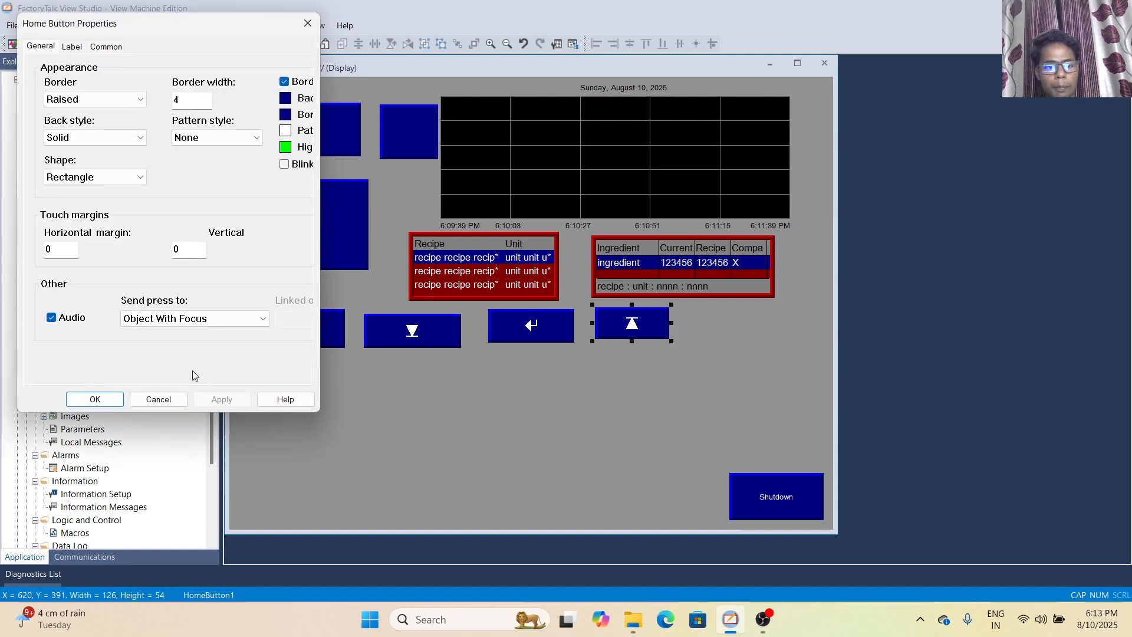
pyautogui.click(158, 399)
# Draw a Move Left key button about 124 by 43 to the right of the Home button and accept its default properties
pyautogui.click(99, 26)
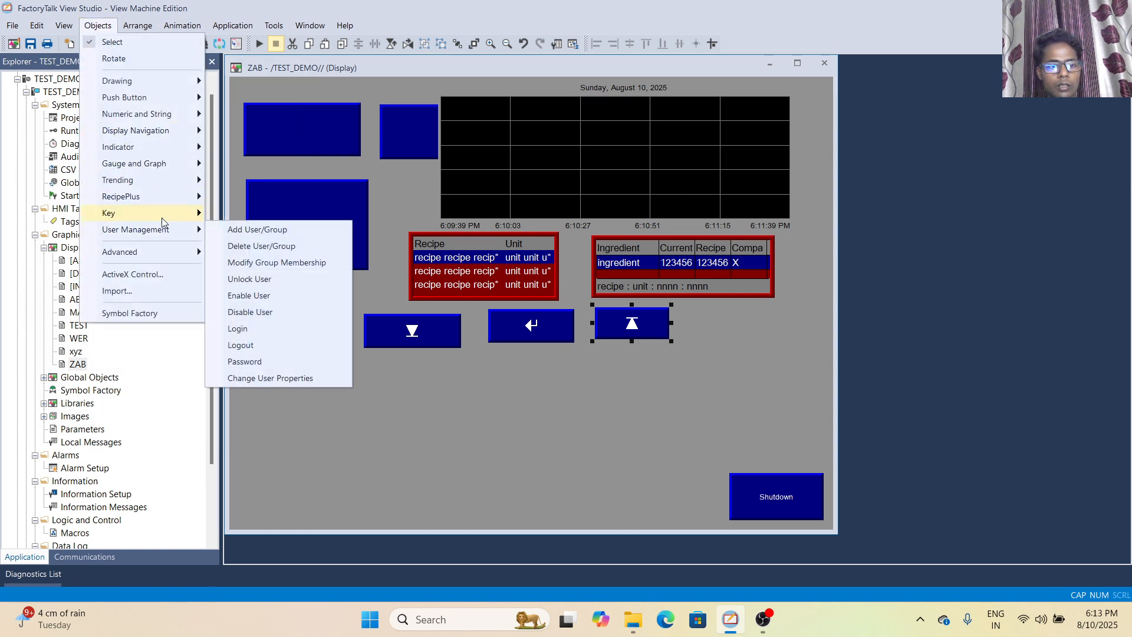
pyautogui.click(238, 279)
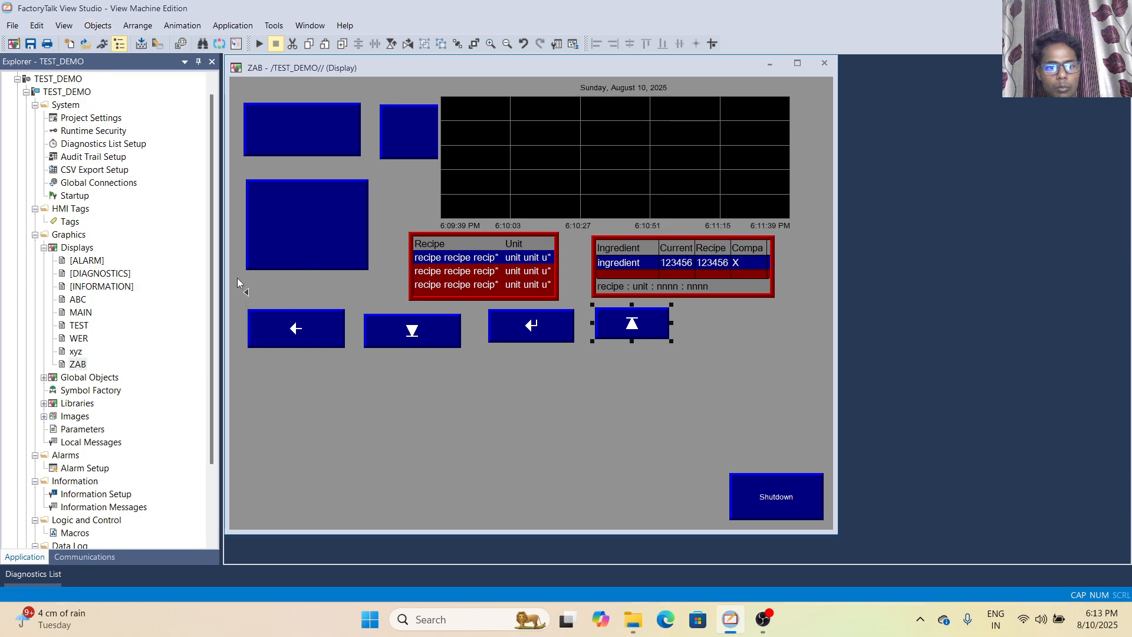
pyautogui.moveTo(699, 317); pyautogui.dragTo(772, 343)
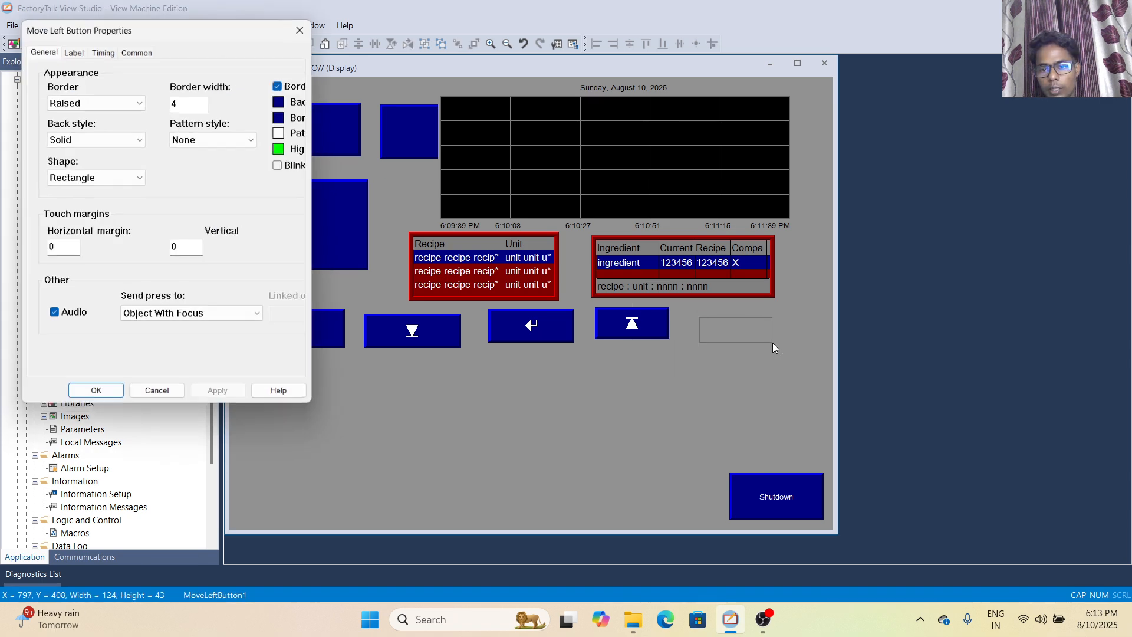
pyautogui.click(81, 401)
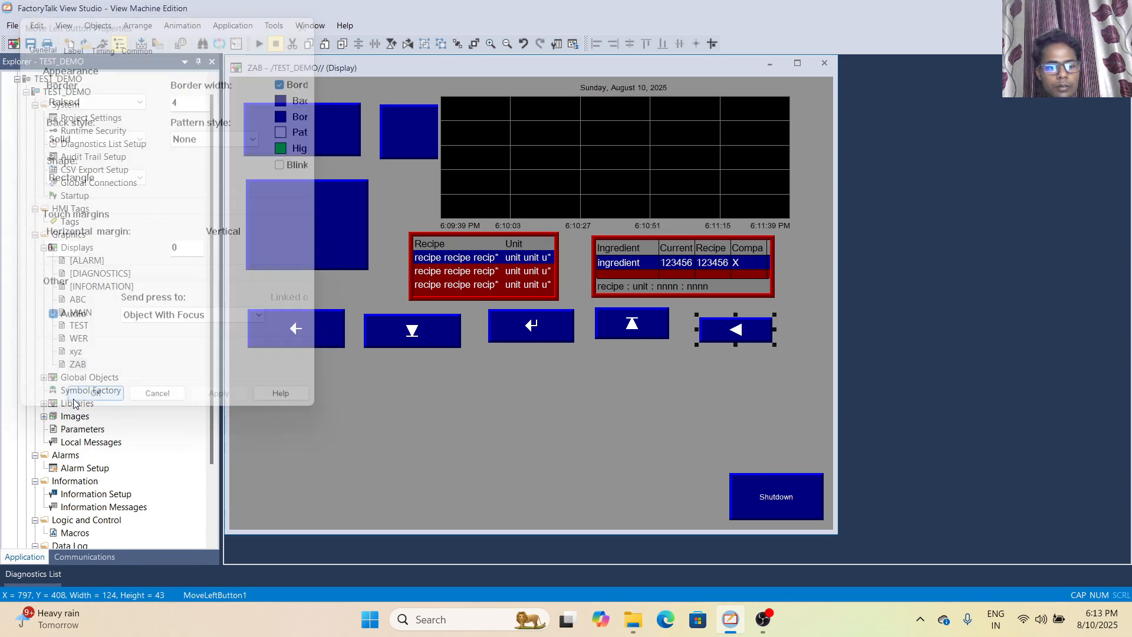
# Draw a Move Right key button about 107 by 42 below the Backspace button and accept its default properties
pyautogui.click(98, 27)
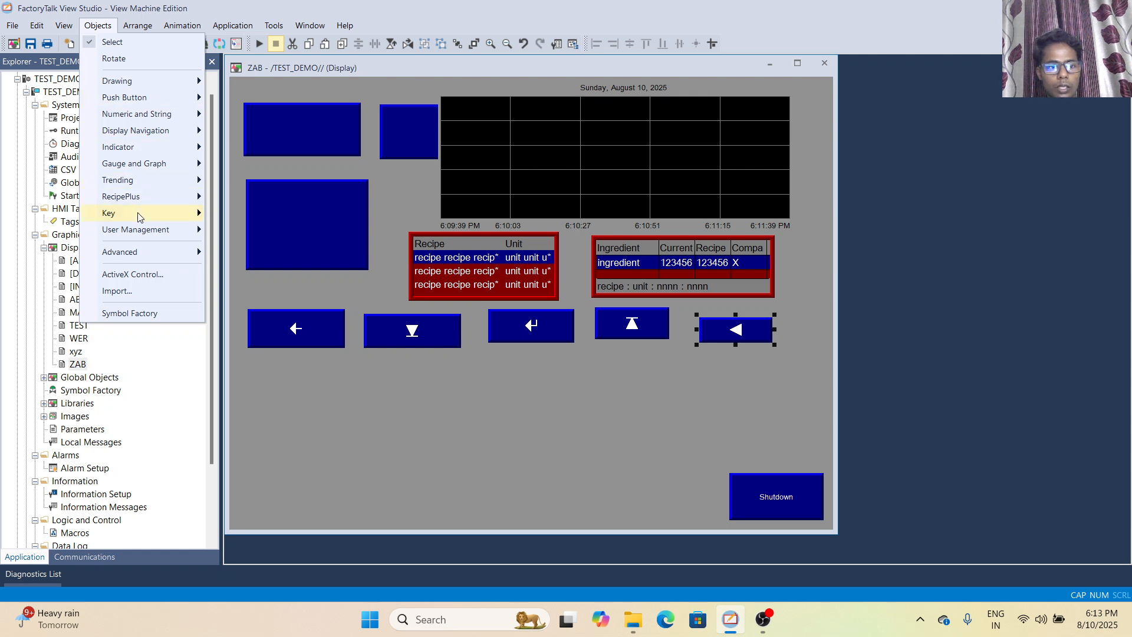
pyautogui.moveTo(137, 212)
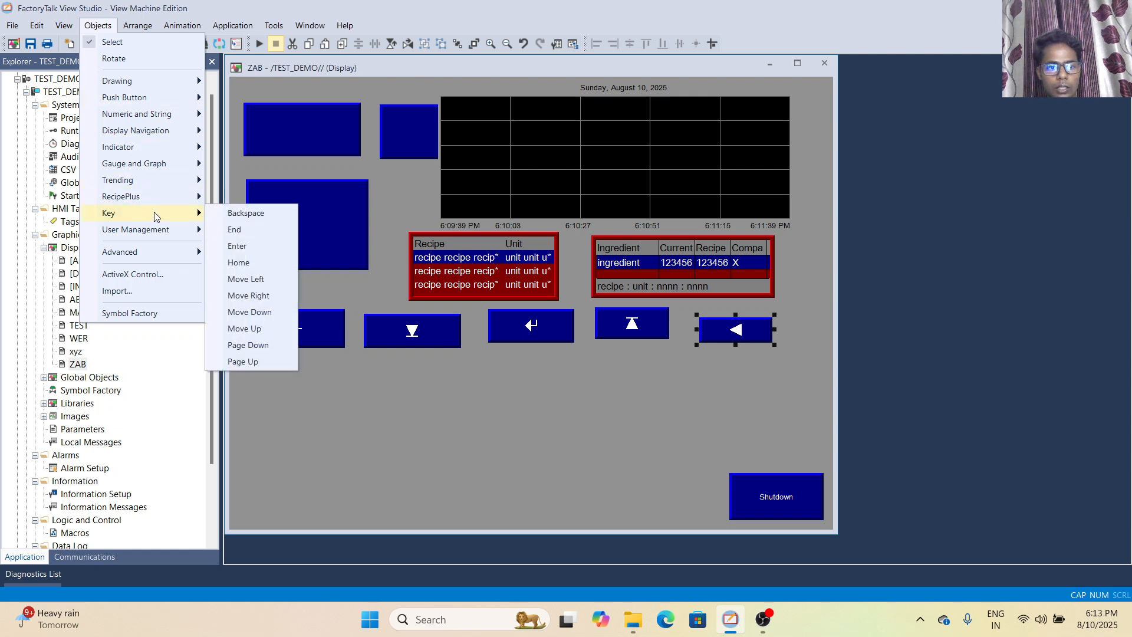
pyautogui.click(253, 295)
pyautogui.moveTo(239, 355); pyautogui.dragTo(303, 379)
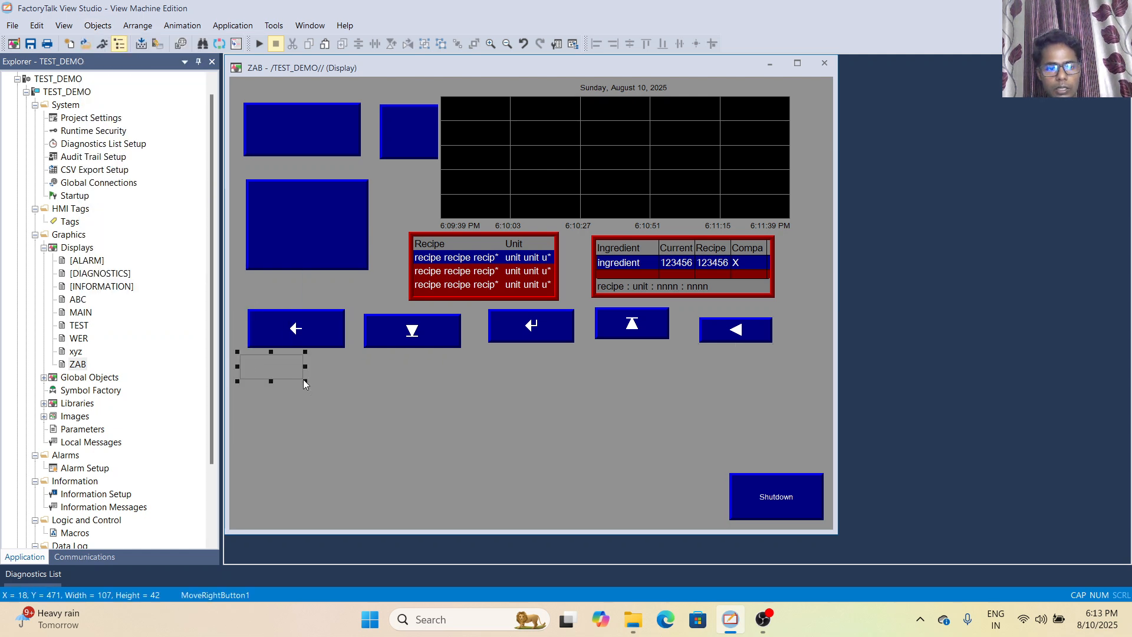
pyautogui.click(110, 397)
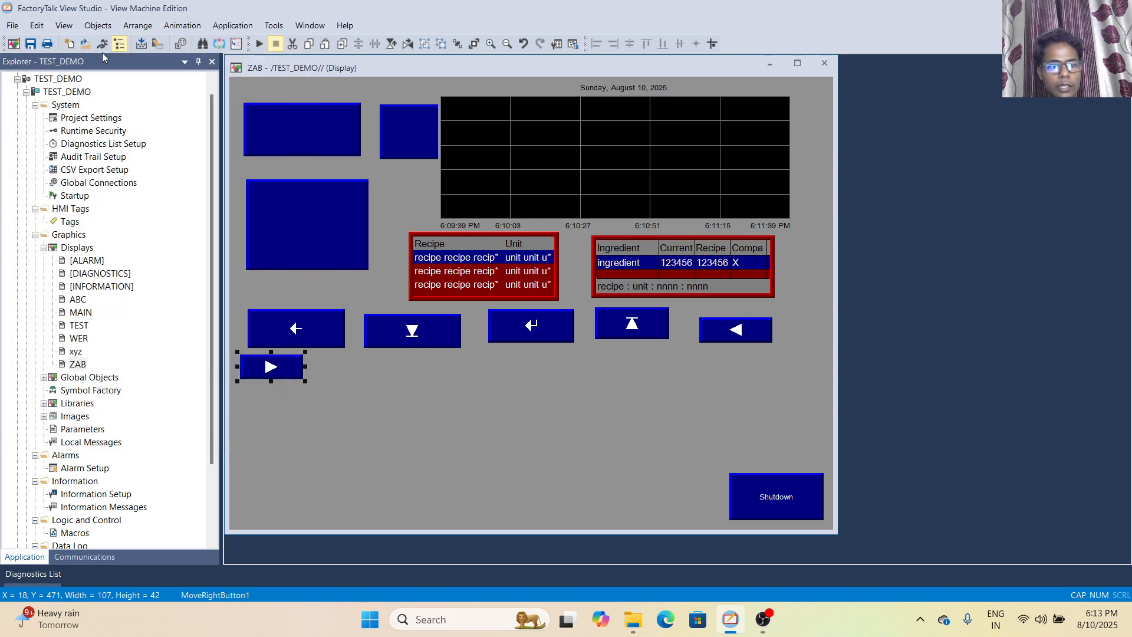
# Draw a Move Down key button about 152 by 81 to the right of the Move Right button and accept its default properties
pyautogui.click(98, 27)
pyautogui.moveTo(145, 212)
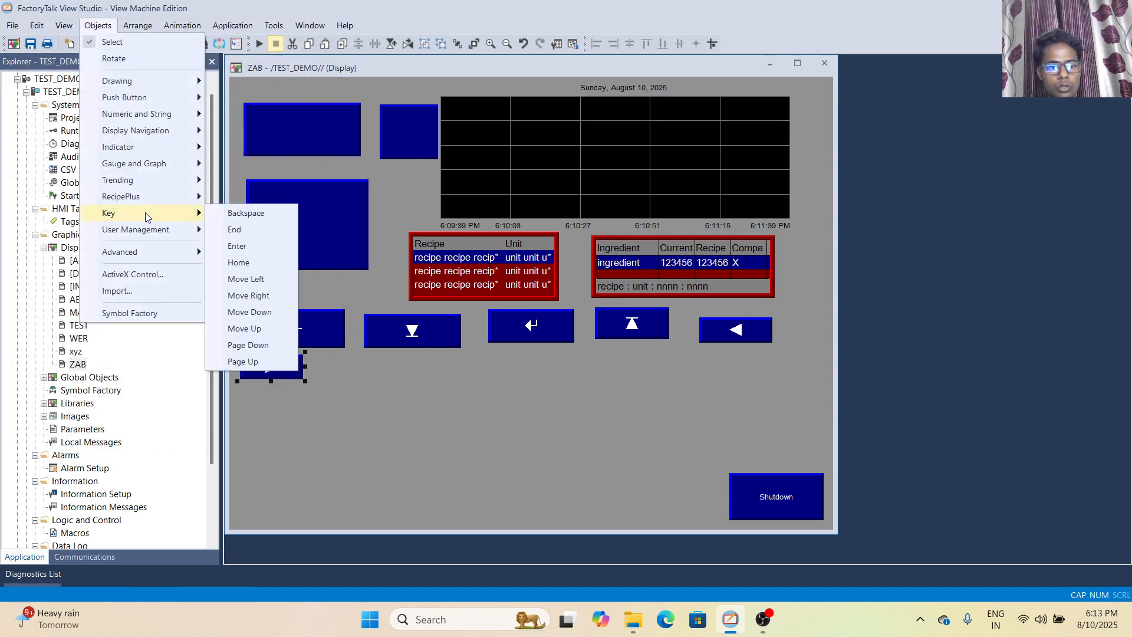
pyautogui.click(264, 313)
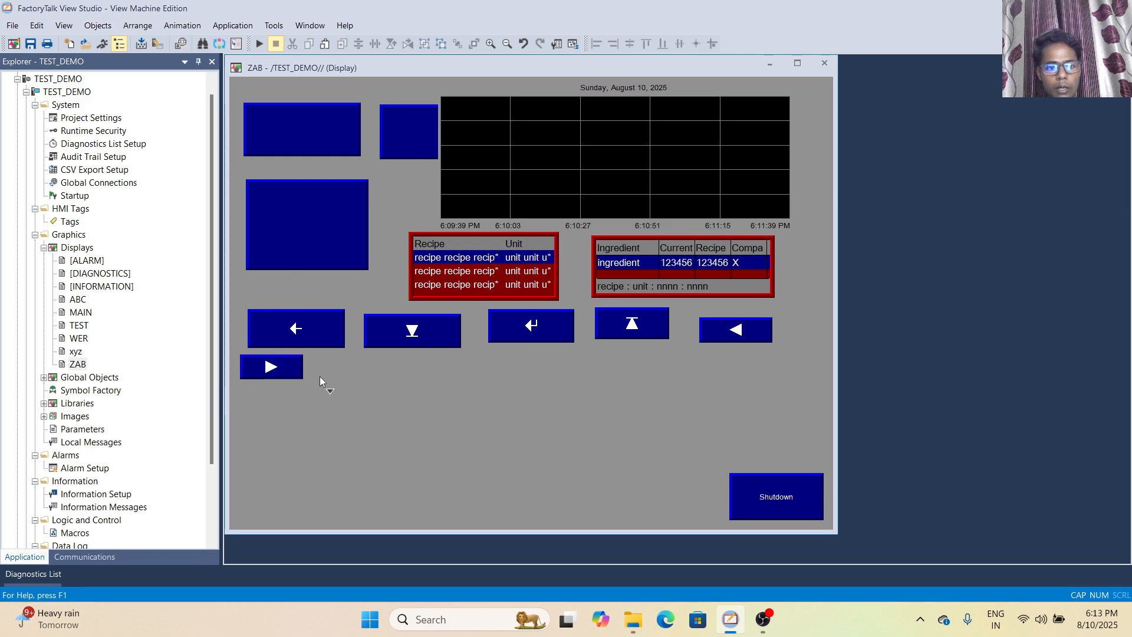
pyautogui.moveTo(326, 350); pyautogui.dragTo(415, 398)
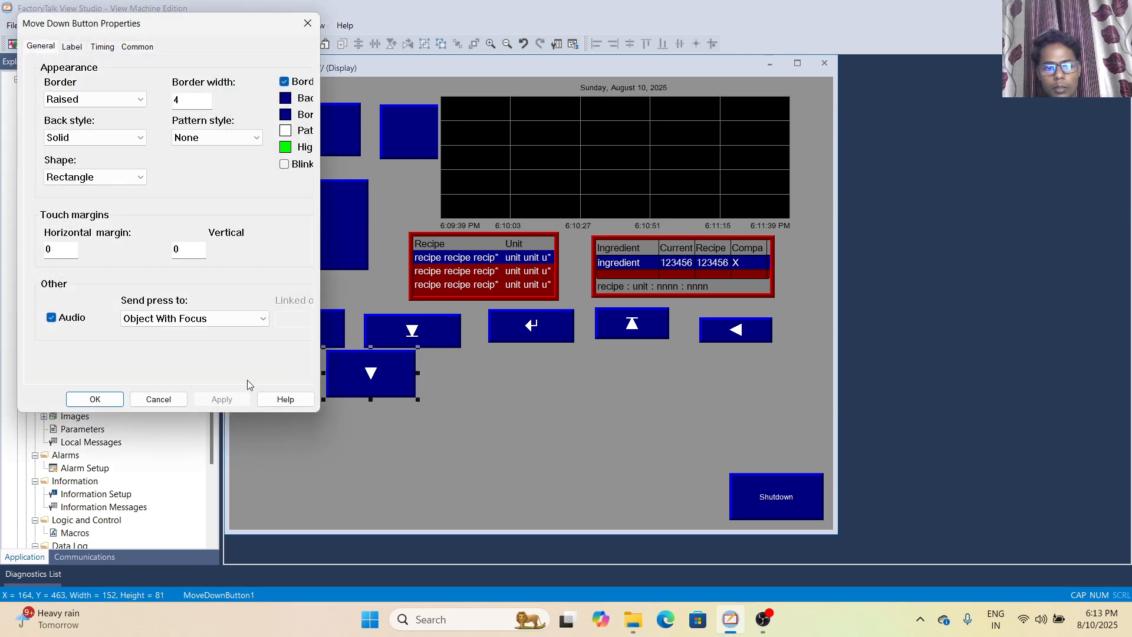
pyautogui.click(112, 403)
# Draw a Move Up key button about 170 by 48 to the right of the Move Down button and accept its default properties
pyautogui.click(98, 25)
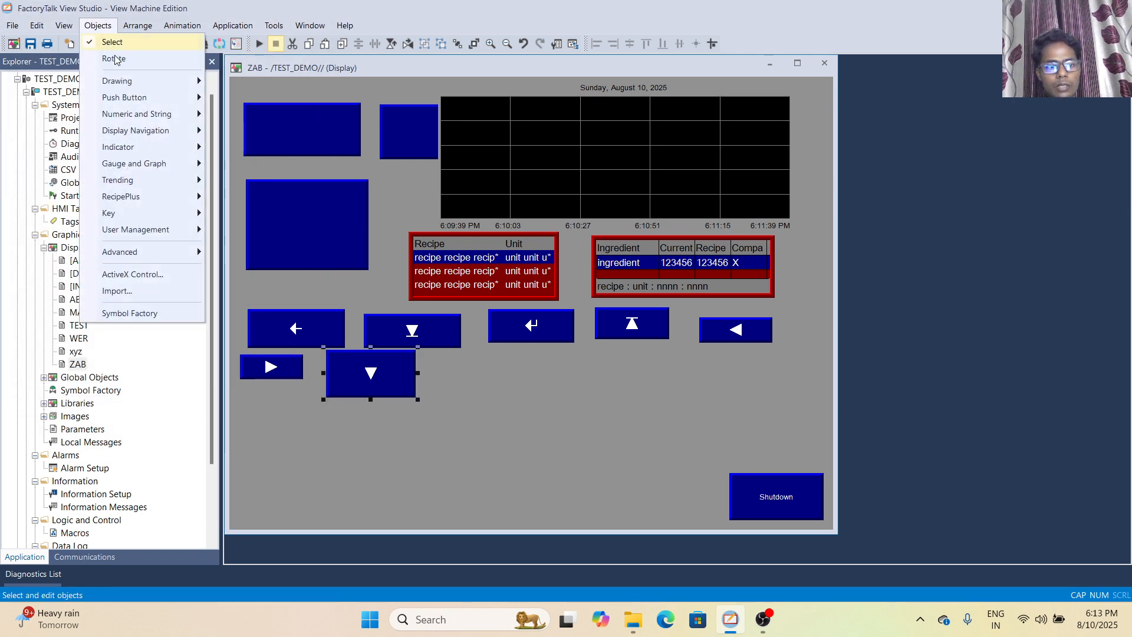
pyautogui.moveTo(131, 215)
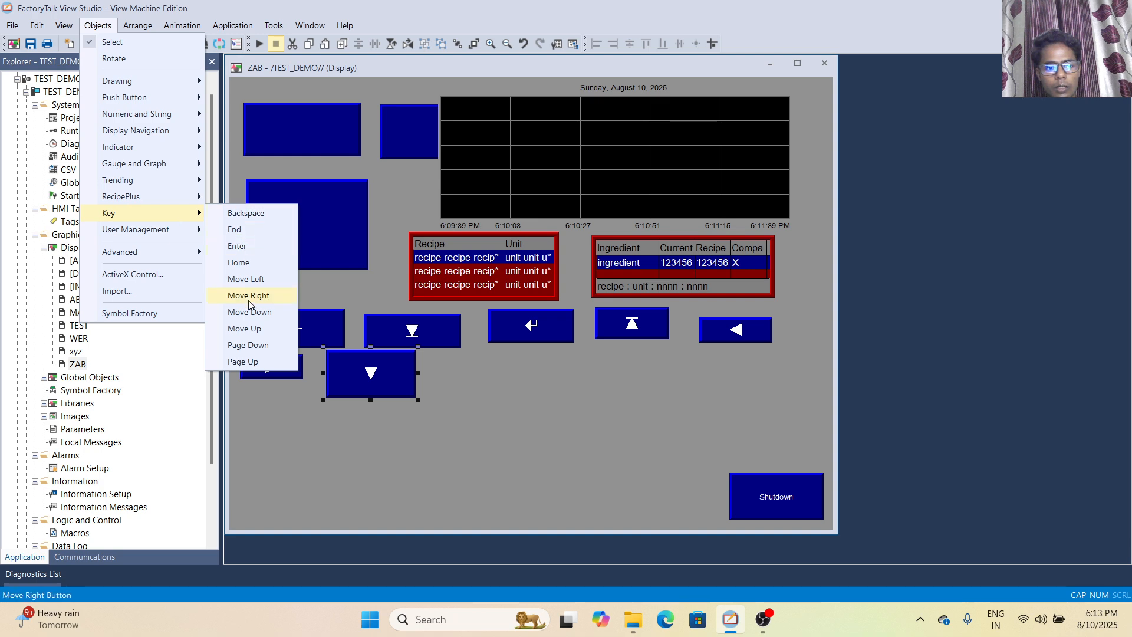
pyautogui.click(254, 328)
pyautogui.moveTo(438, 360); pyautogui.dragTo(539, 388)
pyautogui.click(115, 395)
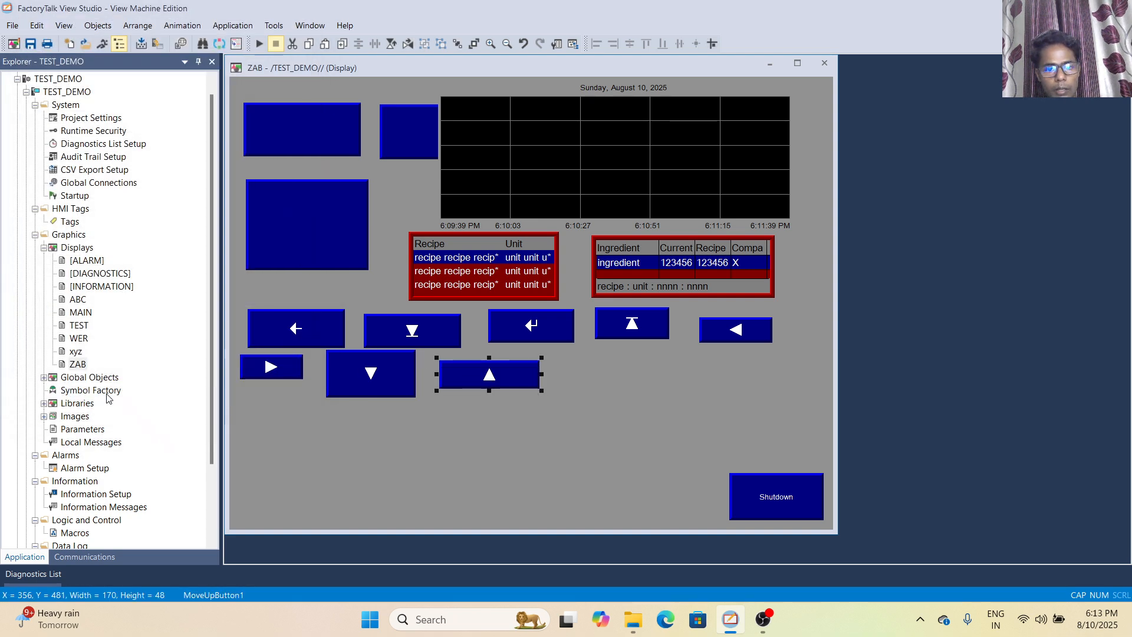
# Draw a Page Down key button about 180 by 54 to the right of the Move Up button and accept its default properties
pyautogui.click(98, 26)
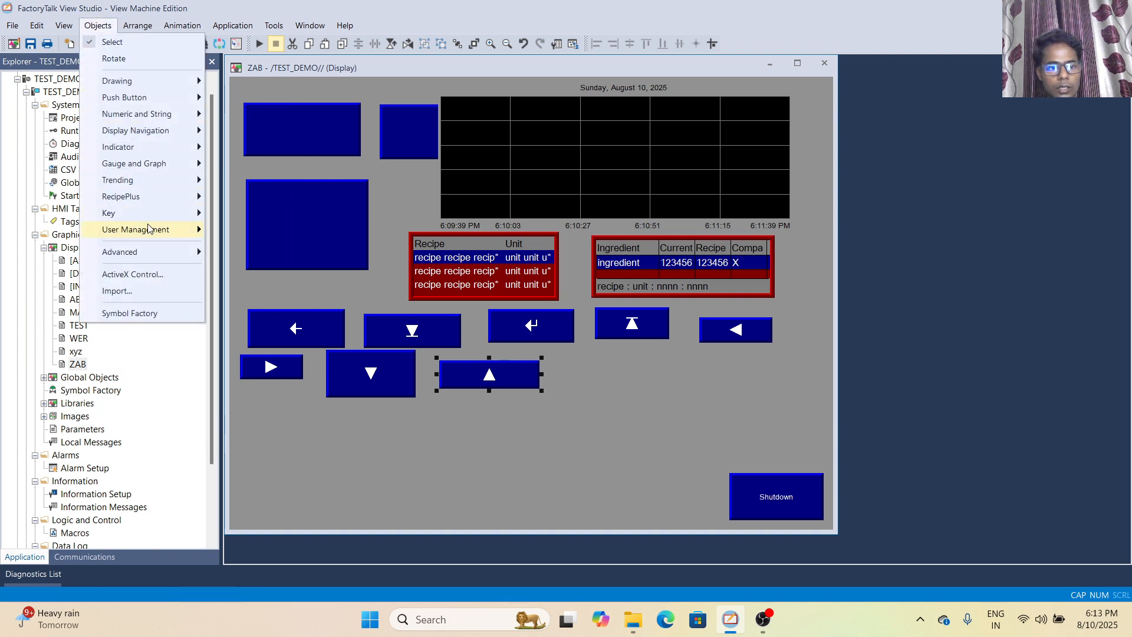
pyautogui.moveTo(152, 221)
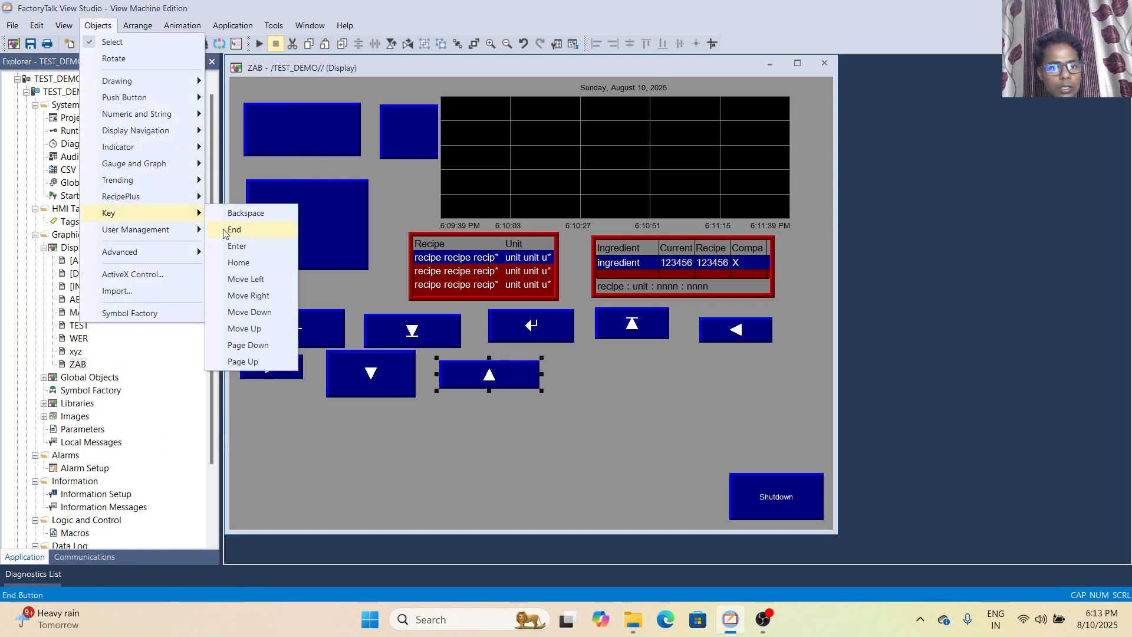
pyautogui.click(247, 345)
pyautogui.moveTo(544, 352); pyautogui.dragTo(651, 385)
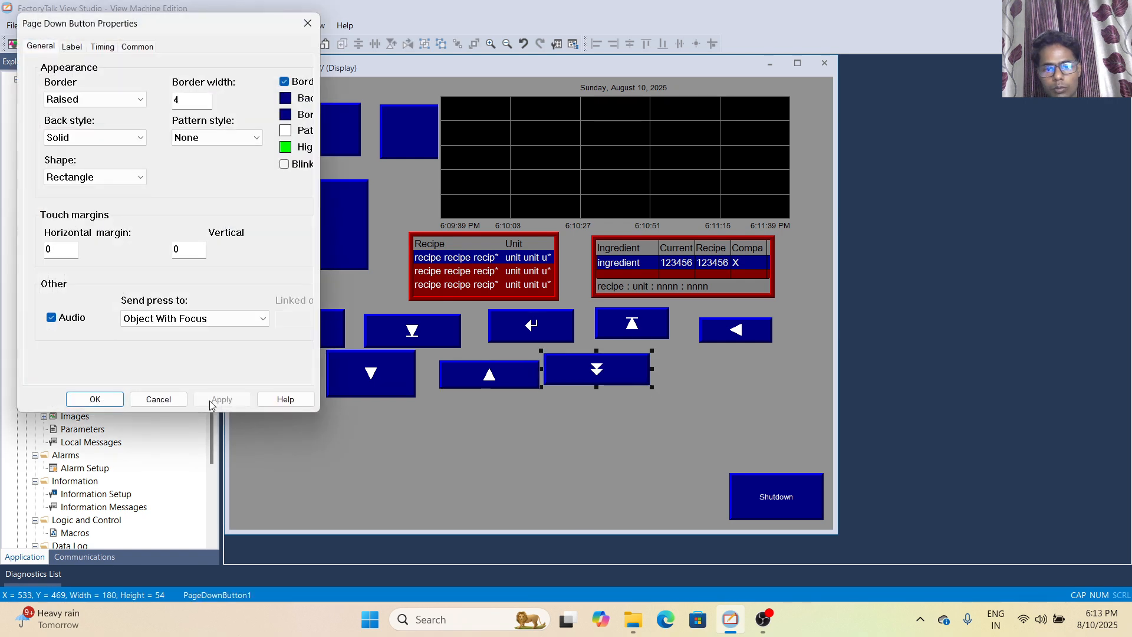
pyautogui.click(92, 397)
# Draw a Page Up key button about 162 by 64 to the right of the Page Down button and accept its default properties
pyautogui.click(85, 24)
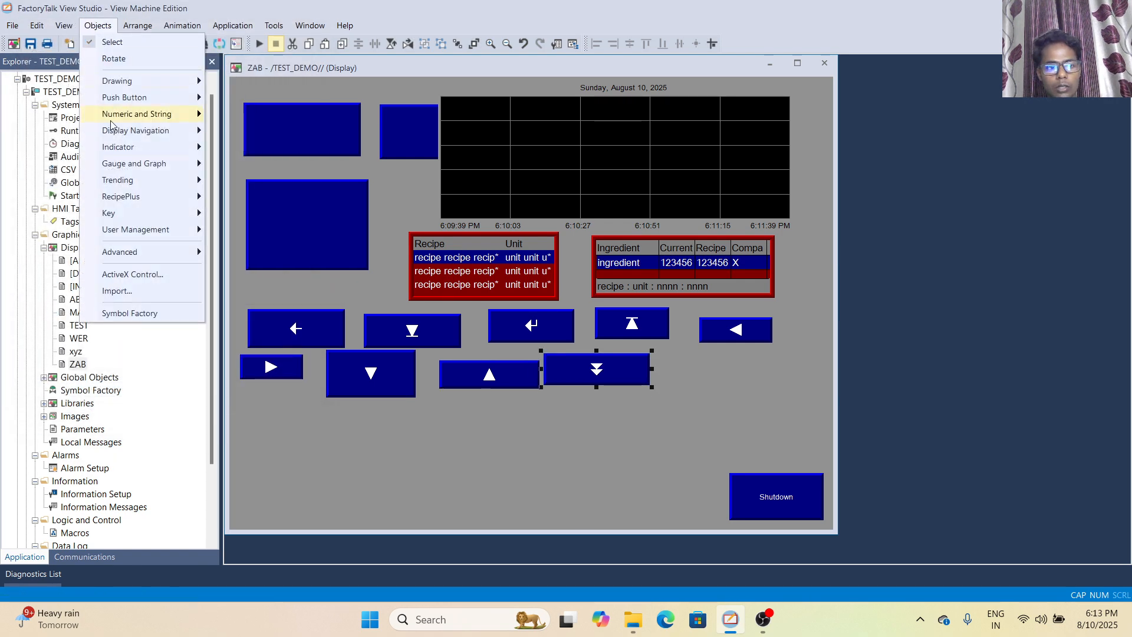
pyautogui.moveTo(170, 216)
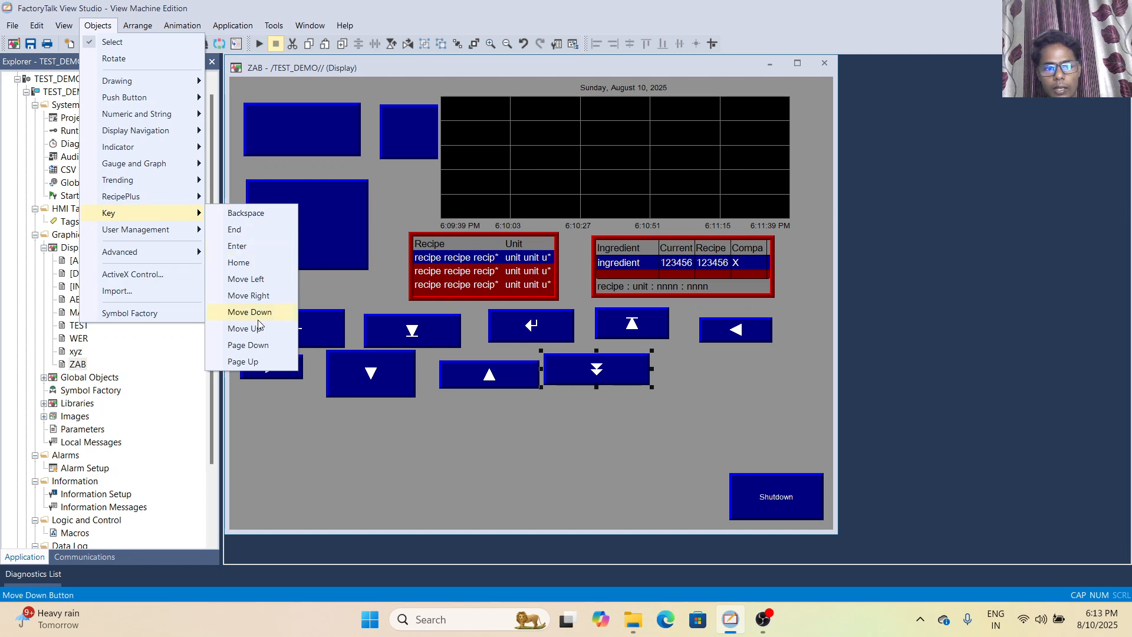
pyautogui.click(257, 362)
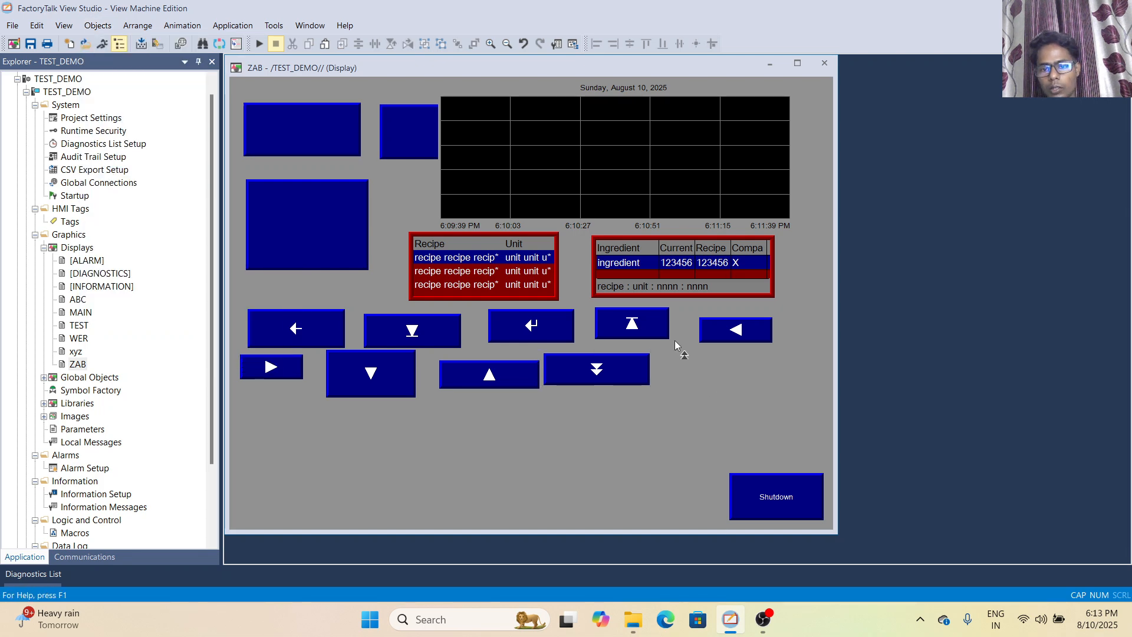
pyautogui.moveTo(666, 355); pyautogui.dragTo(762, 394)
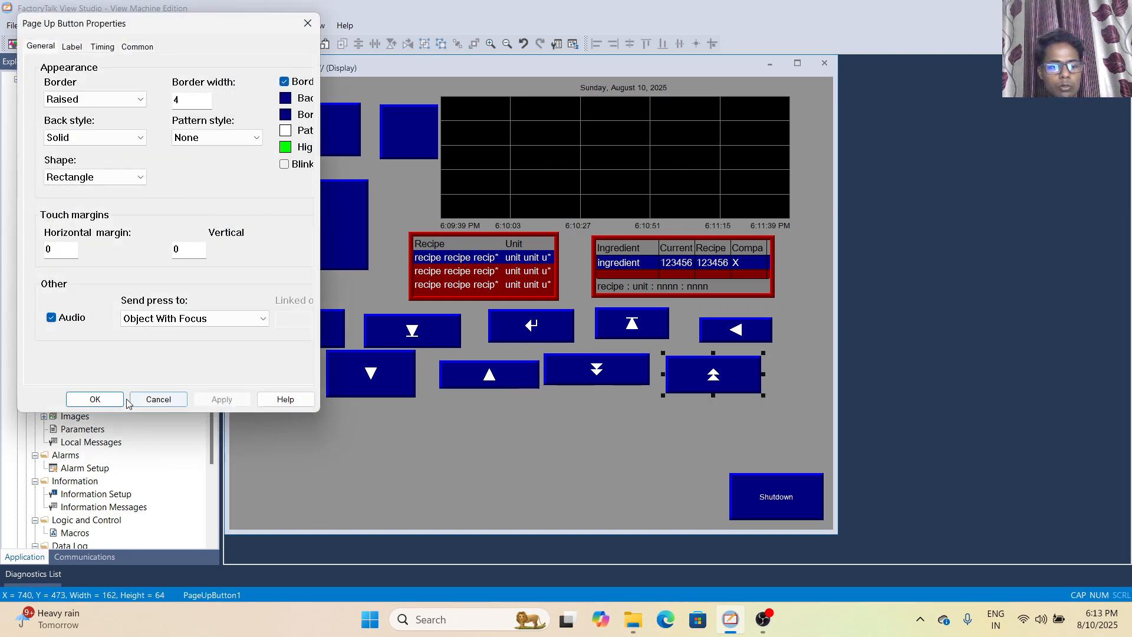
pyautogui.click(112, 403)
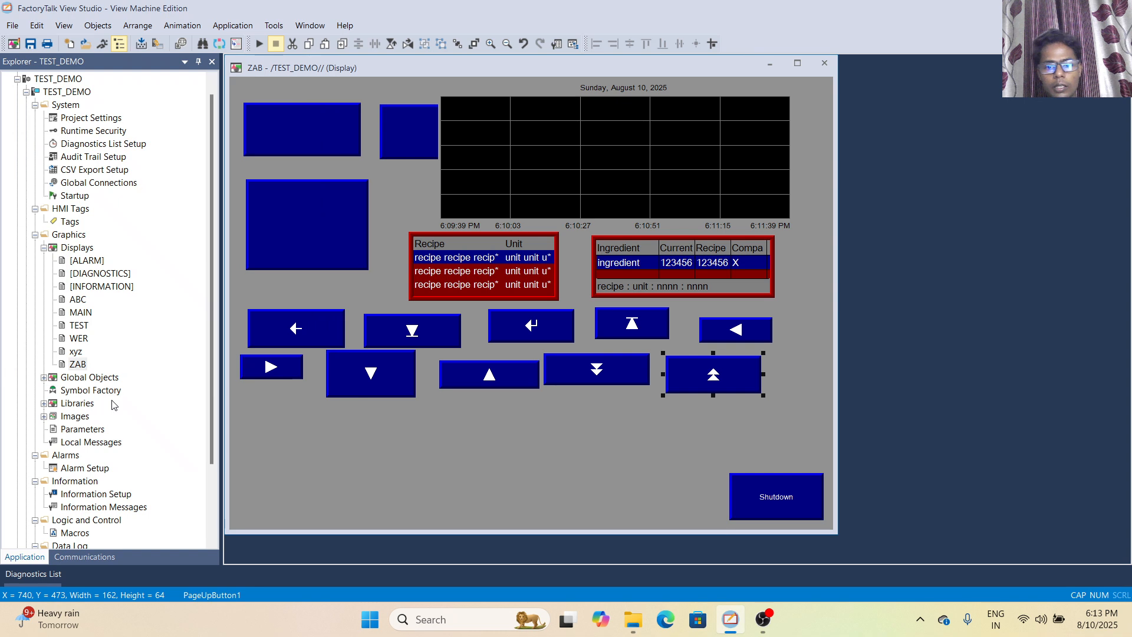
# Draw an Add User/Group button below the Move Right button and accept its default properties
pyautogui.click(97, 25)
pyautogui.moveTo(177, 252)
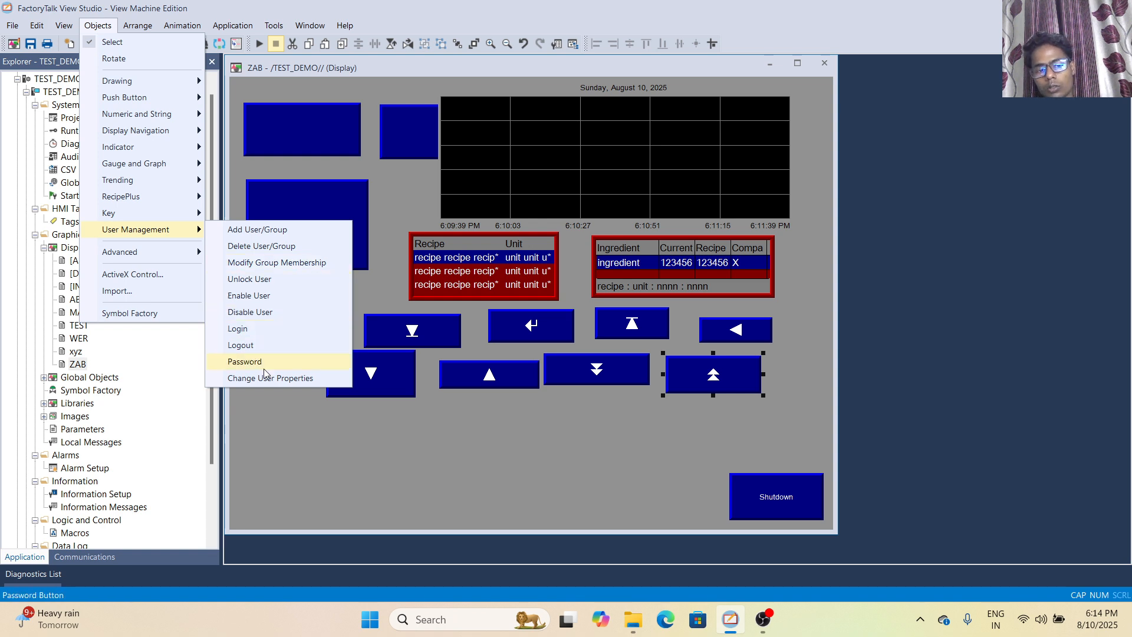
pyautogui.click(294, 236)
pyautogui.moveTo(252, 417); pyautogui.dragTo(330, 472)
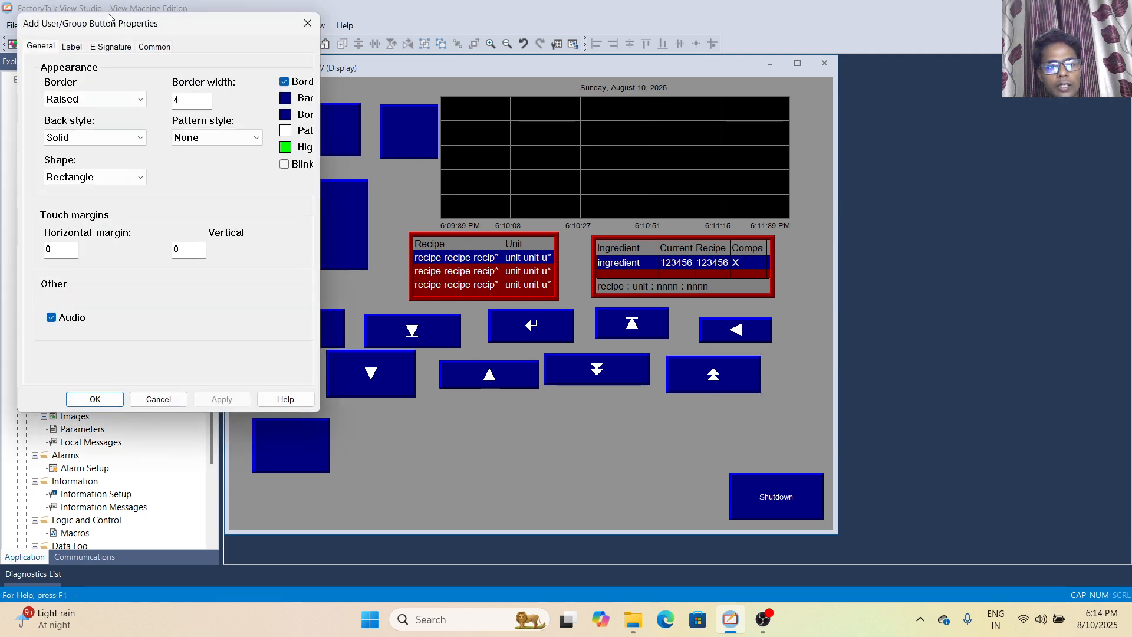
pyautogui.click(96, 398)
# Draw a Delete User/Group button to the right of the Add User/Group button and accept its default properties
pyautogui.click(96, 25)
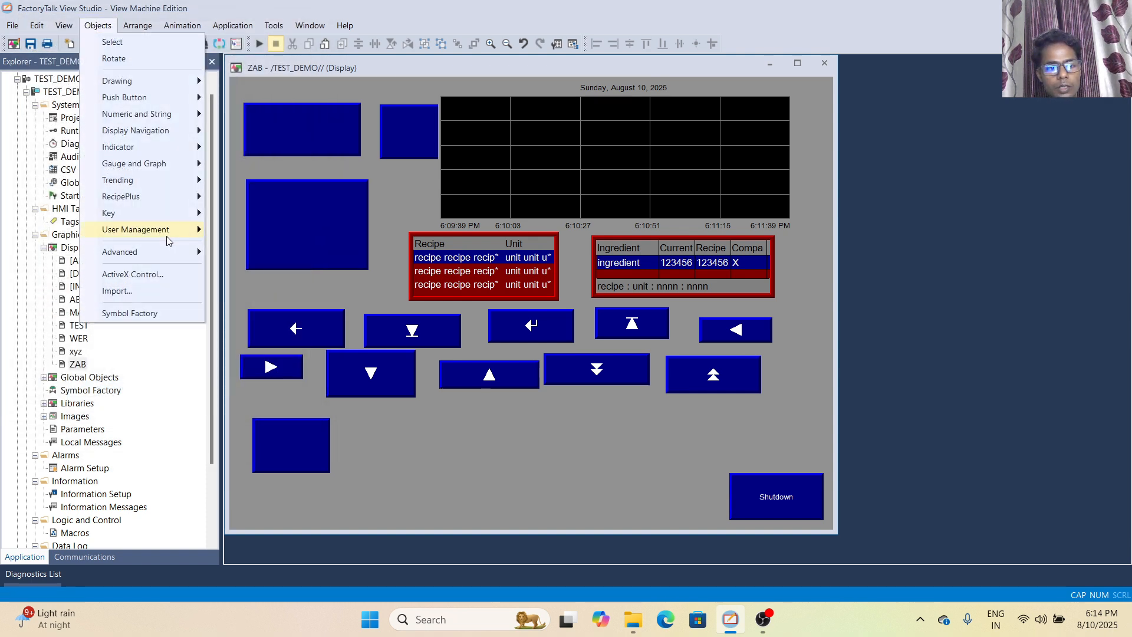
pyautogui.click(259, 244)
pyautogui.moveTo(353, 419); pyautogui.dragTo(440, 482)
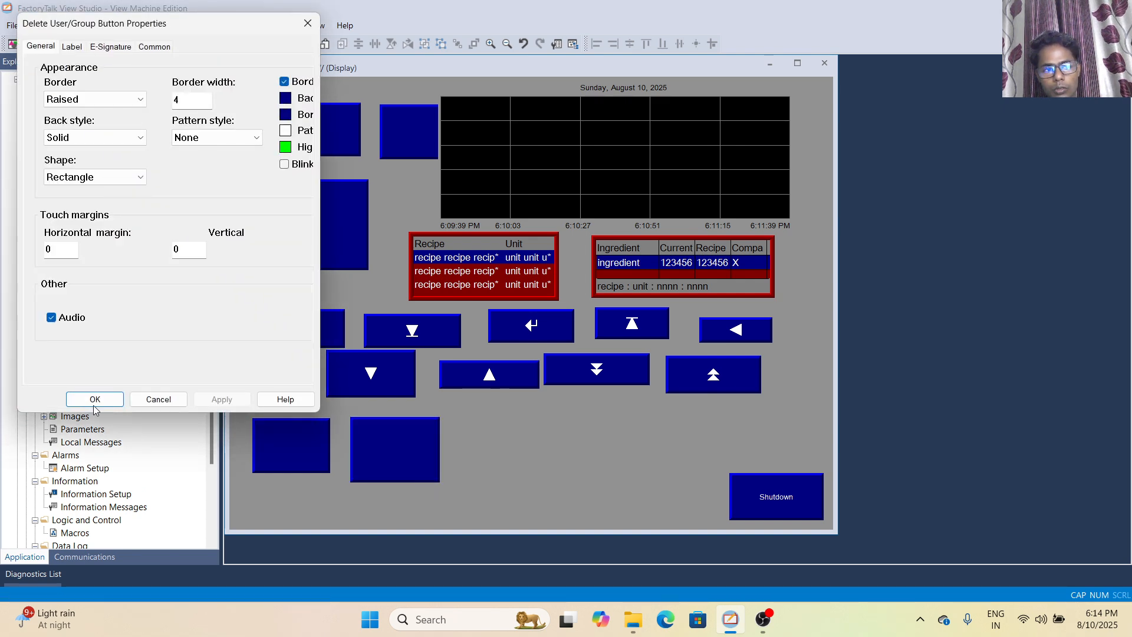
pyautogui.click(95, 400)
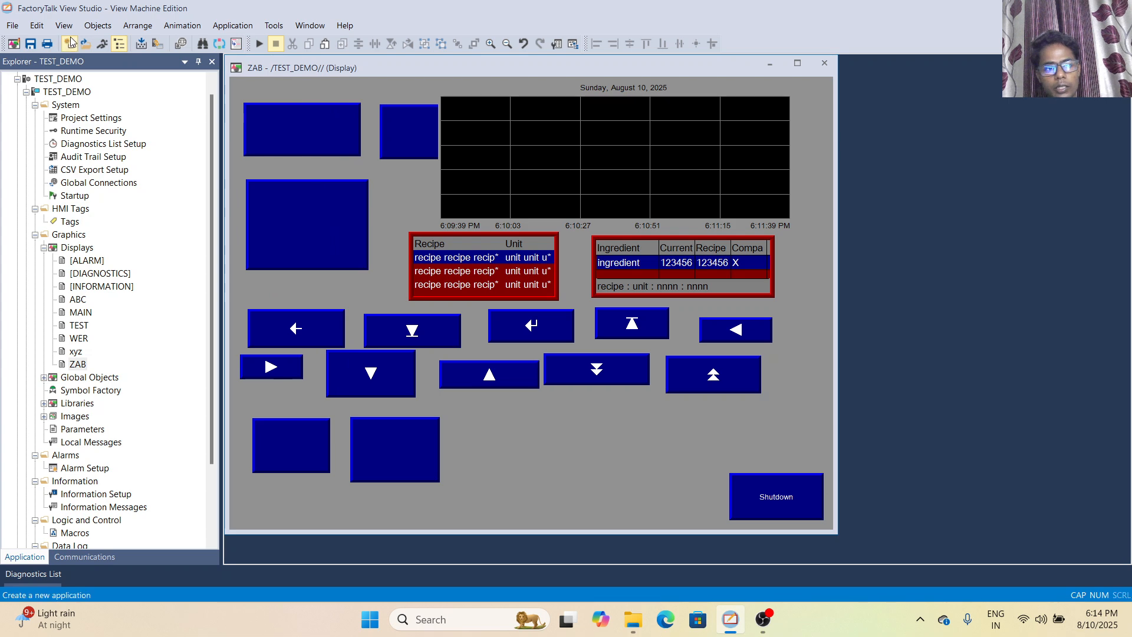
# Draw a Modify Group Membership button to the right of the Delete User/Group button and accept its default properties
pyautogui.click(98, 26)
pyautogui.moveTo(141, 230)
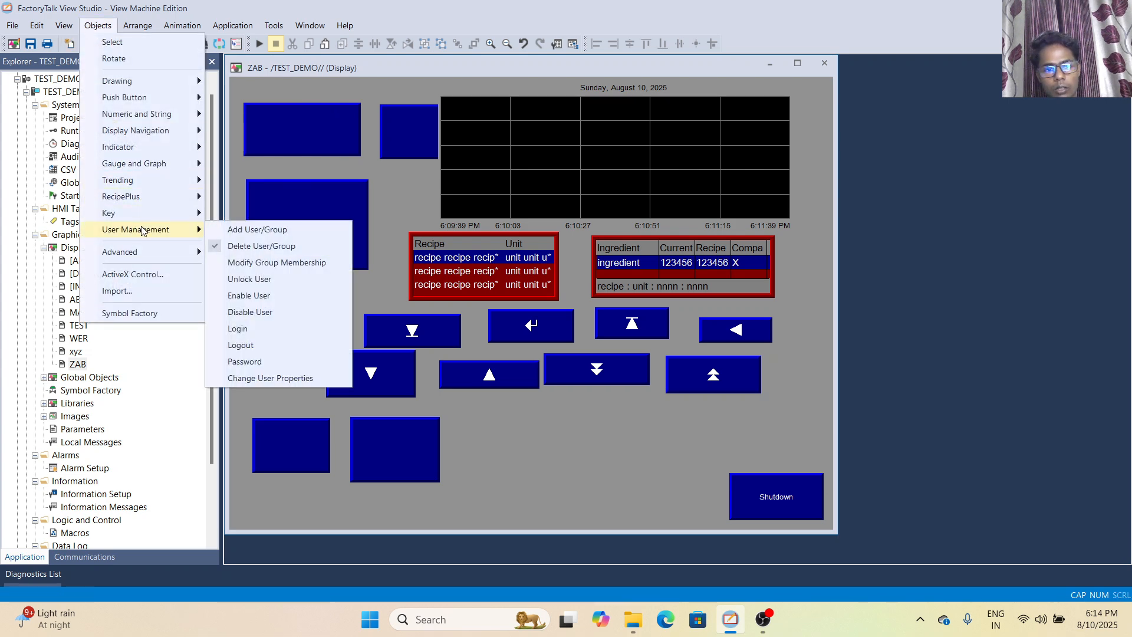
pyautogui.click(247, 264)
pyautogui.moveTo(465, 408); pyautogui.dragTo(549, 470)
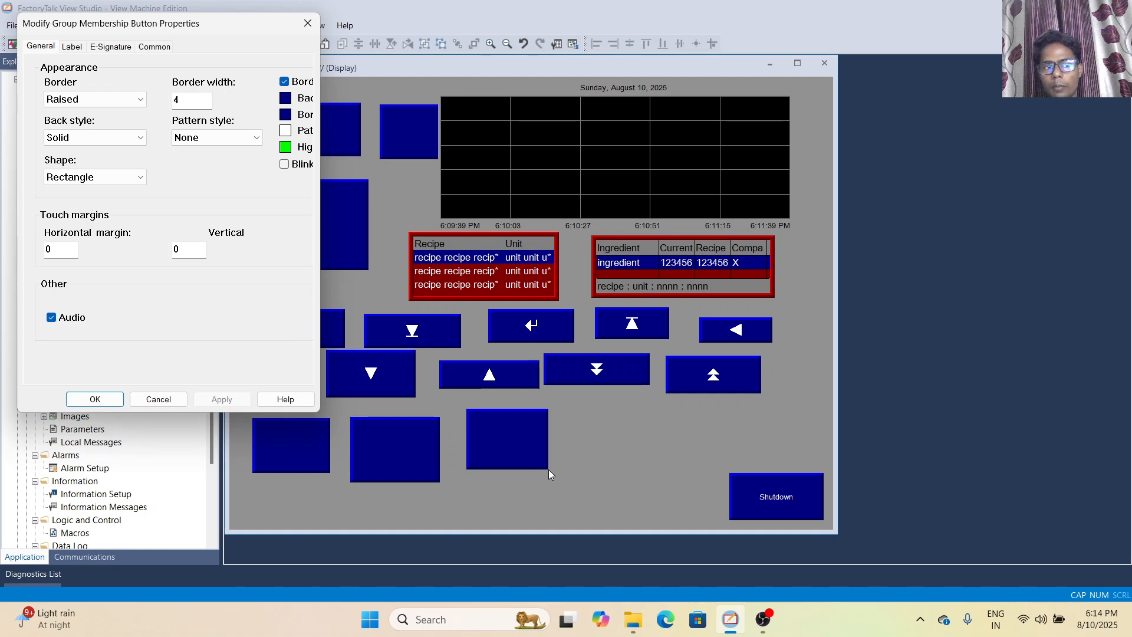
pyautogui.click(95, 399)
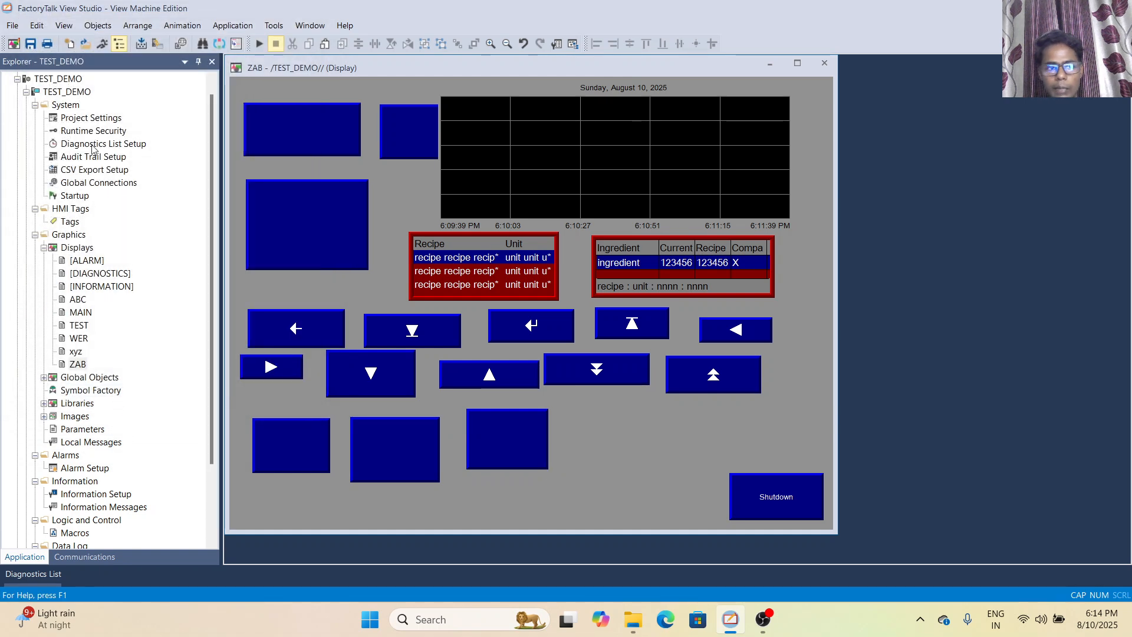
# Draw an Unlock User button to the right of the Modify Group Membership button and accept its default properties
pyautogui.click(98, 26)
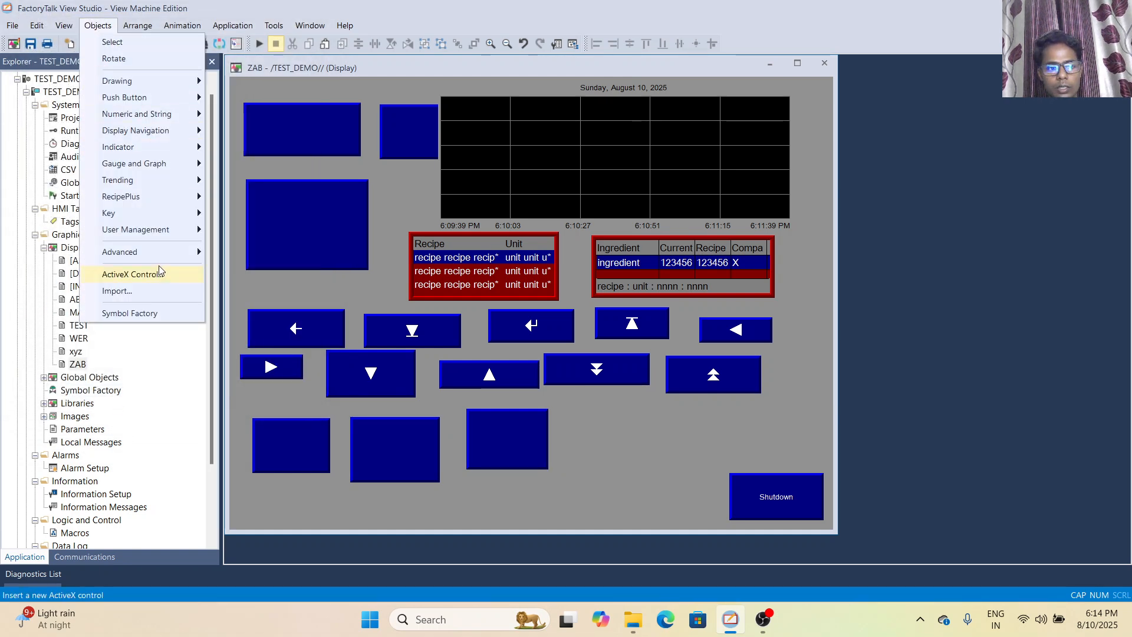
pyautogui.moveTo(168, 228)
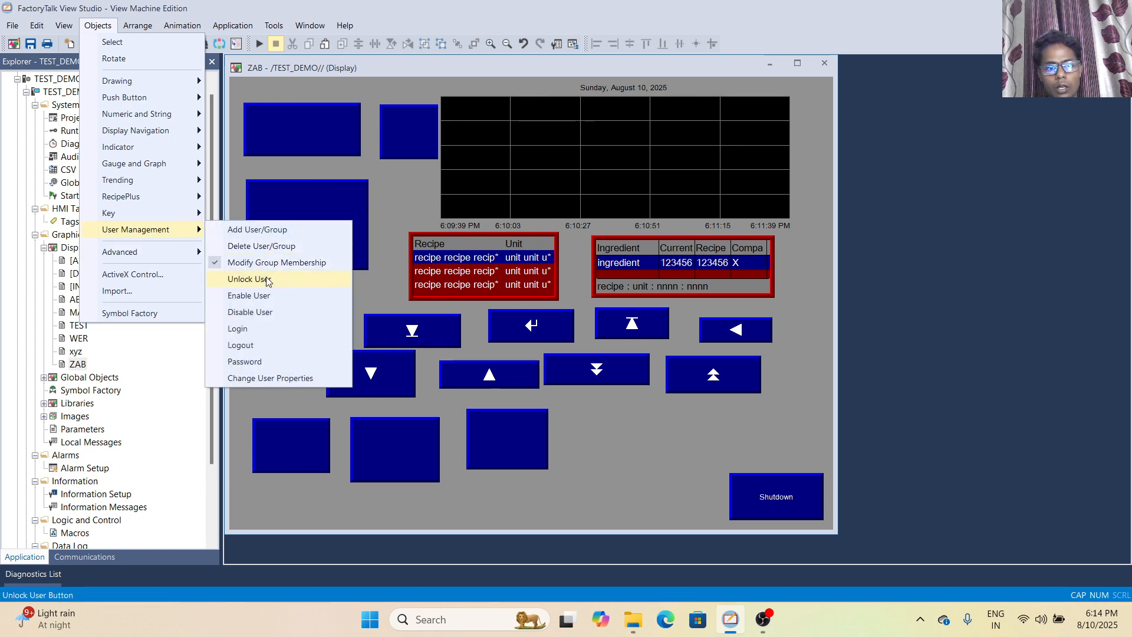
pyautogui.click(271, 280)
pyautogui.moveTo(574, 415); pyautogui.dragTo(646, 455)
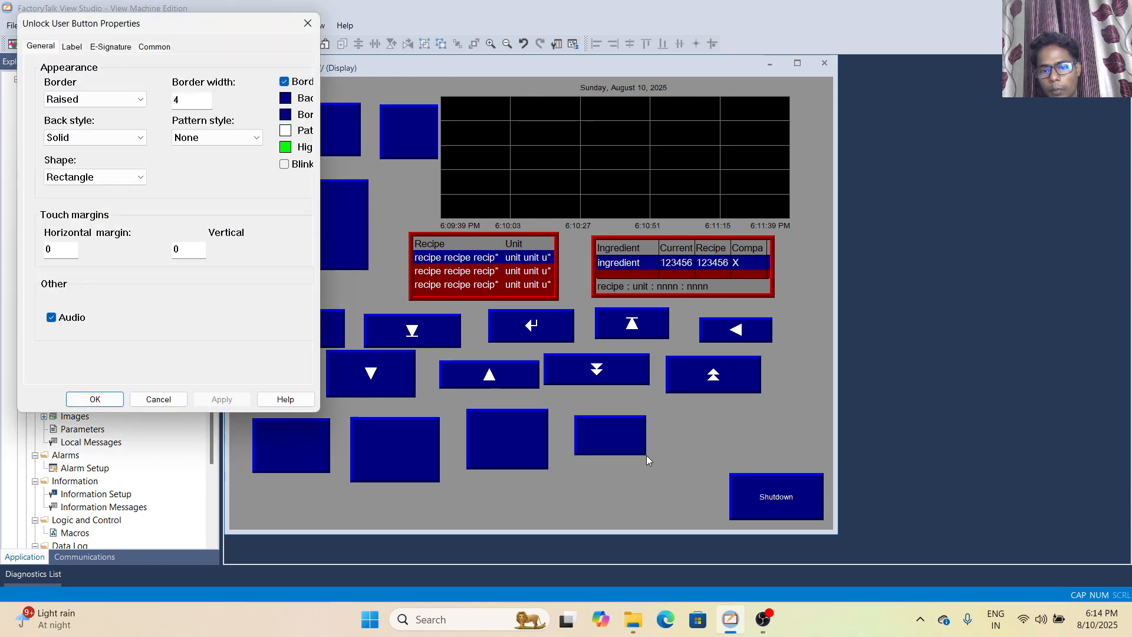
pyautogui.click(95, 399)
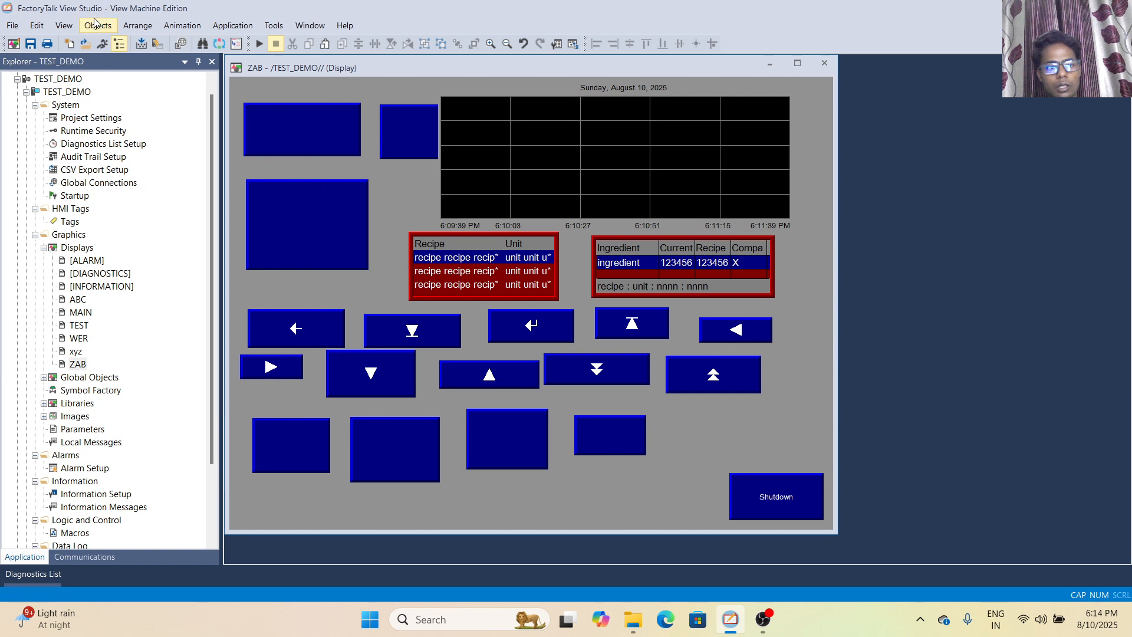
# Draw an Enable User button to the right of the Unlock User button and dismiss its properties without edits
pyautogui.click(97, 26)
pyautogui.moveTo(134, 231)
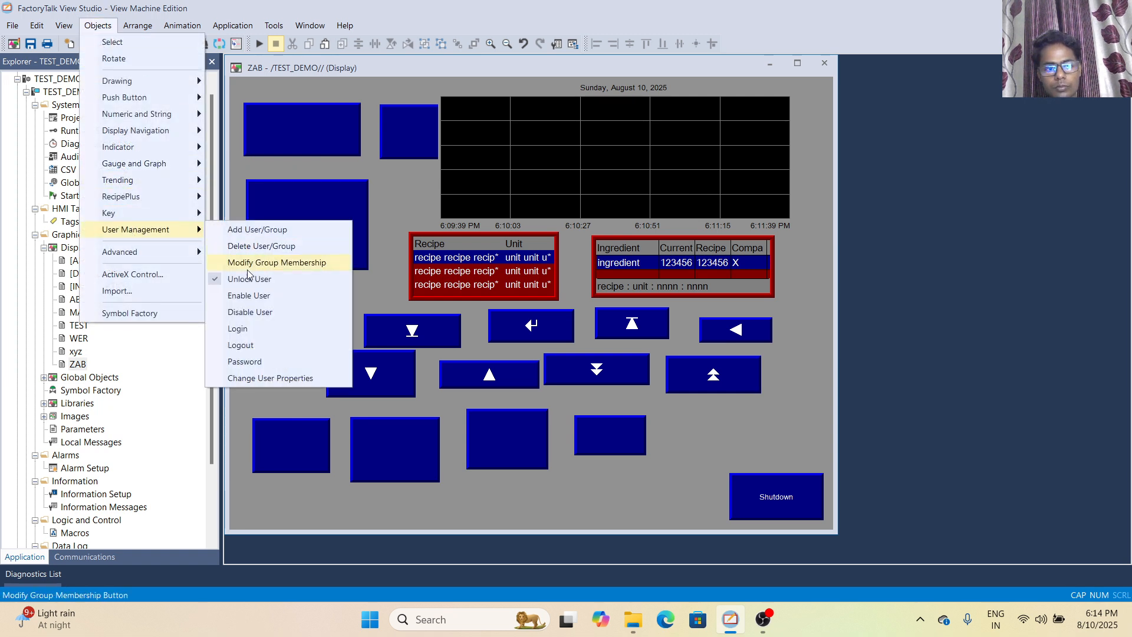
pyautogui.click(242, 296)
pyautogui.moveTo(675, 414); pyautogui.dragTo(776, 452)
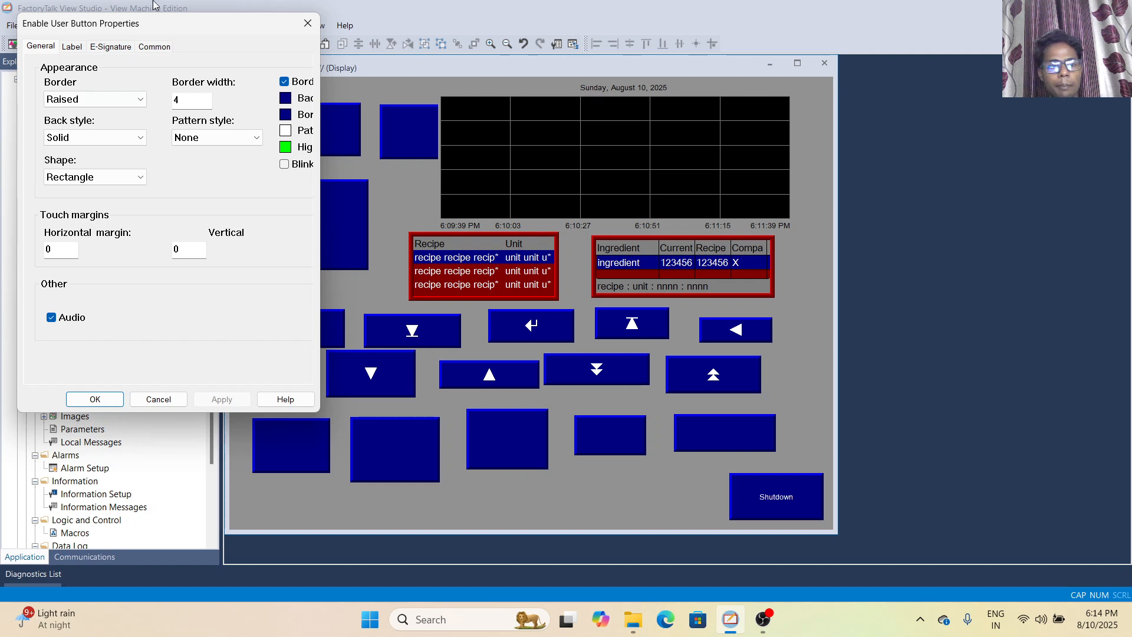
pyautogui.click(308, 23)
# Draw a Disable User button below the Add User/Group button and dismiss its properties without edits
pyautogui.click(109, 28)
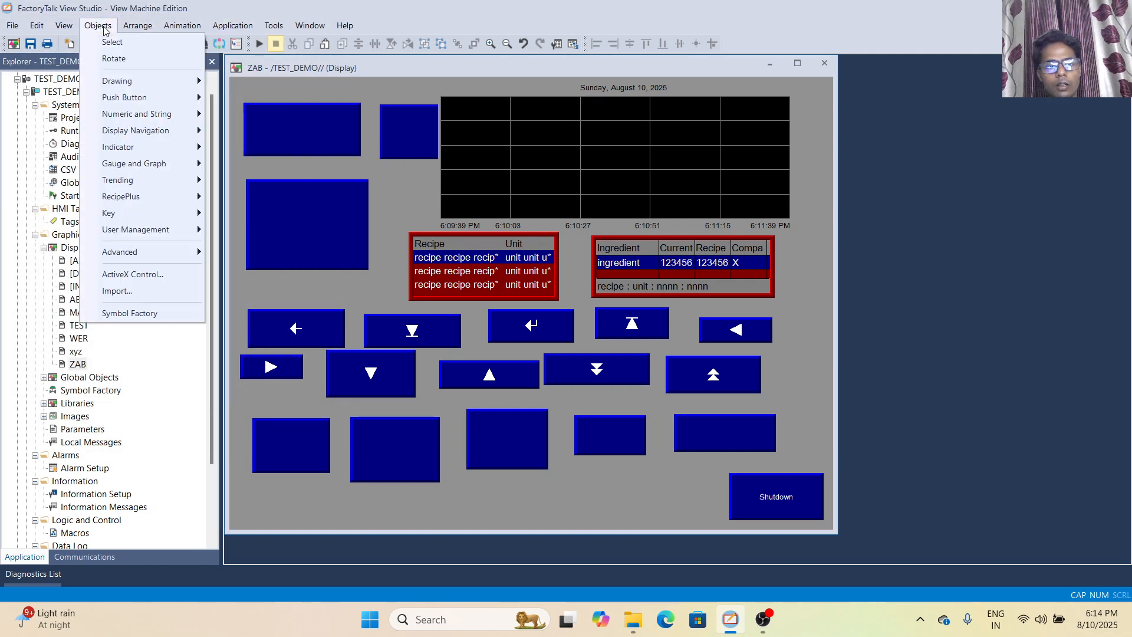
pyautogui.moveTo(150, 233)
pyautogui.click(255, 312)
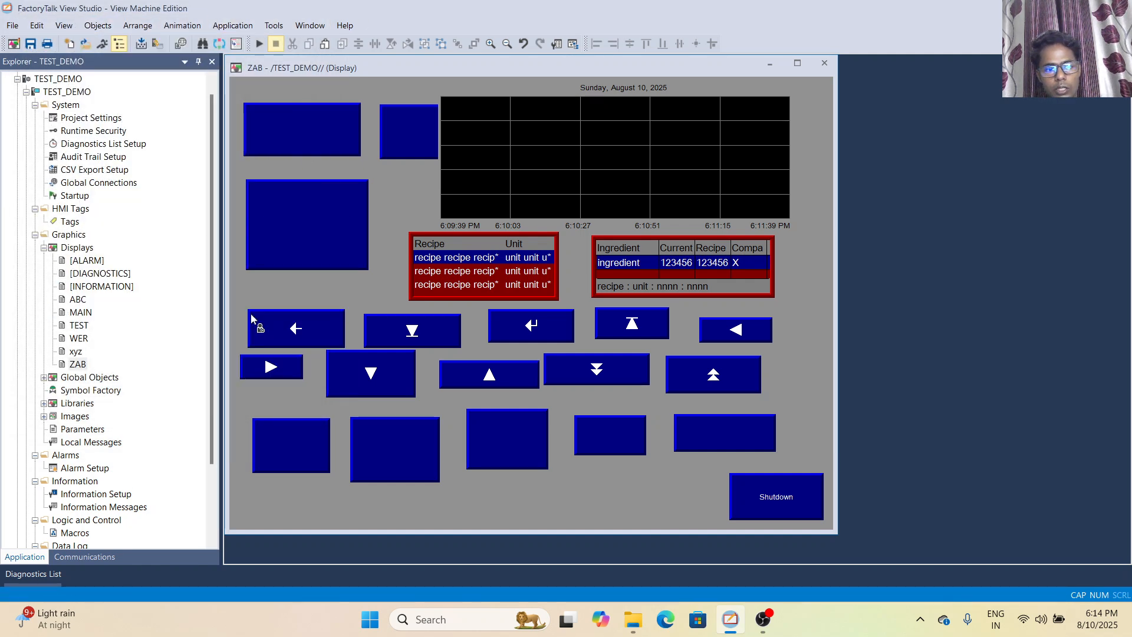
pyautogui.moveTo(256, 489); pyautogui.dragTo(358, 514)
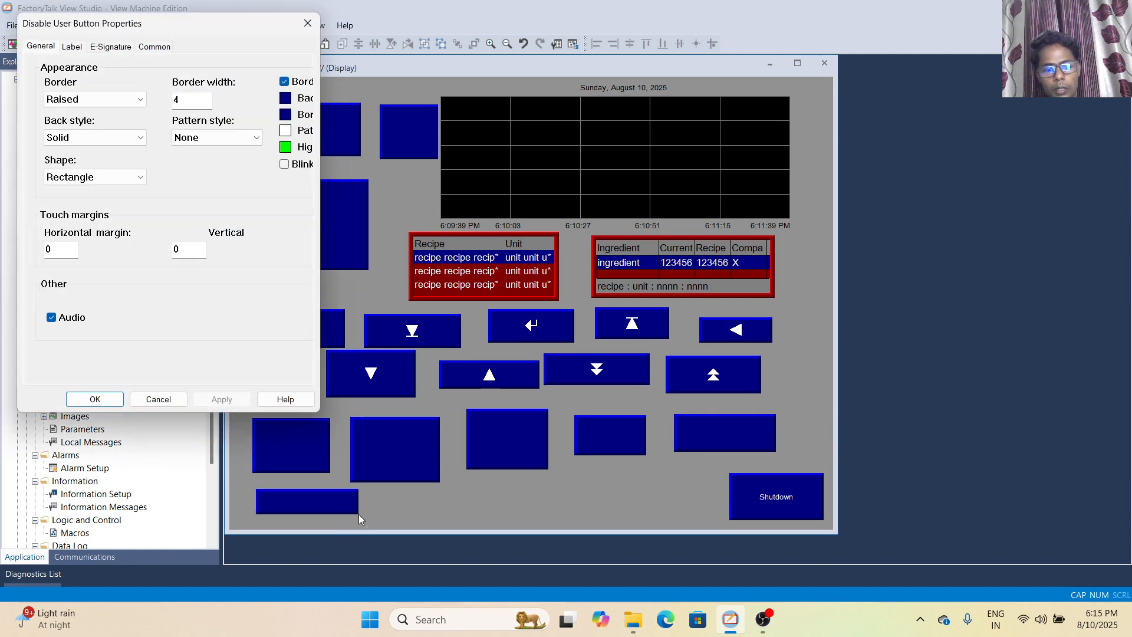
pyautogui.click(308, 23)
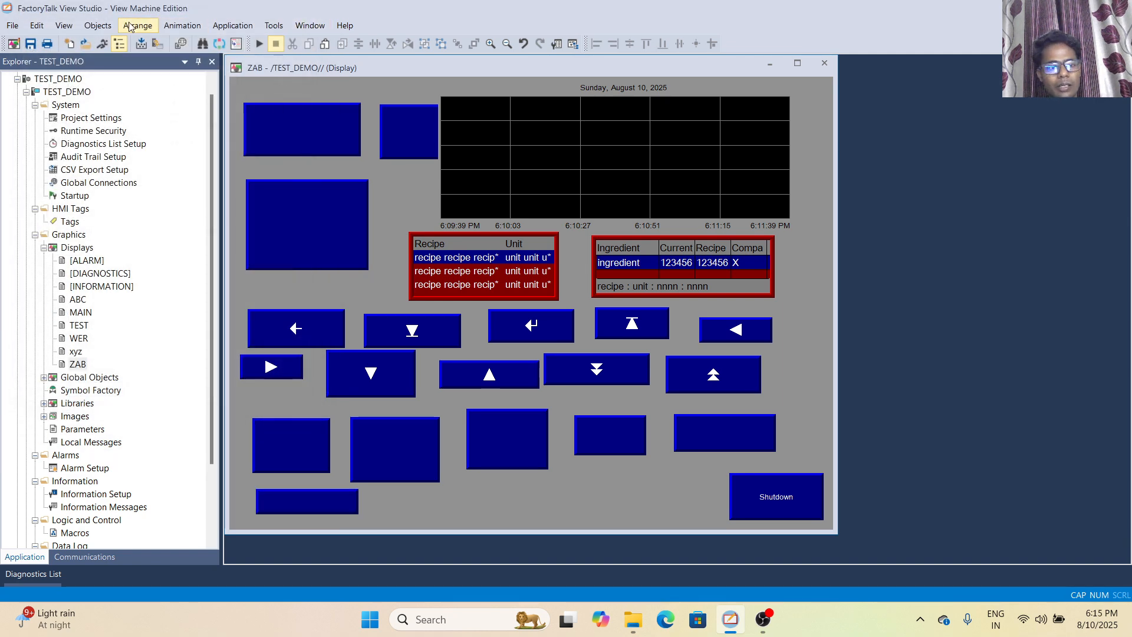
# Draw a Login button to the right of the Disable User button and dismiss its properties without edits
pyautogui.click(98, 25)
pyautogui.moveTo(182, 232)
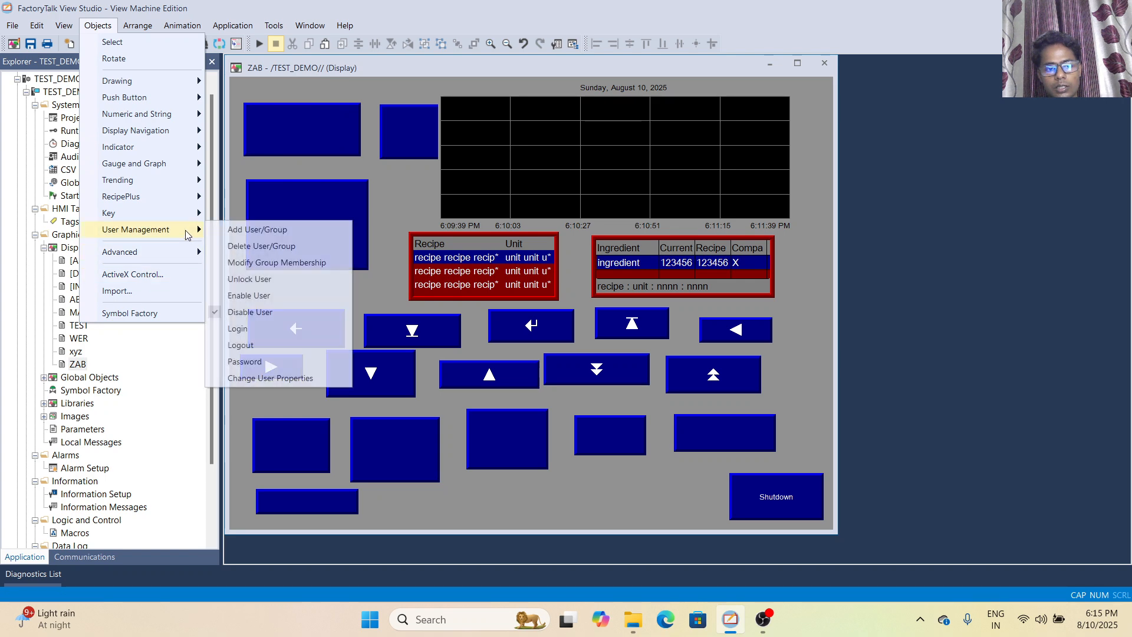
pyautogui.click(237, 329)
pyautogui.moveTo(385, 490); pyautogui.dragTo(482, 526)
pyautogui.click(308, 23)
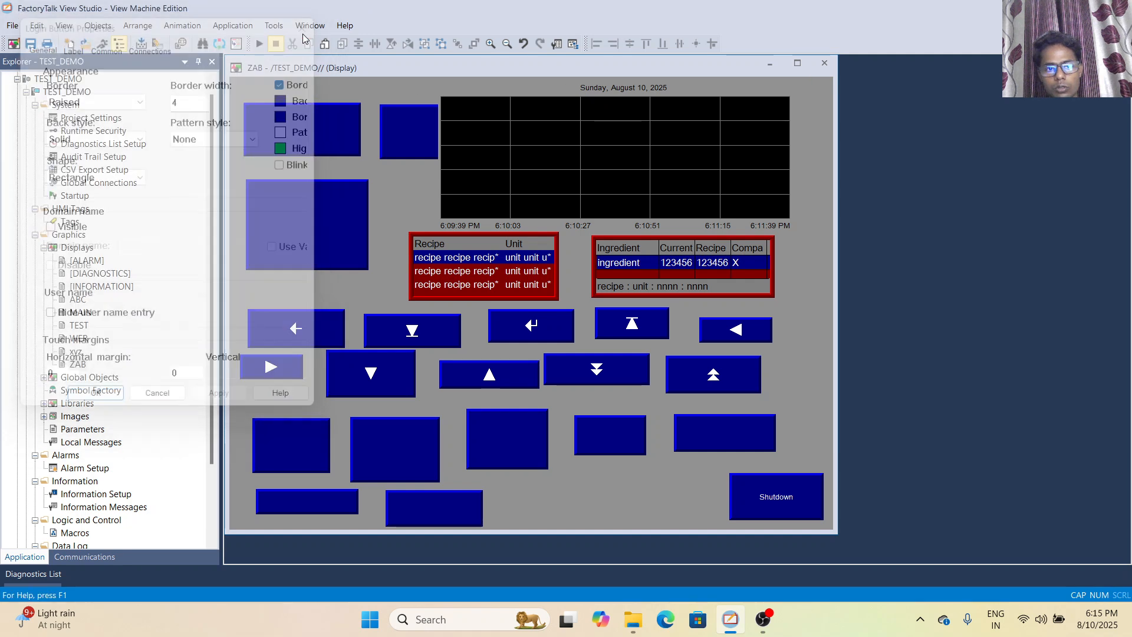
# Draw a Logout button to the right of the Login button and accept its default properties
pyautogui.click(97, 25)
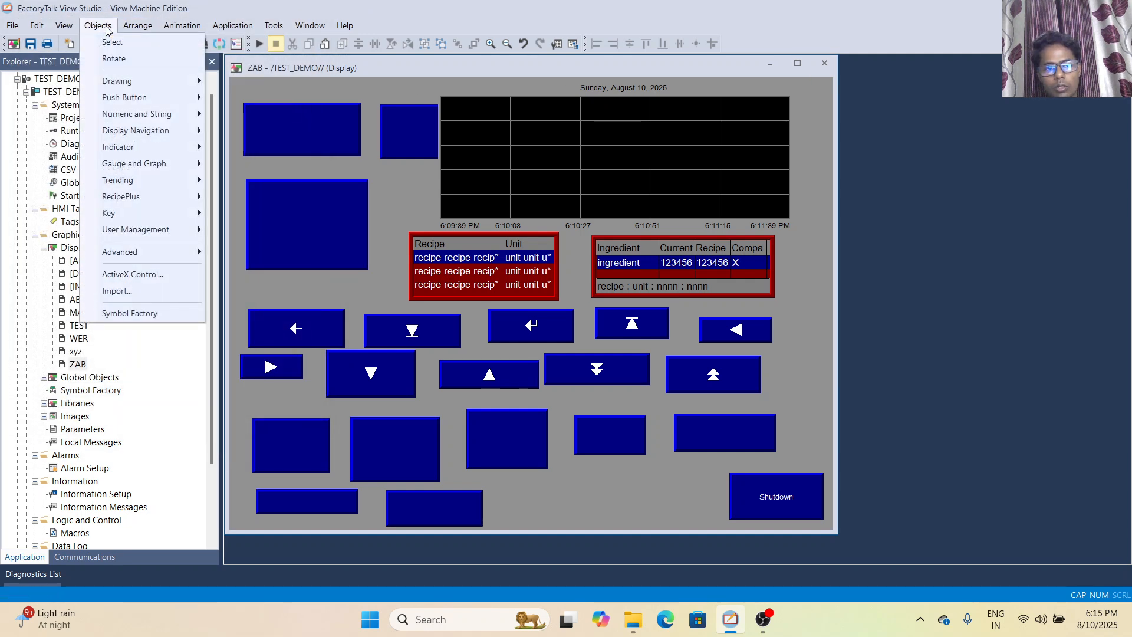
pyautogui.moveTo(150, 233)
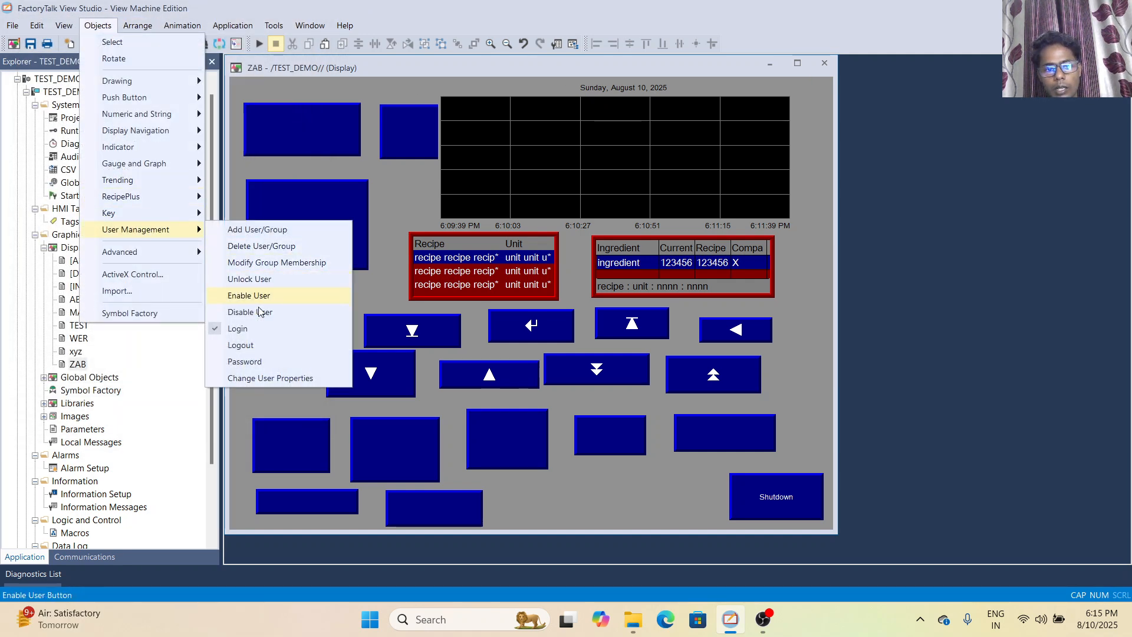
pyautogui.click(241, 345)
pyautogui.moveTo(500, 479); pyautogui.dragTo(565, 518)
pyautogui.click(95, 399)
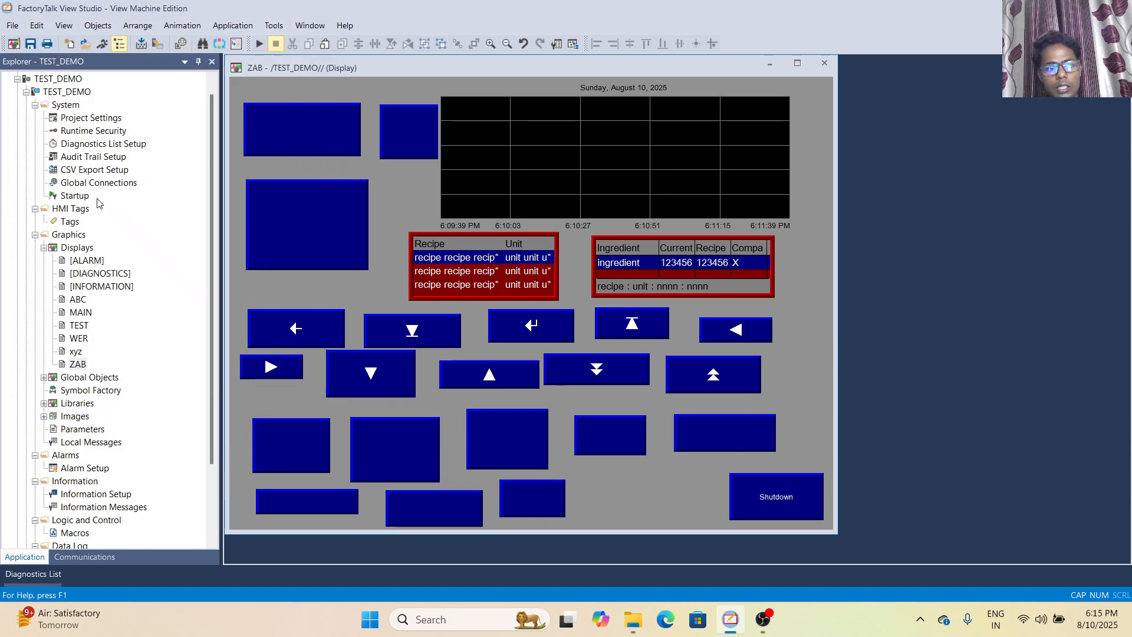
# Draw a small Password button to the right of the Logout button and accept its default properties
pyautogui.click(97, 26)
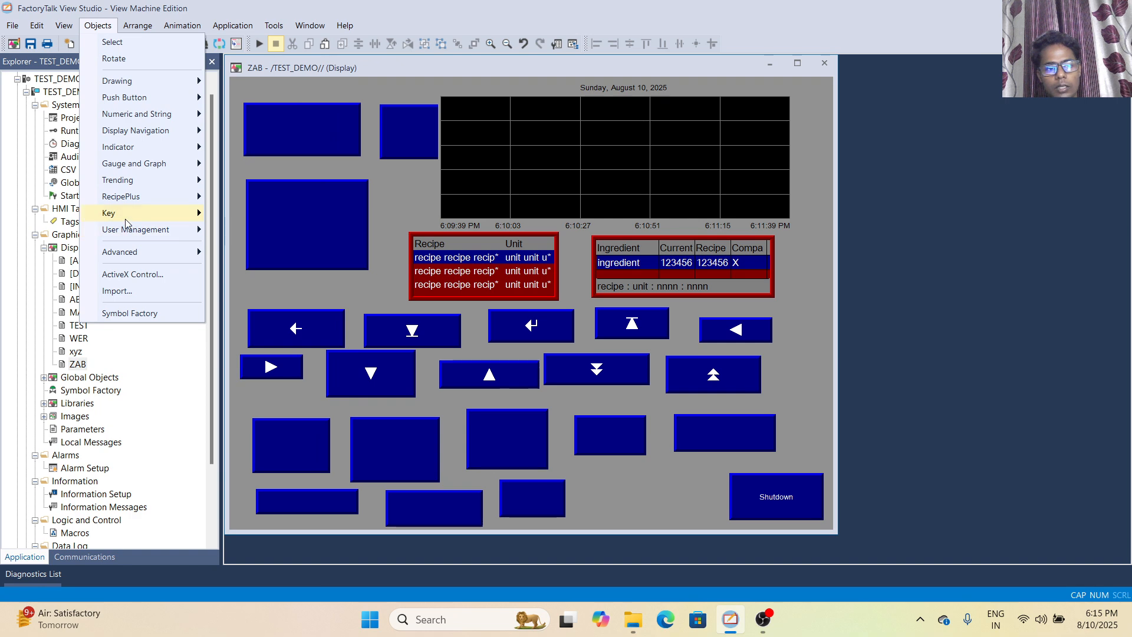
pyautogui.moveTo(136, 230)
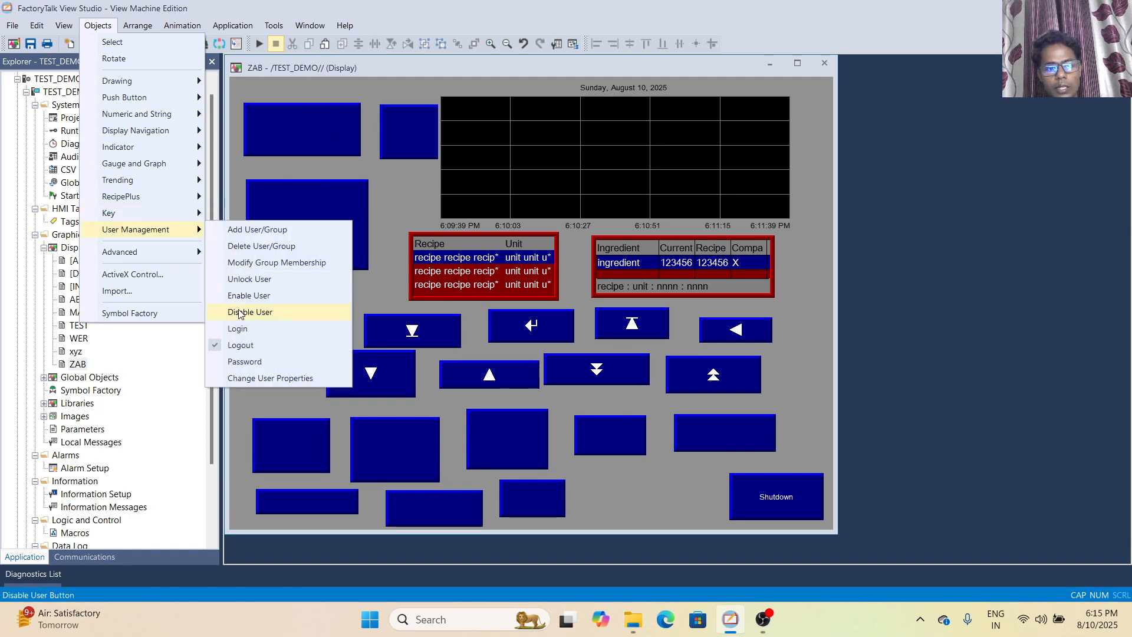
pyautogui.click(245, 361)
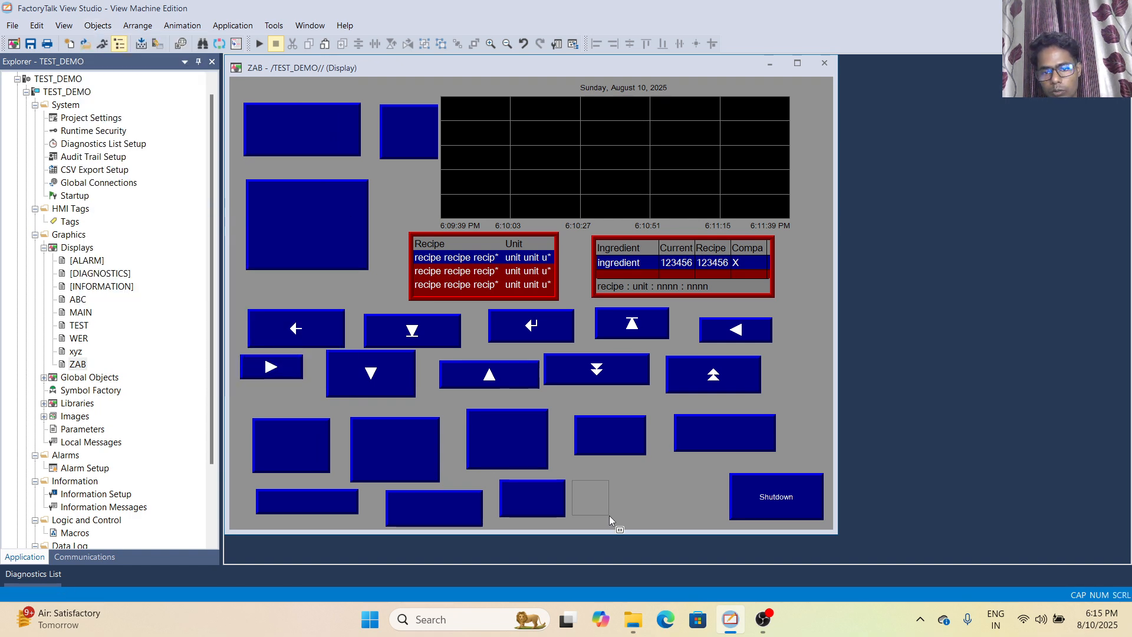
pyautogui.moveTo(607, 515); pyautogui.dragTo(610, 517)
pyautogui.click(93, 397)
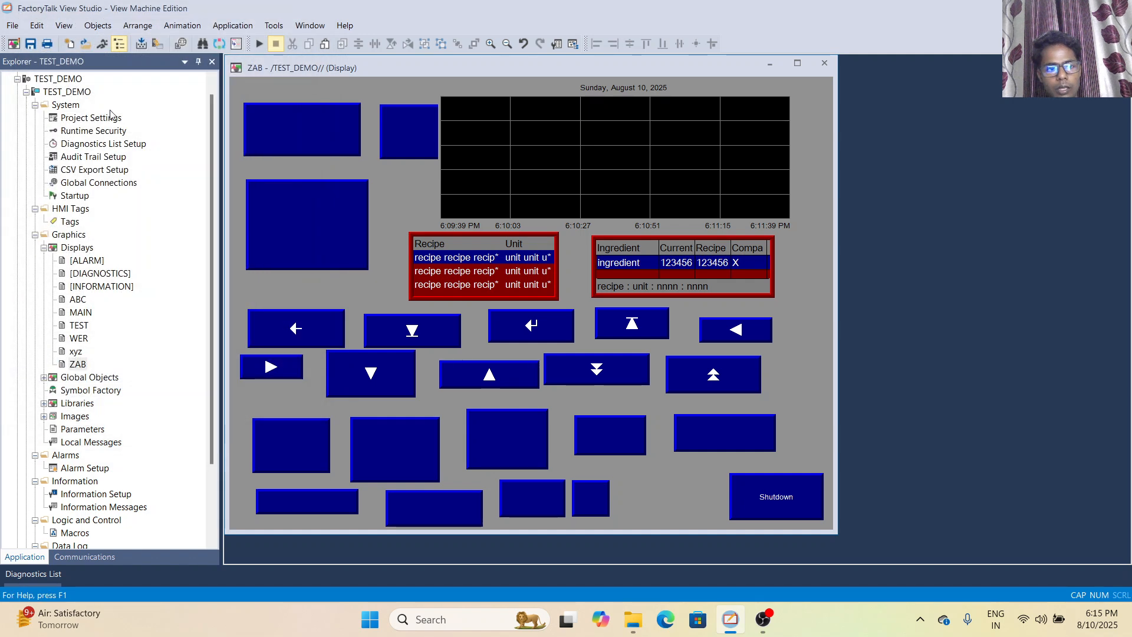
# Draw a Change User Properties button between the Password and Shutdown buttons and accept its default properties
pyautogui.click(98, 25)
pyautogui.moveTo(159, 232)
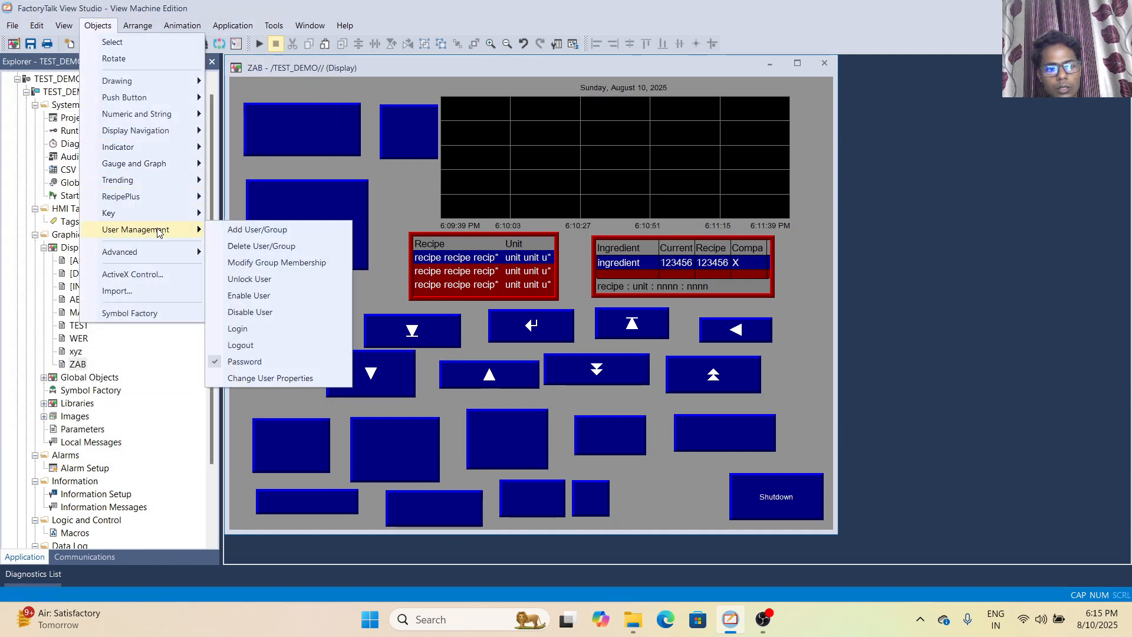
pyautogui.click(265, 378)
pyautogui.moveTo(626, 474); pyautogui.dragTo(710, 522)
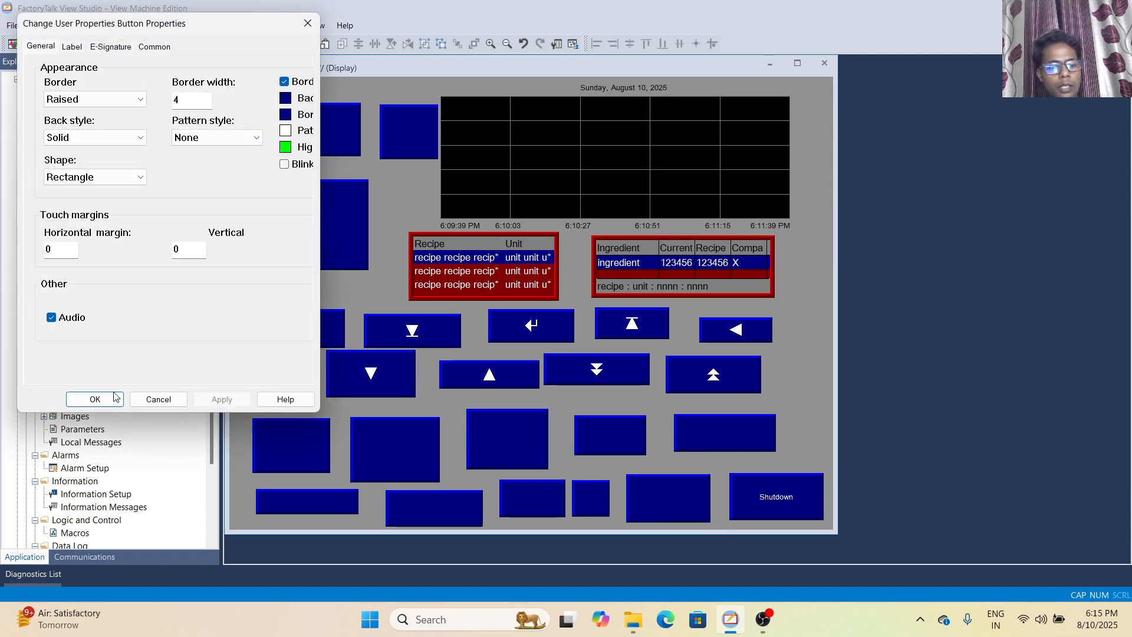
pyautogui.click(94, 399)
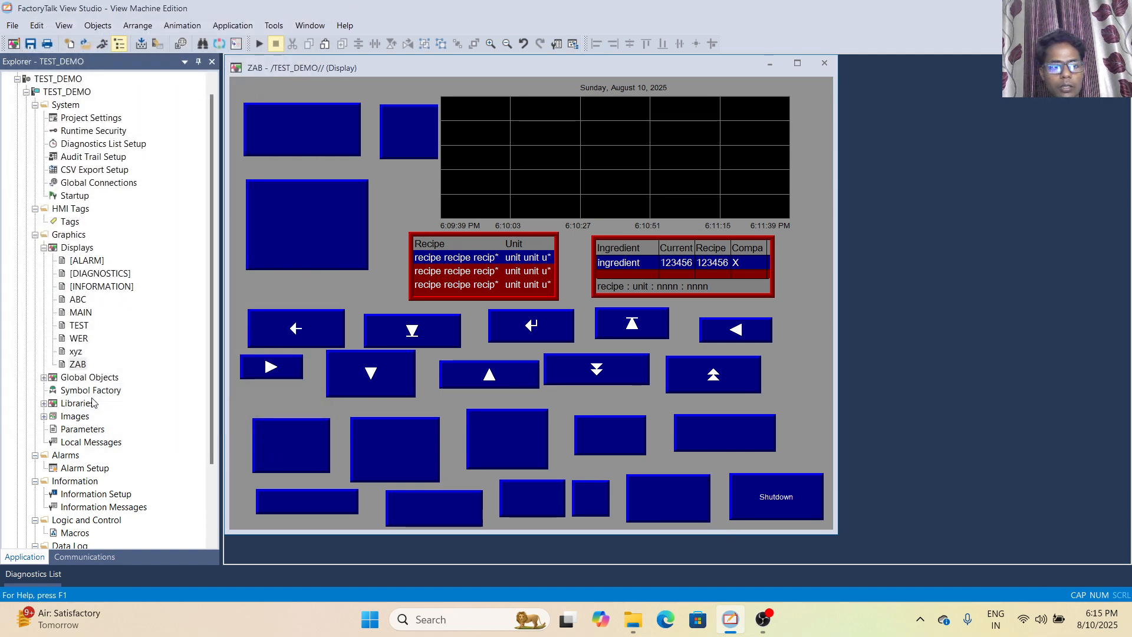
# Open the xyz display for editing
pyautogui.click(78, 363)
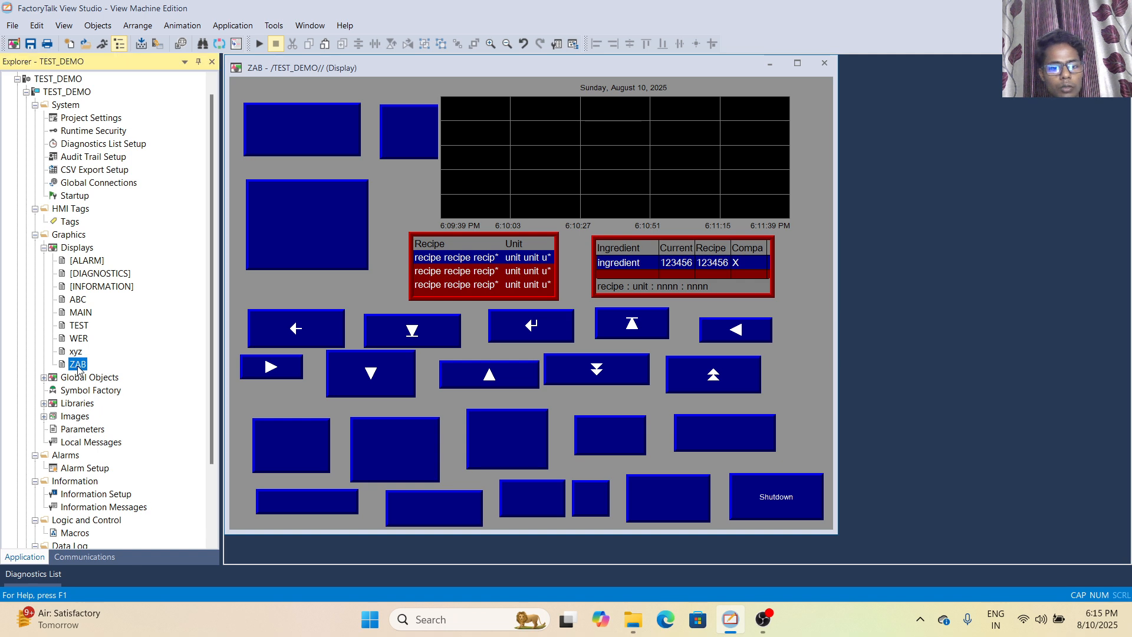
pyautogui.click(78, 352)
pyautogui.doubleClick(78, 352)
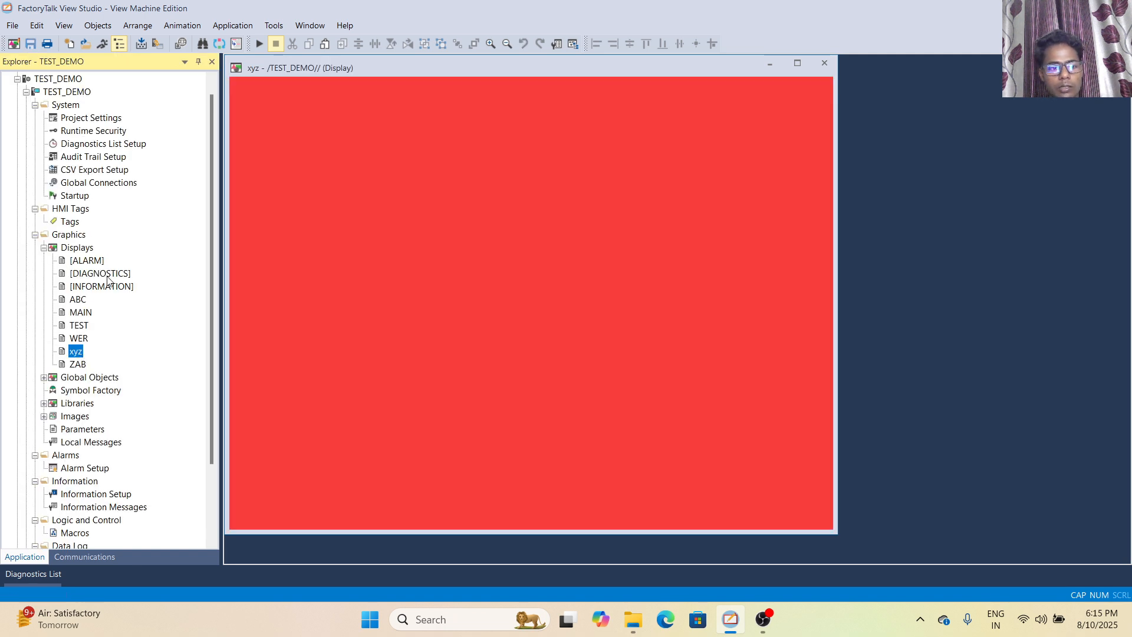
# Review the Advanced object types, including the Alarm, Diagnostics, Audit and Information groups
pyautogui.click(109, 26)
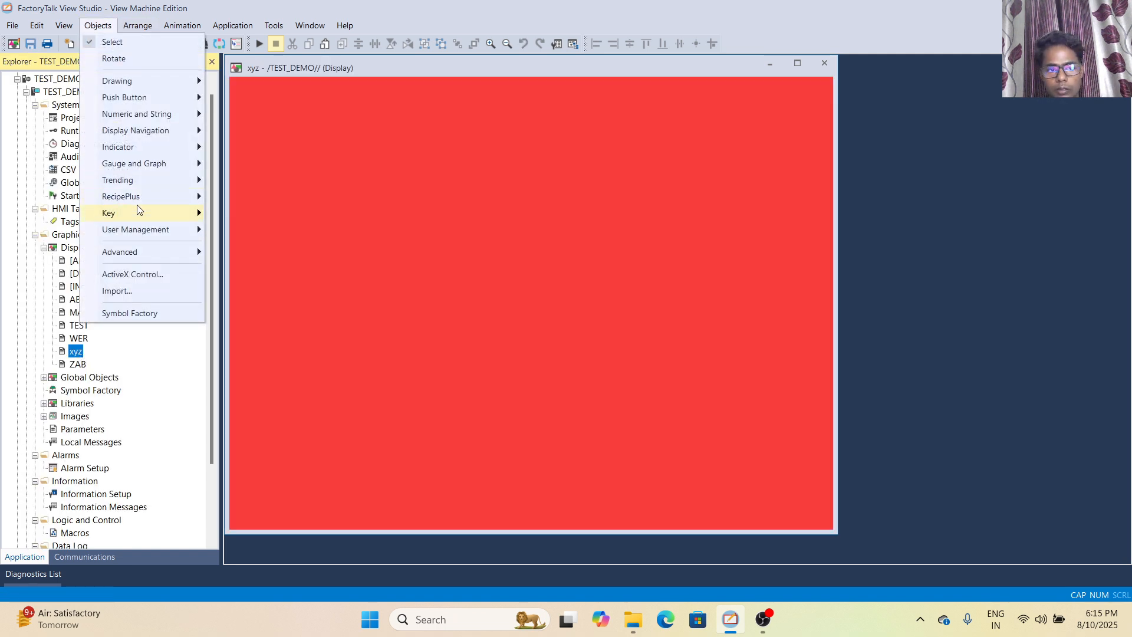
pyautogui.moveTo(137, 235)
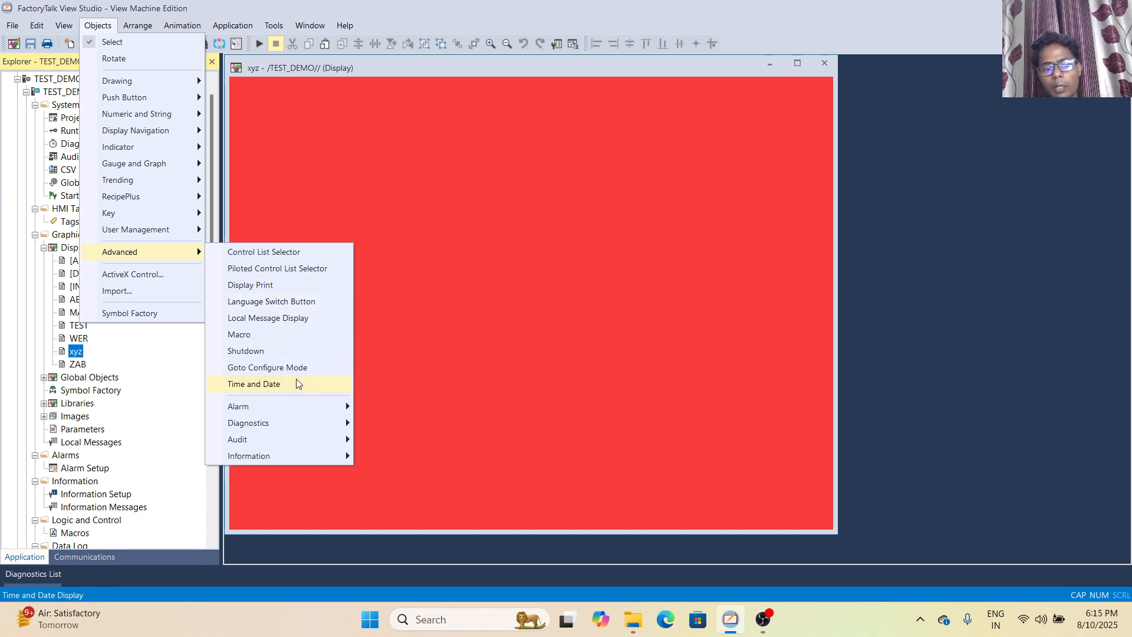
pyautogui.moveTo(316, 406)
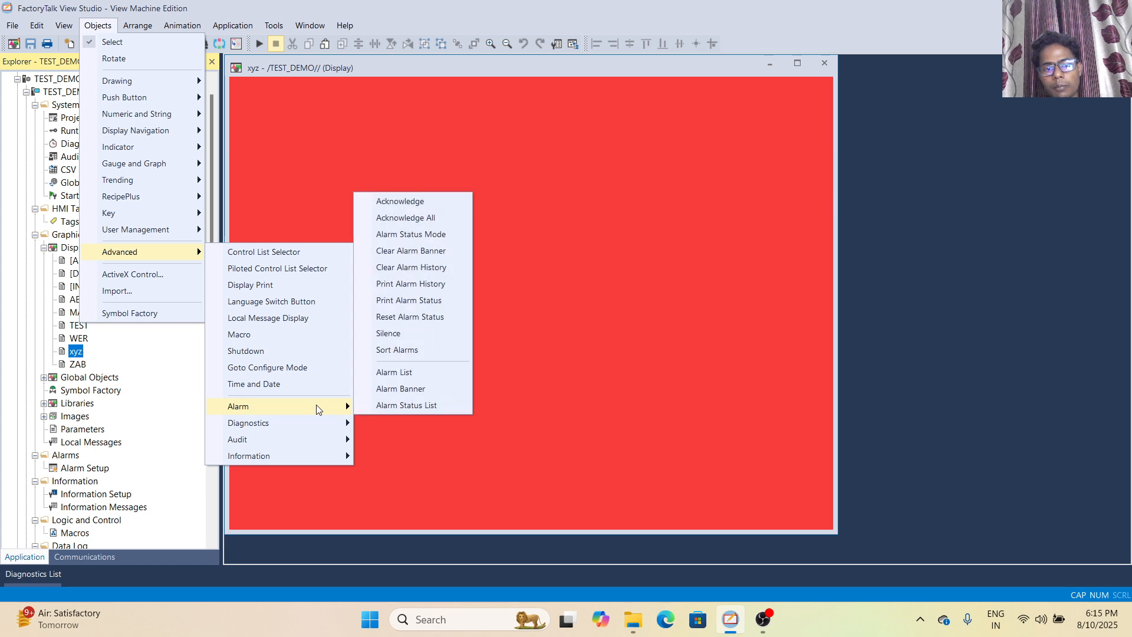
pyautogui.moveTo(323, 428)
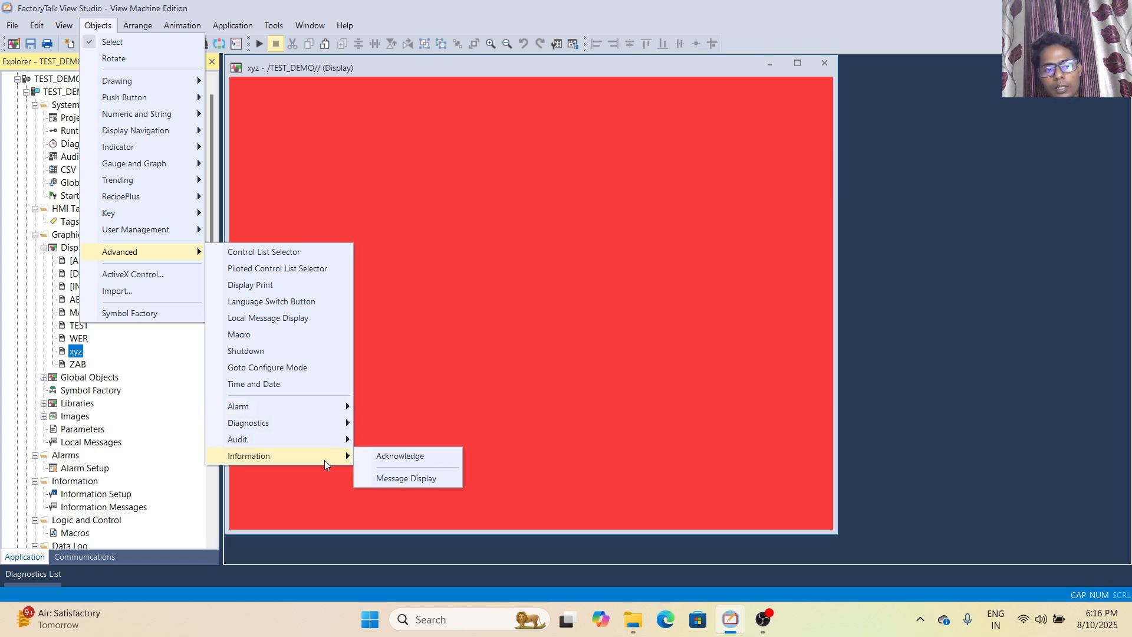
# Activate the ActiveX Control tool on the xyz display and switch to the Import tool
pyautogui.click(148, 273)
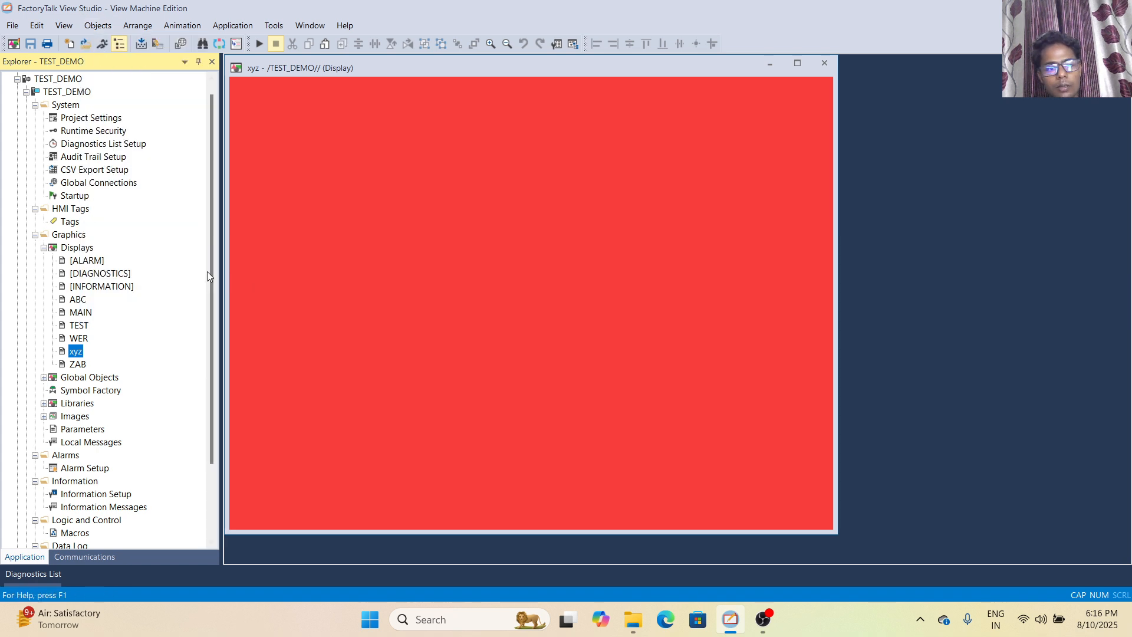
pyautogui.click(106, 29)
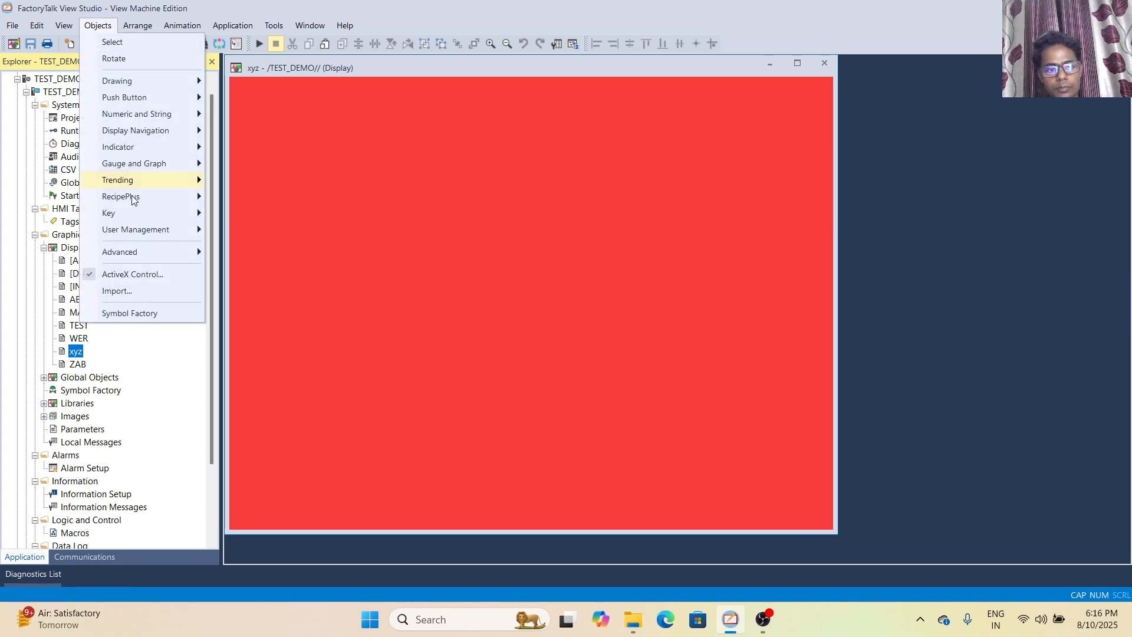
pyautogui.click(140, 281)
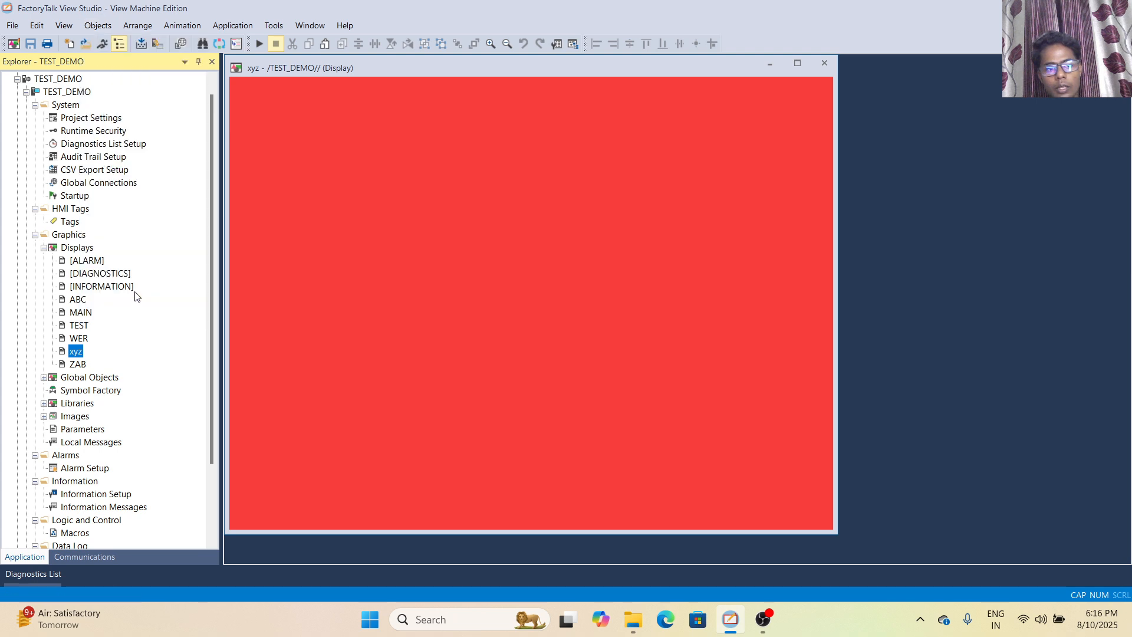
# Open the Symbol Factory library, maximize it to view the Pumps symbols, and close it
pyautogui.click(100, 27)
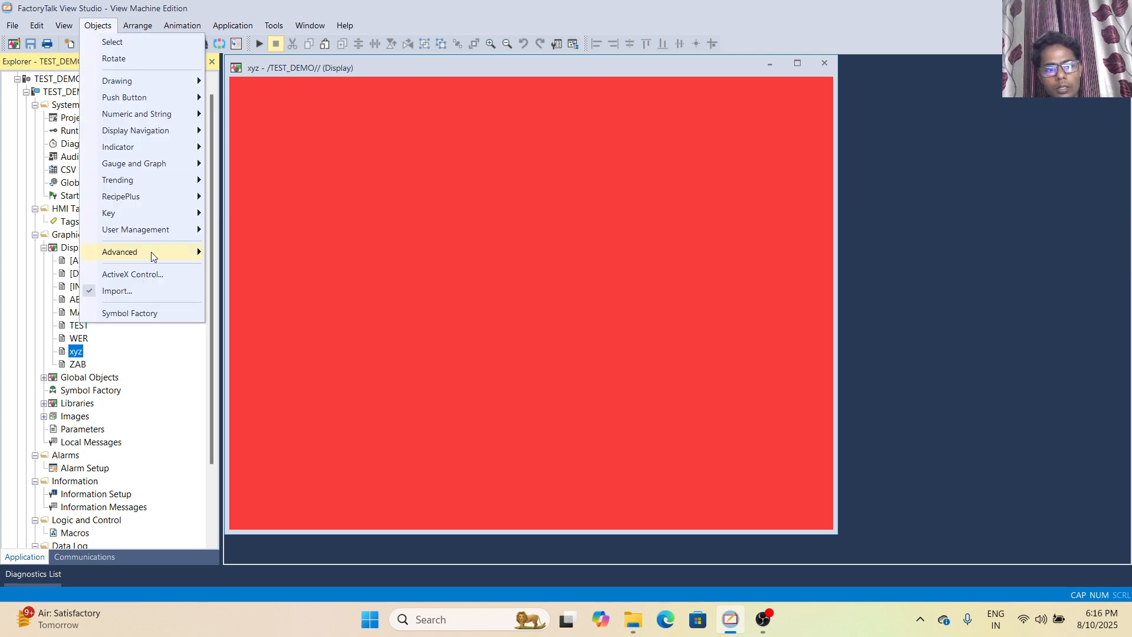
pyautogui.click(158, 313)
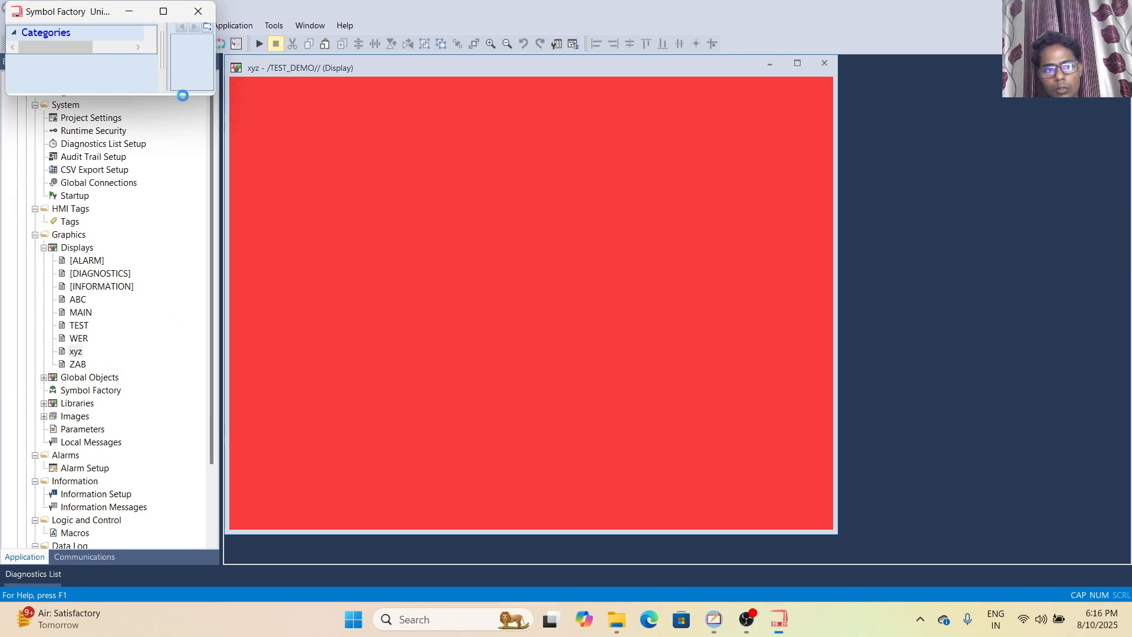
pyautogui.click(163, 13)
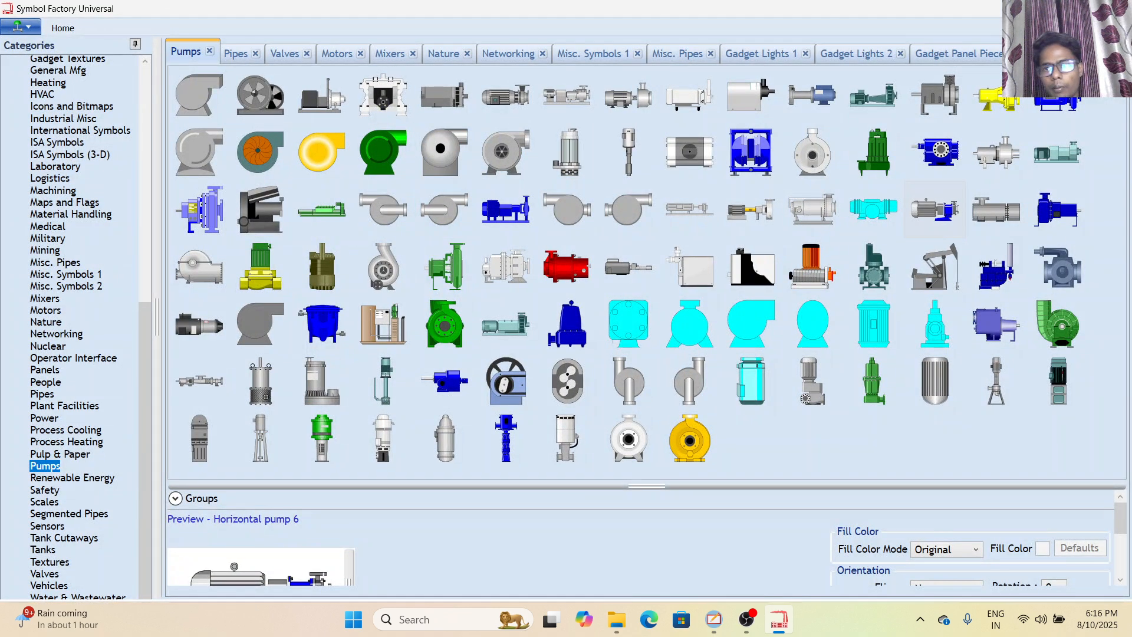
pyautogui.click(1116, 9)
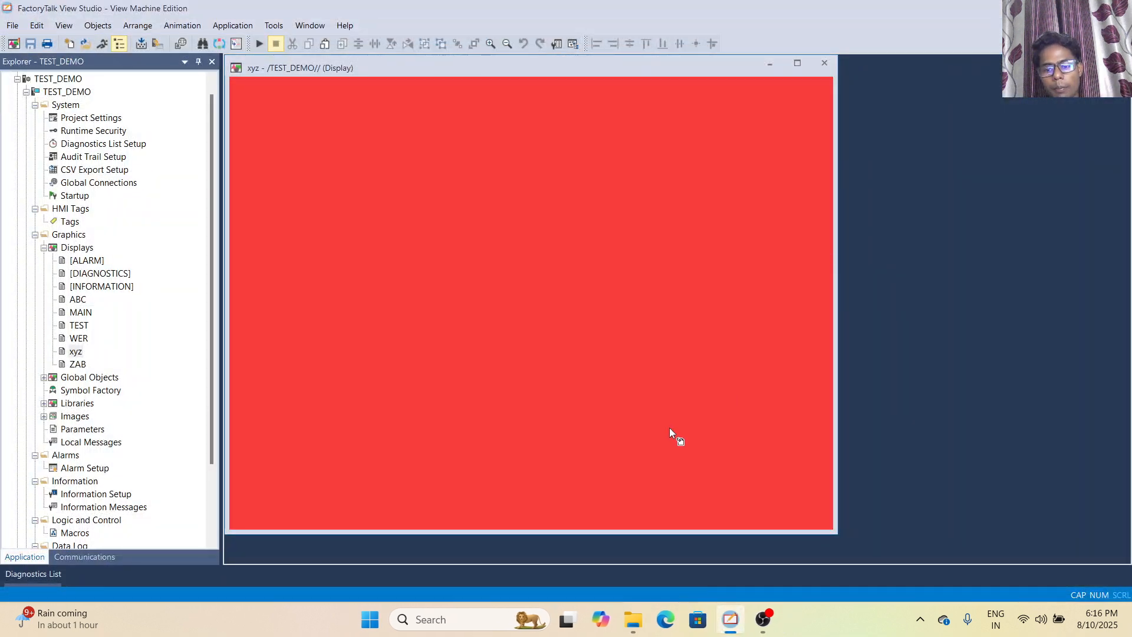
pyautogui.click(99, 26)
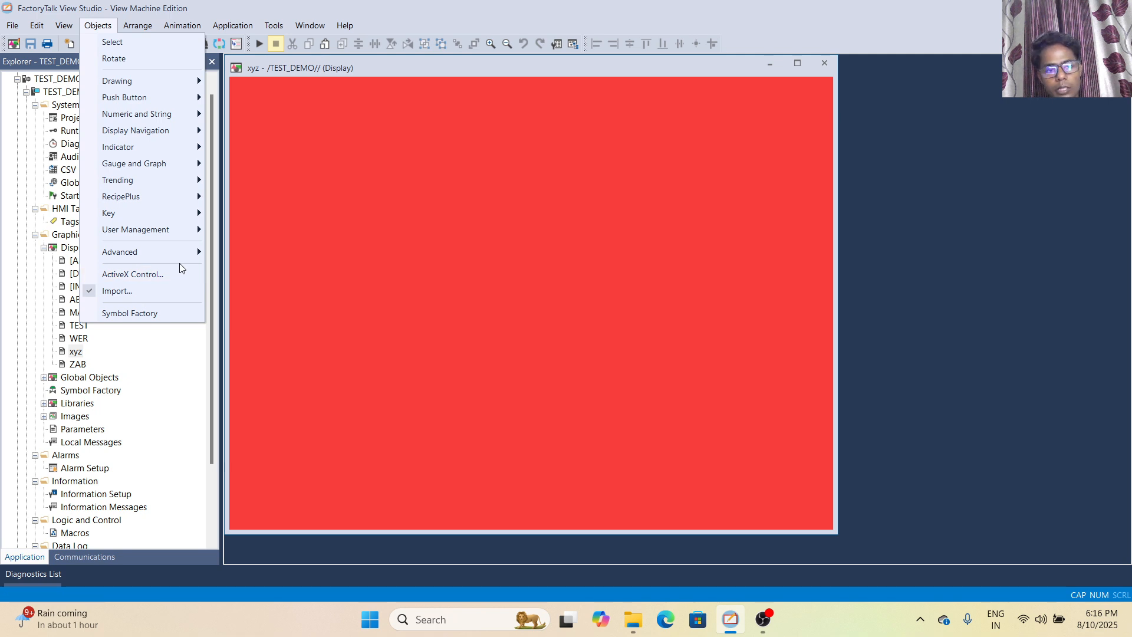
pyautogui.click(308, 243)
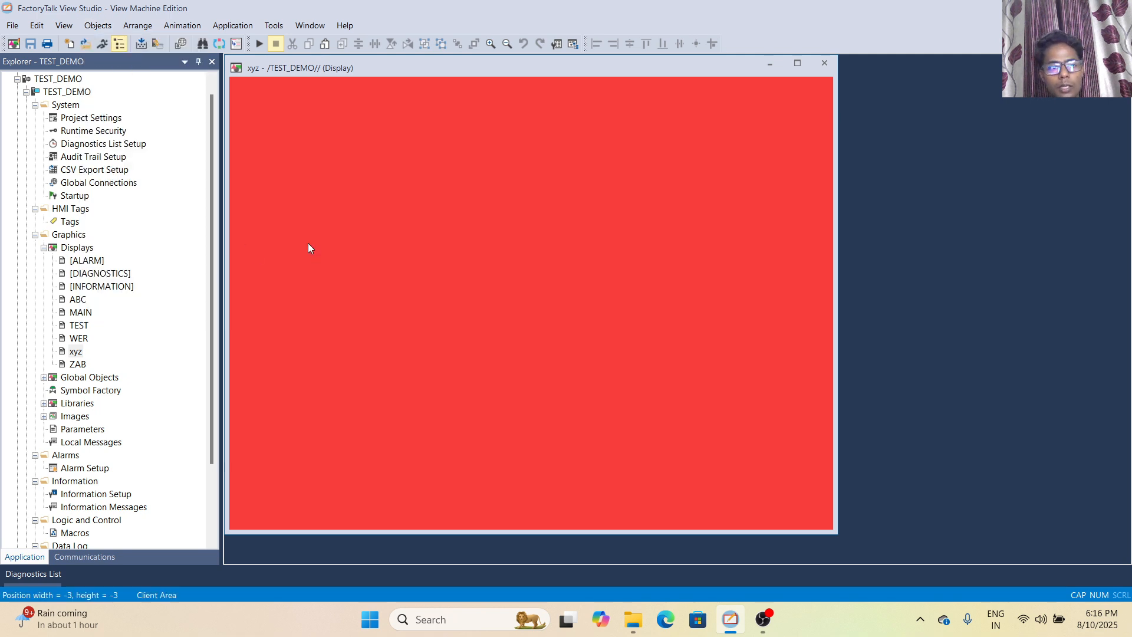
pyautogui.click(97, 26)
pyautogui.click(347, 175)
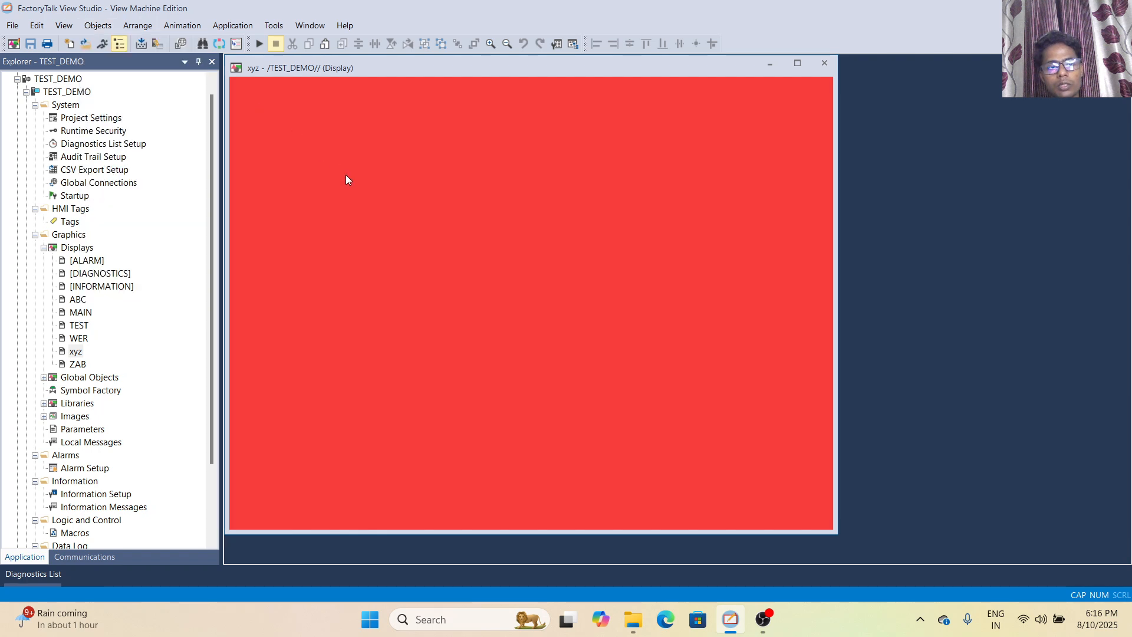
# Review the available Arrange and Animation commands for the xyz display
pyautogui.click(139, 27)
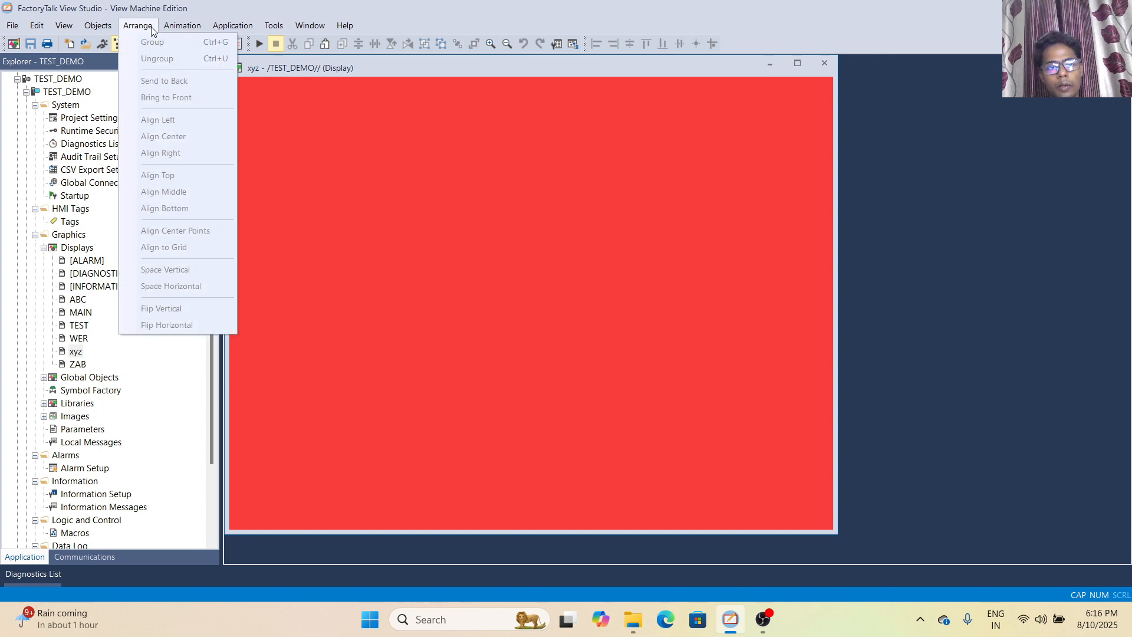
pyautogui.click(164, 29)
pyautogui.click(164, 29)
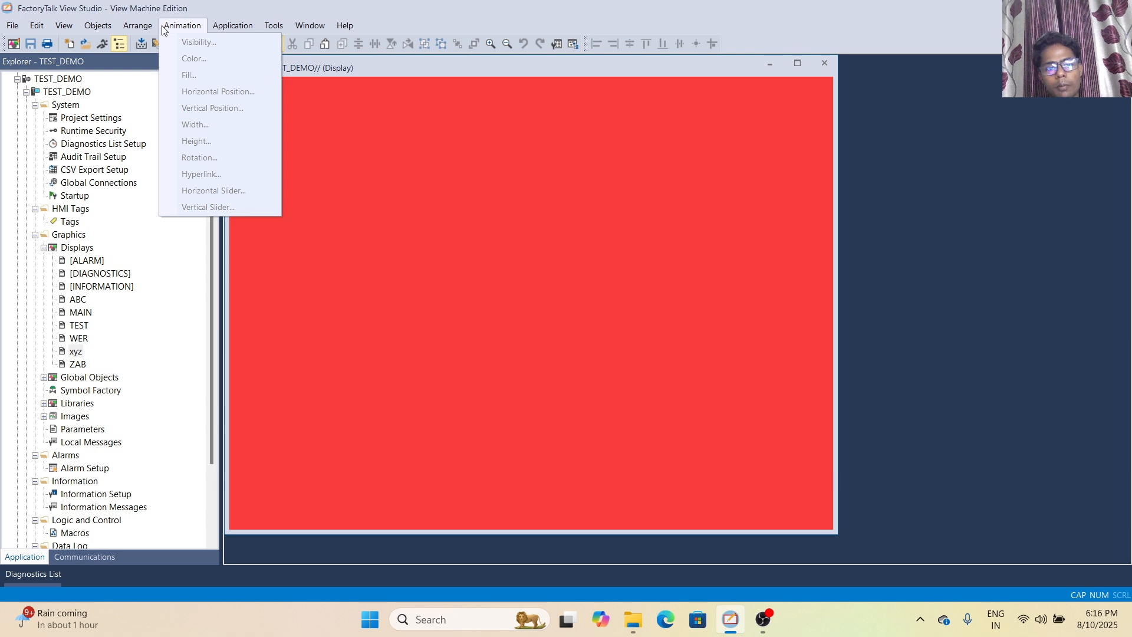
pyautogui.click(231, 27)
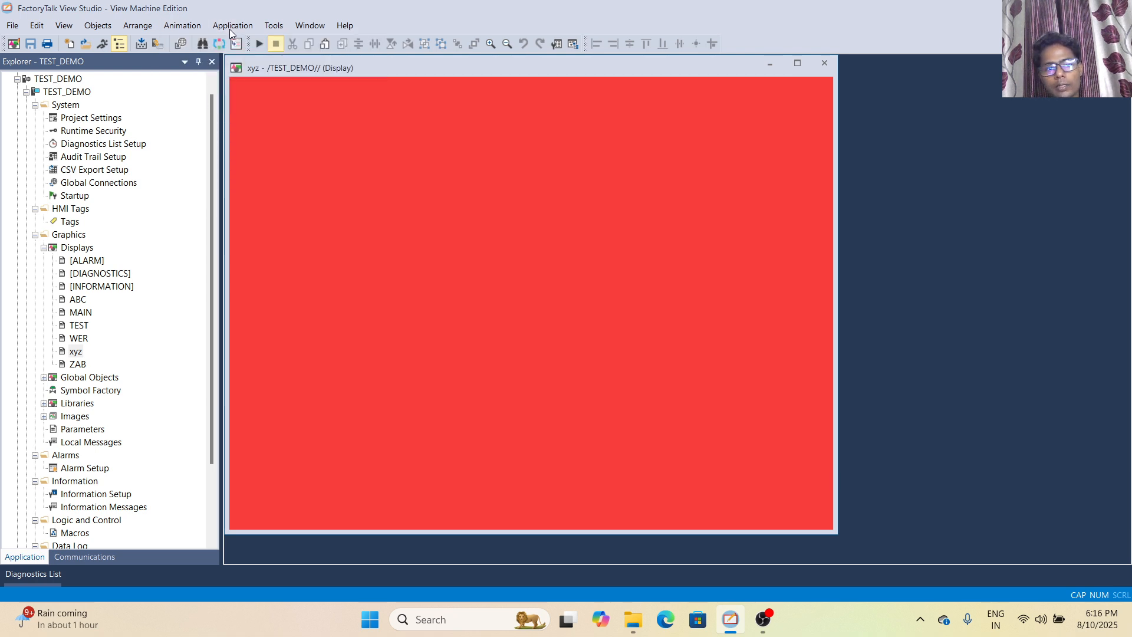